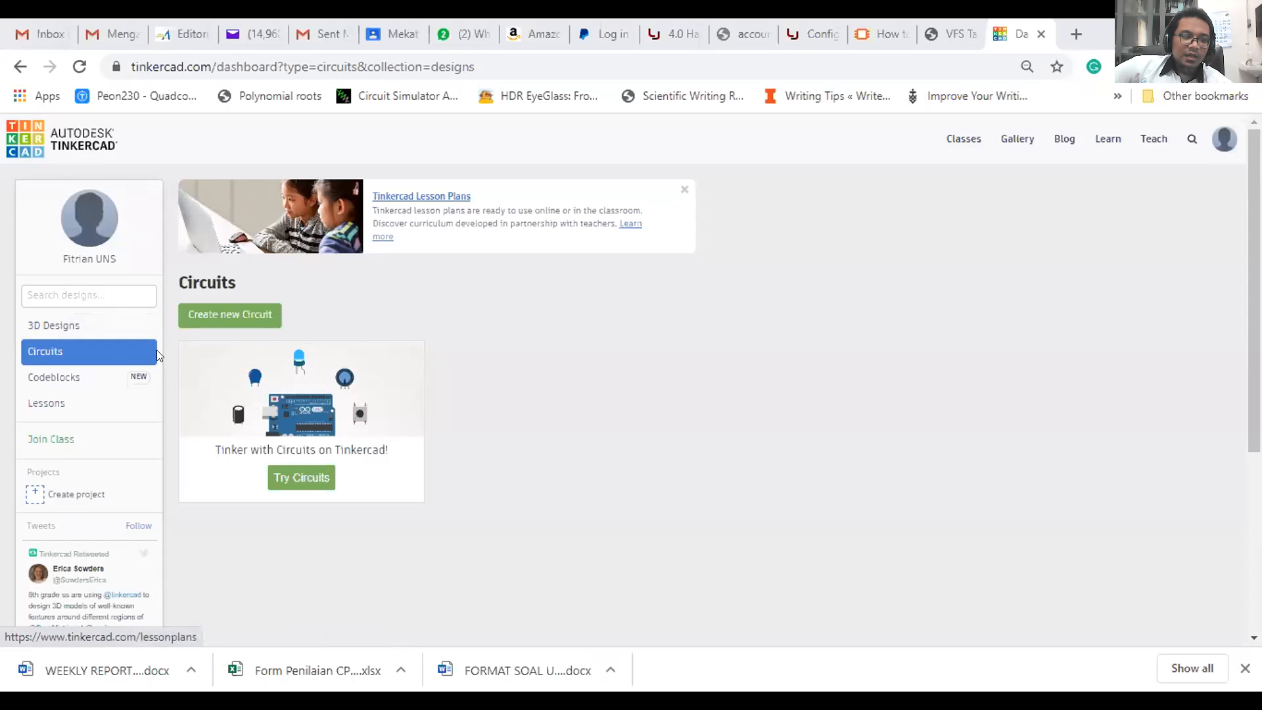
Step: Create a new circuit from the Circuits section of the dashboard
{"action": "left_click", "coordinate": [55, 324]}
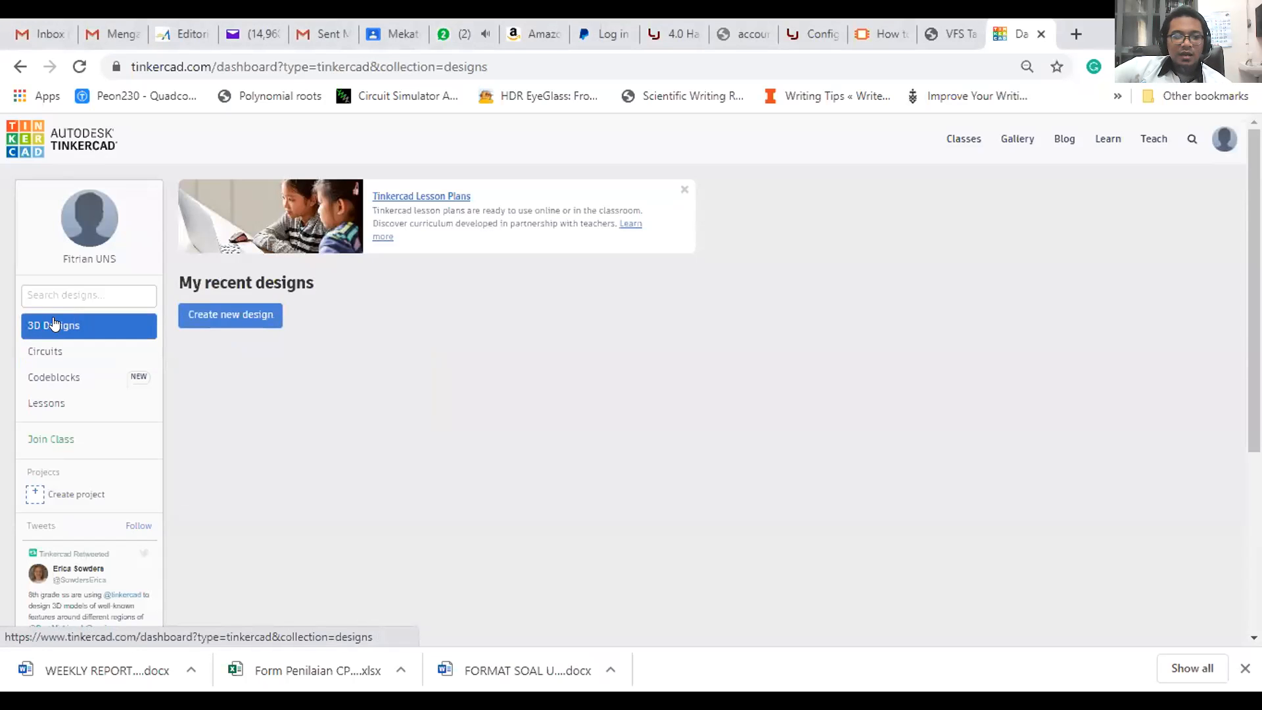
{"action": "left_click", "coordinate": [73, 355]}
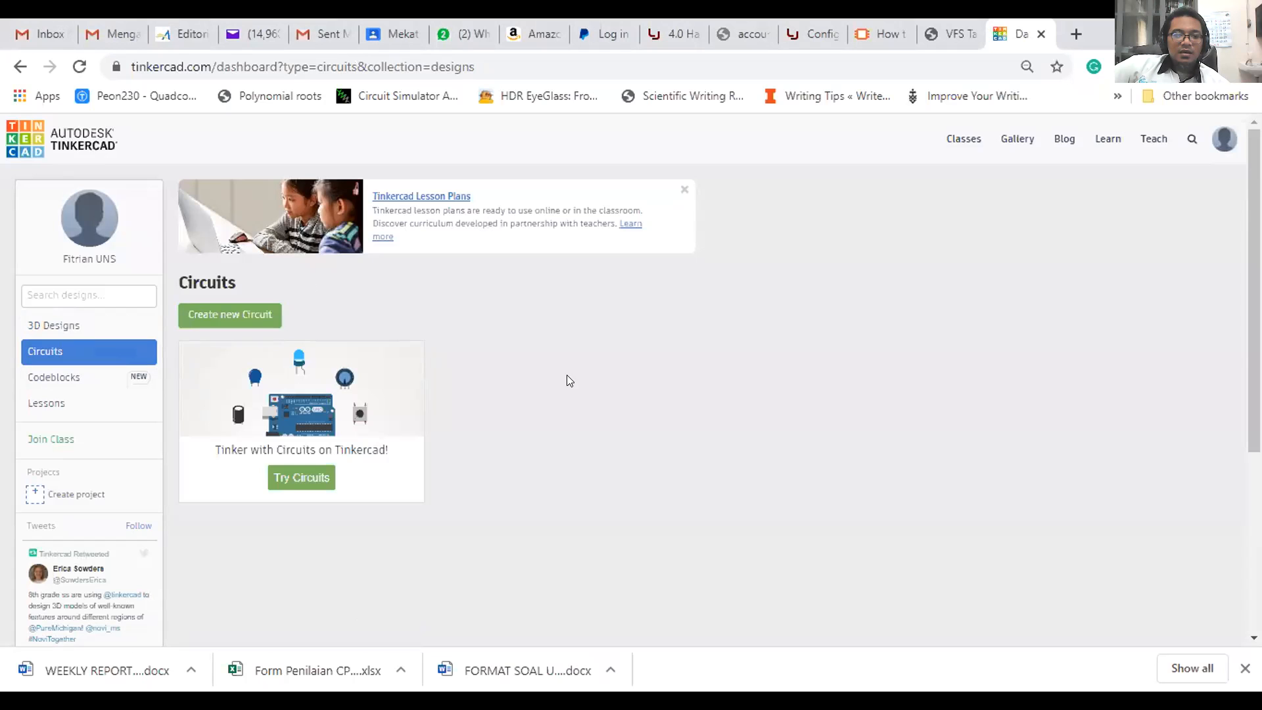
{"action": "left_click", "coordinate": [228, 309]}
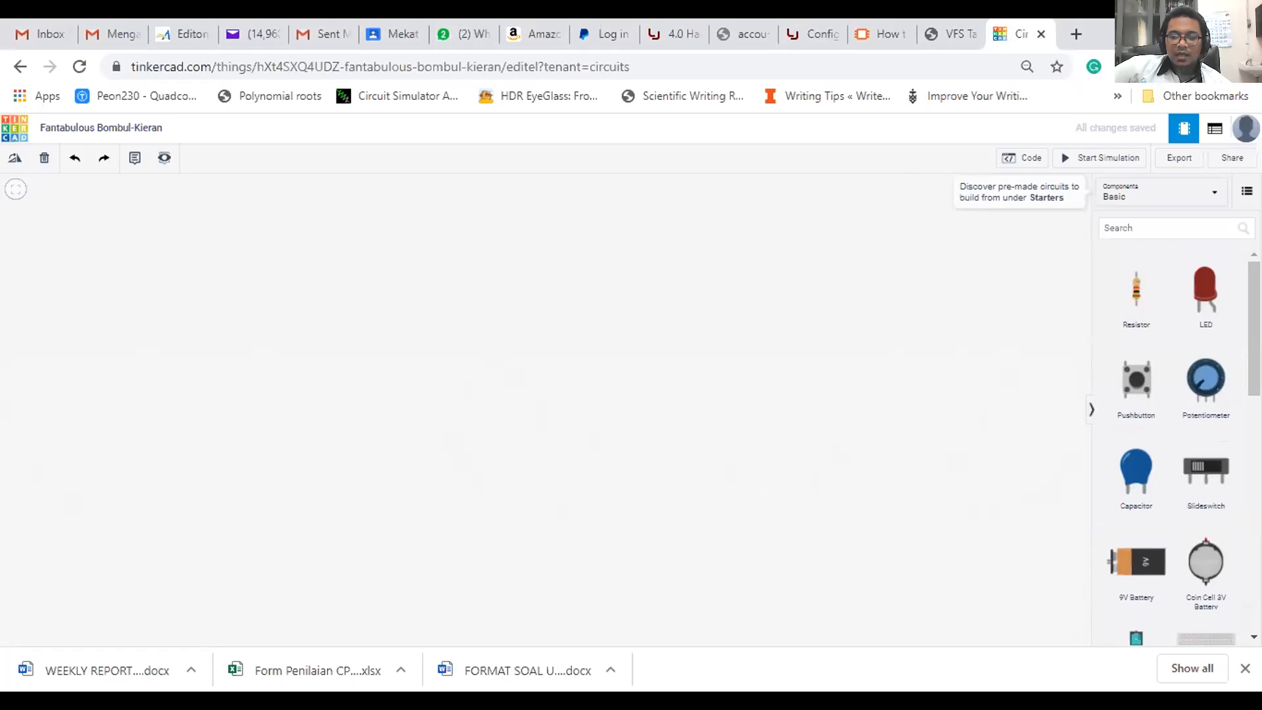
Step: Examine the Basic component set from the resistor and LED through to the temperature sensor and multimeter
{"action": "scroll", "coordinate": [1171, 447], "scroll_direction": "down", "scroll_amount": 6}
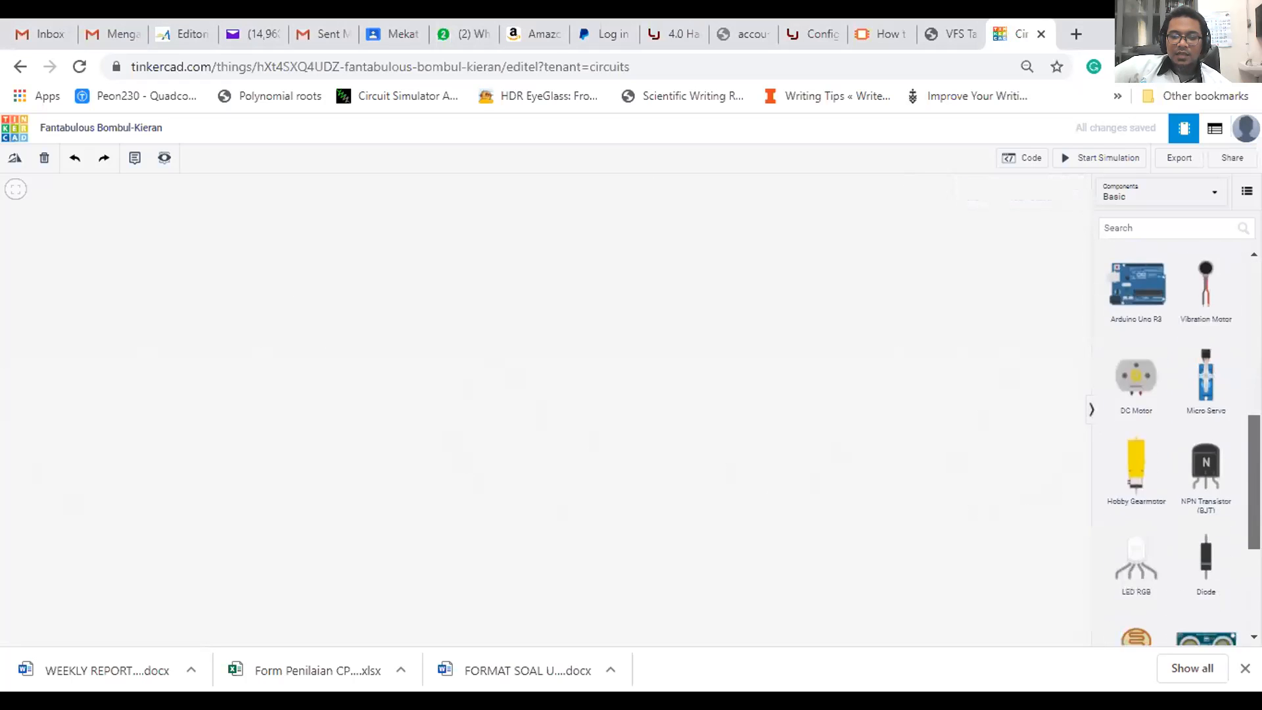
{"action": "scroll", "coordinate": [1172, 447], "scroll_direction": "down", "scroll_amount": 4}
{"action": "scroll", "coordinate": [1171, 447], "scroll_direction": "up", "scroll_amount": 10}
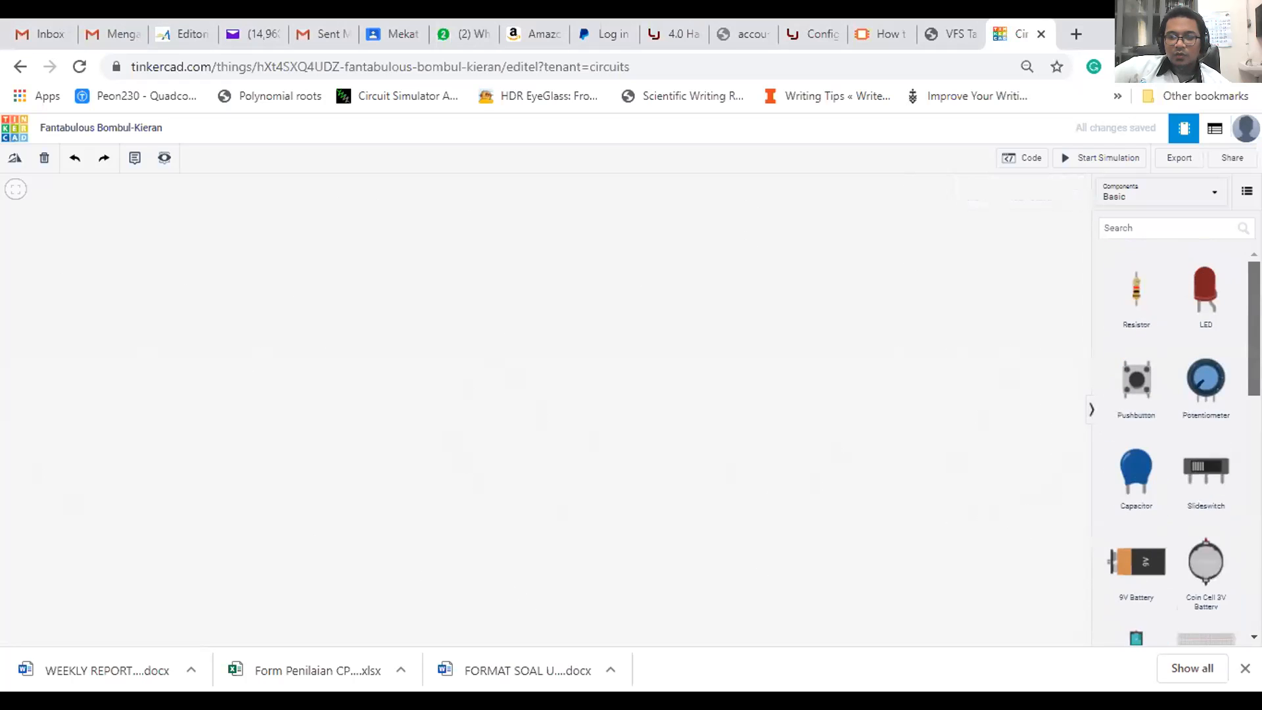
{"action": "scroll", "coordinate": [1171, 447], "scroll_direction": "down", "scroll_amount": 6}
{"action": "scroll", "coordinate": [1171, 447], "scroll_direction": "up", "scroll_amount": 8}
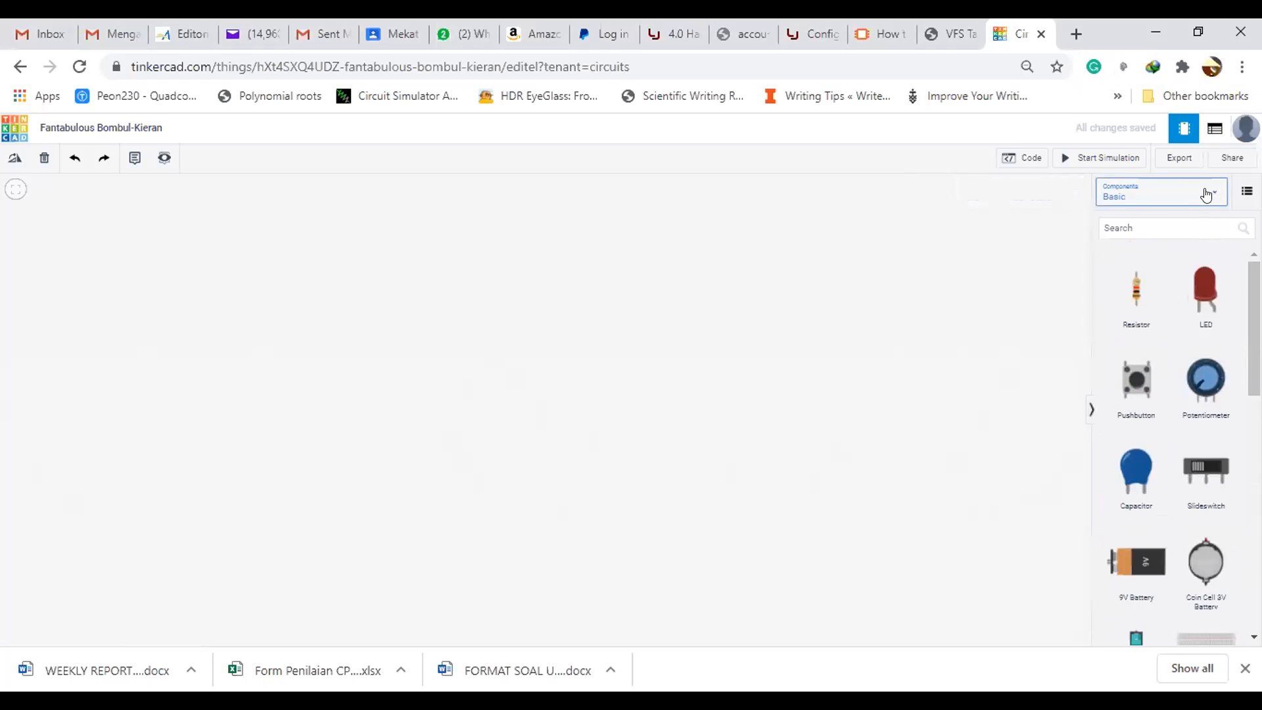
{"action": "left_click", "coordinate": [1207, 195]}
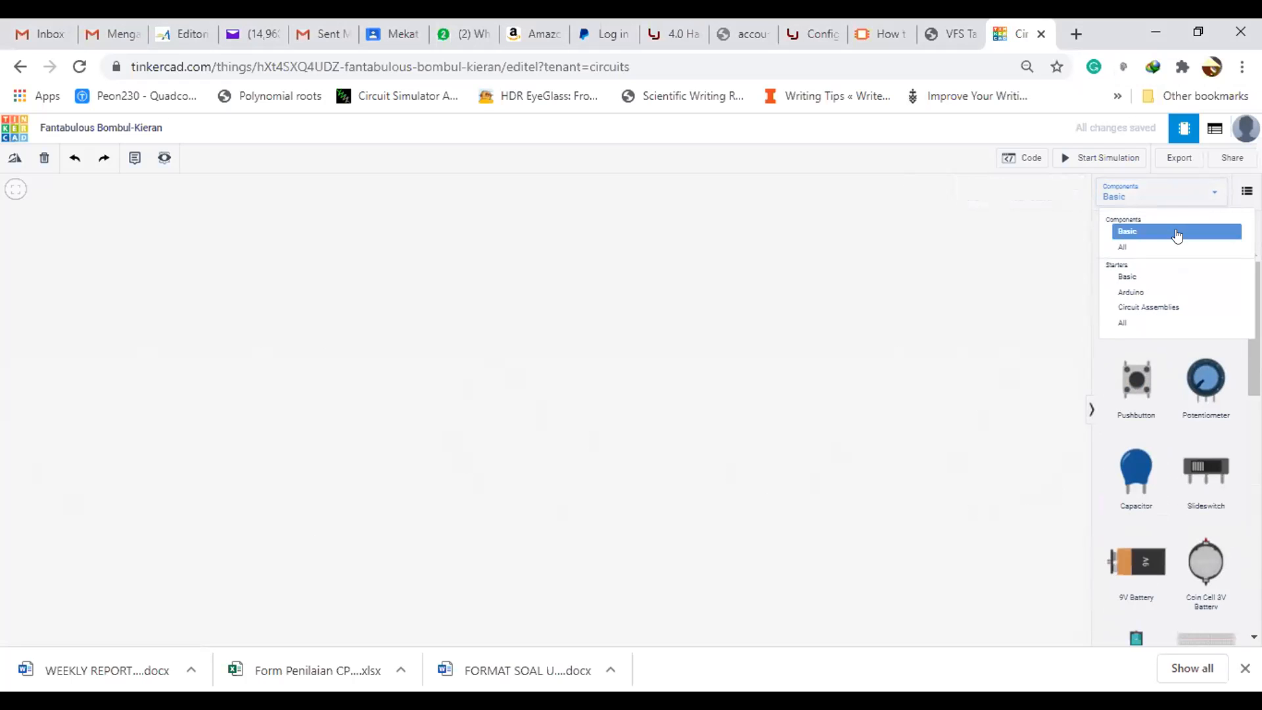
{"action": "left_click", "coordinate": [1177, 234]}
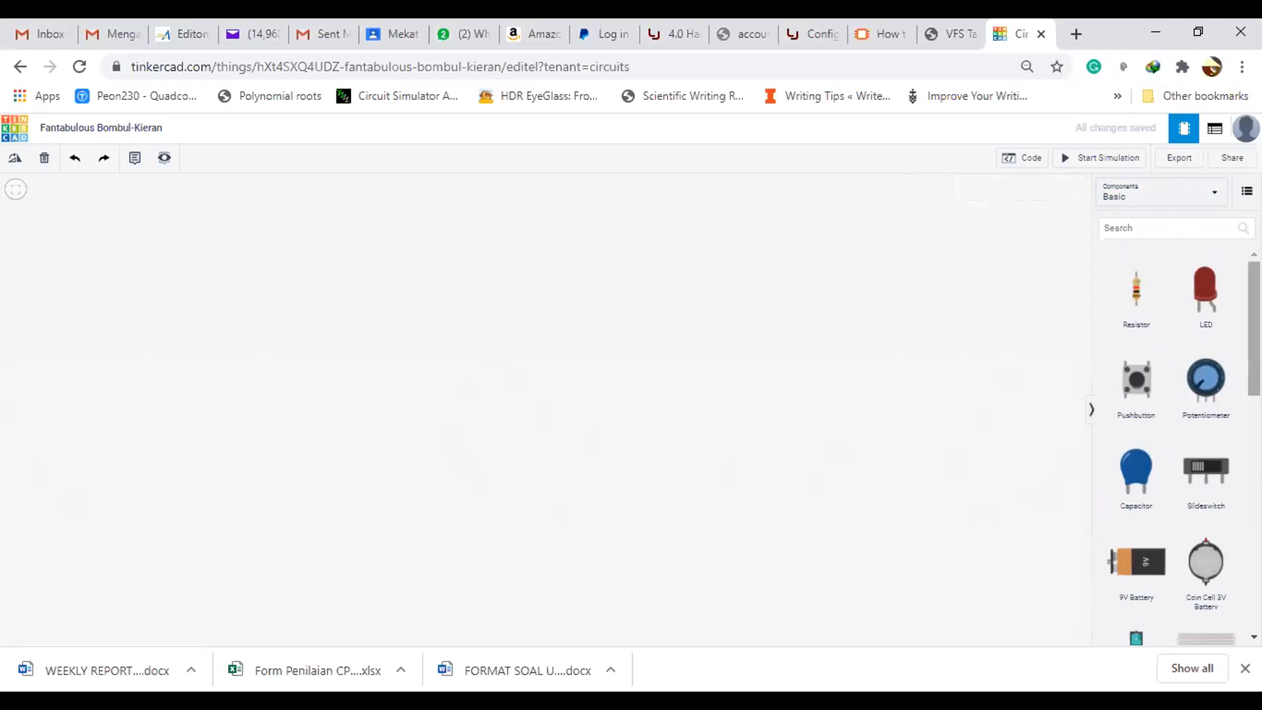
{"action": "scroll", "coordinate": [1177, 454], "scroll_direction": "down", "scroll_amount": 3}
{"action": "scroll", "coordinate": [1170, 447], "scroll_direction": "down", "scroll_amount": 7}
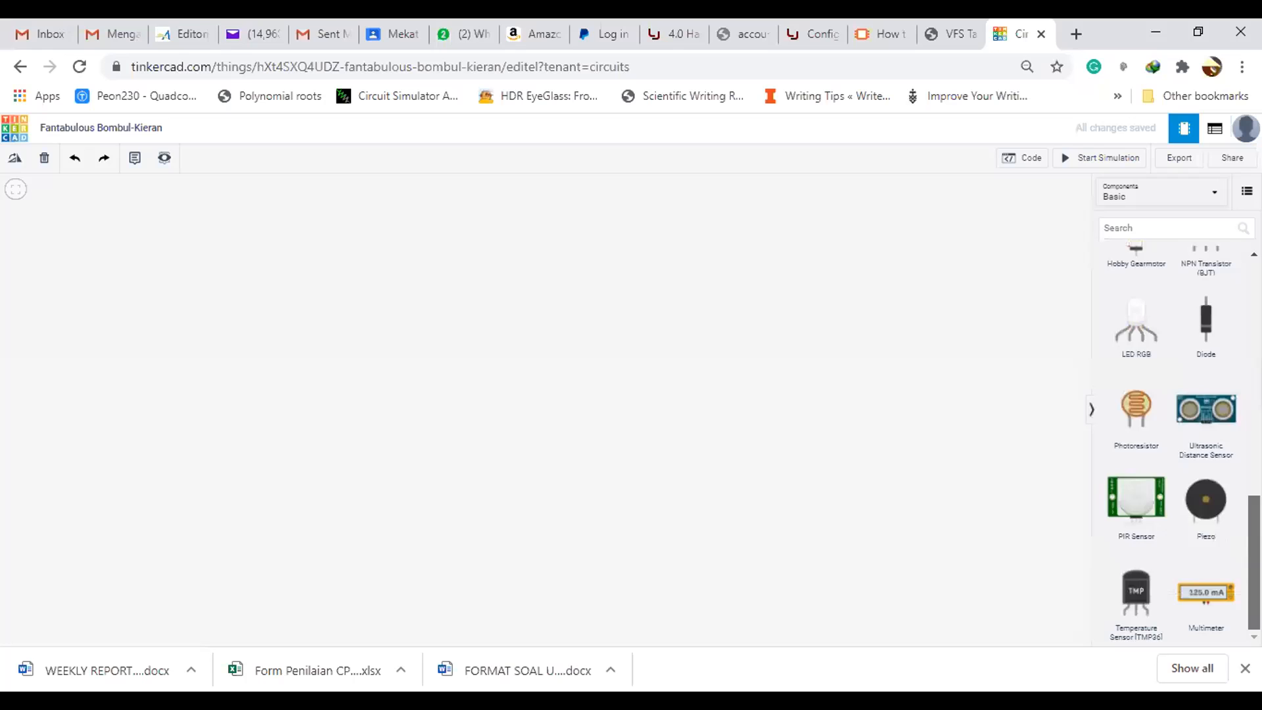
{"action": "scroll", "coordinate": [1170, 447], "scroll_direction": "up", "scroll_amount": 10}
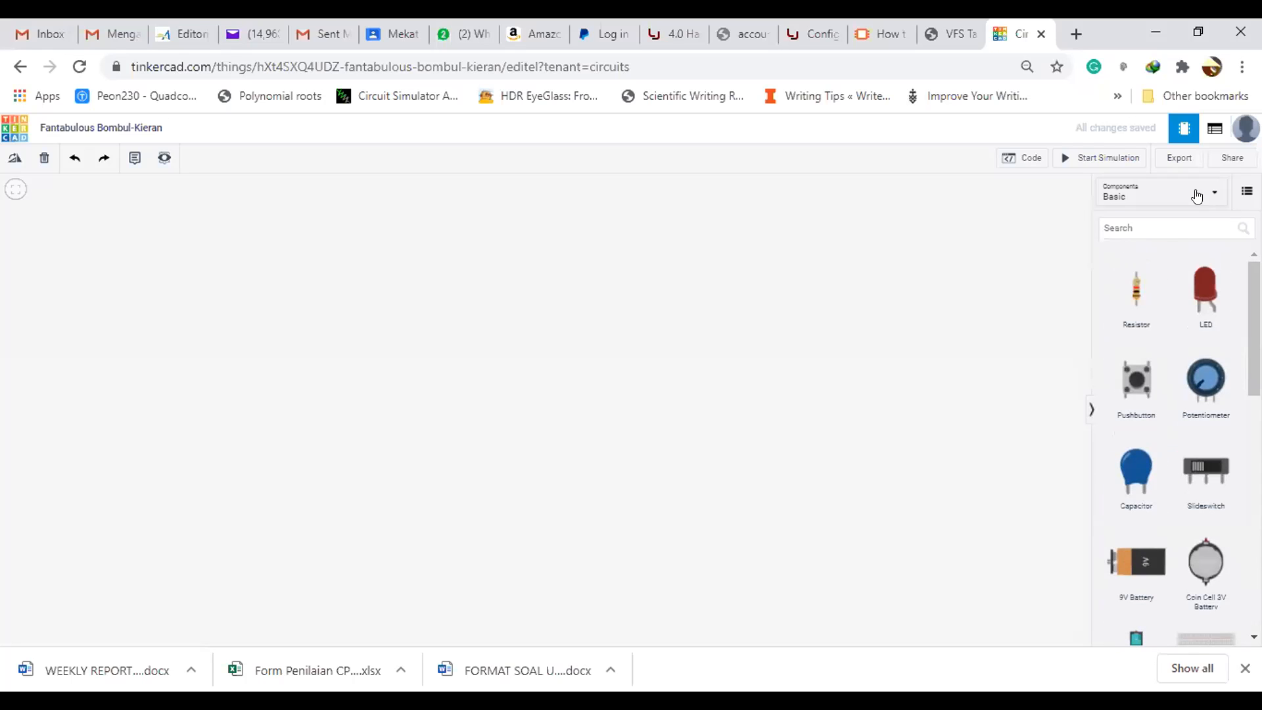
Step: Display all available components instead of only the basic set
{"action": "left_click", "coordinate": [1196, 195]}
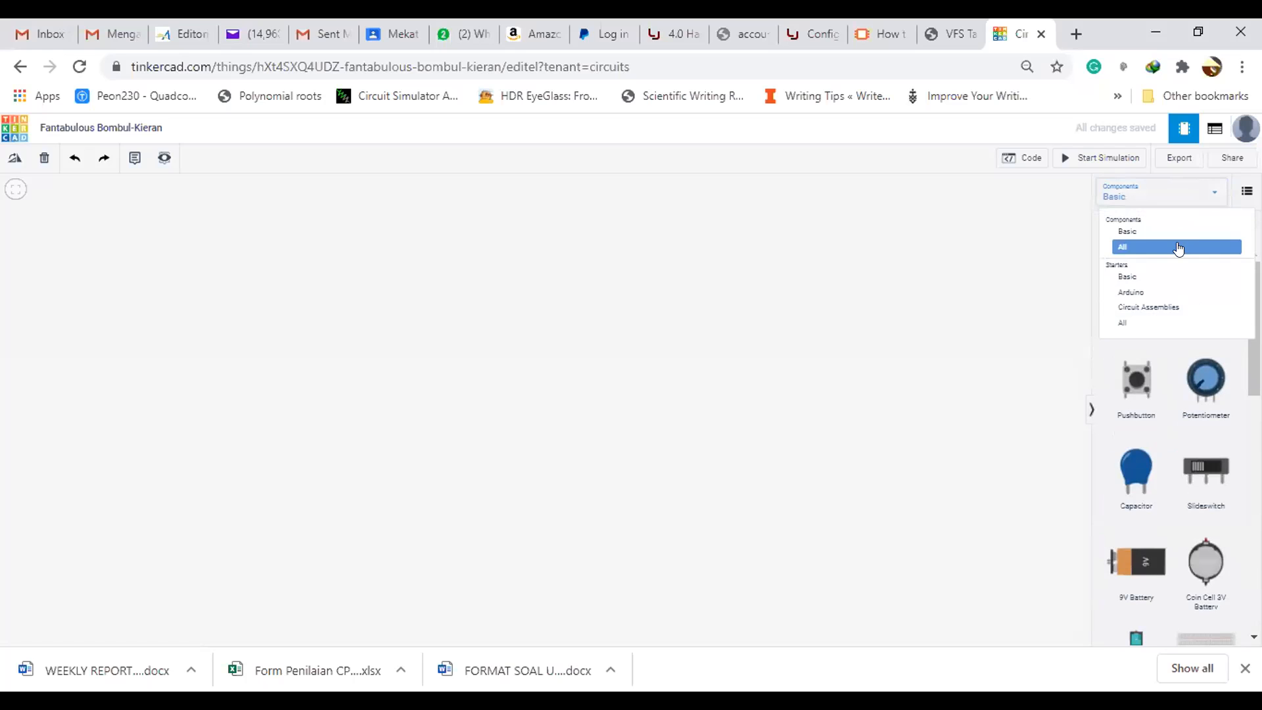
{"action": "left_click", "coordinate": [1178, 247]}
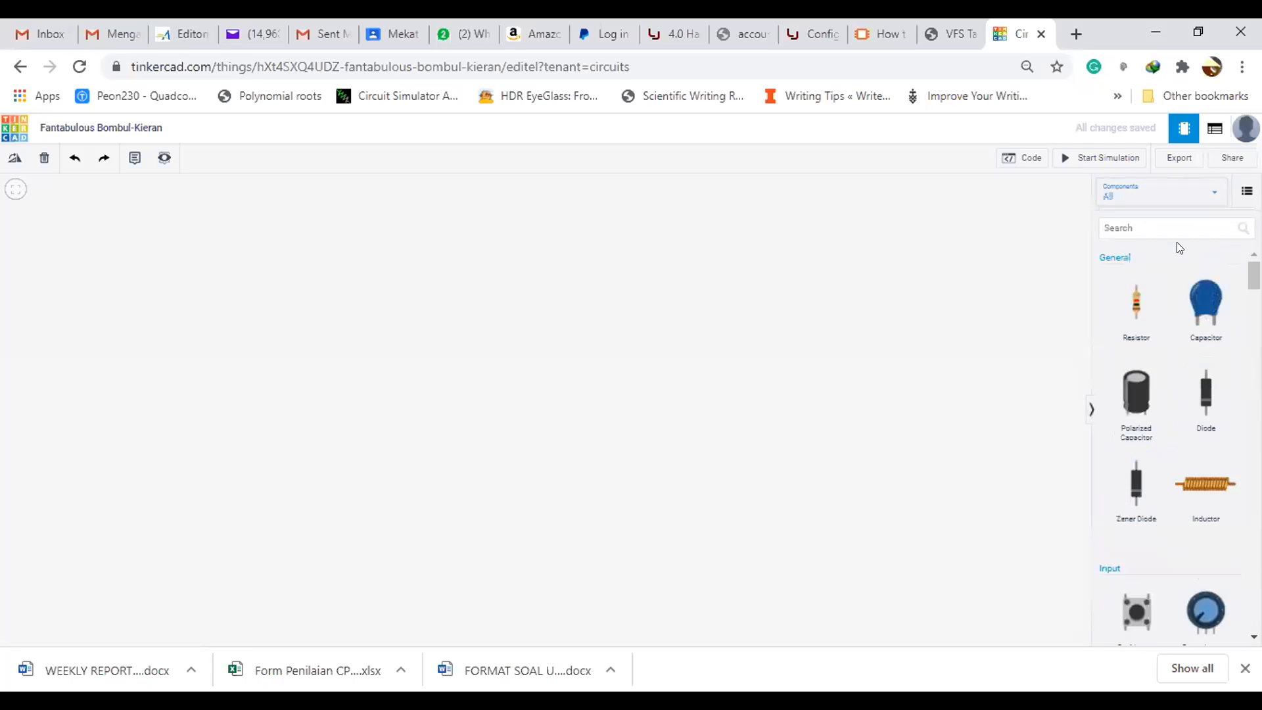
{"action": "mouse_move", "coordinate": [1254, 275]}
{"action": "left_mouse_down"}
{"action": "mouse_move", "coordinate": [1254, 595]}
{"action": "mouse_move", "coordinate": [1254, 275]}
{"action": "left_mouse_up"}
{"action": "mouse_move", "coordinate": [1255, 275]}
{"action": "left_mouse_down"}
{"action": "mouse_move", "coordinate": [1254, 611]}
{"action": "mouse_move", "coordinate": [1254, 275]}
{"action": "left_mouse_up"}
Step: Show the Arduino starter circuits and look through them from Breadboard and Blink to Input Serial Pullup
{"action": "left_click", "coordinate": [1165, 192]}
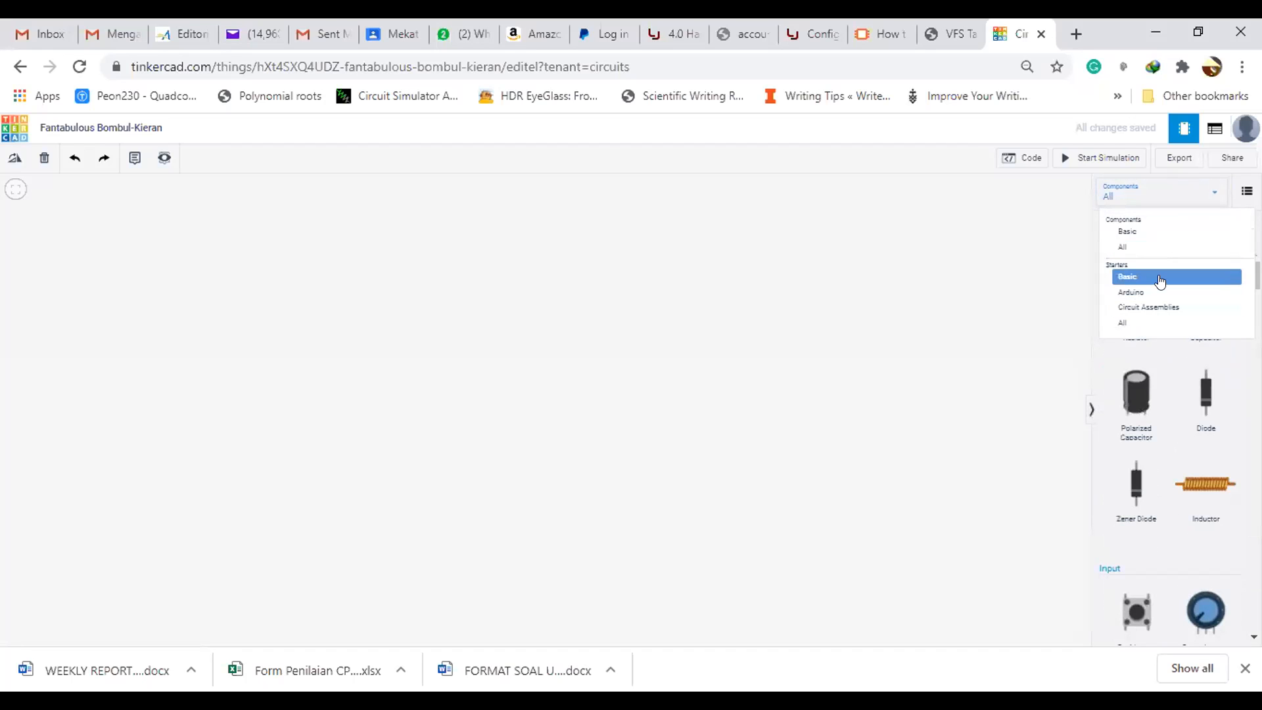
{"action": "left_click", "coordinate": [1152, 298]}
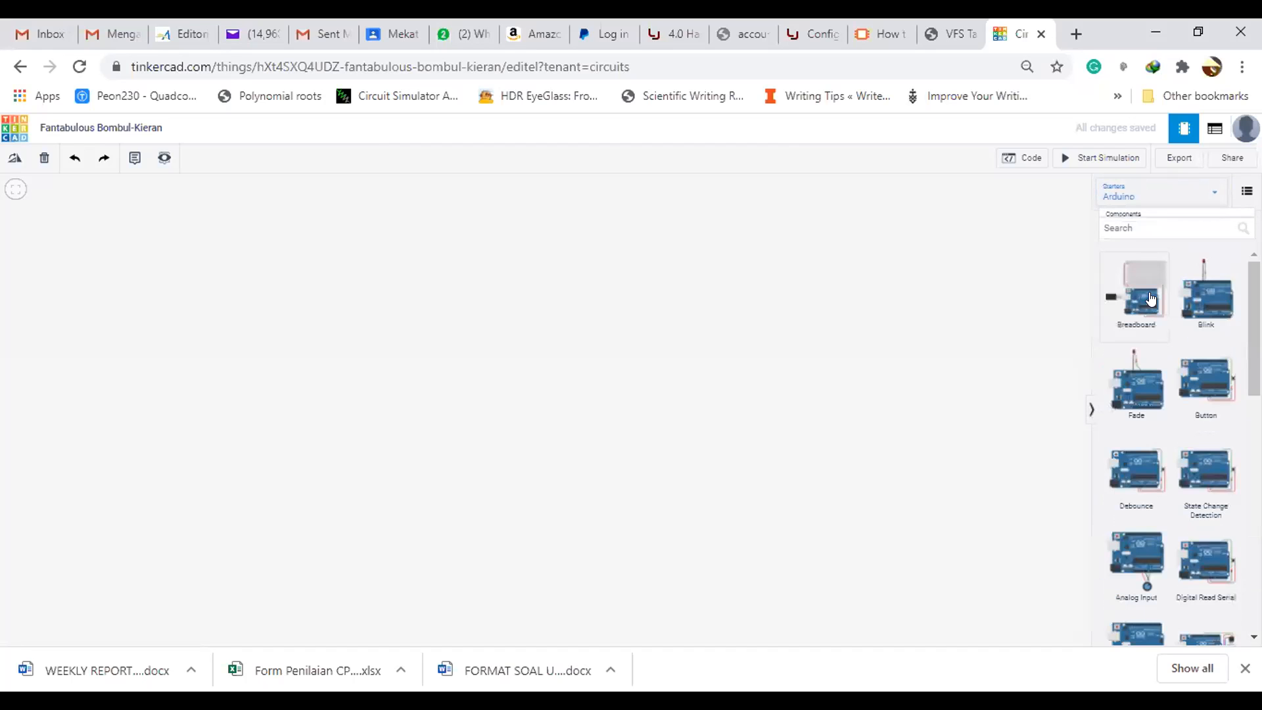
{"action": "mouse_move", "coordinate": [1254, 322]}
{"action": "left_mouse_down"}
{"action": "mouse_move", "coordinate": [1254, 338]}
{"action": "mouse_move", "coordinate": [1254, 322]}
{"action": "left_mouse_up"}
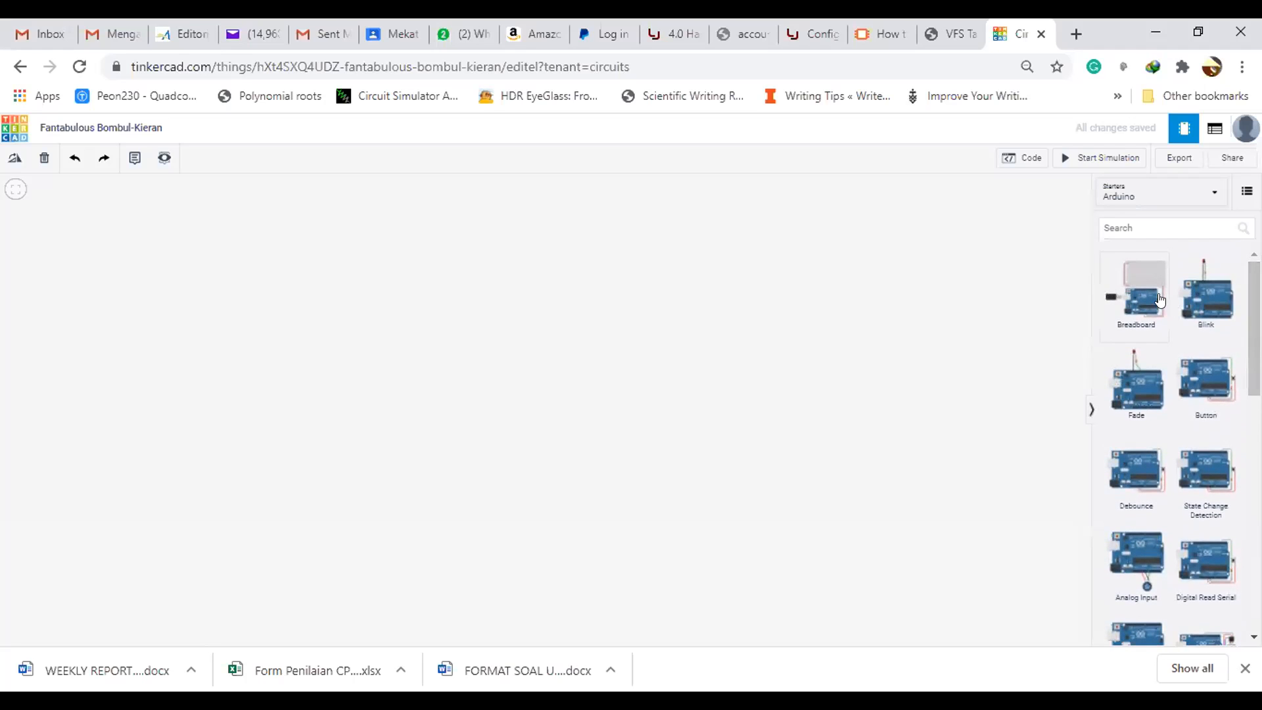
{"action": "scroll", "coordinate": [1143, 295], "scroll_direction": "down", "scroll_amount": 2}
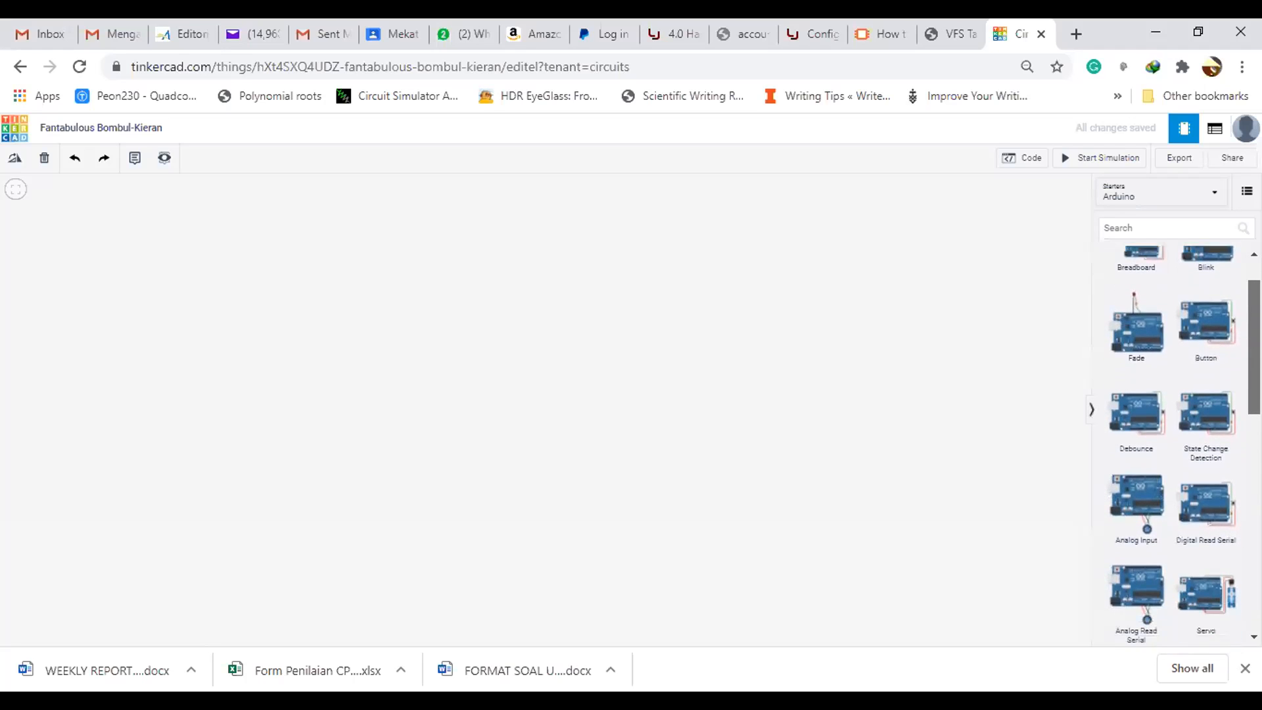
{"action": "scroll", "coordinate": [1170, 441], "scroll_direction": "down", "scroll_amount": 4}
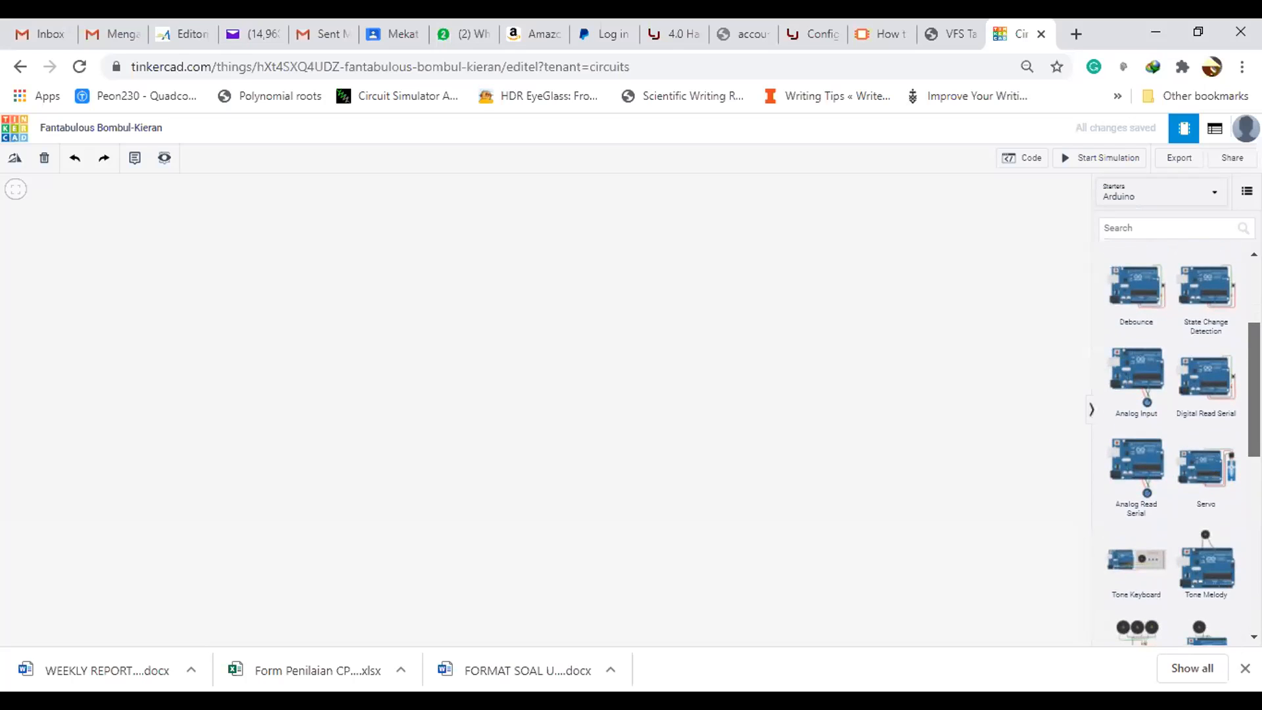
{"action": "scroll", "coordinate": [1170, 441], "scroll_direction": "down", "scroll_amount": 15}
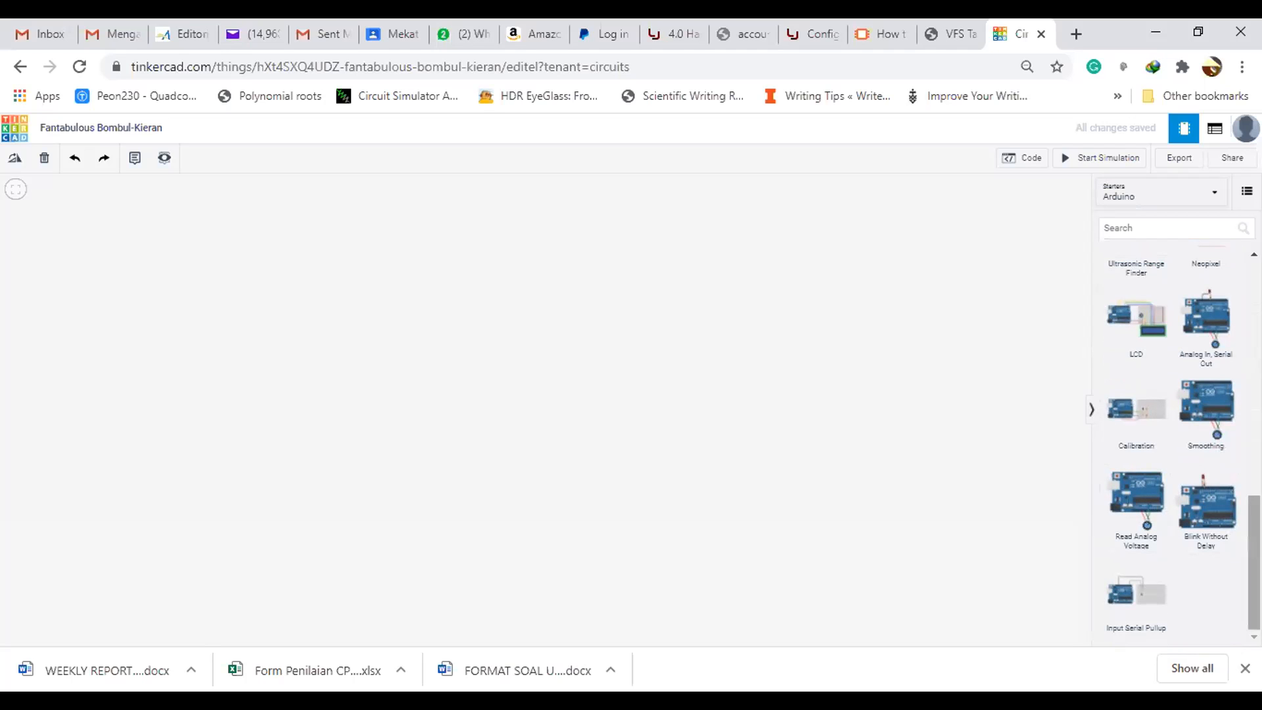
{"action": "scroll", "coordinate": [1191, 487], "scroll_direction": "up", "scroll_amount": 4}
{"action": "scroll", "coordinate": [1190, 487], "scroll_direction": "up", "scroll_amount": 10}
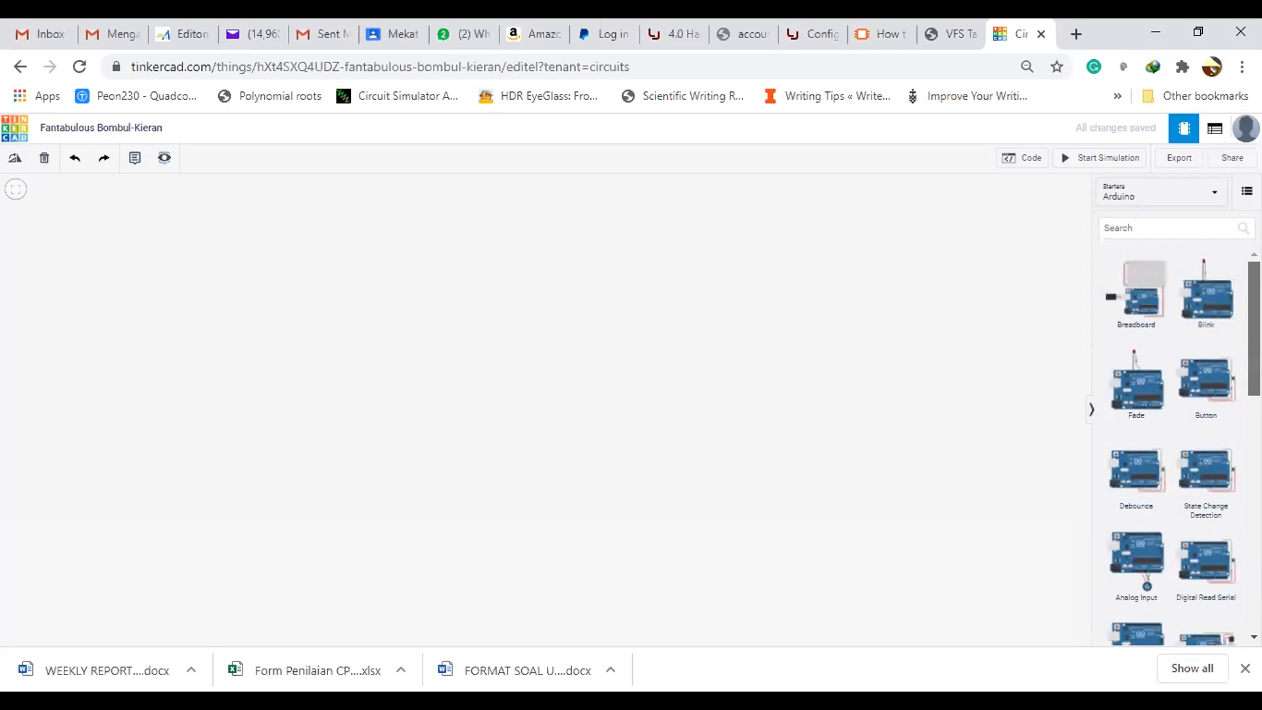
Step: Show all starter circuits and look through the basic, Arduino and Circuit Assemblies examples
{"action": "left_click", "coordinate": [1175, 192]}
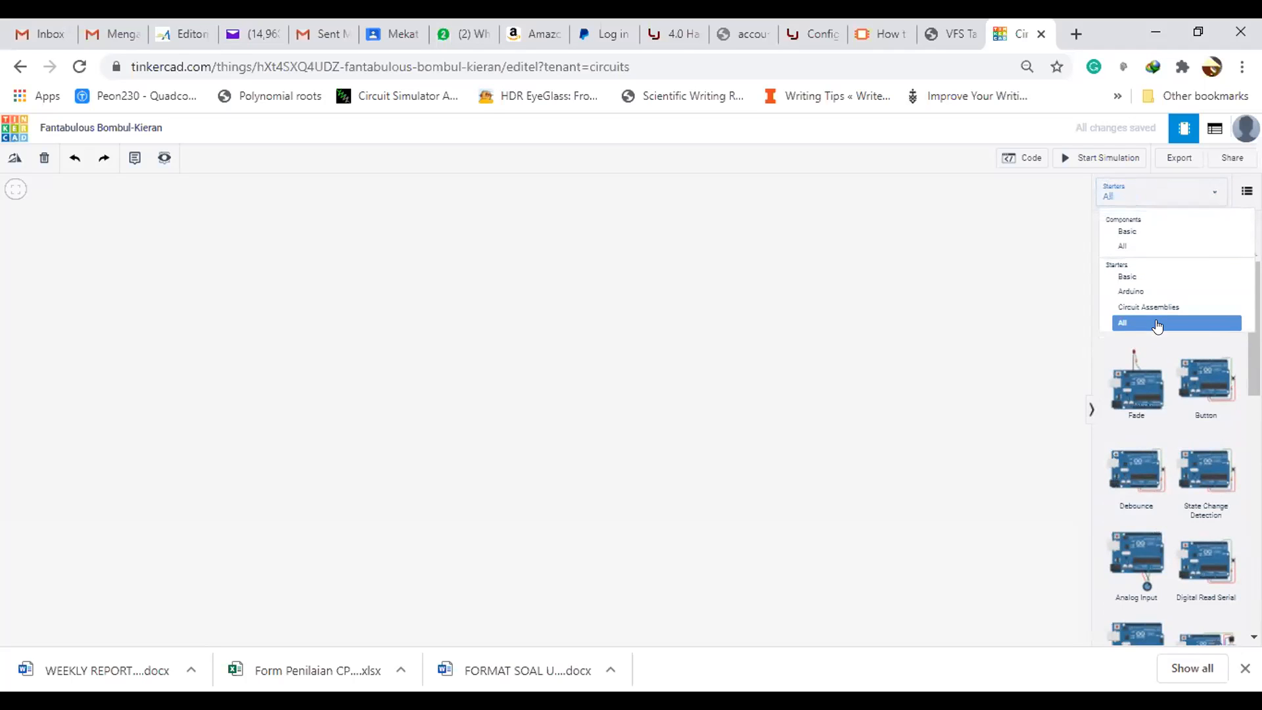
{"action": "left_click", "coordinate": [1158, 327]}
{"action": "scroll", "coordinate": [1254, 309], "scroll_direction": "down", "scroll_amount": 3}
{"action": "scroll", "coordinate": [1170, 447], "scroll_direction": "down", "scroll_amount": 2}
{"action": "scroll", "coordinate": [1170, 447], "scroll_direction": "up", "scroll_amount": 3}
{"action": "scroll", "coordinate": [1170, 447], "scroll_direction": "up", "scroll_amount": 3}
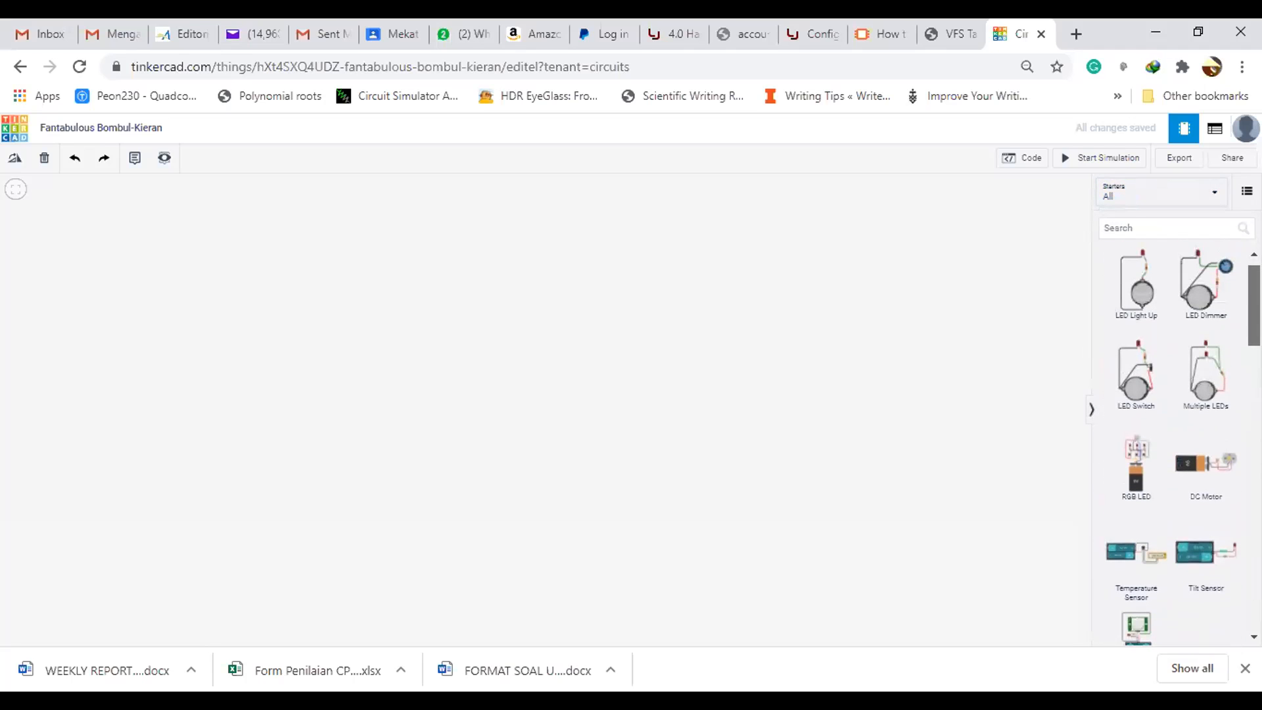
{"action": "scroll", "coordinate": [1170, 447], "scroll_direction": "down", "scroll_amount": 20}
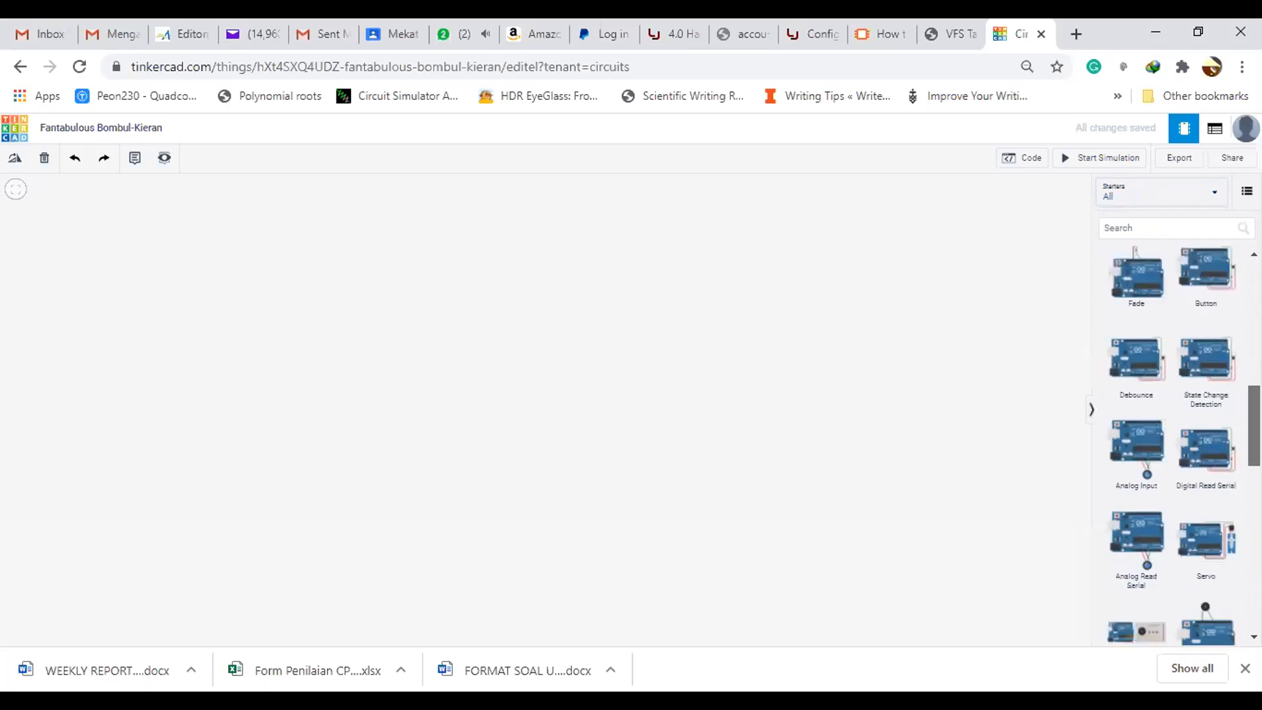
{"action": "scroll", "coordinate": [1170, 447], "scroll_direction": "down", "scroll_amount": 2}
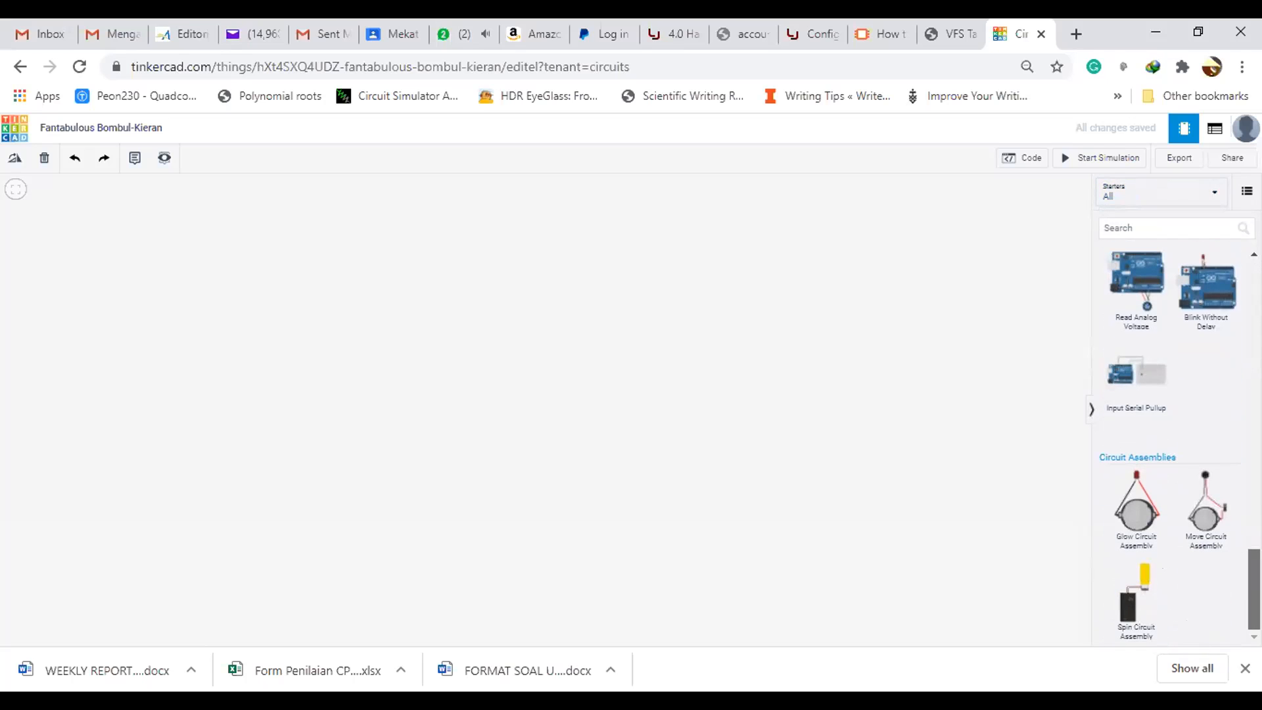
{"action": "scroll", "coordinate": [1170, 447], "scroll_direction": "up", "scroll_amount": 10}
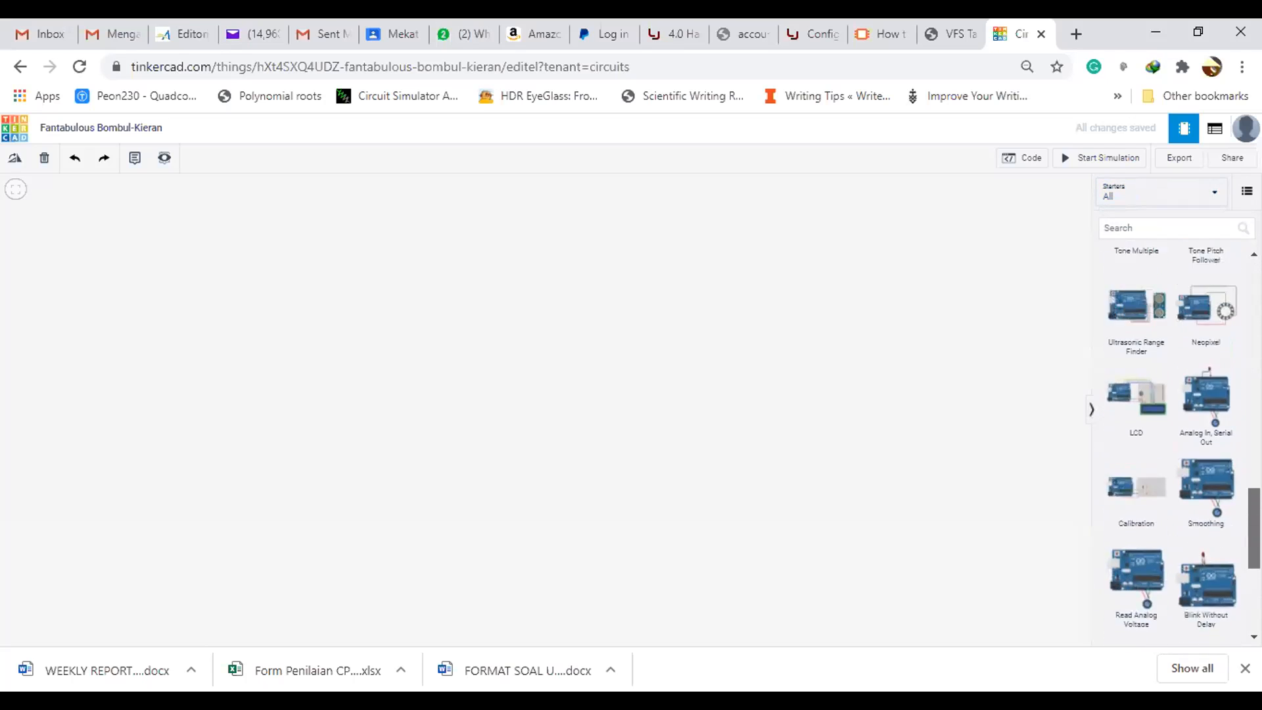
{"action": "scroll", "coordinate": [1170, 447], "scroll_direction": "up", "scroll_amount": 3}
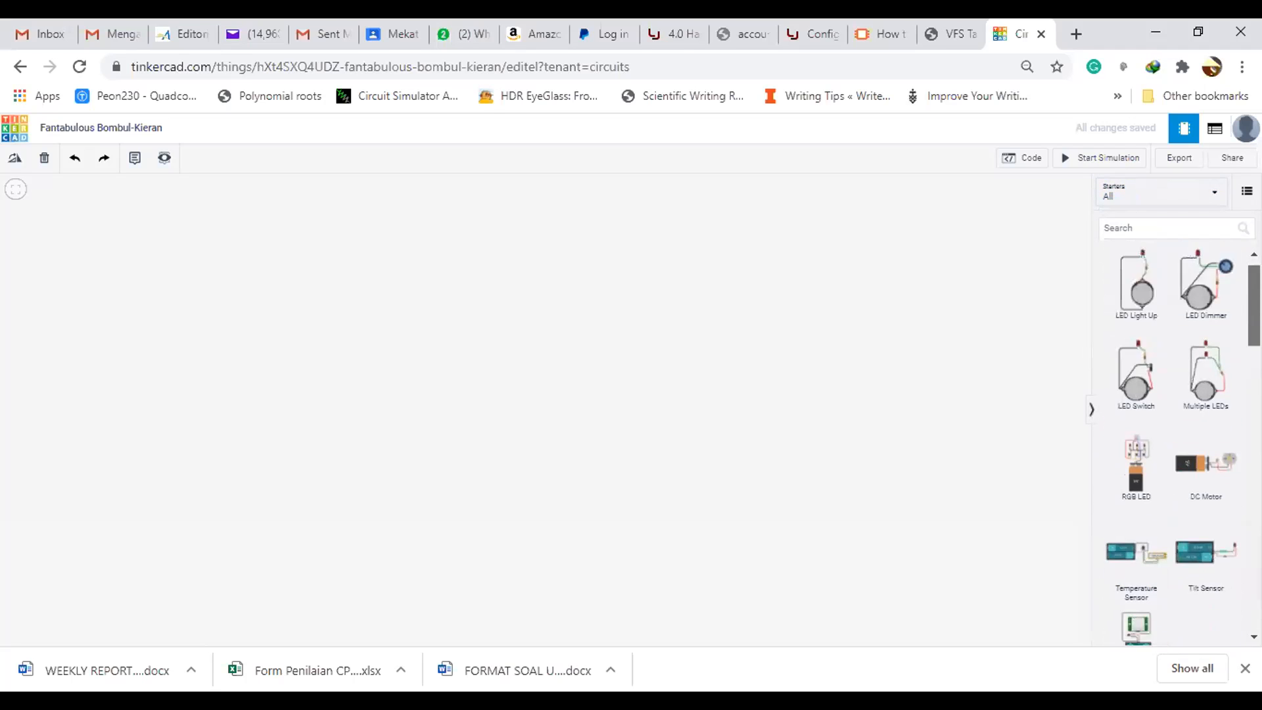
Step: Return to the full set of components and examine its categories from General and Input through Connectors and Logic
{"action": "left_click", "coordinate": [1210, 202]}
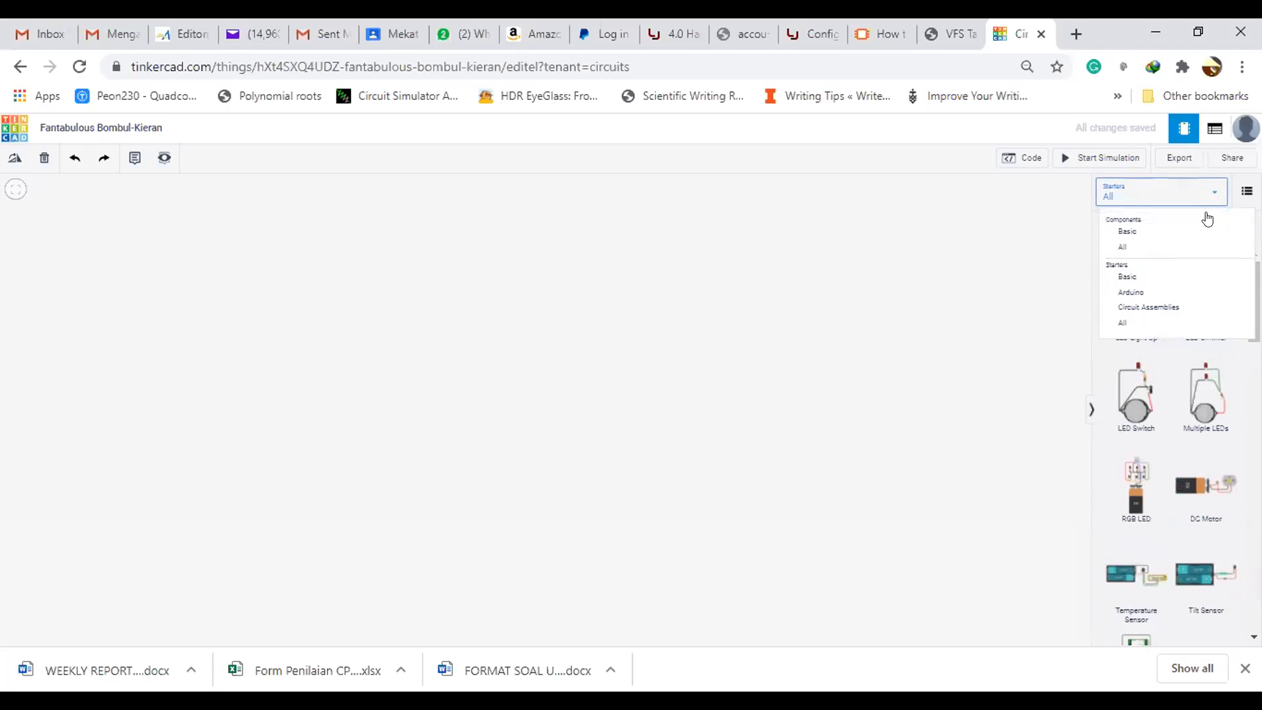
{"action": "left_click", "coordinate": [1183, 244]}
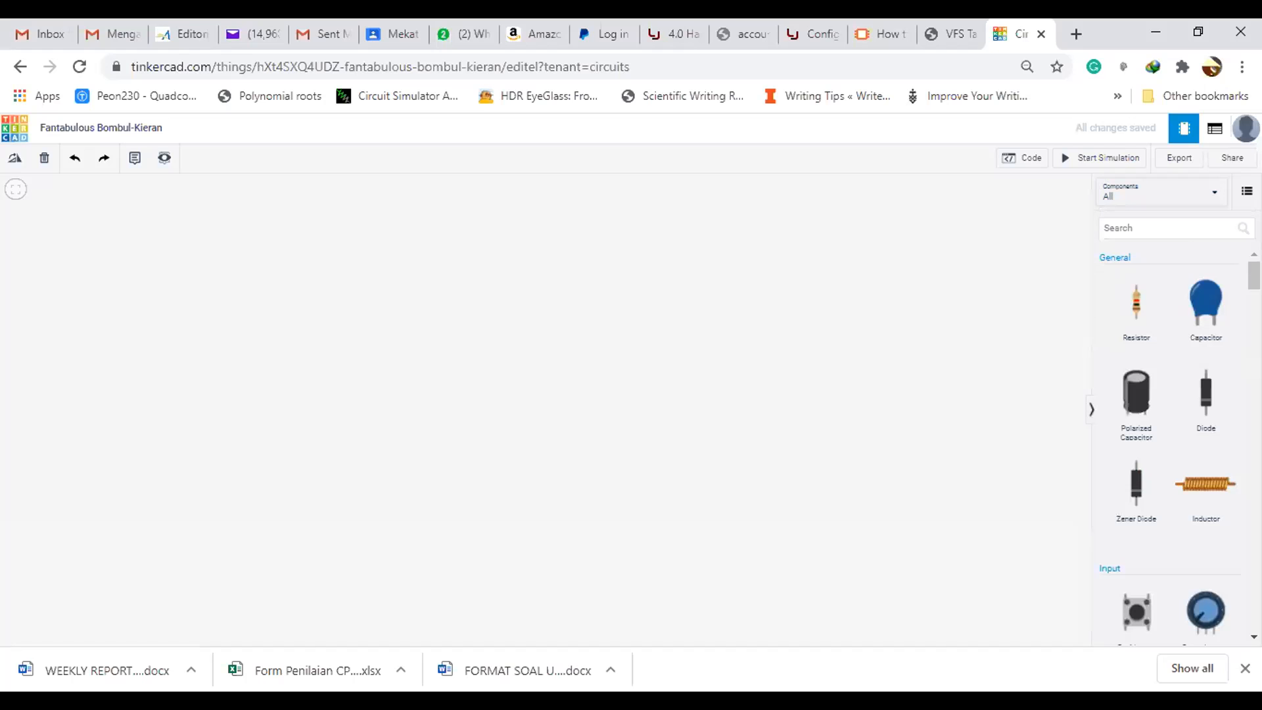
{"action": "mouse_move", "coordinate": [1254, 275]}
{"action": "left_mouse_down"}
{"action": "mouse_move", "coordinate": [1254, 616]}
{"action": "mouse_move", "coordinate": [1254, 393]}
{"action": "mouse_move", "coordinate": [1238, 270]}
{"action": "left_mouse_up"}
{"action": "scroll", "coordinate": [1175, 447], "scroll_direction": "down", "scroll_amount": 10}
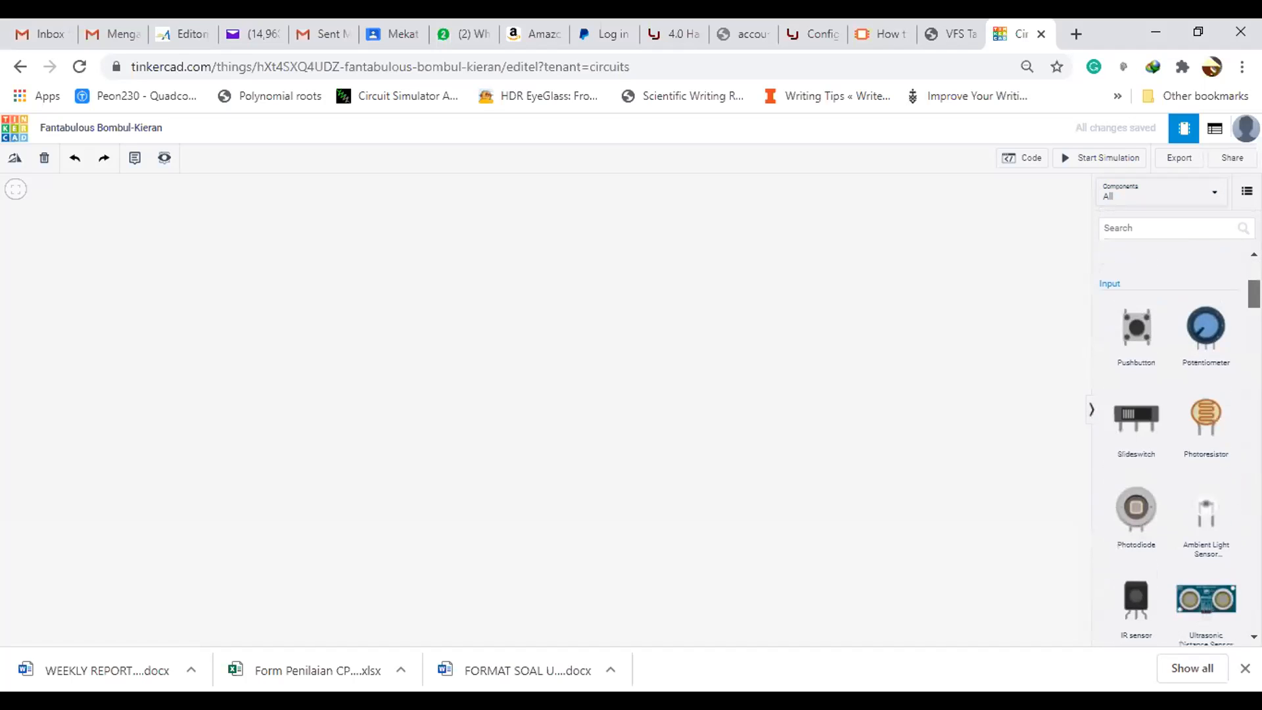
{"action": "scroll", "coordinate": [1175, 447], "scroll_direction": "down", "scroll_amount": 10}
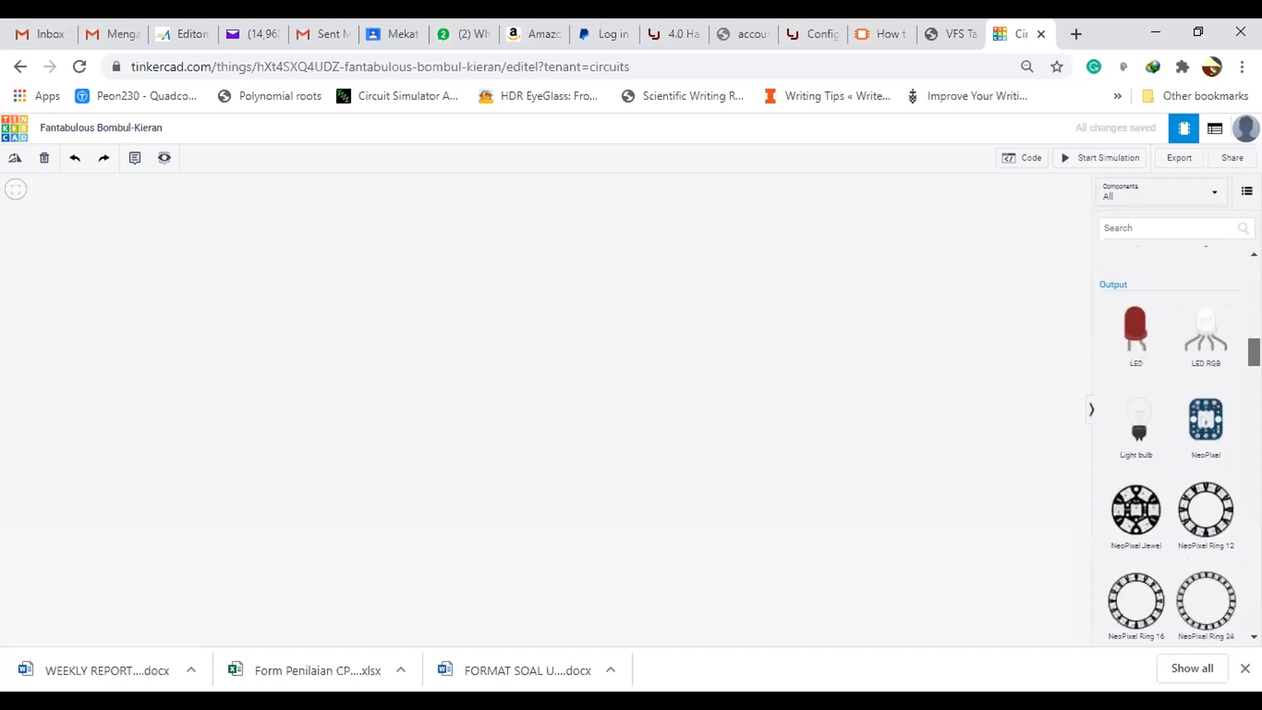
{"action": "scroll", "coordinate": [1174, 447], "scroll_direction": "down", "scroll_amount": 8}
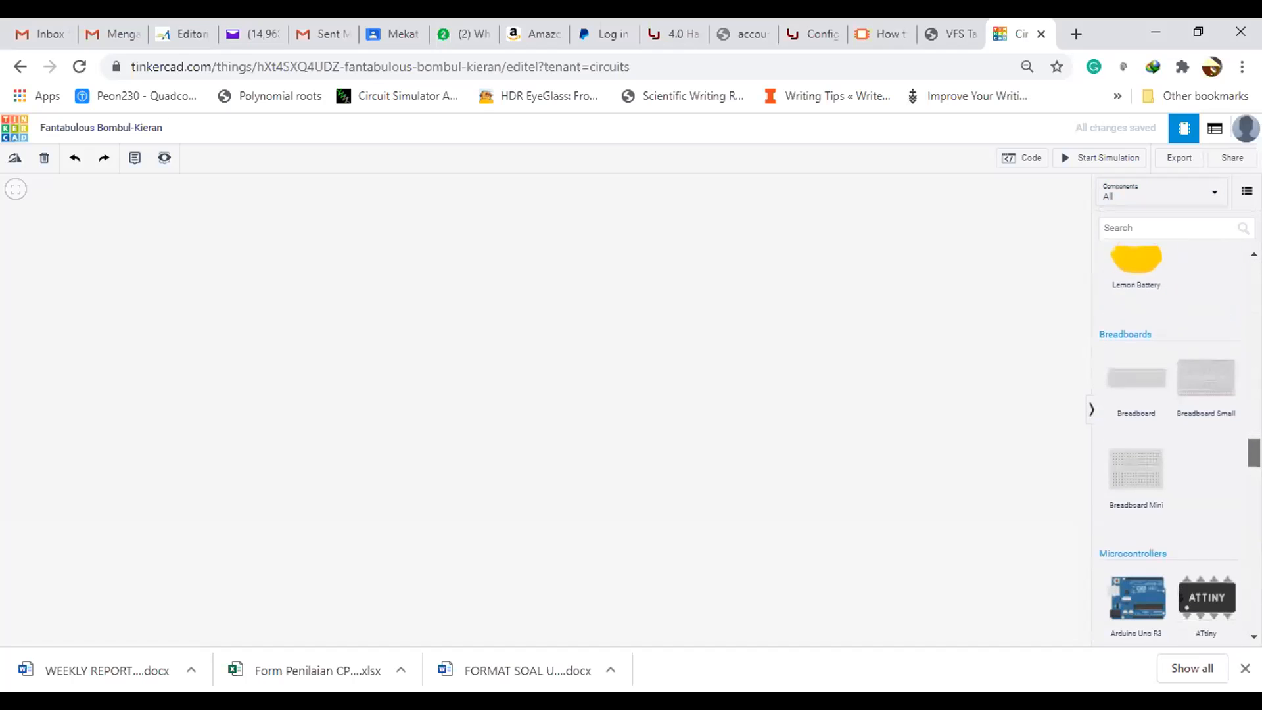
{"action": "scroll", "coordinate": [1175, 447], "scroll_direction": "down", "scroll_amount": 2}
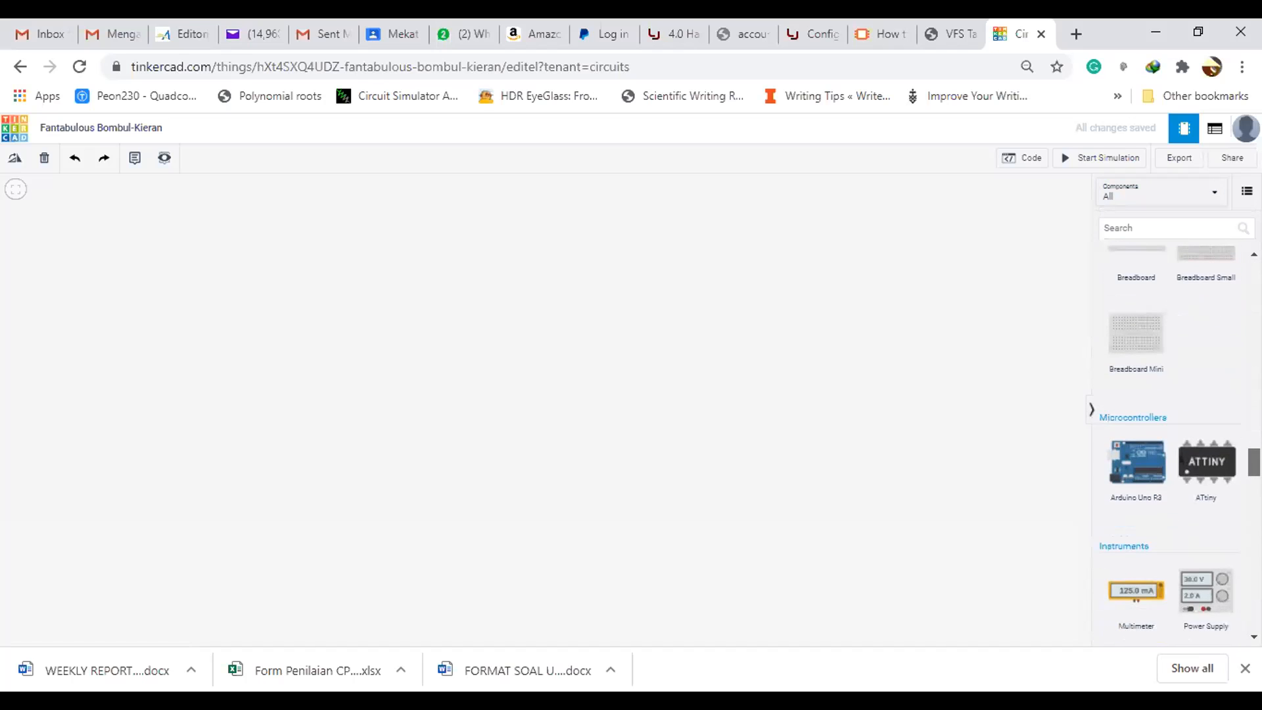
{"action": "scroll", "coordinate": [1169, 453], "scroll_direction": "down", "scroll_amount": 3}
{"action": "scroll", "coordinate": [1169, 447], "scroll_direction": "down", "scroll_amount": 6}
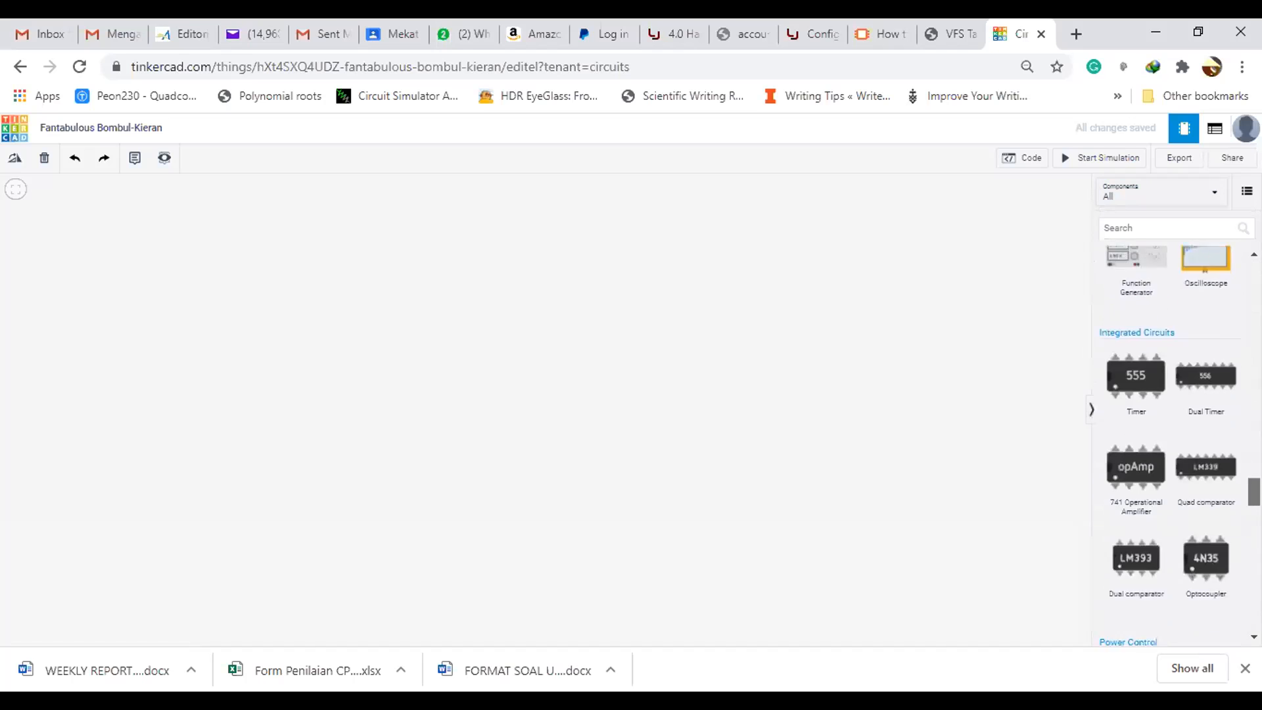
{"action": "scroll", "coordinate": [1169, 446], "scroll_direction": "down", "scroll_amount": 8}
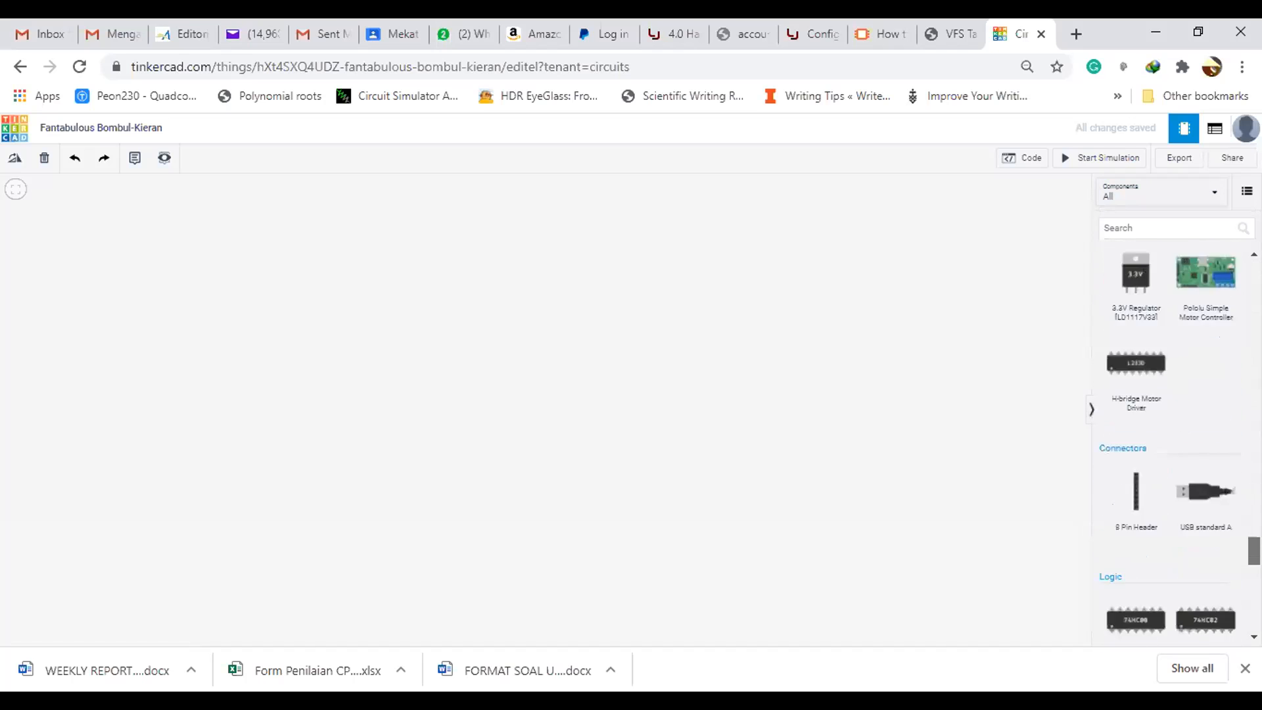
{"action": "scroll", "coordinate": [1168, 447], "scroll_direction": "up", "scroll_amount": 20}
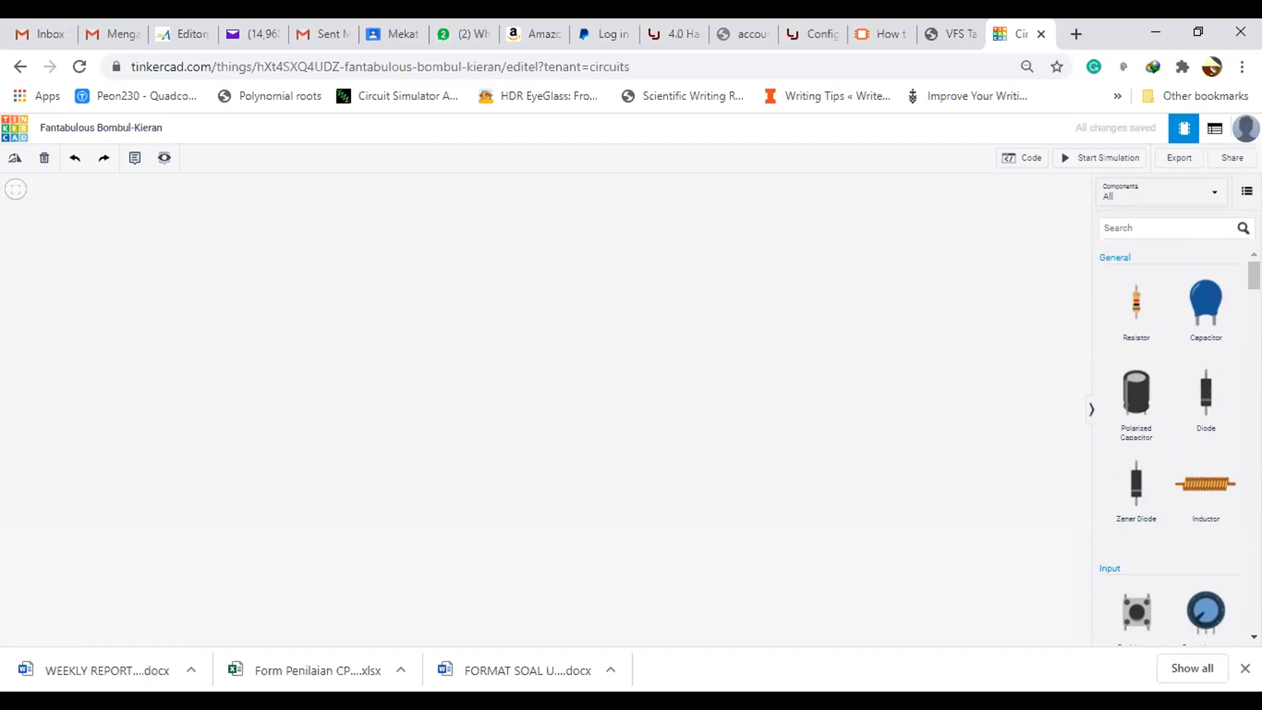
Step: Place a Breadboard Small from the Breadboards category in the workspace
{"action": "scroll", "coordinate": [1168, 441], "scroll_direction": "down", "scroll_amount": 6}
{"action": "scroll", "coordinate": [1176, 441], "scroll_direction": "down", "scroll_amount": 10}
{"action": "scroll", "coordinate": [1170, 440], "scroll_direction": "down", "scroll_amount": 10}
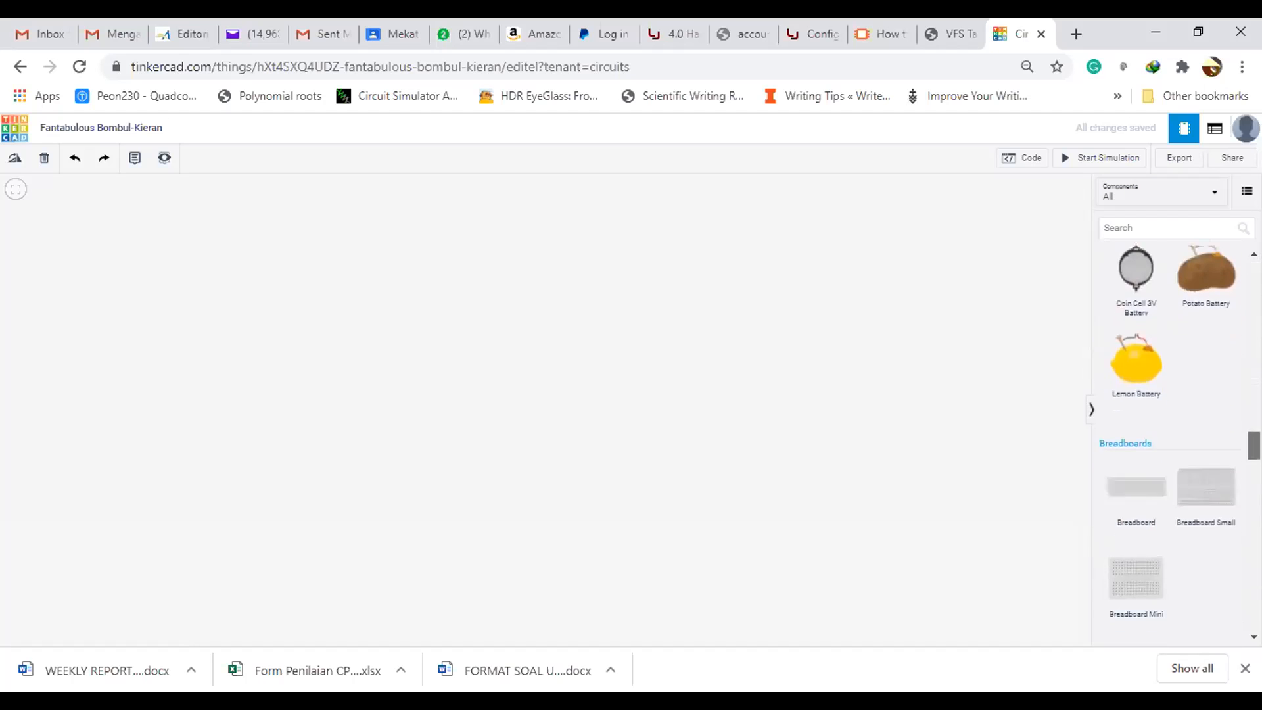
{"action": "scroll", "coordinate": [1170, 440], "scroll_direction": "down", "scroll_amount": 3}
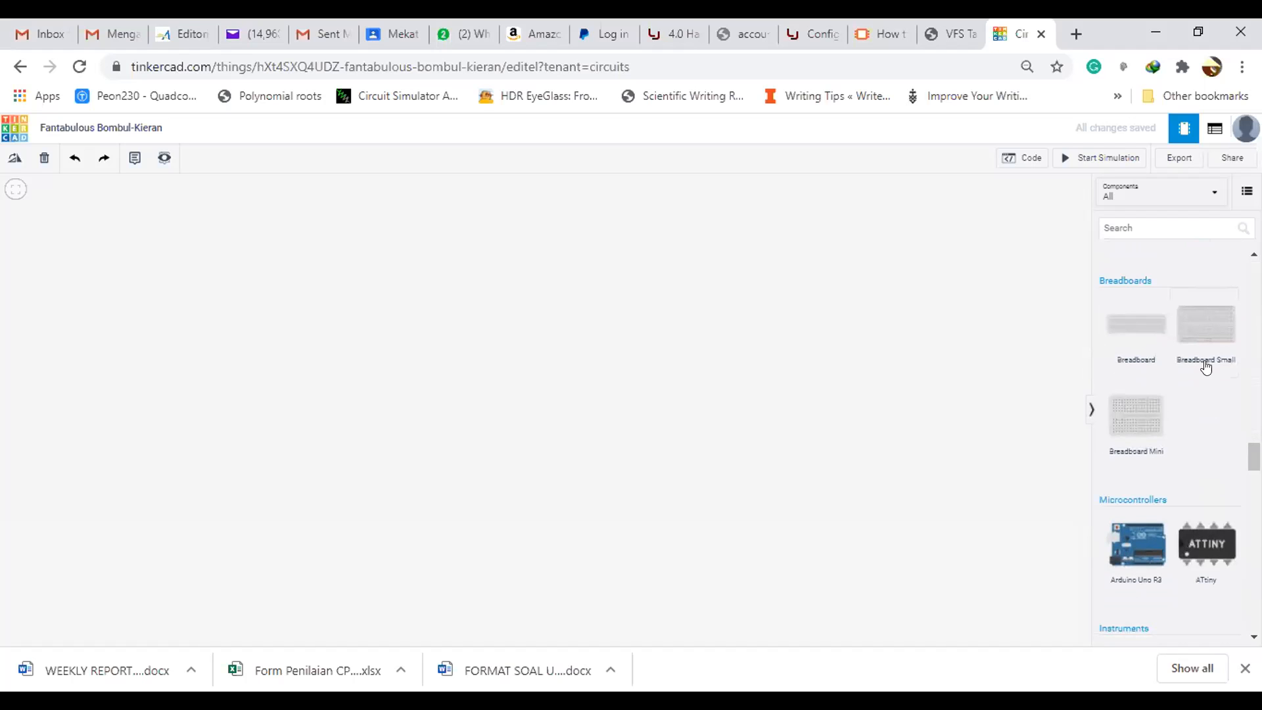
{"action": "left_click_drag", "start_coordinate": [1205, 322], "coordinate": [458, 416]}
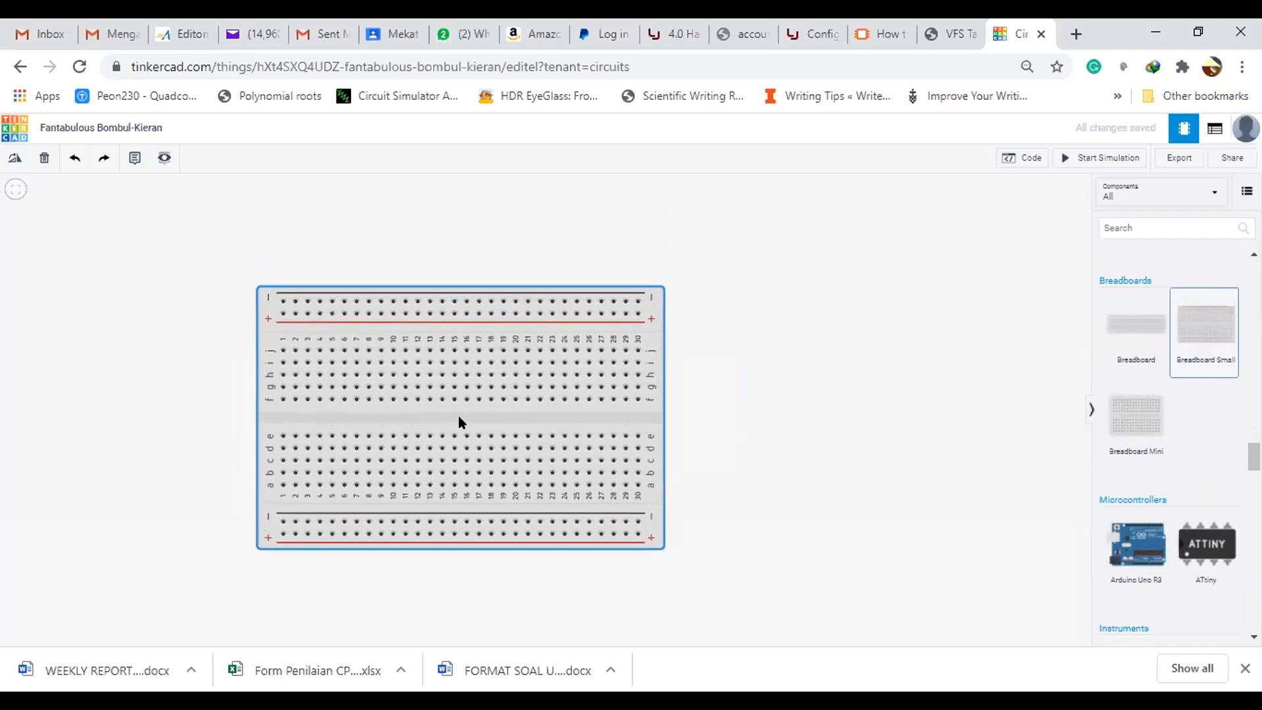
{"action": "left_click", "coordinate": [761, 409]}
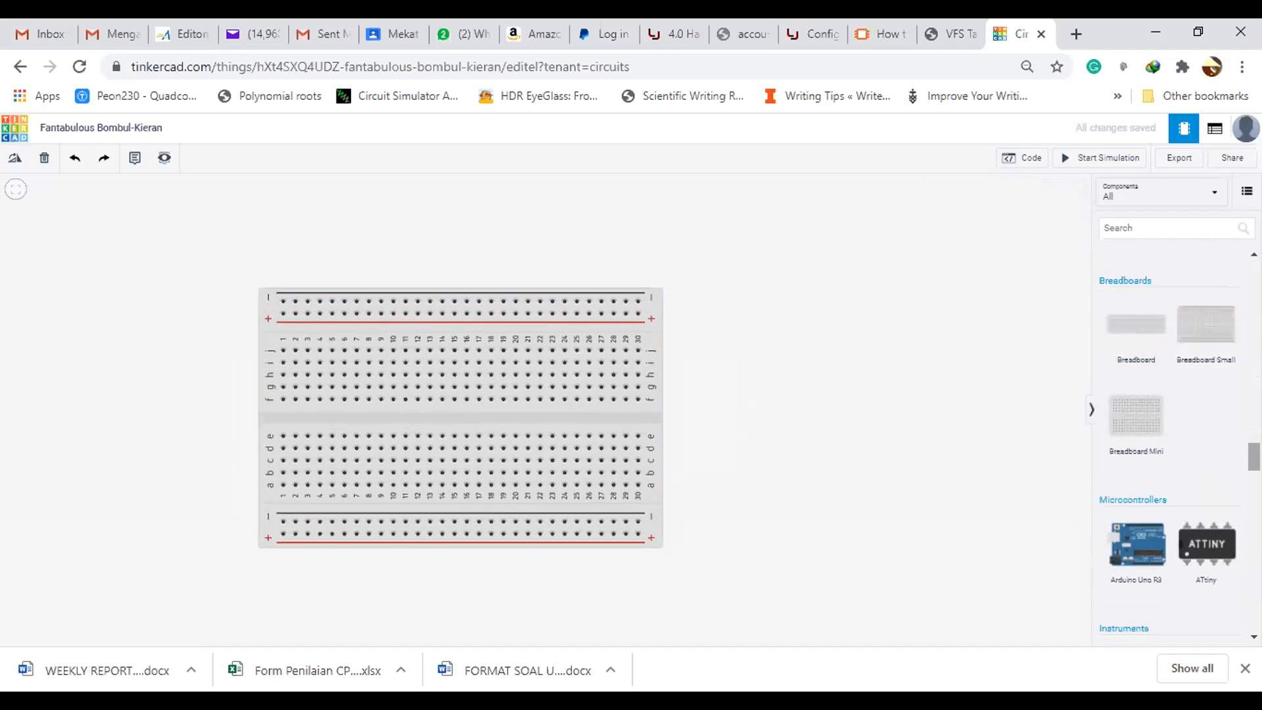
Step: Draw a straight wire along breadboard row f from column 16 to column 25
{"action": "scroll", "coordinate": [1170, 427], "scroll_direction": "up", "scroll_amount": 10}
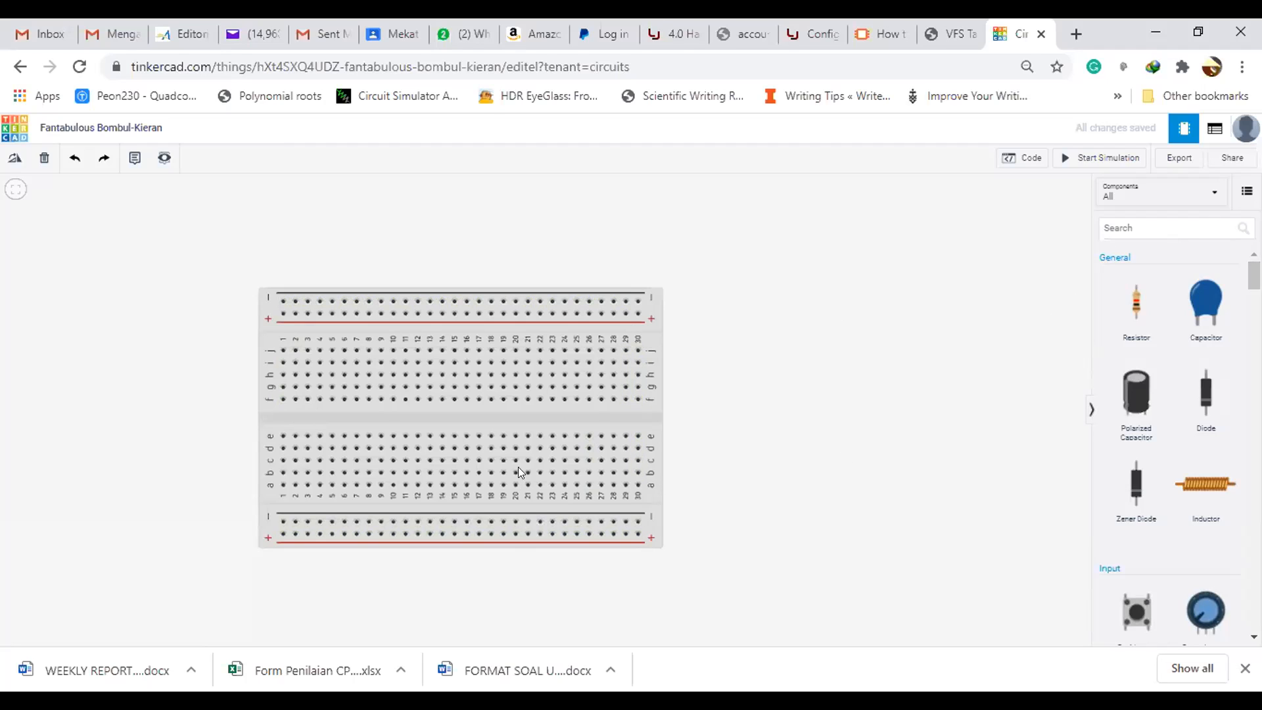
{"action": "left_click", "coordinate": [496, 409]}
{"action": "scroll", "coordinate": [688, 409], "scroll_direction": "down", "scroll_amount": 2}
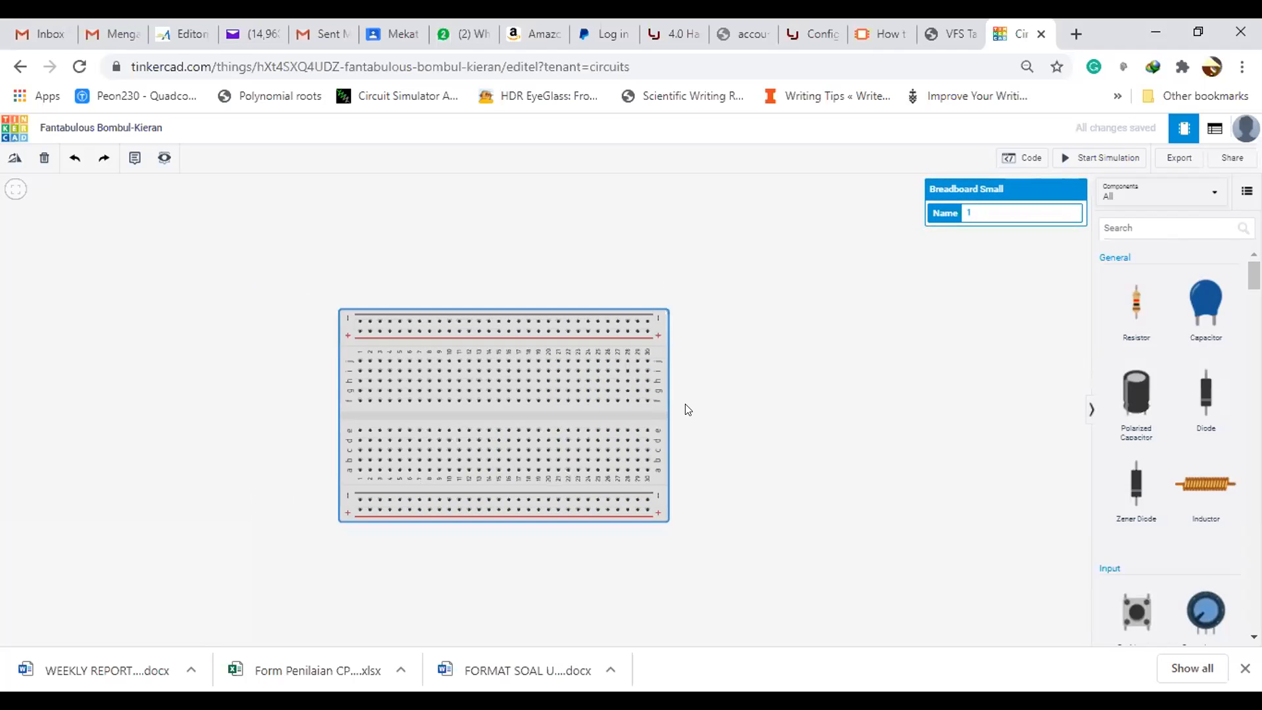
{"action": "left_click", "coordinate": [736, 437]}
{"action": "scroll", "coordinate": [715, 440], "scroll_direction": "down", "scroll_amount": 1}
{"action": "scroll", "coordinate": [704, 441], "scroll_direction": "up", "scroll_amount": 1}
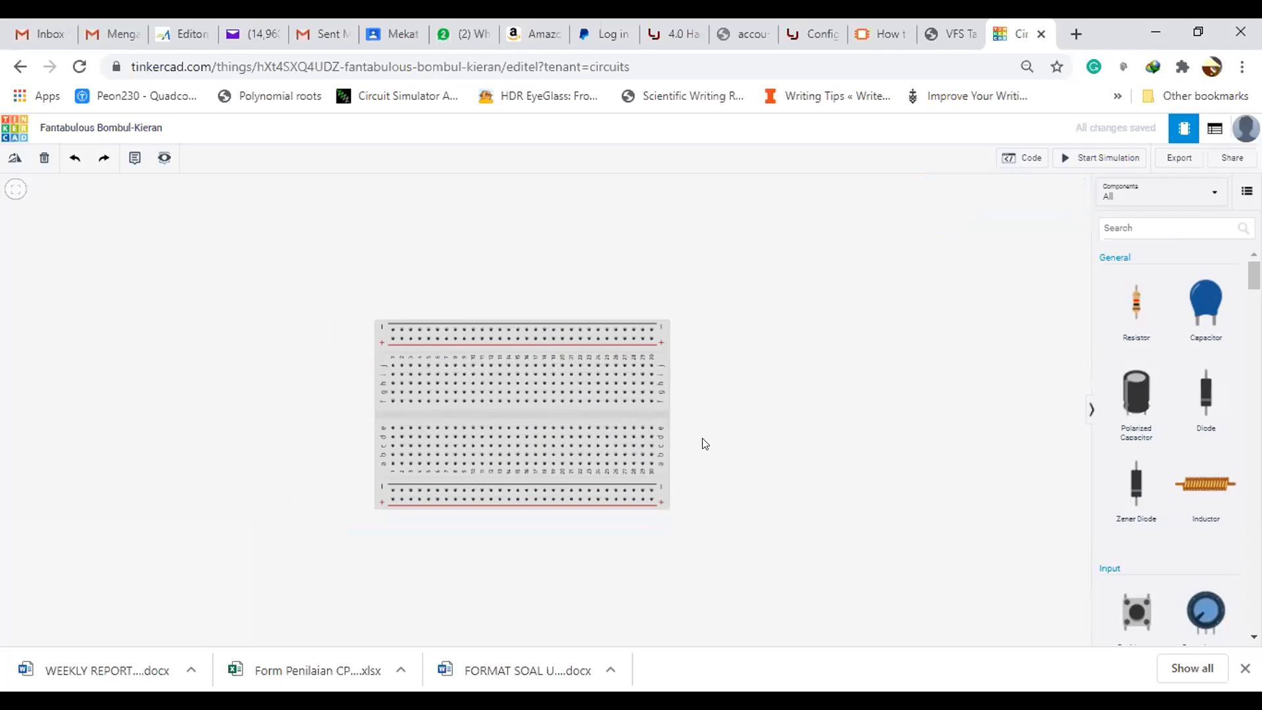
{"action": "left_click", "coordinate": [526, 401]}
{"action": "left_click", "coordinate": [570, 441]}
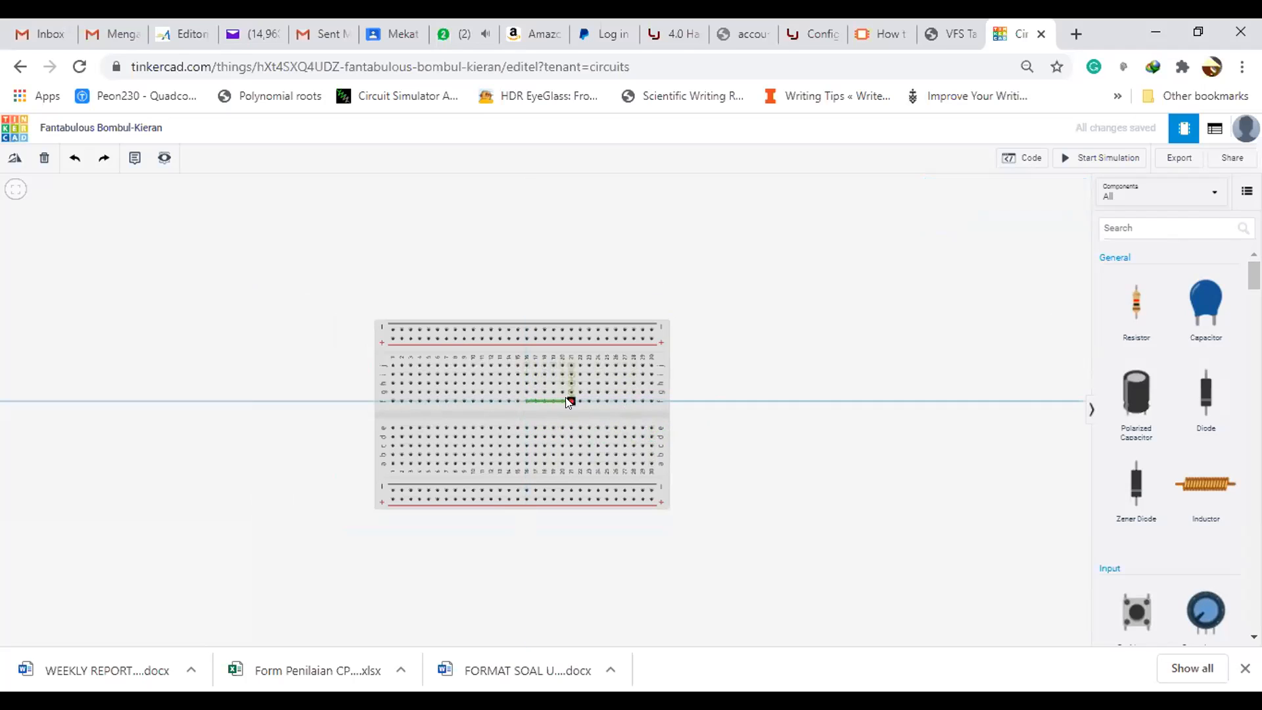
{"action": "left_click", "coordinate": [605, 401]}
{"action": "left_click", "coordinate": [799, 416]}
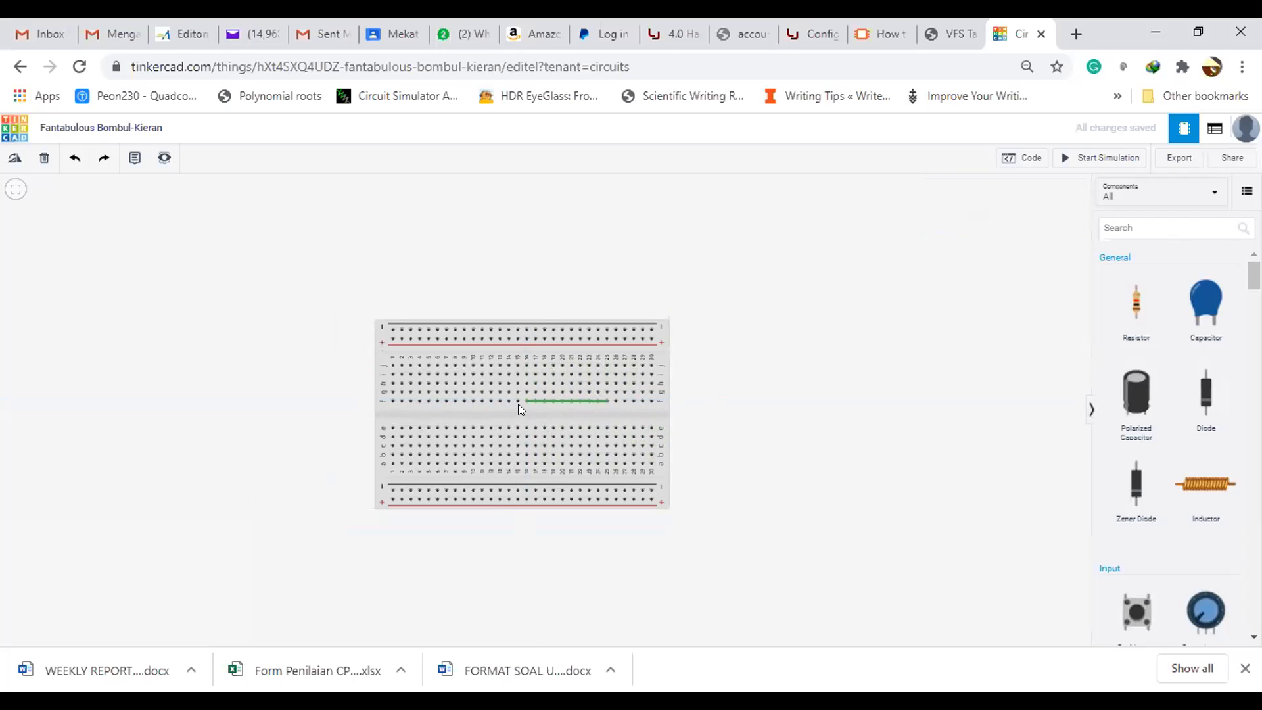
Step: Delete the green wire from breadboard row f
{"action": "scroll", "coordinate": [523, 392], "scroll_direction": "up", "scroll_amount": 3}
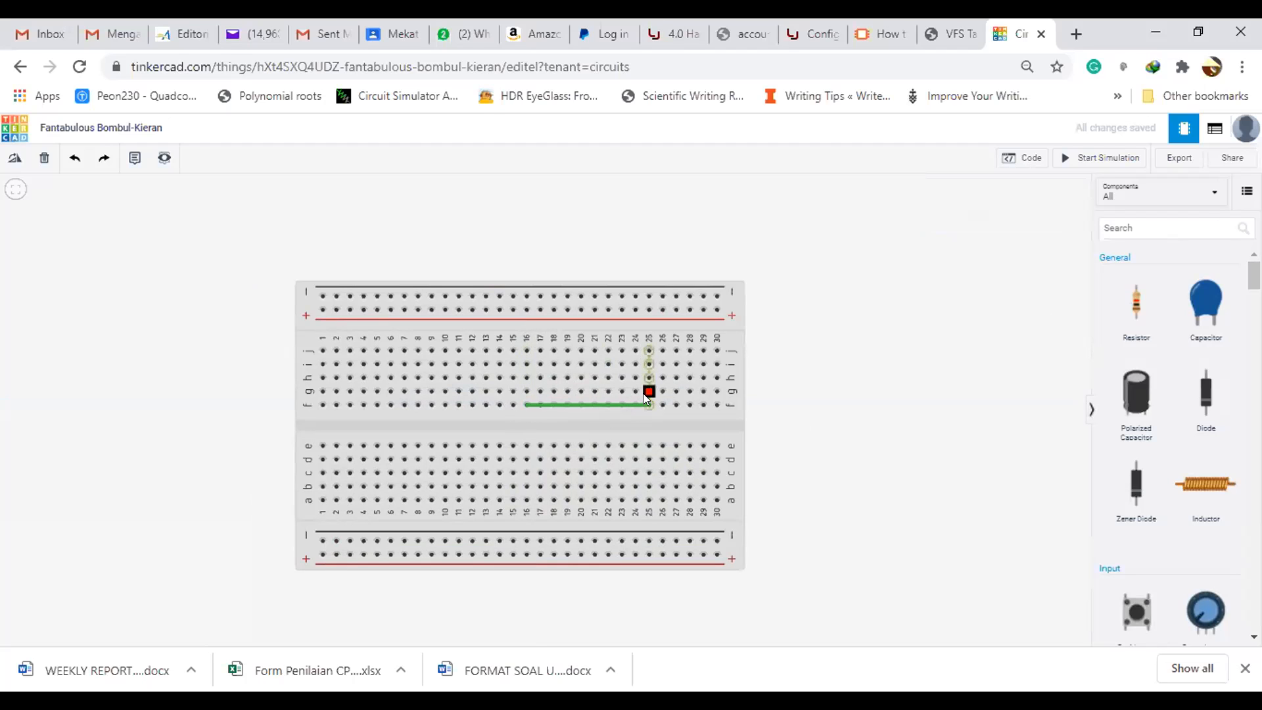
{"action": "left_click", "coordinate": [628, 406]}
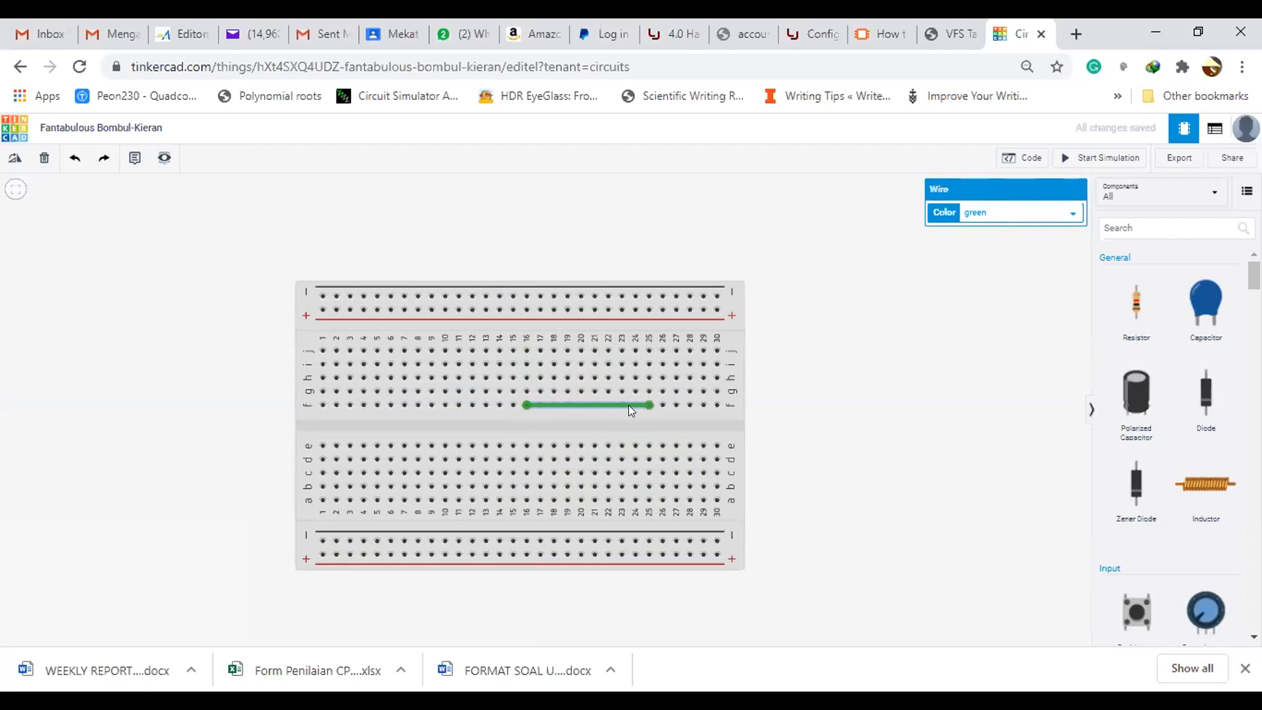
{"action": "key", "text": "Delete"}
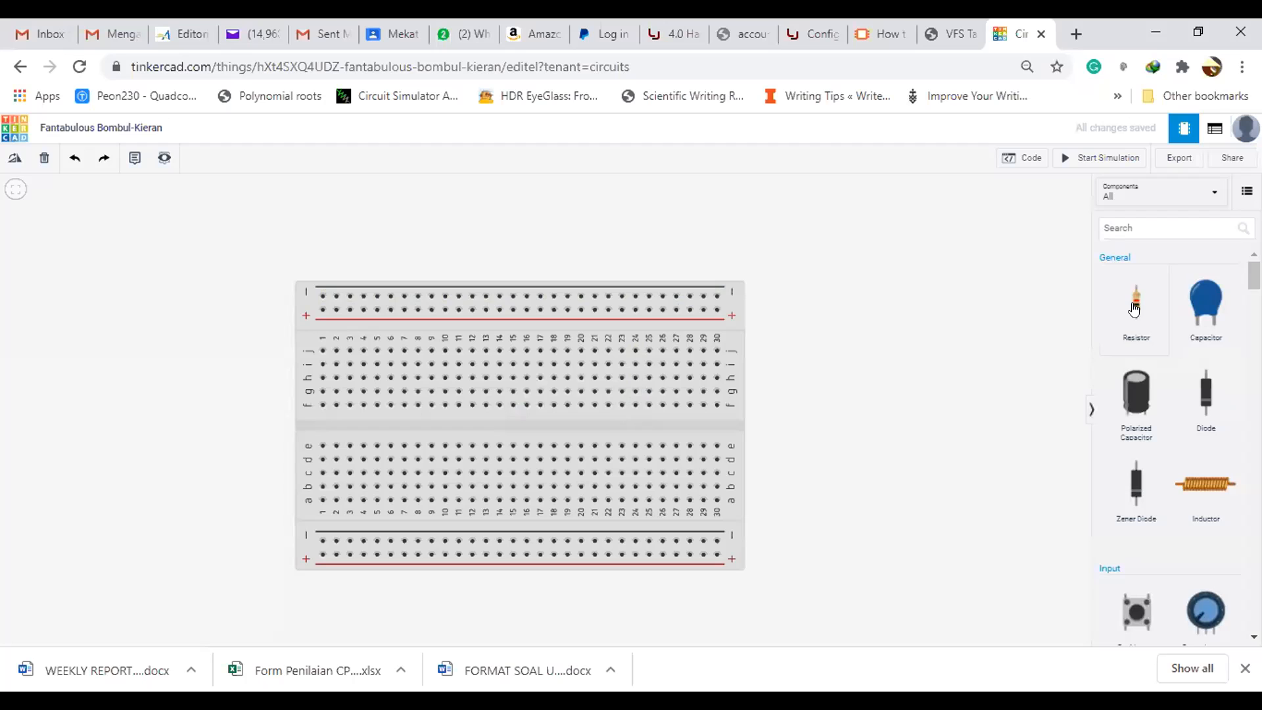
Step: Try positioning an unrotated resistor on and beside the breadboard, and delete it
{"action": "left_click_drag", "start_coordinate": [1133, 307], "coordinate": [694, 306]}
{"action": "left_click_drag", "start_coordinate": [582, 287], "coordinate": [871, 381]}
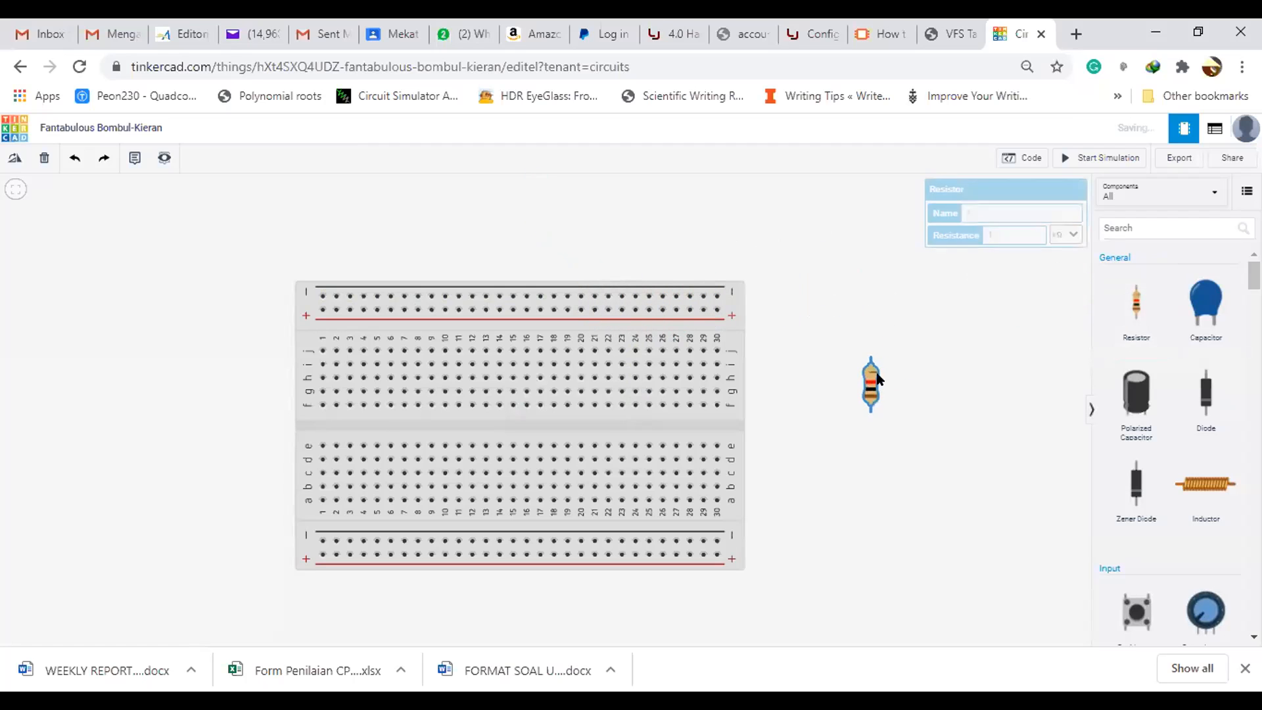
{"action": "left_click_drag", "start_coordinate": [871, 365], "coordinate": [579, 364]}
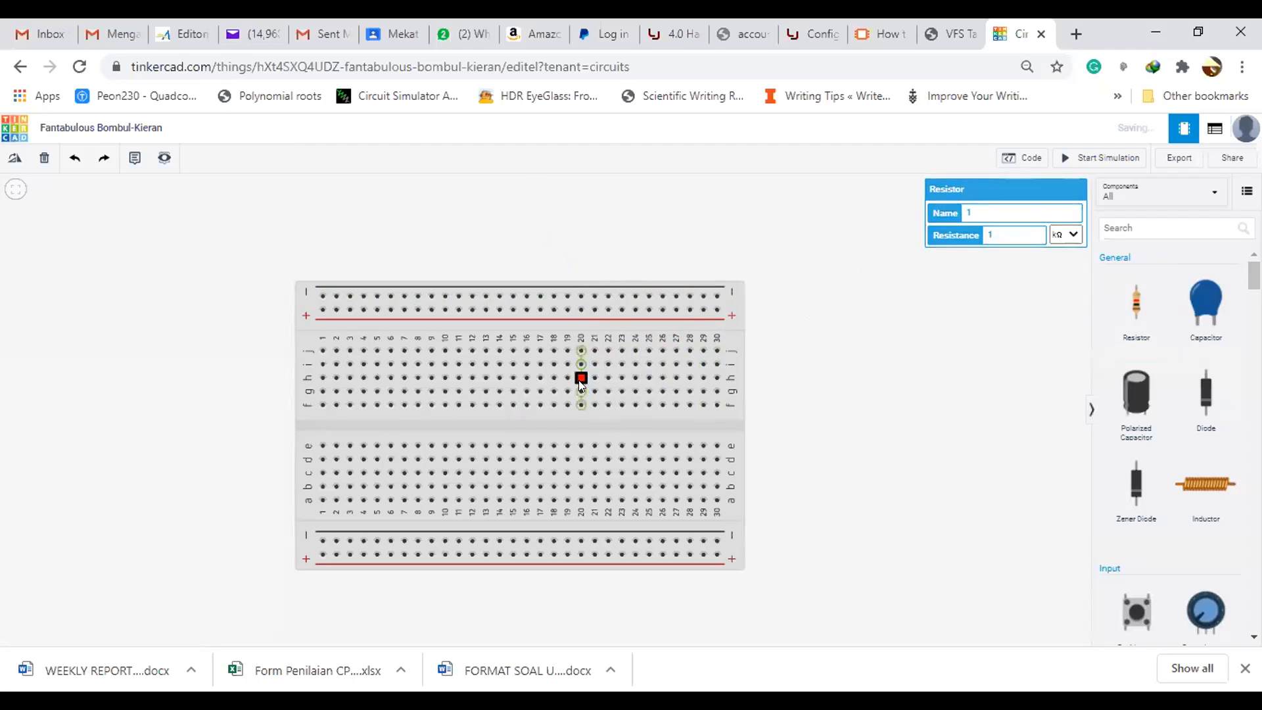
{"action": "key", "text": "Delete"}
Step: Add a resistor, rotate it horizontal, and seat it in breadboard row j between columns 9 and 13
{"action": "left_click_drag", "start_coordinate": [1151, 312], "coordinate": [813, 369]}
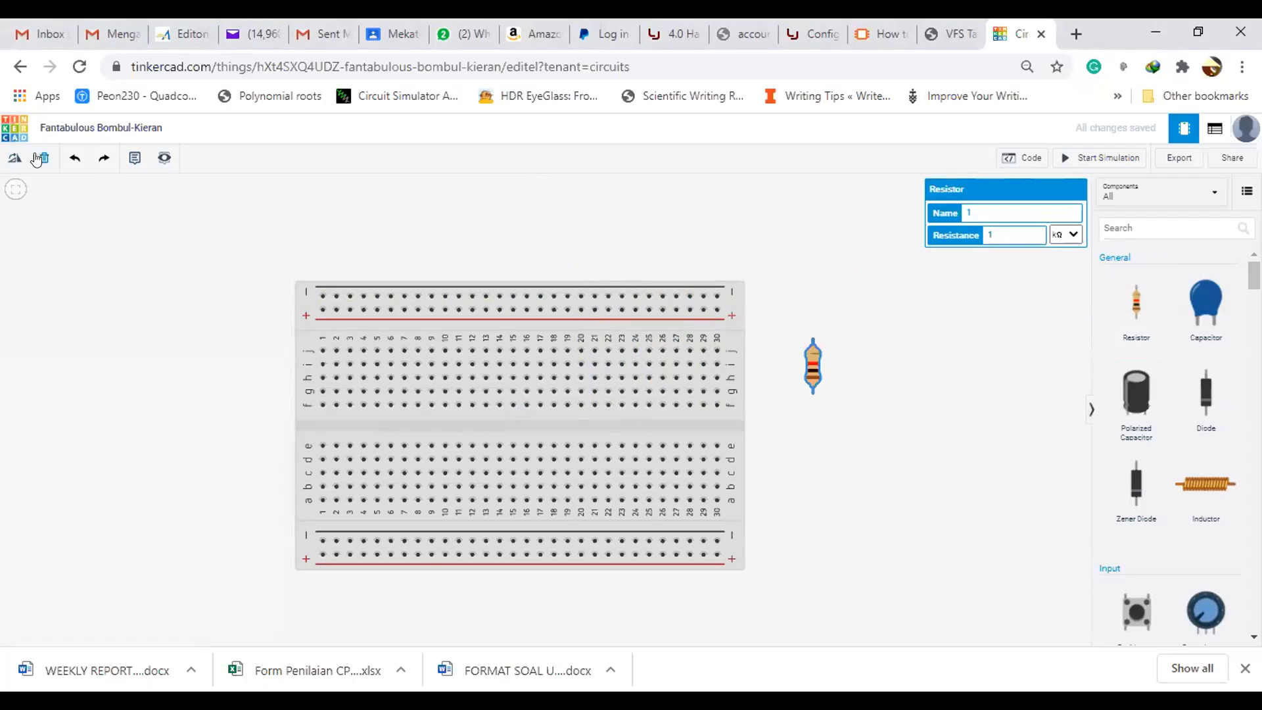
{"action": "left_click", "coordinate": [12, 161]}
{"action": "left_click_drag", "start_coordinate": [802, 380], "coordinate": [445, 350]}
{"action": "left_click", "coordinate": [920, 417]}
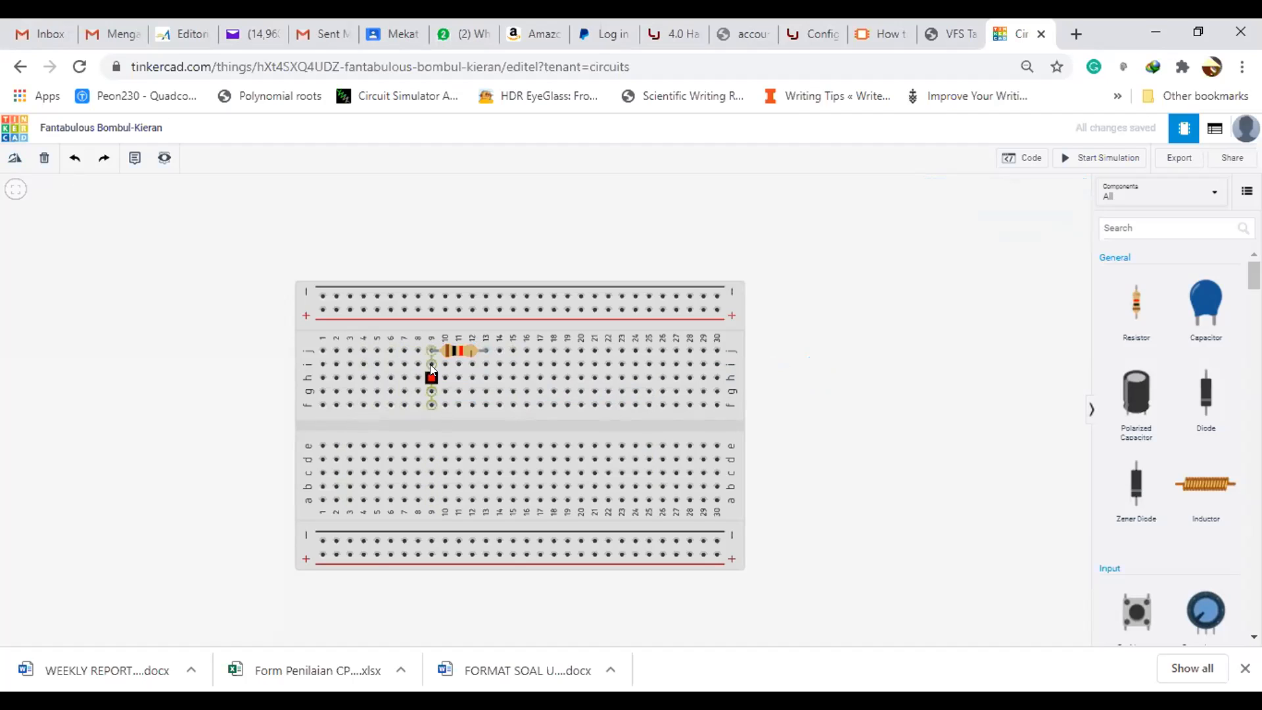
{"action": "left_click_drag", "start_coordinate": [424, 353], "coordinate": [488, 352]}
Step: Place a Power Supply from the Instruments category above the breadboard
{"action": "left_click_drag", "start_coordinate": [1254, 275], "coordinate": [1254, 470]}
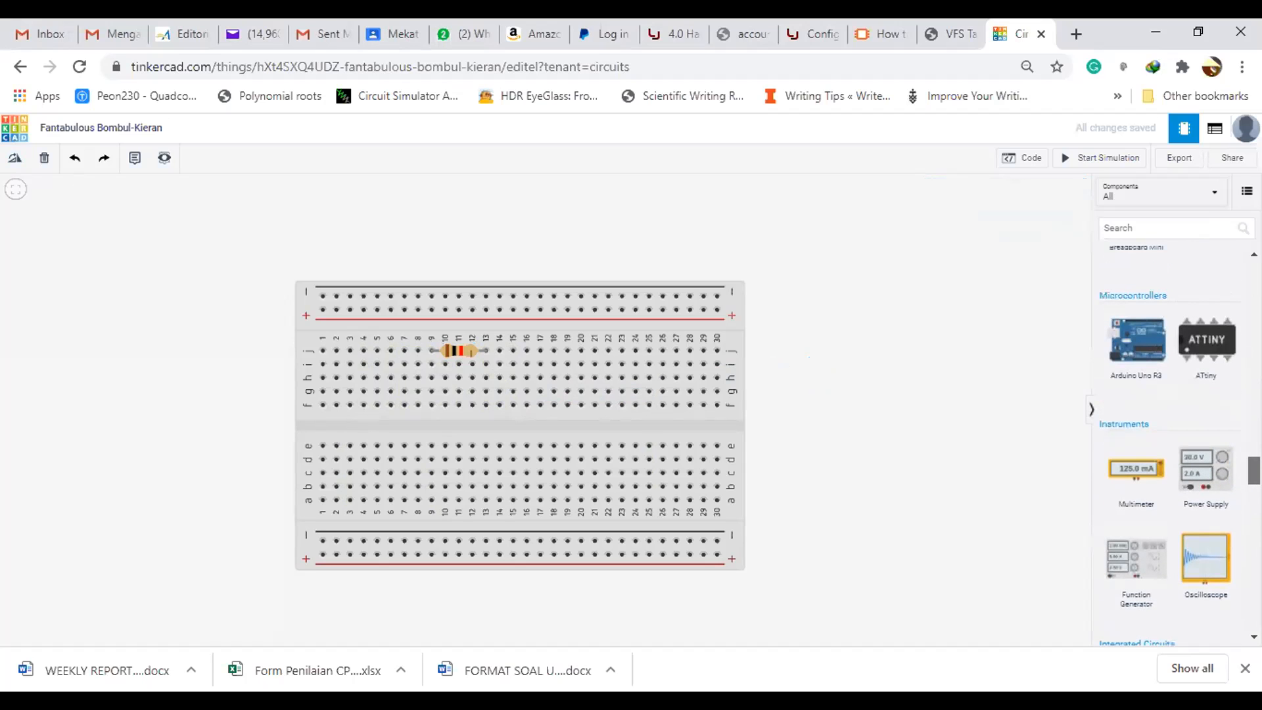
{"action": "left_click", "coordinate": [405, 220]}
{"action": "scroll", "coordinate": [684, 286], "scroll_direction": "up", "scroll_amount": 2}
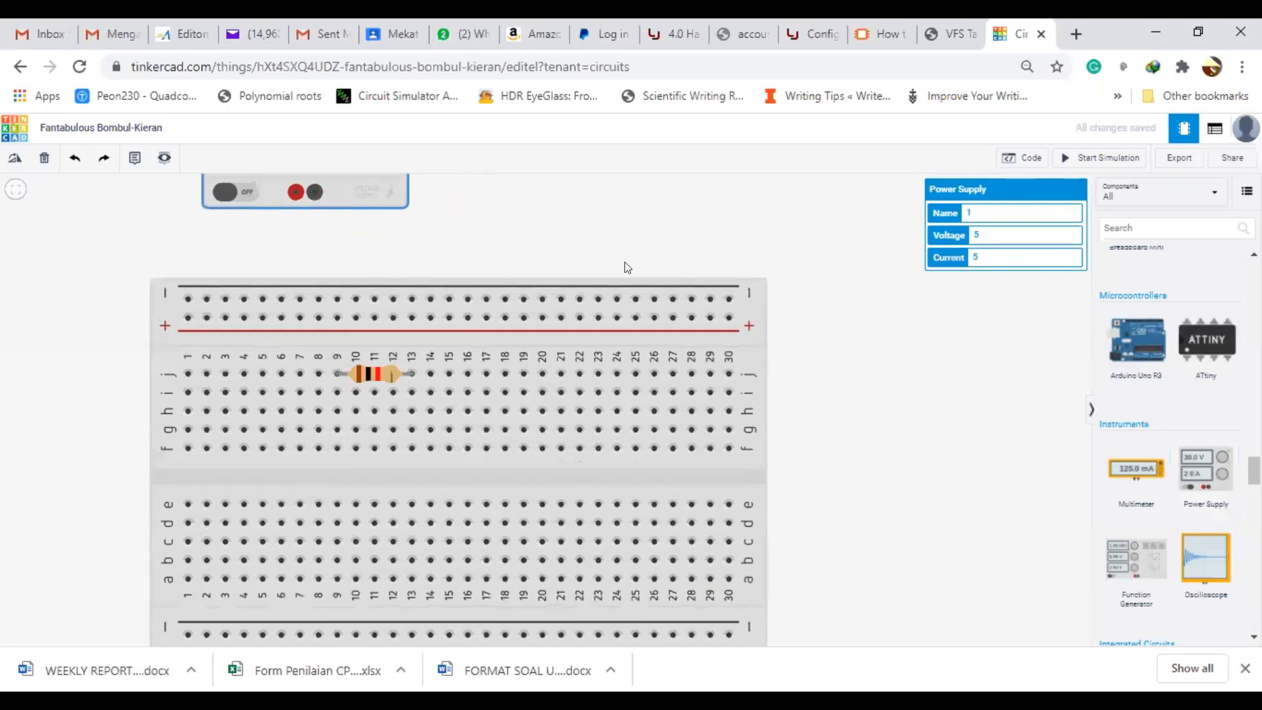
{"action": "scroll", "coordinate": [625, 267], "scroll_direction": "down", "scroll_amount": 3}
Step: Add a 9V Battery beside the breadboard and rotate it 180 degrees so its terminals face the board
{"action": "left_click_drag", "start_coordinate": [1254, 469], "coordinate": [1254, 435]}
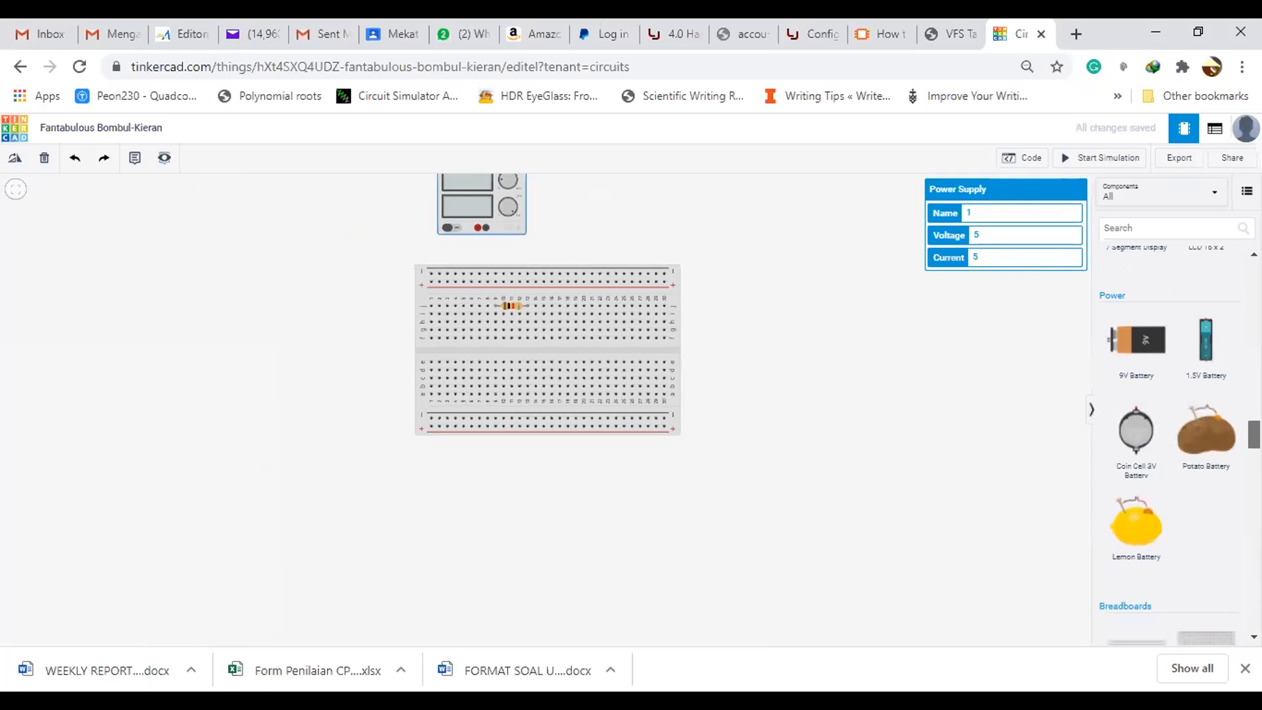
{"action": "left_click_drag", "start_coordinate": [1142, 341], "coordinate": [257, 357]}
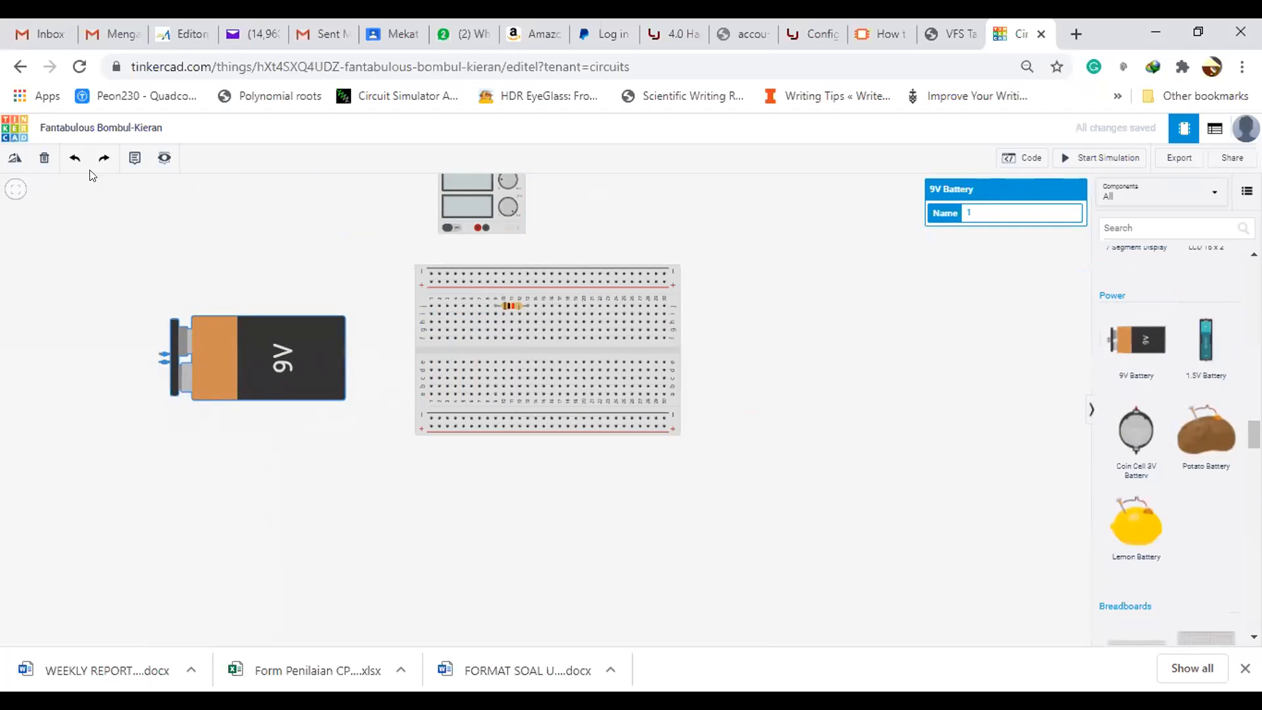
{"action": "left_click", "coordinate": [14, 159]}
{"action": "left_click", "coordinate": [14, 158]}
{"action": "left_click", "coordinate": [14, 159]}
{"action": "left_click_drag", "start_coordinate": [167, 468], "coordinate": [281, 358]}
{"action": "left_click", "coordinate": [15, 159]}
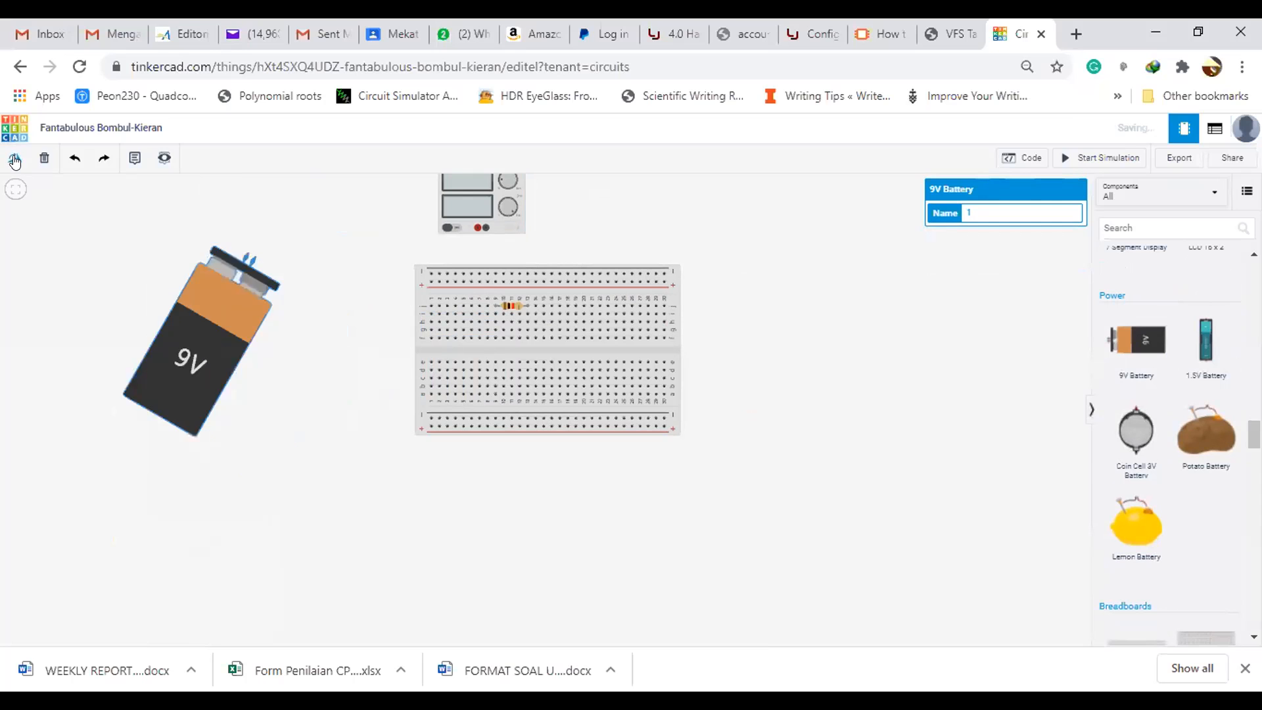
{"action": "left_click", "coordinate": [15, 158]}
{"action": "left_click", "coordinate": [14, 159]}
{"action": "left_click_drag", "start_coordinate": [121, 244], "coordinate": [211, 340]}
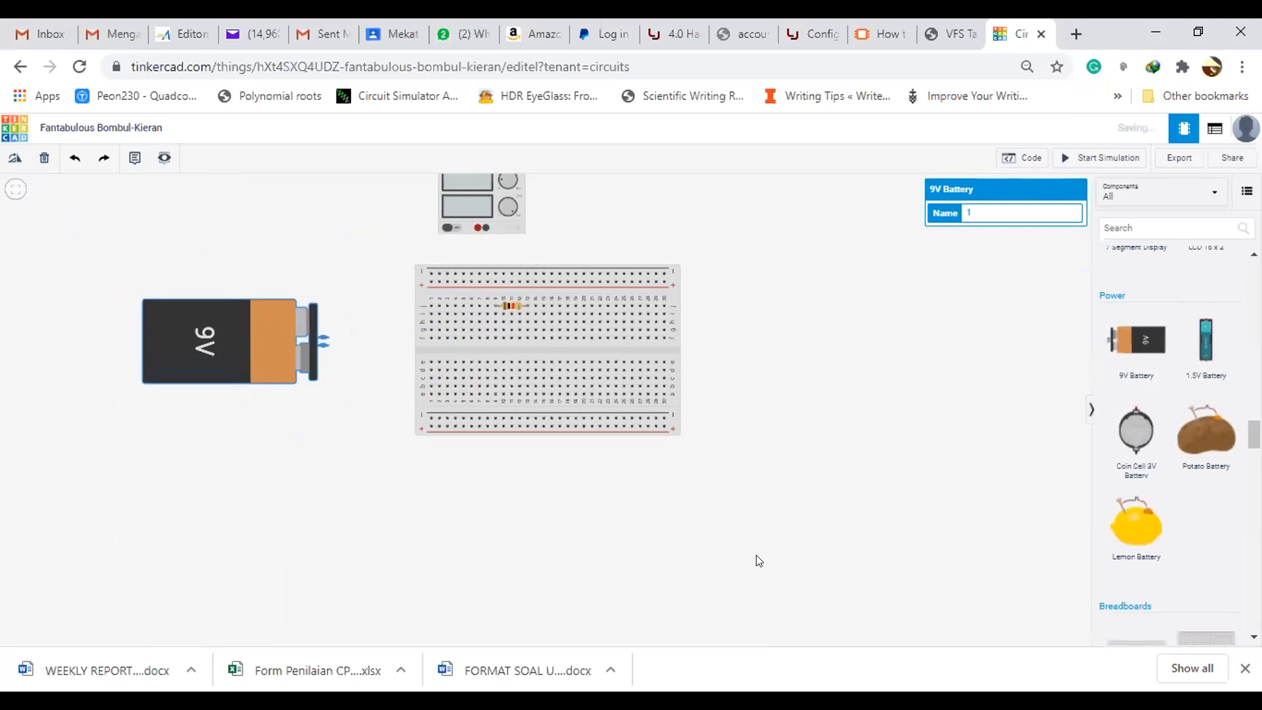
Step: Move the 9V battery closer to the breadboard, with its terminals near the upper power rails
{"action": "left_click", "coordinate": [758, 560]}
{"action": "scroll", "coordinate": [643, 404], "scroll_direction": "up", "scroll_amount": 2}
{"action": "scroll", "coordinate": [648, 391], "scroll_direction": "down", "scroll_amount": 3}
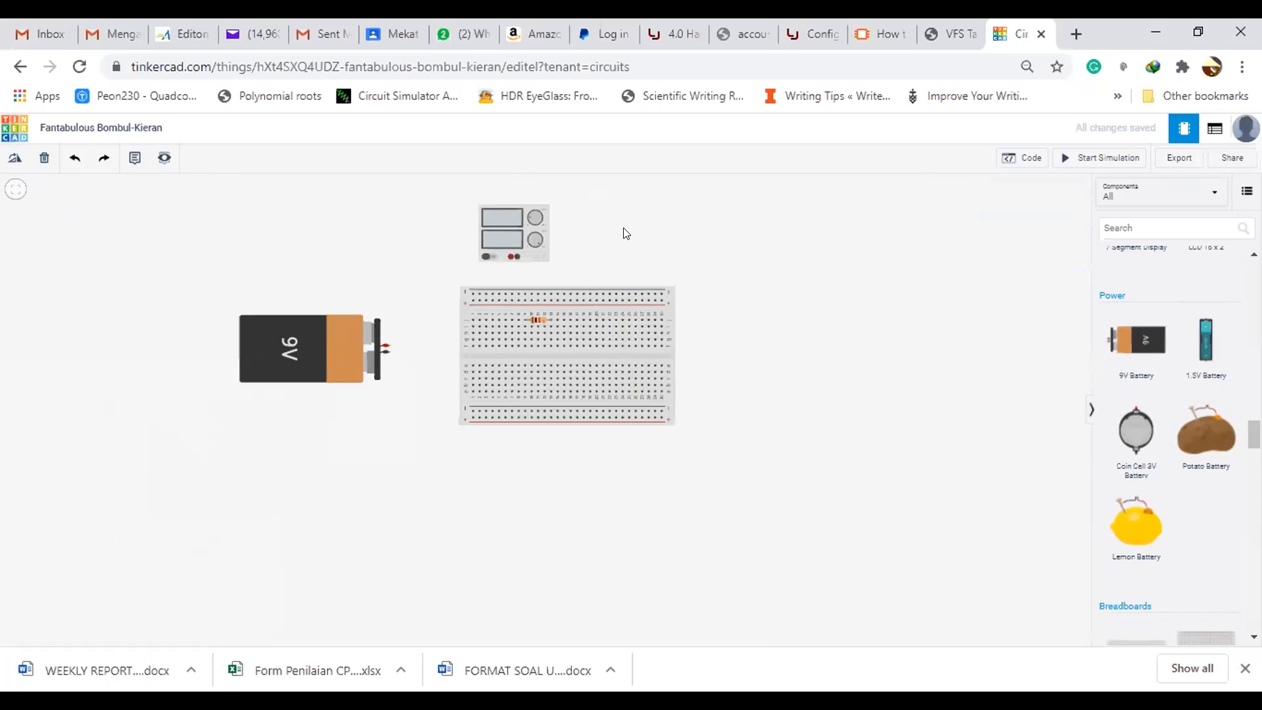
{"action": "scroll", "coordinate": [563, 203], "scroll_direction": "up", "scroll_amount": 5}
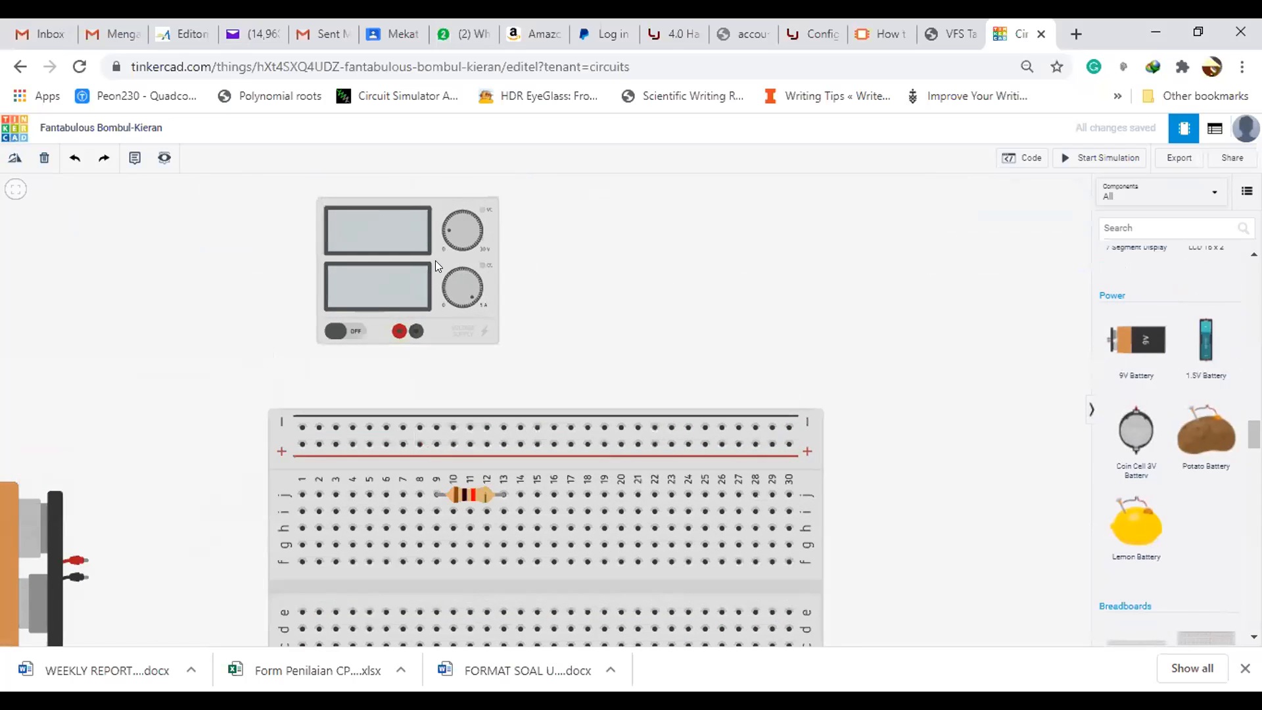
{"action": "scroll", "coordinate": [465, 358], "scroll_direction": "down", "scroll_amount": 2}
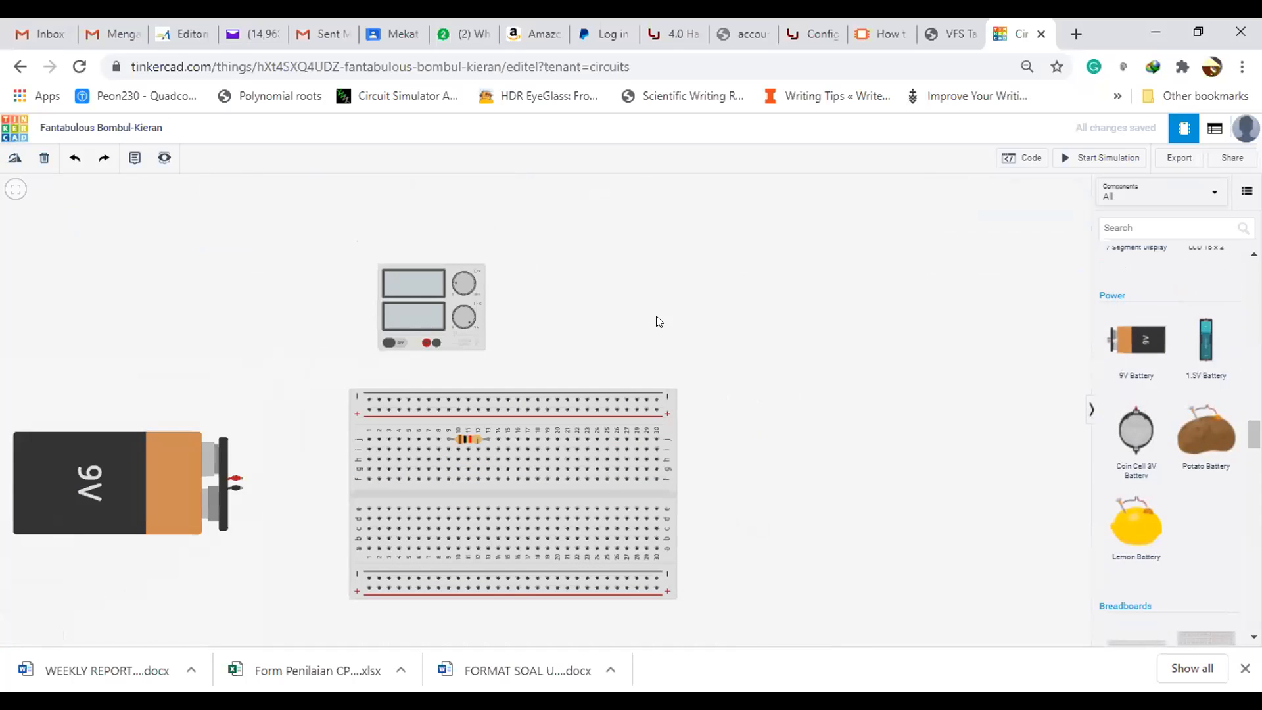
{"action": "left_click_drag", "start_coordinate": [150, 507], "coordinate": [199, 452]}
{"action": "left_click", "coordinate": [299, 496]}
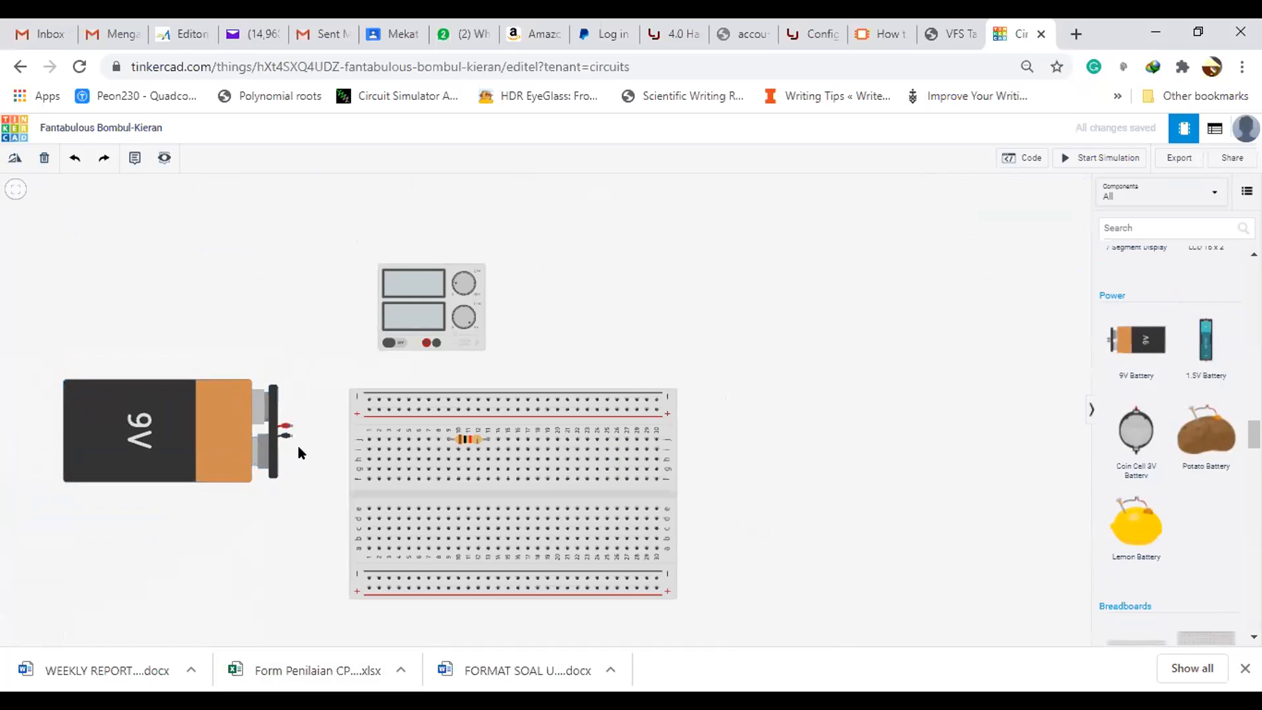
Step: Wire the battery's negative terminal to the breadboard's upper negative rail and its positive terminal to the upper positive rail, both at the first hole
{"action": "left_click", "coordinate": [289, 438]}
{"action": "left_click", "coordinate": [335, 431]}
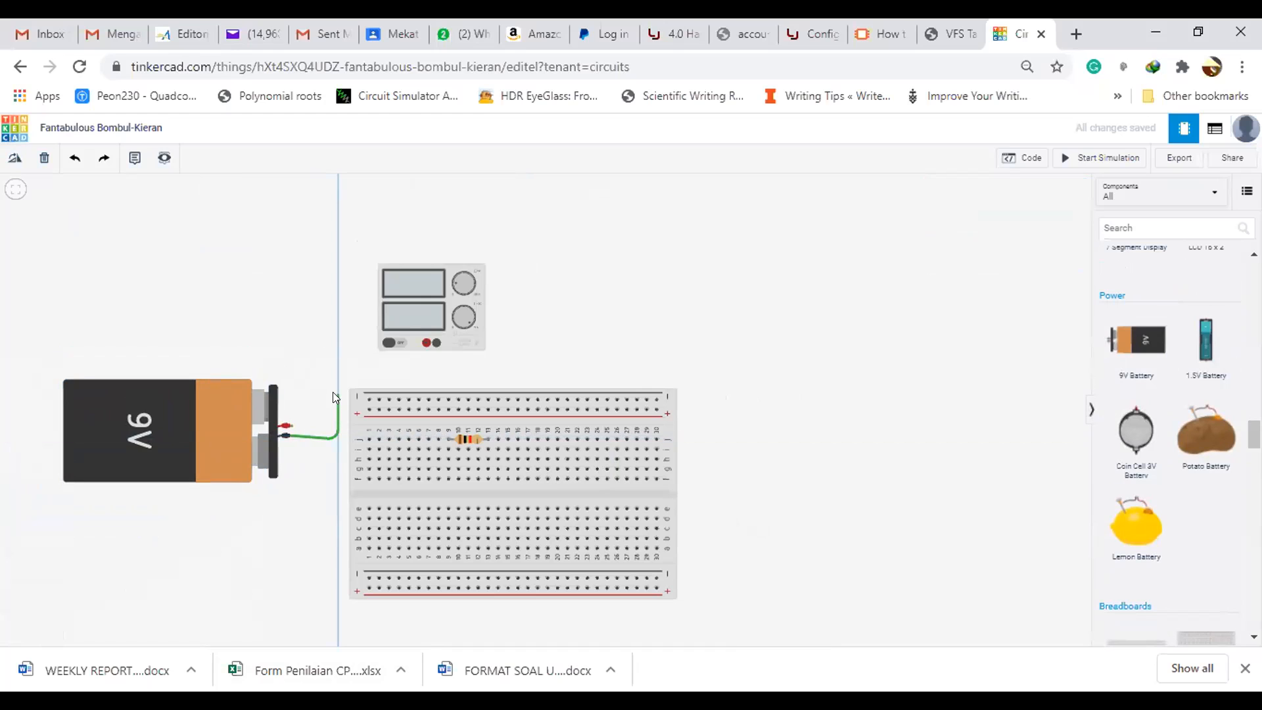
{"action": "left_click", "coordinate": [366, 399]}
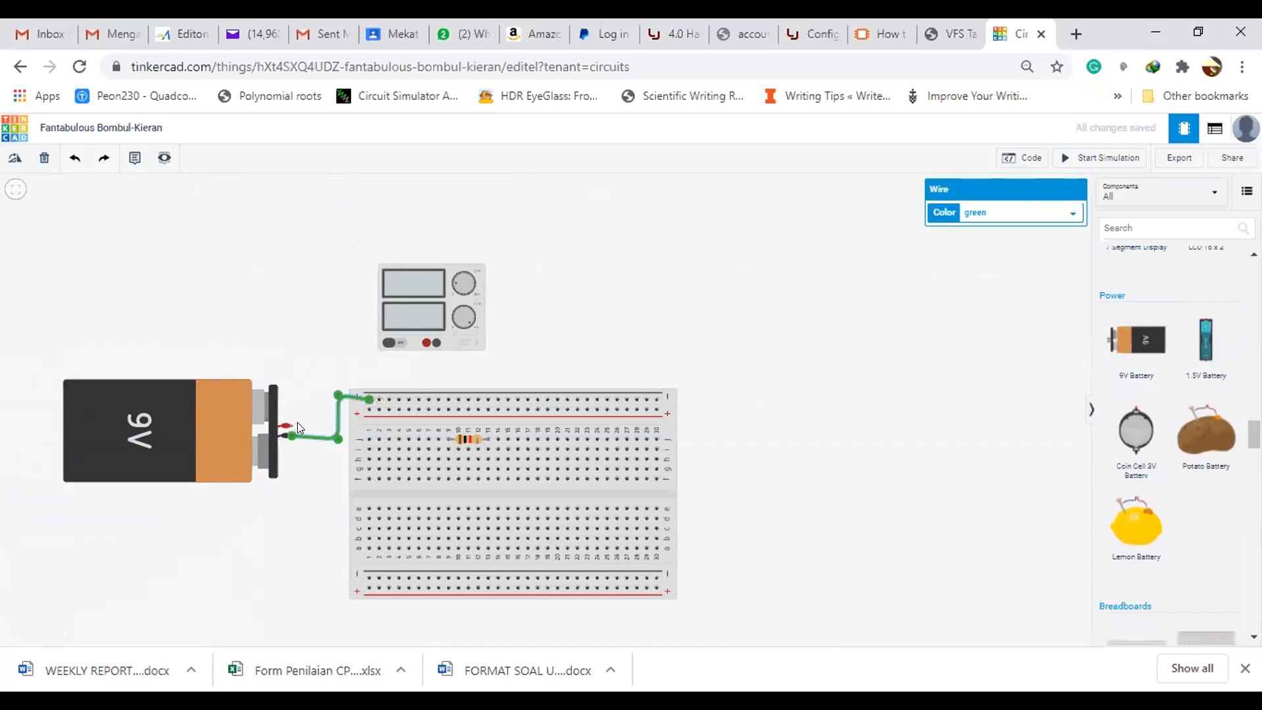
{"action": "left_click", "coordinate": [292, 426]}
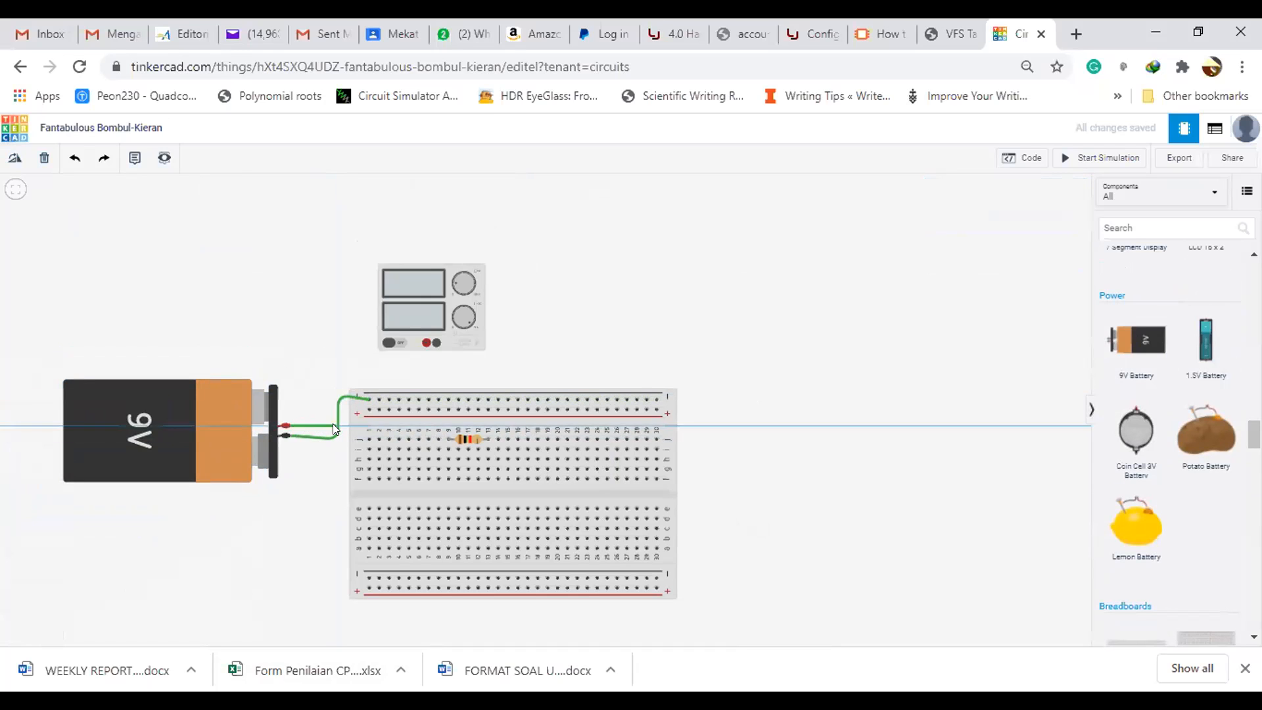
{"action": "left_click", "coordinate": [318, 407]}
{"action": "left_click", "coordinate": [370, 409]}
{"action": "left_click", "coordinate": [907, 393]}
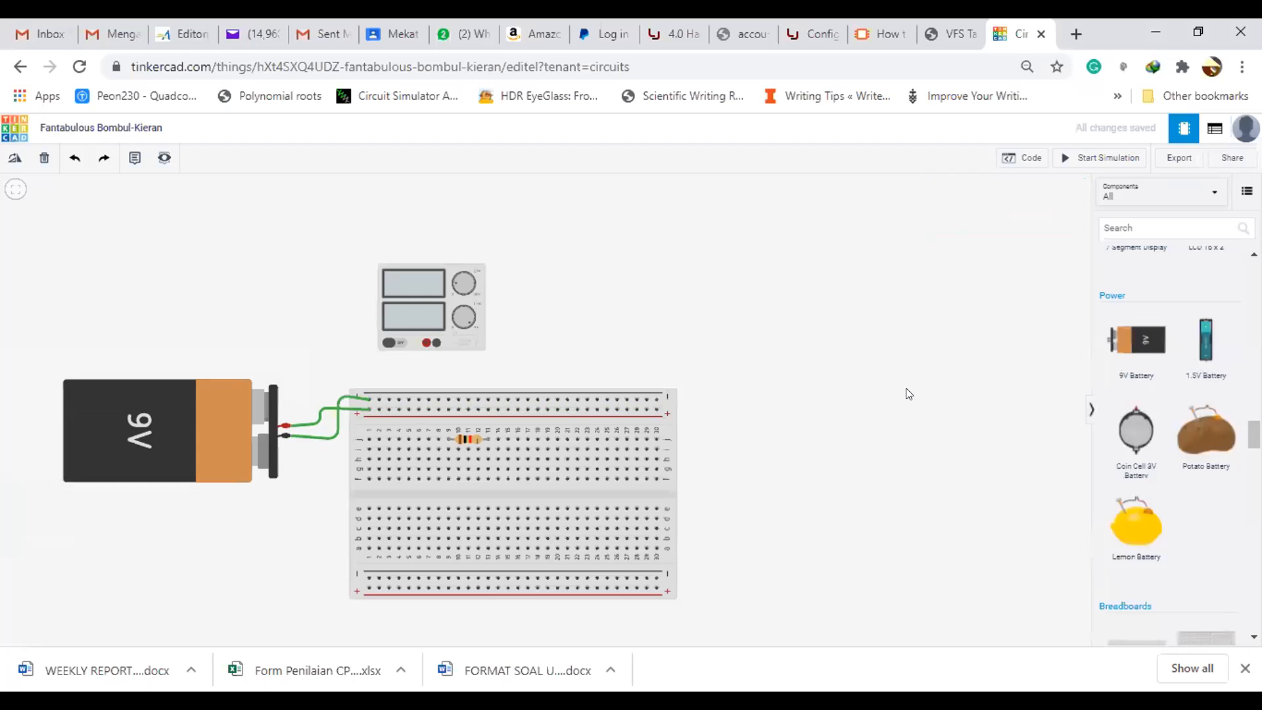
Step: Wire the resistor's column 9 lead to the upper positive rail and its column 13 lead to the upper negative rail
{"action": "left_click", "coordinate": [449, 410]}
{"action": "left_click", "coordinate": [448, 439]}
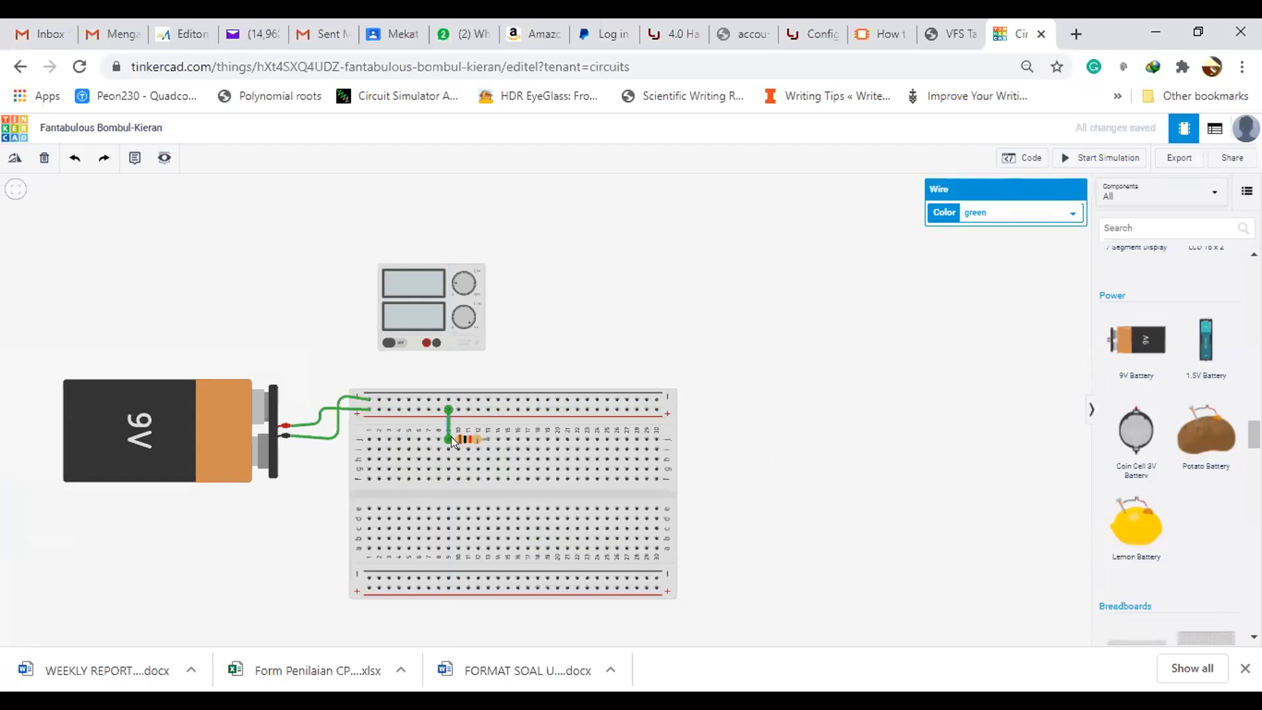
{"action": "left_click", "coordinate": [488, 439]}
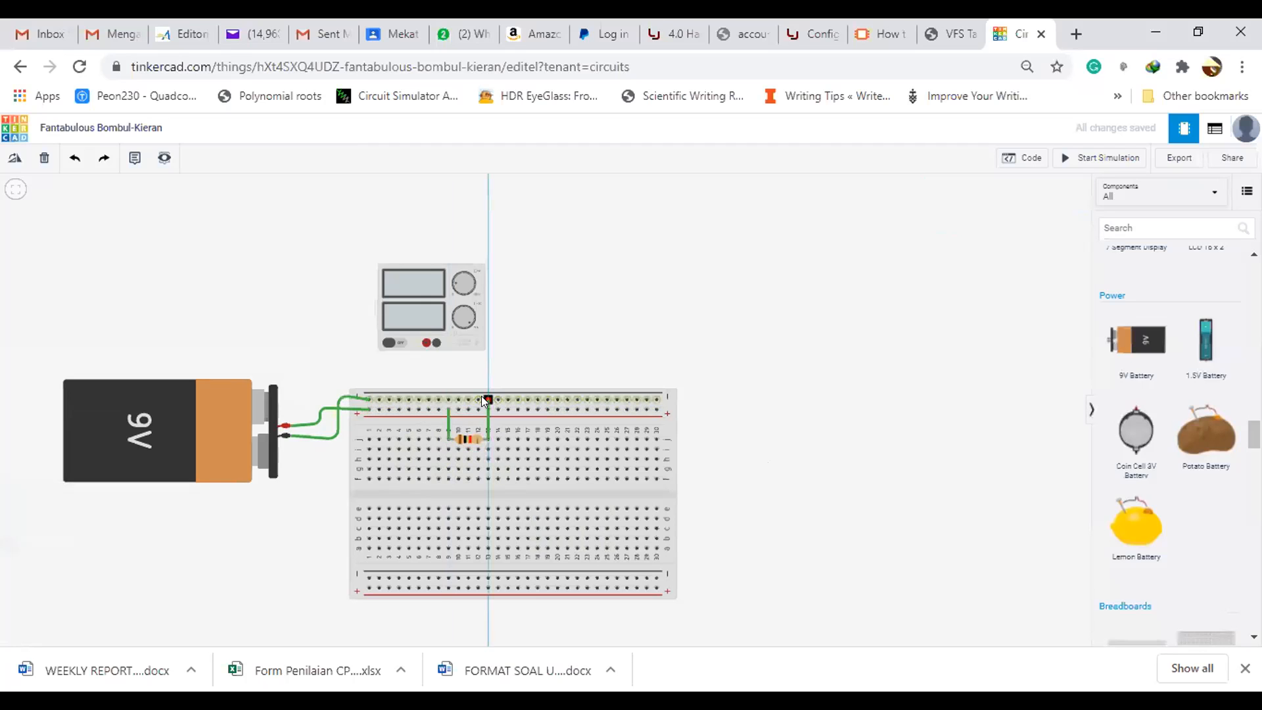
{"action": "left_click", "coordinate": [488, 399]}
{"action": "left_click", "coordinate": [771, 413]}
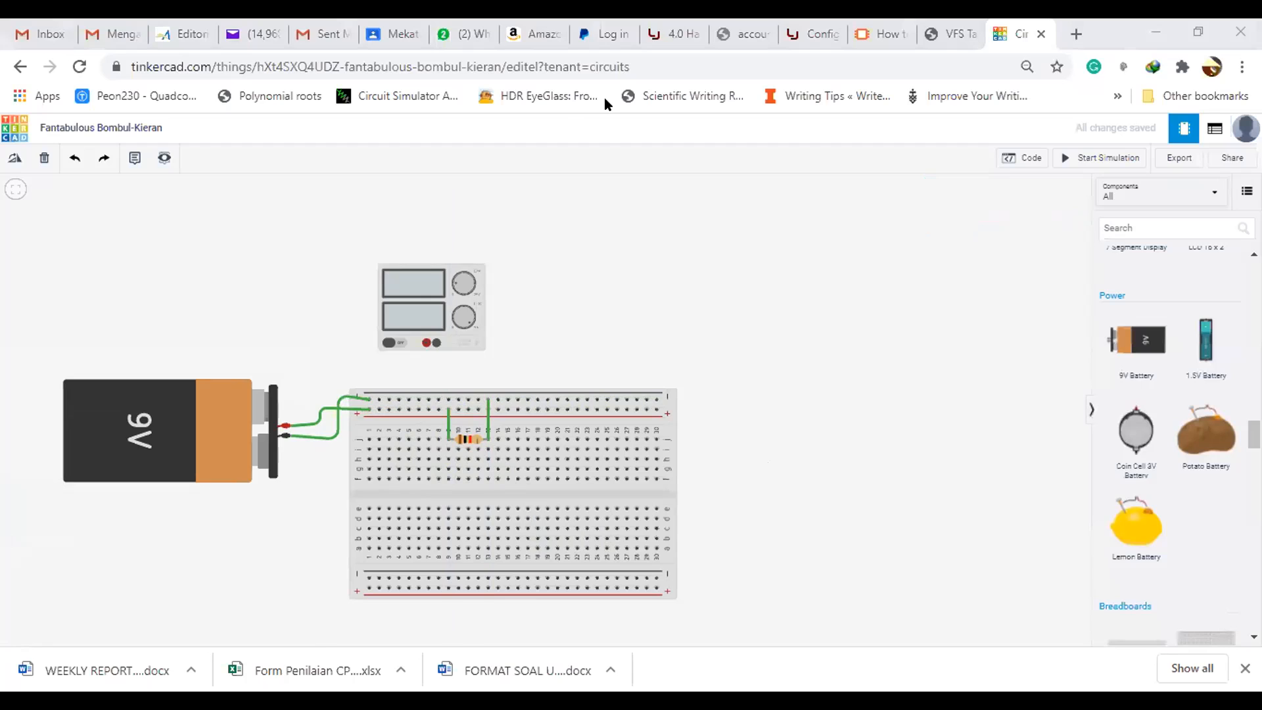
Step: Sketch a freehand schematic beside the breadboard showing a source labelled 9V connected in a loop with a resistor
{"action": "mouse_move", "coordinate": [776, 269]}
{"action": "left_mouse_down"}
{"action": "mouse_move", "coordinate": [777, 316]}
{"action": "mouse_move", "coordinate": [797, 318]}
{"action": "left_mouse_up"}
{"action": "mouse_move", "coordinate": [774, 330]}
{"action": "left_mouse_down"}
{"action": "mouse_move", "coordinate": [786, 330]}
{"action": "mouse_move", "coordinate": [783, 378]}
{"action": "left_mouse_up"}
{"action": "mouse_move", "coordinate": [775, 266]}
{"action": "left_mouse_down"}
{"action": "mouse_move", "coordinate": [852, 264]}
{"action": "mouse_move", "coordinate": [871, 313]}
{"action": "mouse_move", "coordinate": [870, 371]}
{"action": "left_mouse_up"}
{"action": "left_click_drag", "start_coordinate": [782, 380], "coordinate": [872, 373]}
{"action": "left_click_drag", "start_coordinate": [730, 319], "coordinate": [726, 333]}
{"action": "left_click_drag", "start_coordinate": [735, 313], "coordinate": [746, 317]}
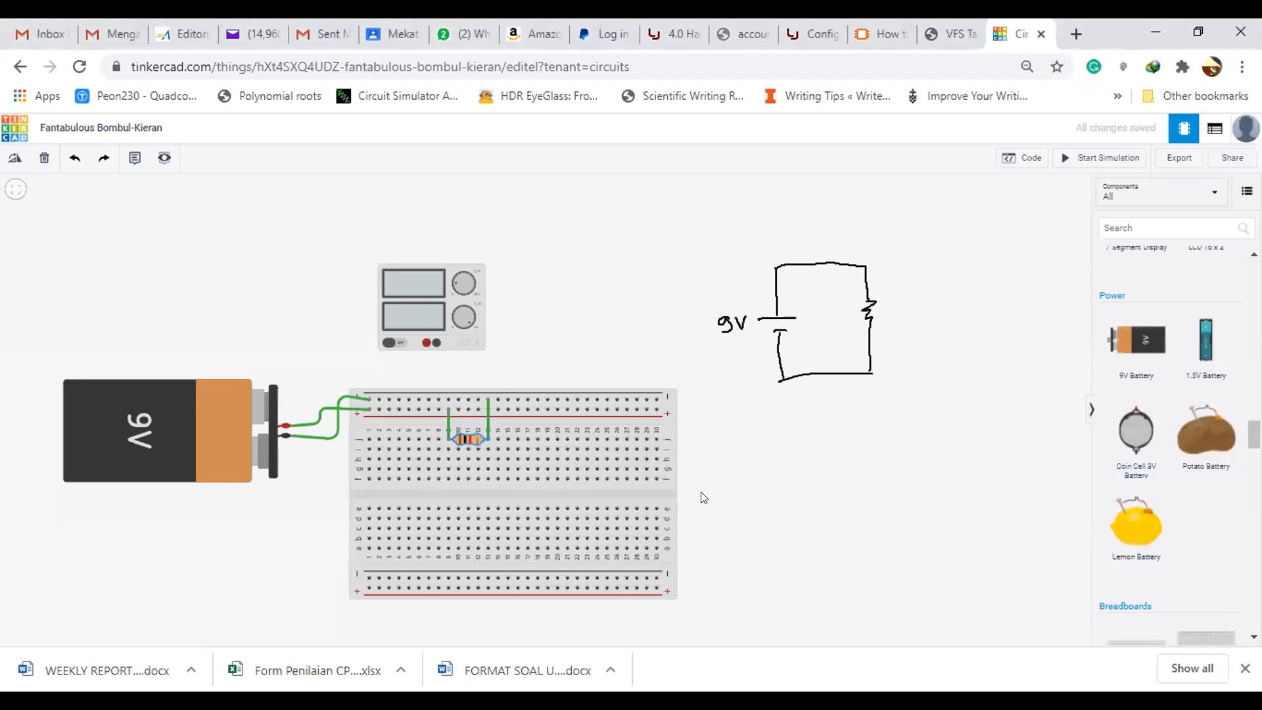
{"action": "scroll", "coordinate": [712, 500], "scroll_direction": "down", "scroll_amount": 2}
{"action": "scroll", "coordinate": [714, 499], "scroll_direction": "up", "scroll_amount": 3}
{"action": "scroll", "coordinate": [415, 455], "scroll_direction": "up", "scroll_amount": 3}
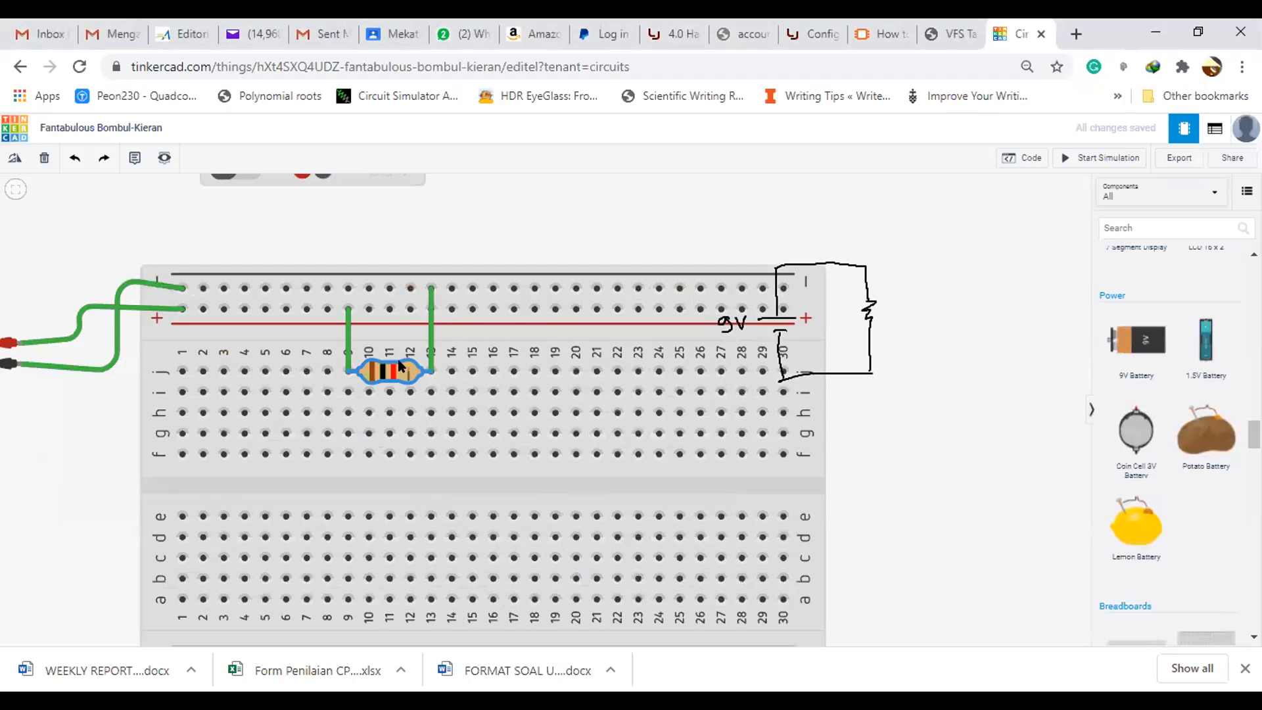
{"action": "scroll", "coordinate": [388, 365], "scroll_direction": "down", "scroll_amount": 2}
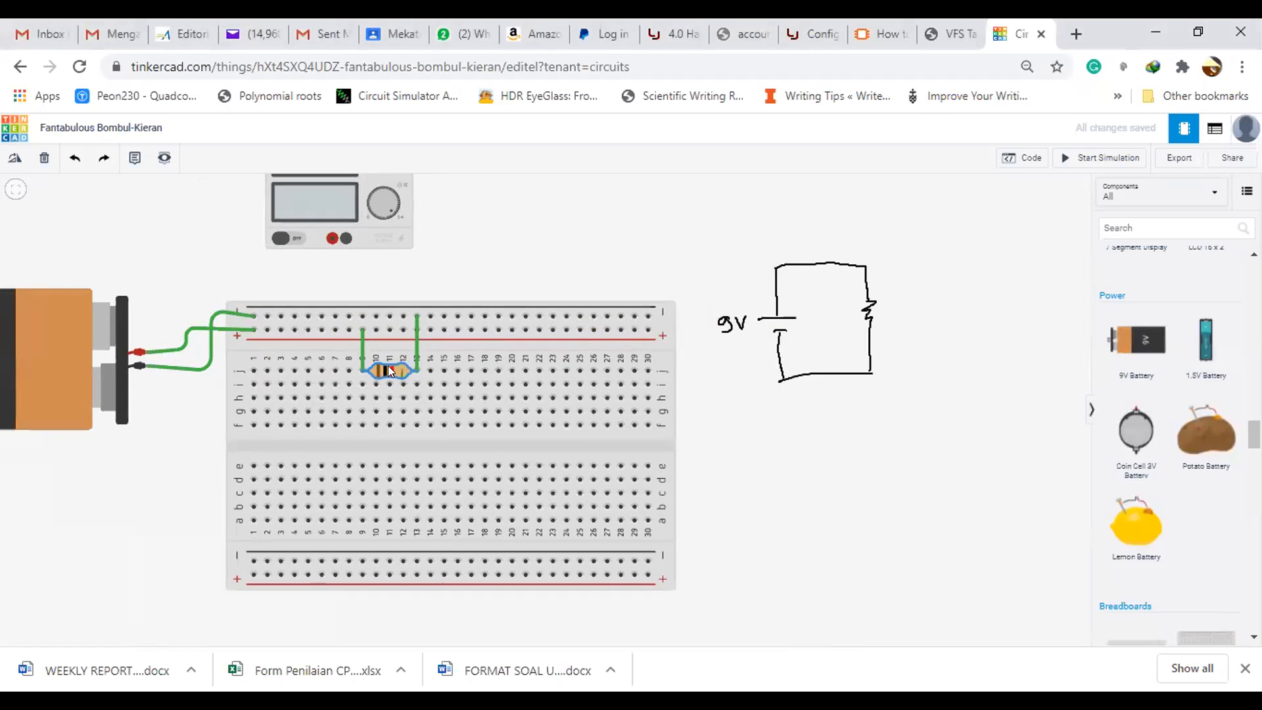
{"action": "scroll", "coordinate": [388, 365], "scroll_direction": "up", "scroll_amount": 1}
{"action": "scroll", "coordinate": [387, 365], "scroll_direction": "down", "scroll_amount": 2}
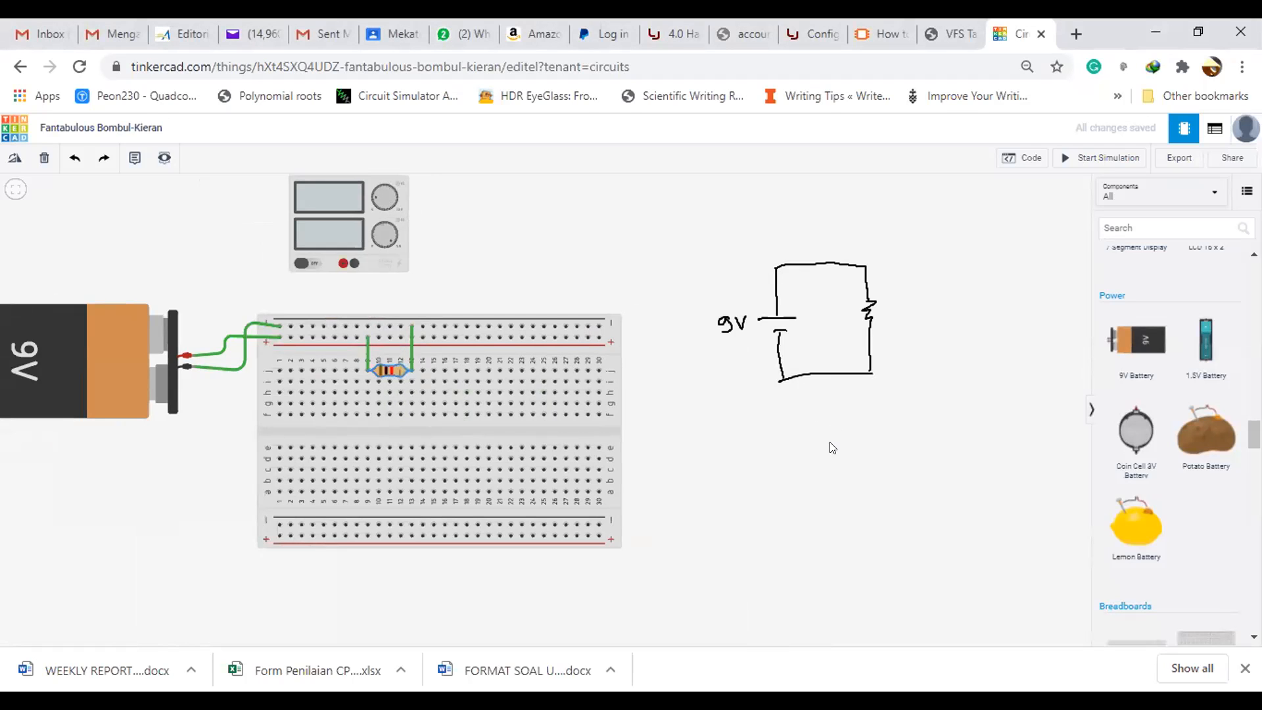
{"action": "scroll", "coordinate": [833, 446], "scroll_direction": "down", "scroll_amount": 2}
{"action": "scroll", "coordinate": [751, 402], "scroll_direction": "up", "scroll_amount": 2}
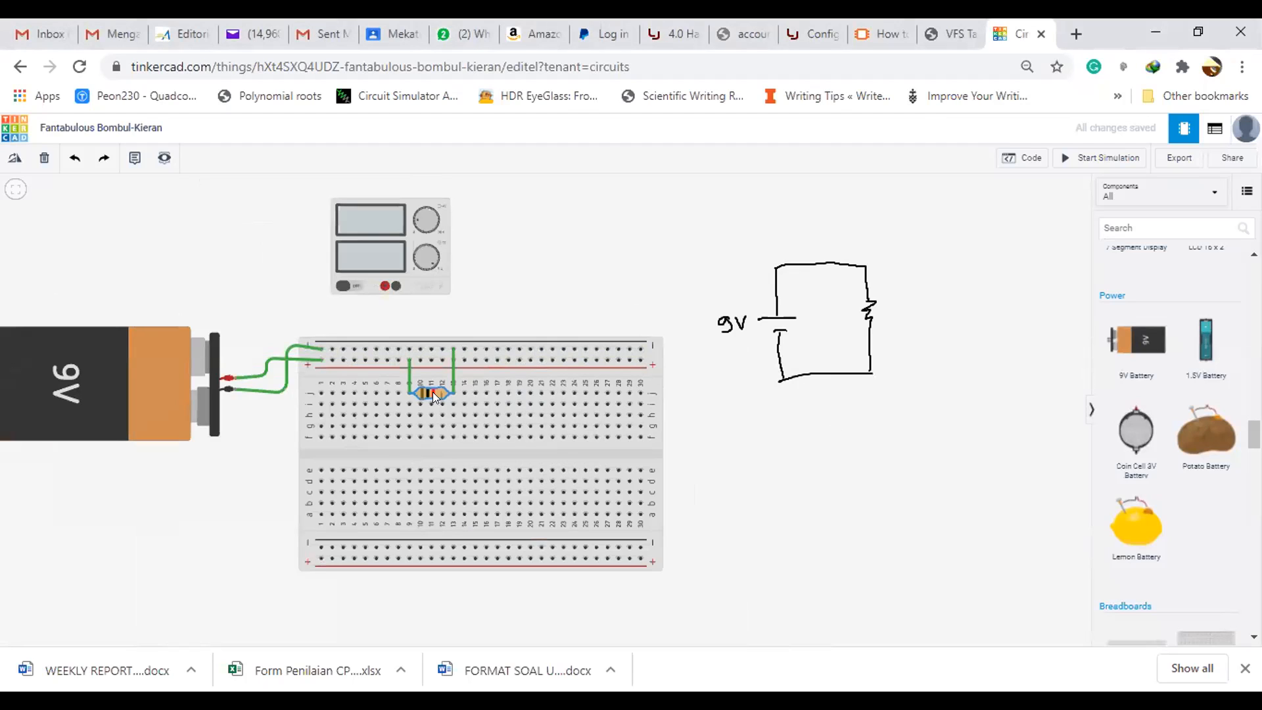
Step: Change the breadboard resistor's resistance to 10 kΩ, and return it to 1 kΩ
{"action": "left_click", "coordinate": [92, 391]}
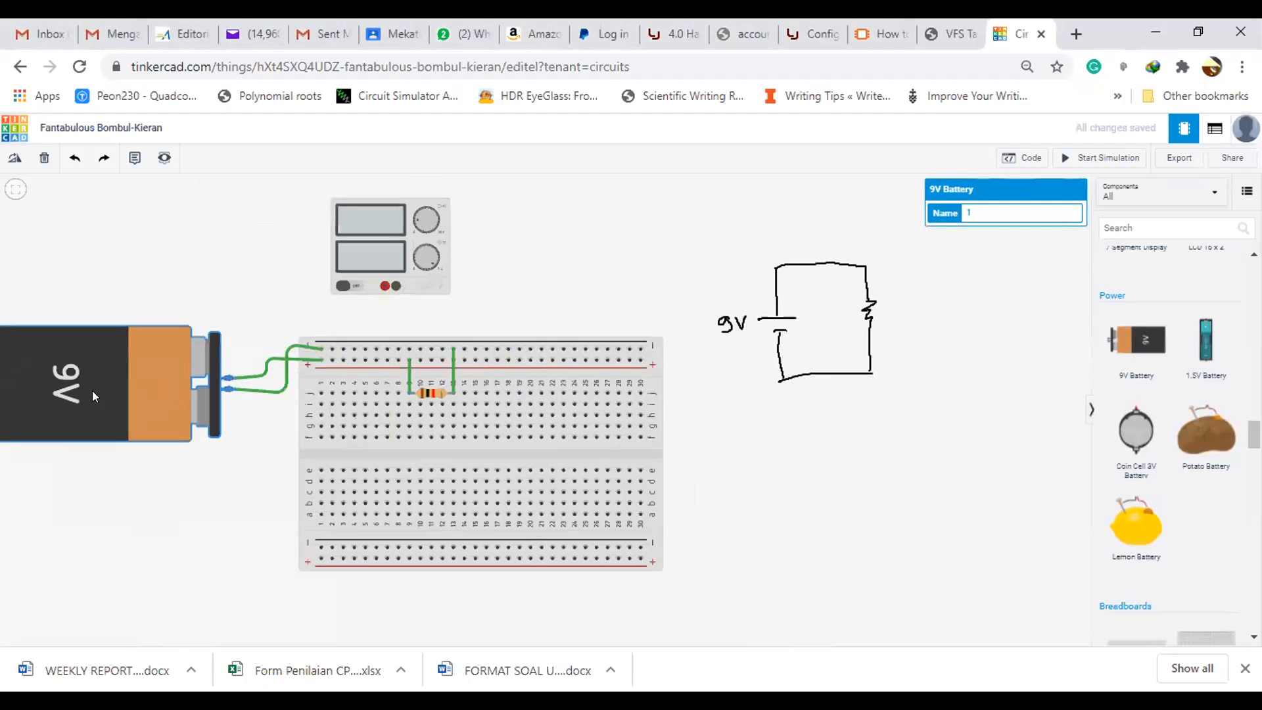
{"action": "left_click", "coordinate": [422, 391]}
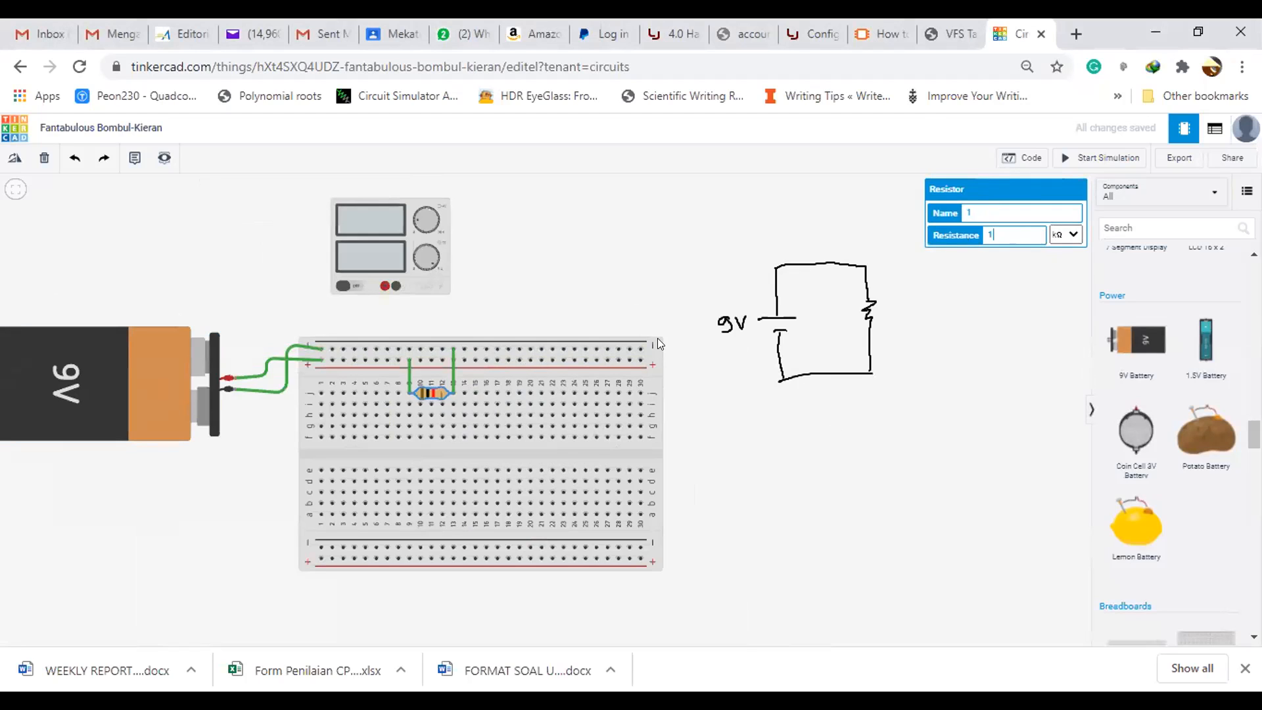
{"action": "left_click", "coordinate": [1070, 237]}
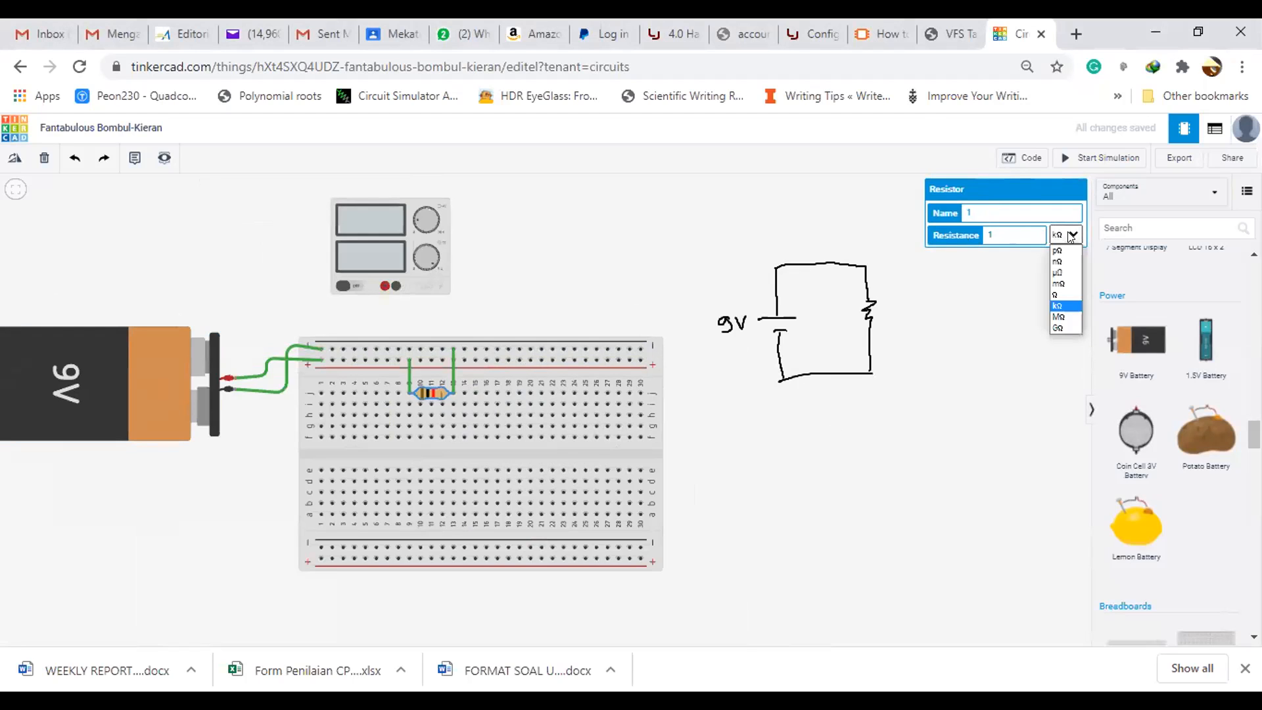
{"action": "left_click", "coordinate": [998, 233]}
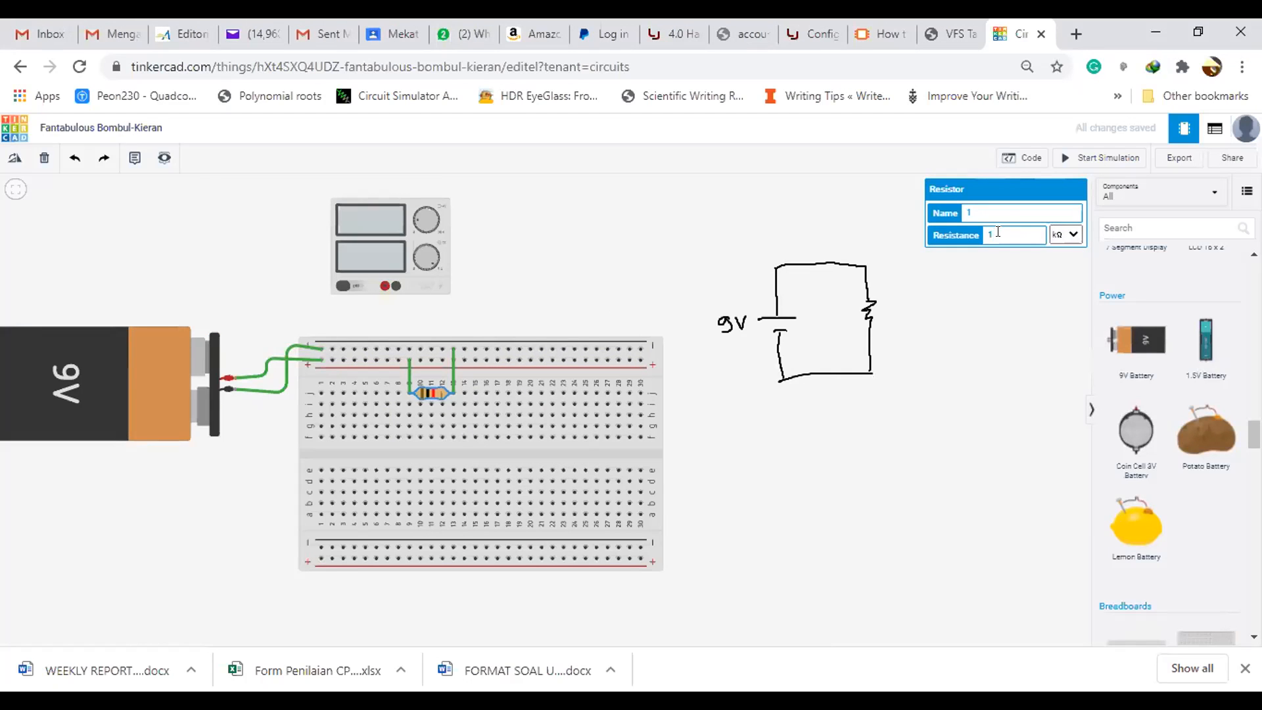
{"action": "left_click", "coordinate": [962, 380]}
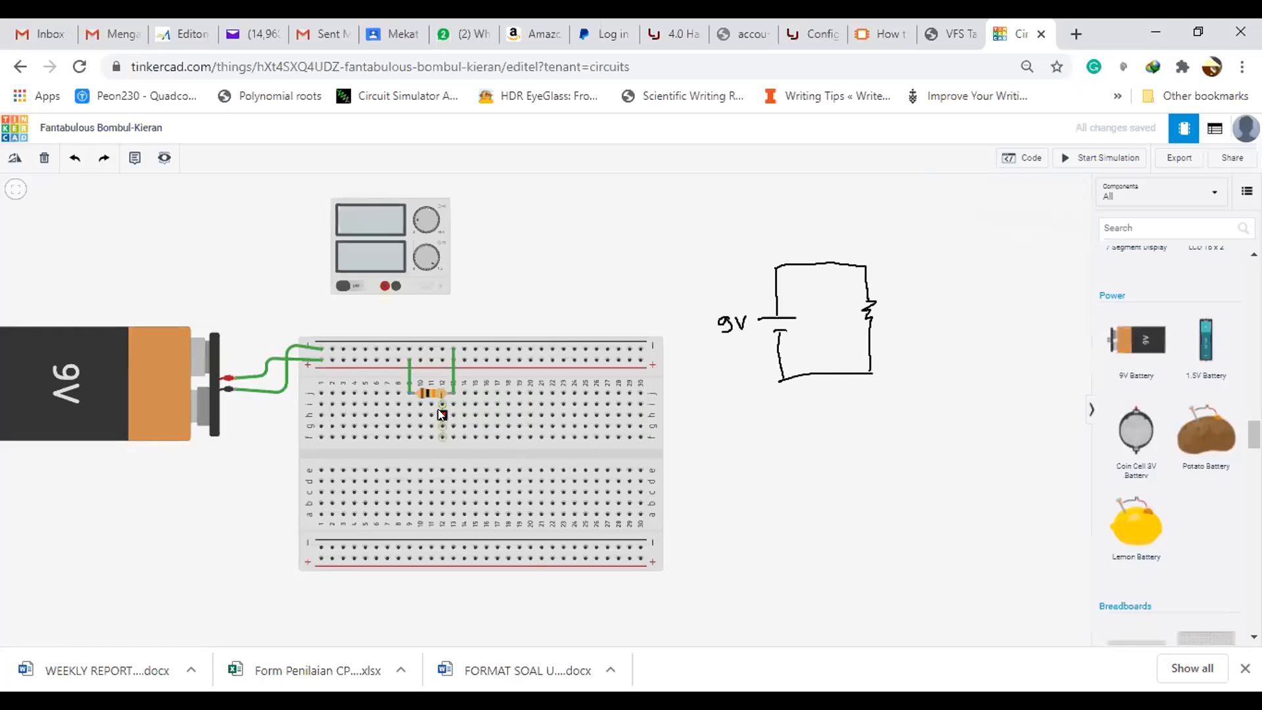
{"action": "left_click", "coordinate": [443, 389]}
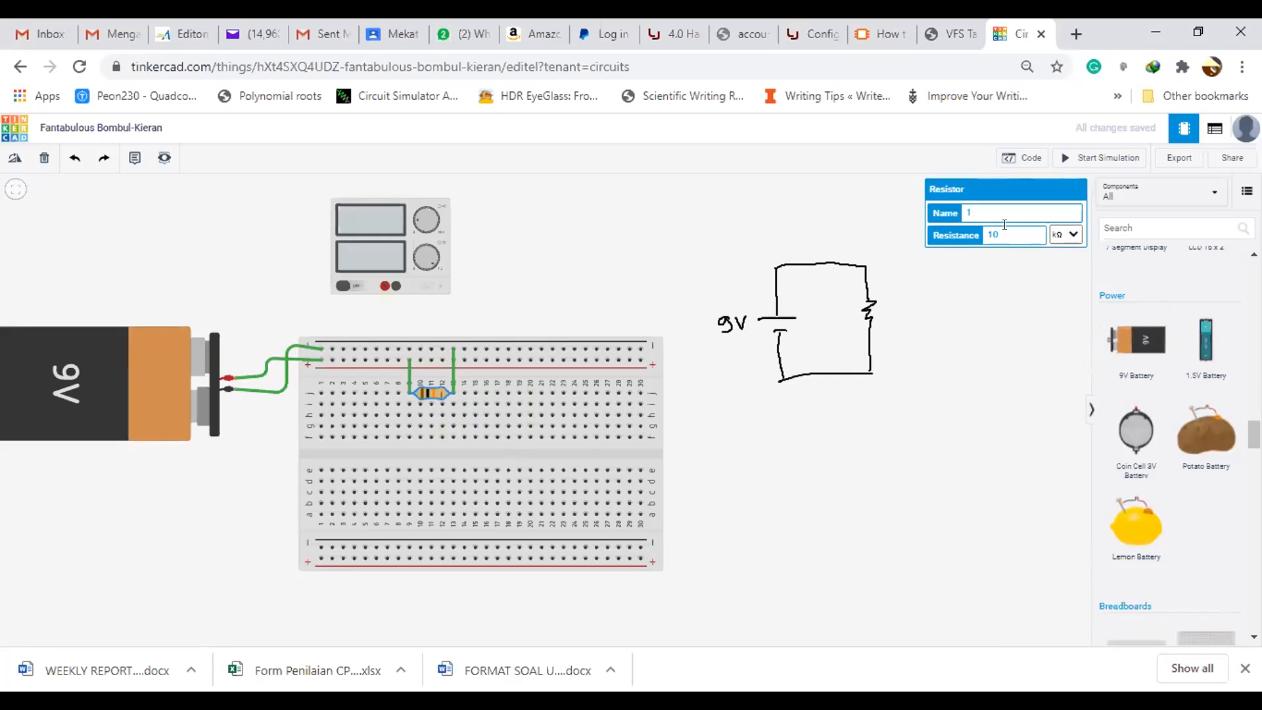
{"action": "left_click", "coordinate": [1023, 294]}
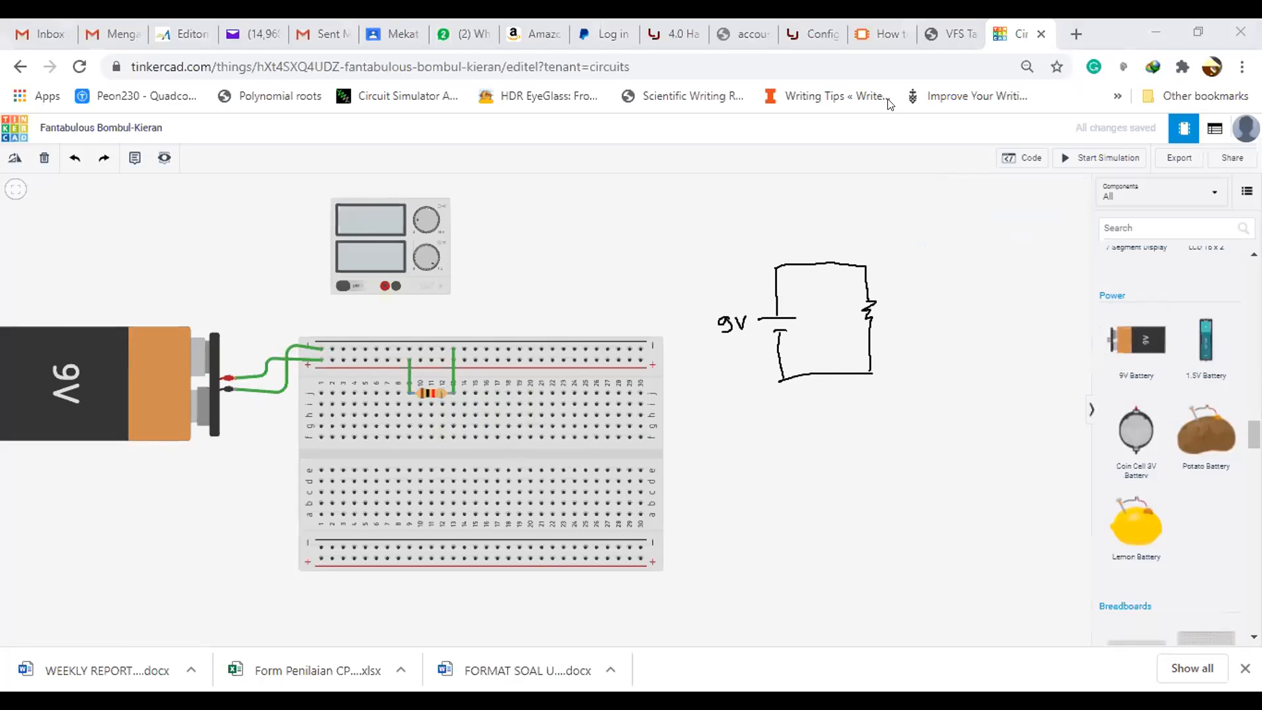
Step: Label the schematic's resistor 1kΩ and write the formula V = I.R by hand below the loop
{"action": "mouse_move", "coordinate": [887, 299]}
{"action": "left_mouse_down"}
{"action": "mouse_move", "coordinate": [889, 315]}
{"action": "mouse_move", "coordinate": [930, 304]}
{"action": "left_mouse_up"}
{"action": "left_click_drag", "start_coordinate": [755, 422], "coordinate": [786, 428]}
{"action": "left_click_drag", "start_coordinate": [777, 437], "coordinate": [787, 435]}
{"action": "left_click_drag", "start_coordinate": [827, 420], "coordinate": [839, 432]}
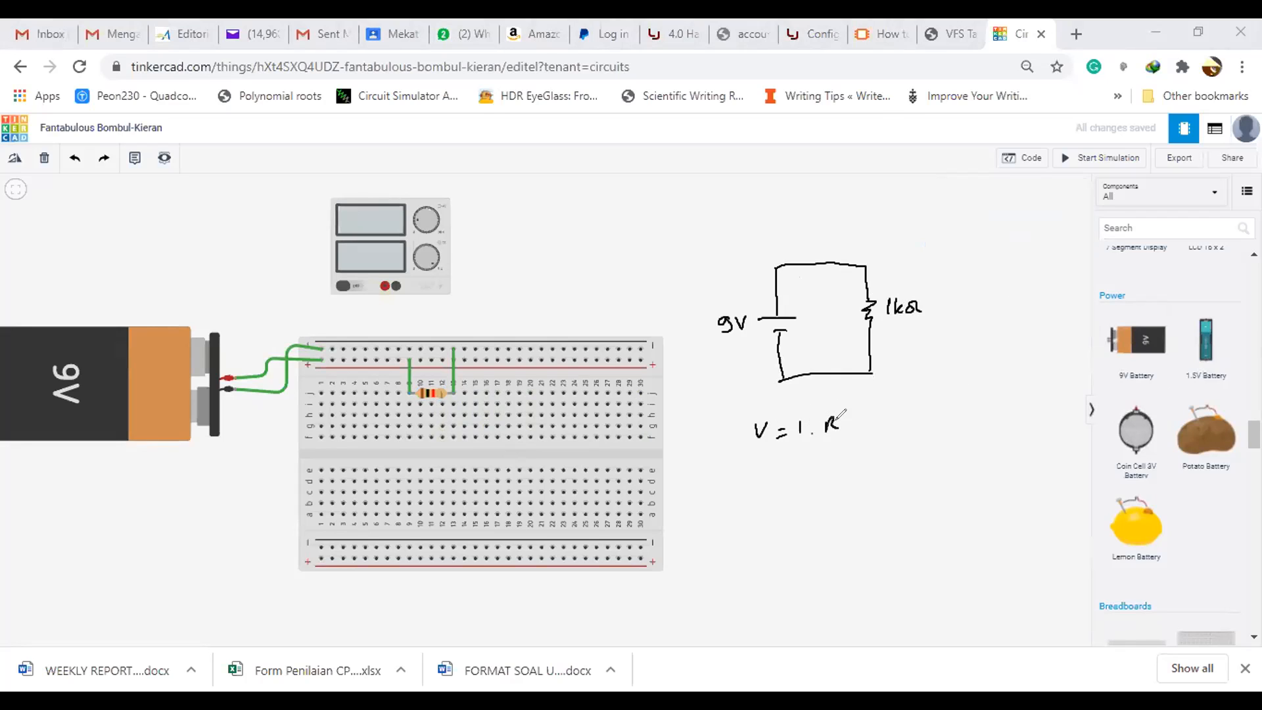
Step: Write the current calculation 9V / 1kΩ = I = 9 mA by hand below the formula
{"action": "mouse_move", "coordinate": [757, 466]}
{"action": "left_mouse_down"}
{"action": "mouse_move", "coordinate": [753, 480]}
{"action": "mouse_move", "coordinate": [778, 465]}
{"action": "mouse_move", "coordinate": [817, 472]}
{"action": "left_mouse_up"}
{"action": "mouse_move", "coordinate": [784, 484]}
{"action": "left_mouse_down"}
{"action": "mouse_move", "coordinate": [797, 480]}
{"action": "mouse_move", "coordinate": [754, 515]}
{"action": "mouse_move", "coordinate": [777, 519]}
{"action": "left_mouse_up"}
{"action": "left_click_drag", "start_coordinate": [780, 518], "coordinate": [799, 514]}
{"action": "left_click_drag", "start_coordinate": [808, 459], "coordinate": [825, 458]}
{"action": "left_click_drag", "start_coordinate": [809, 482], "coordinate": [825, 479]}
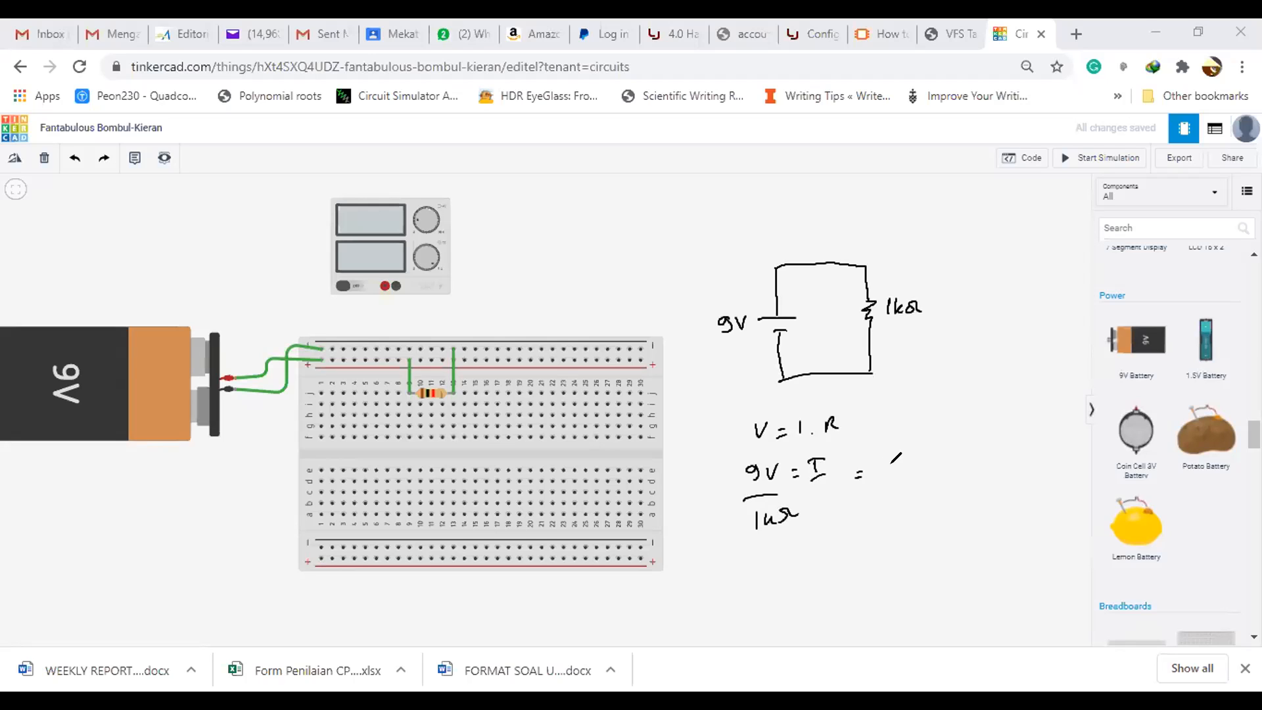
{"action": "mouse_move", "coordinate": [892, 468]}
{"action": "left_mouse_down"}
{"action": "mouse_move", "coordinate": [888, 488]}
{"action": "mouse_move", "coordinate": [942, 458]}
{"action": "left_mouse_up"}
Step: Place a multimeter above the breadboard and delete the wire joining the resistor's column 13 lead to the upper negative rail
{"action": "scroll", "coordinate": [1179, 411], "scroll_direction": "down", "scroll_amount": 10}
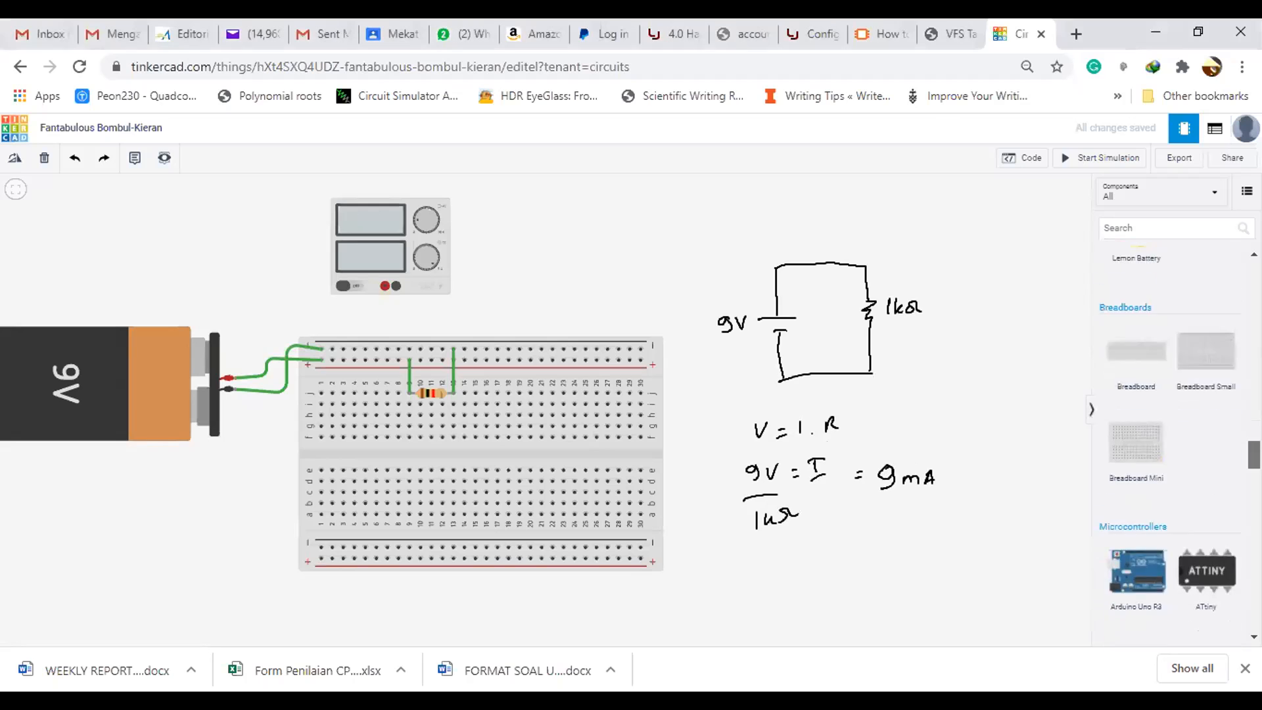
{"action": "left_click_drag", "start_coordinate": [1131, 315], "coordinate": [581, 281]}
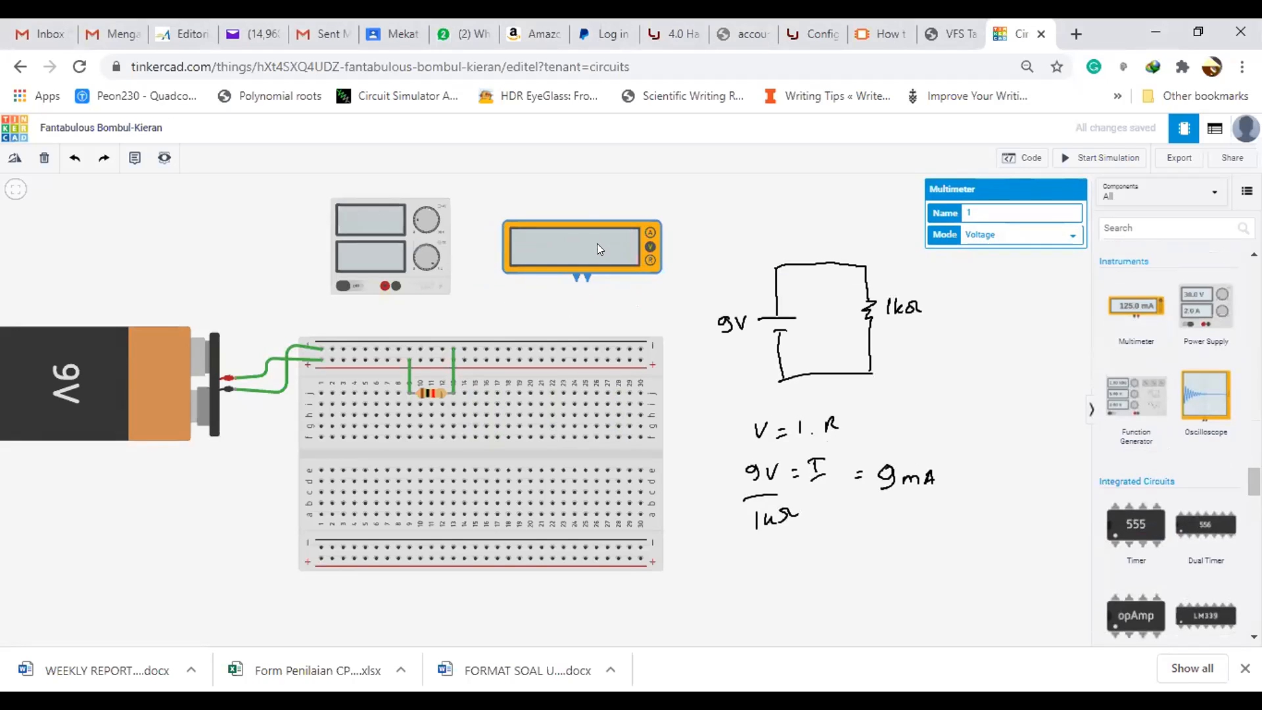
{"action": "left_click", "coordinate": [453, 369]}
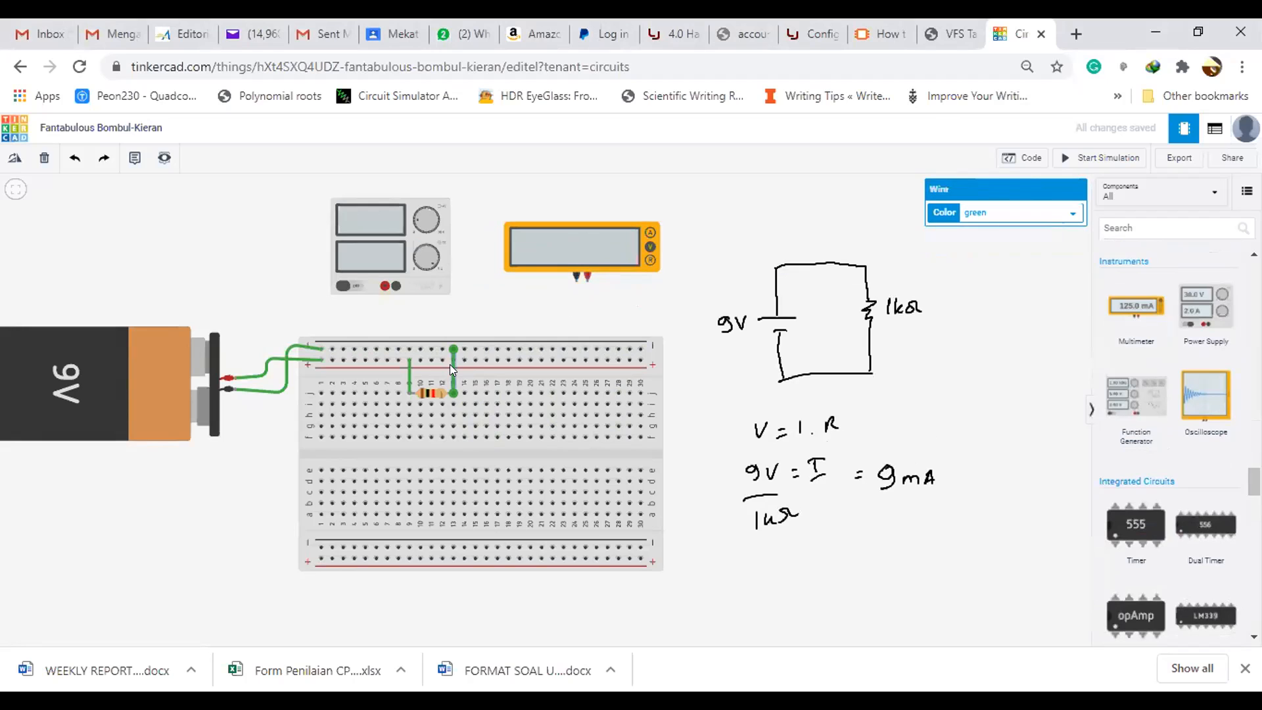
{"action": "key", "text": "Delete"}
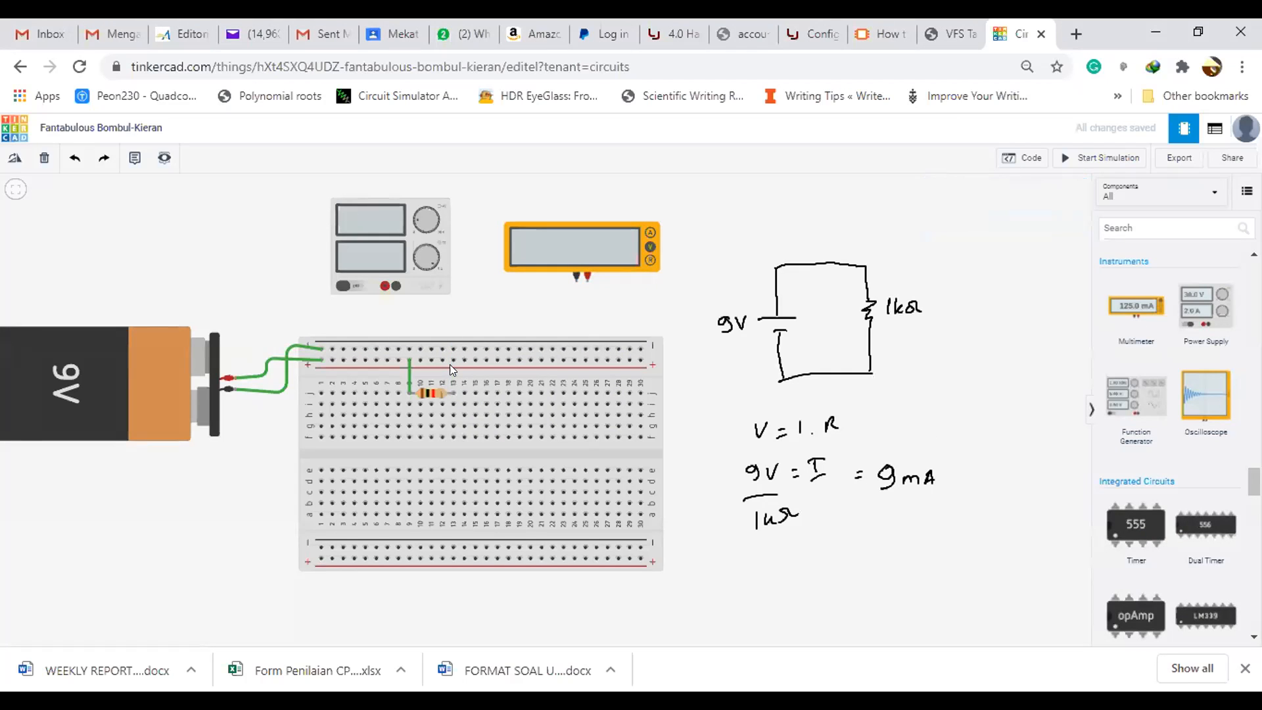
Step: Wire the multimeter's positive terminal to the resistor's column 13 lead and its negative terminal to the upper negative rail near column 14
{"action": "left_click", "coordinate": [587, 279]}
{"action": "left_click", "coordinate": [558, 358]}
{"action": "left_click", "coordinate": [583, 316]}
{"action": "left_click", "coordinate": [489, 318]}
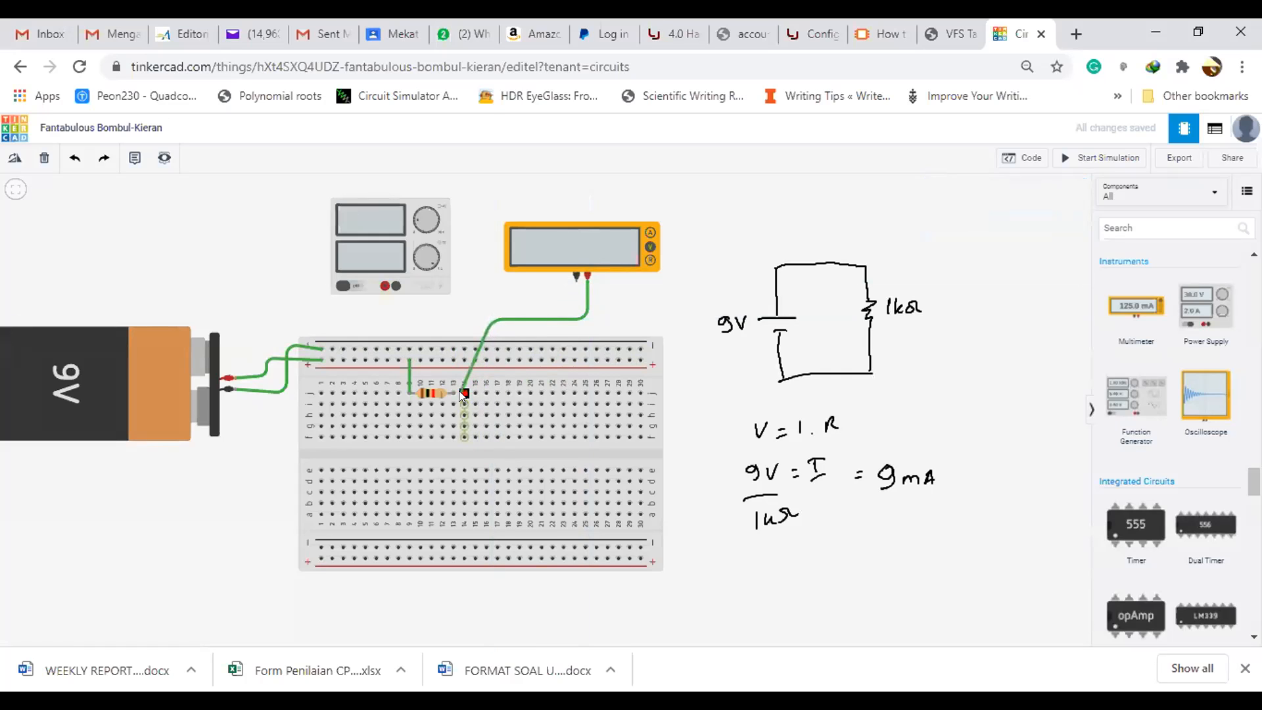
{"action": "left_click", "coordinate": [452, 392]}
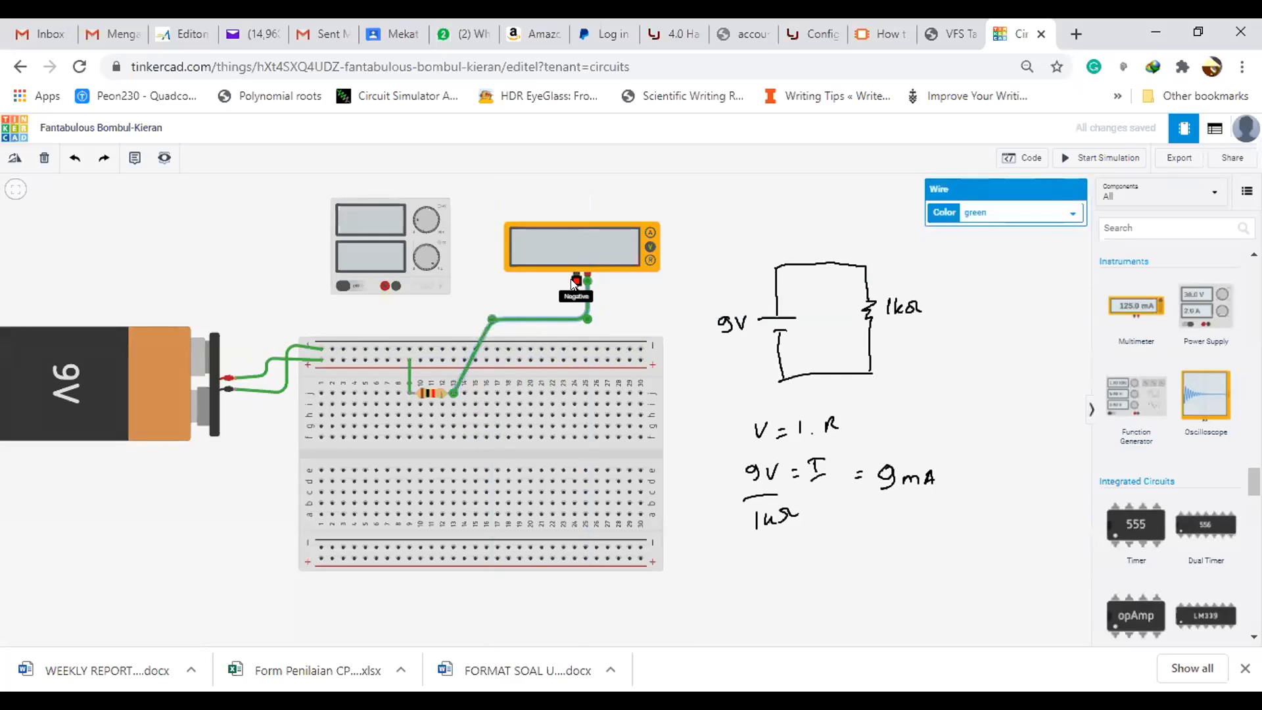
{"action": "left_click", "coordinate": [577, 276]}
{"action": "left_click", "coordinate": [464, 307]}
{"action": "left_click", "coordinate": [464, 349]}
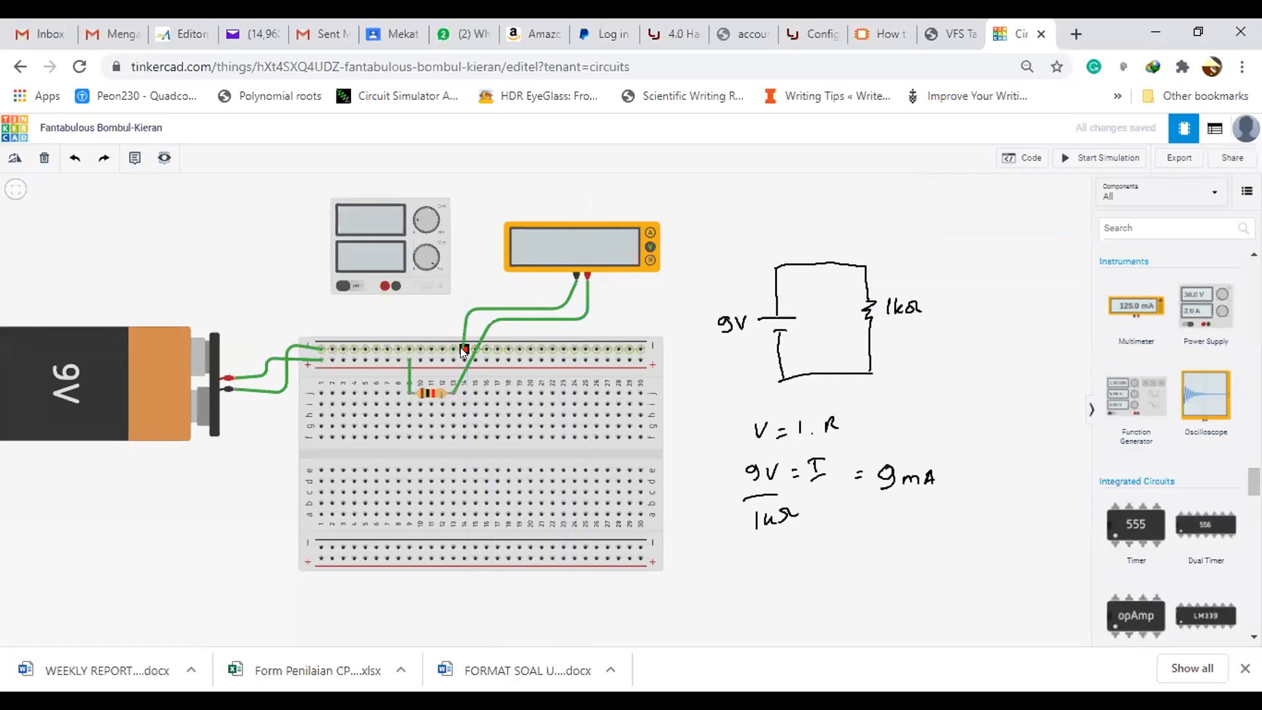
Step: Set the multimeter to measure current and start the simulation
{"action": "left_click", "coordinate": [639, 231]}
{"action": "left_click", "coordinate": [1022, 234]}
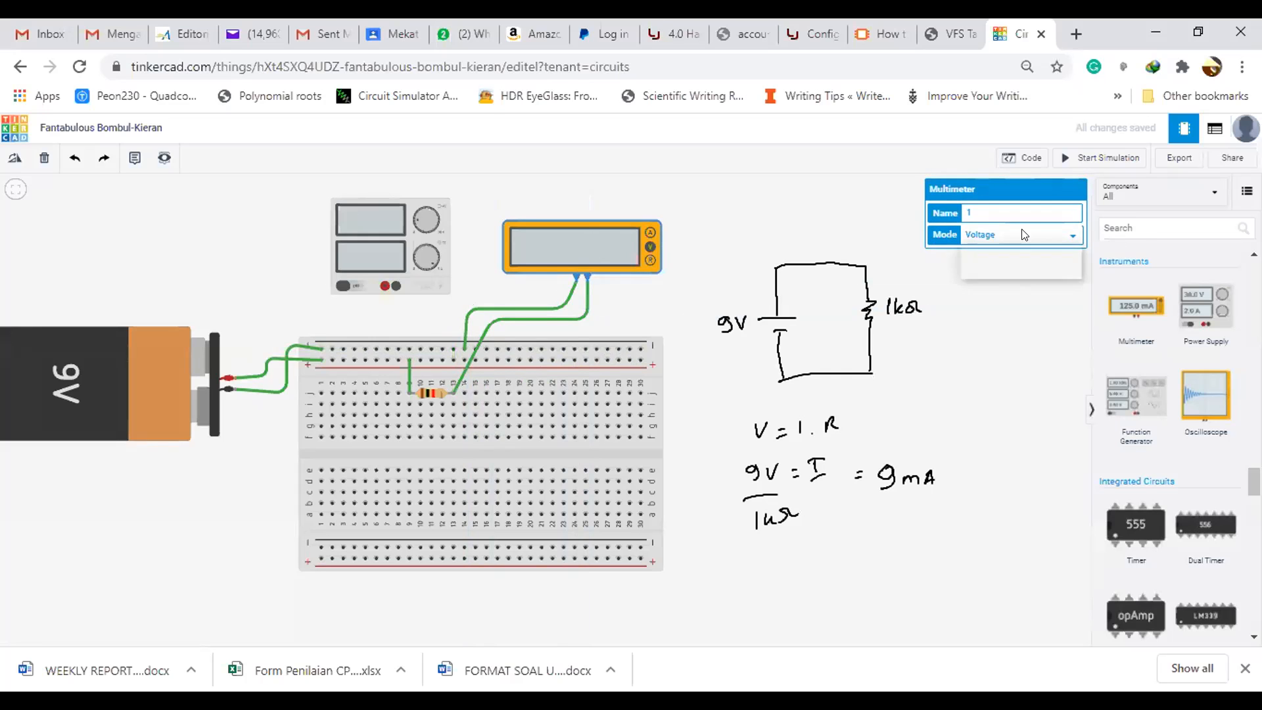
{"action": "left_click", "coordinate": [1024, 246]}
{"action": "left_click", "coordinate": [1000, 324]}
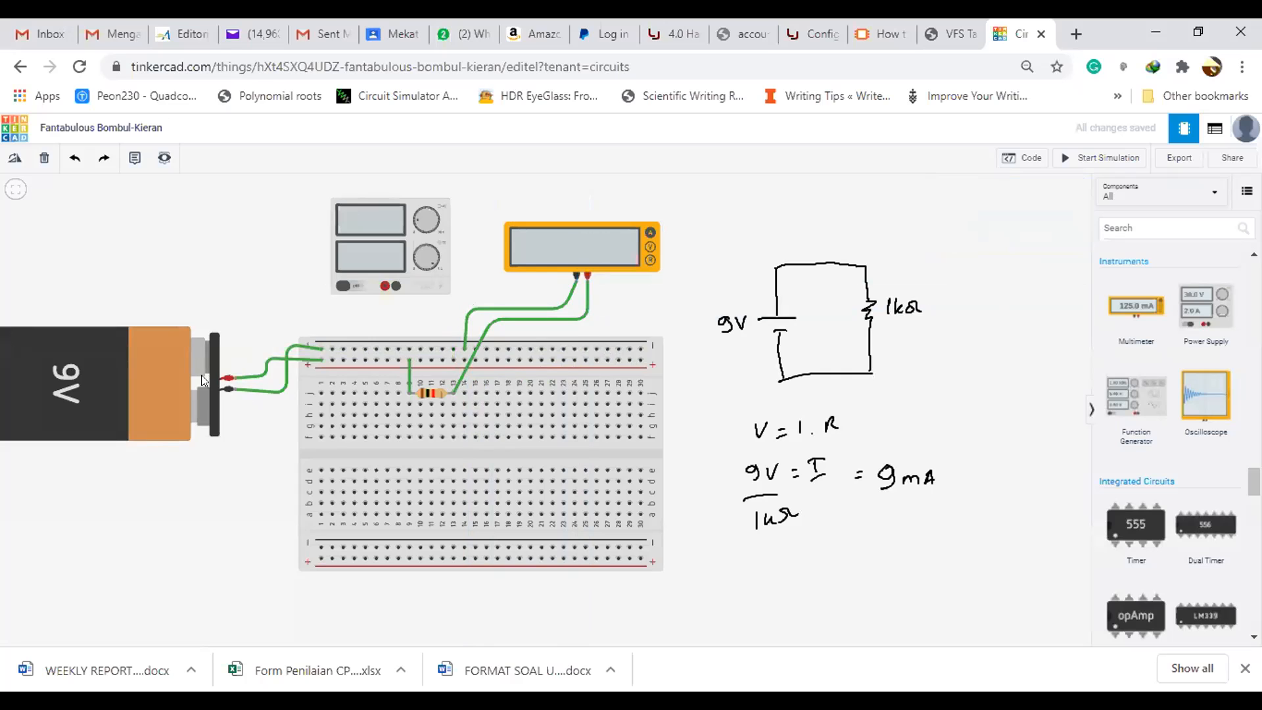
{"action": "left_click", "coordinate": [1097, 163]}
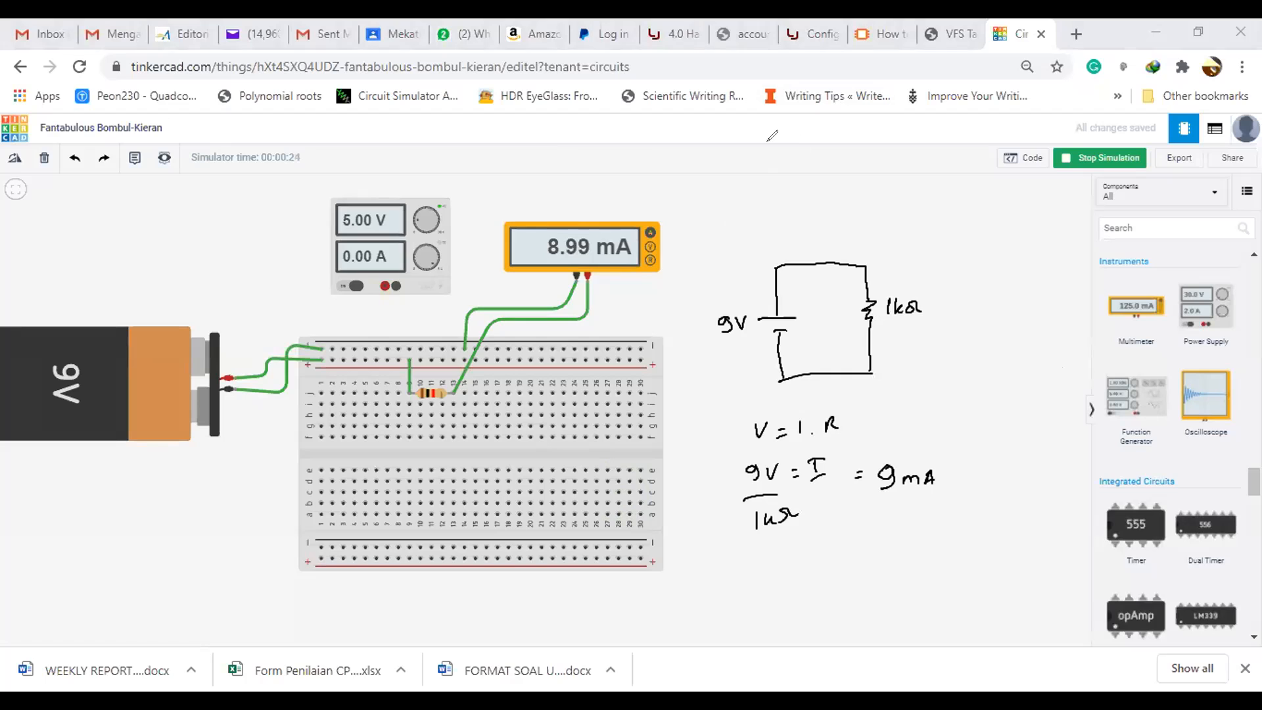
Step: Erase the schematic's resistor branch and redraw it with two resistors in series, each labelled 1kΩ
{"action": "left_click_drag", "start_coordinate": [864, 299], "coordinate": [915, 300]}
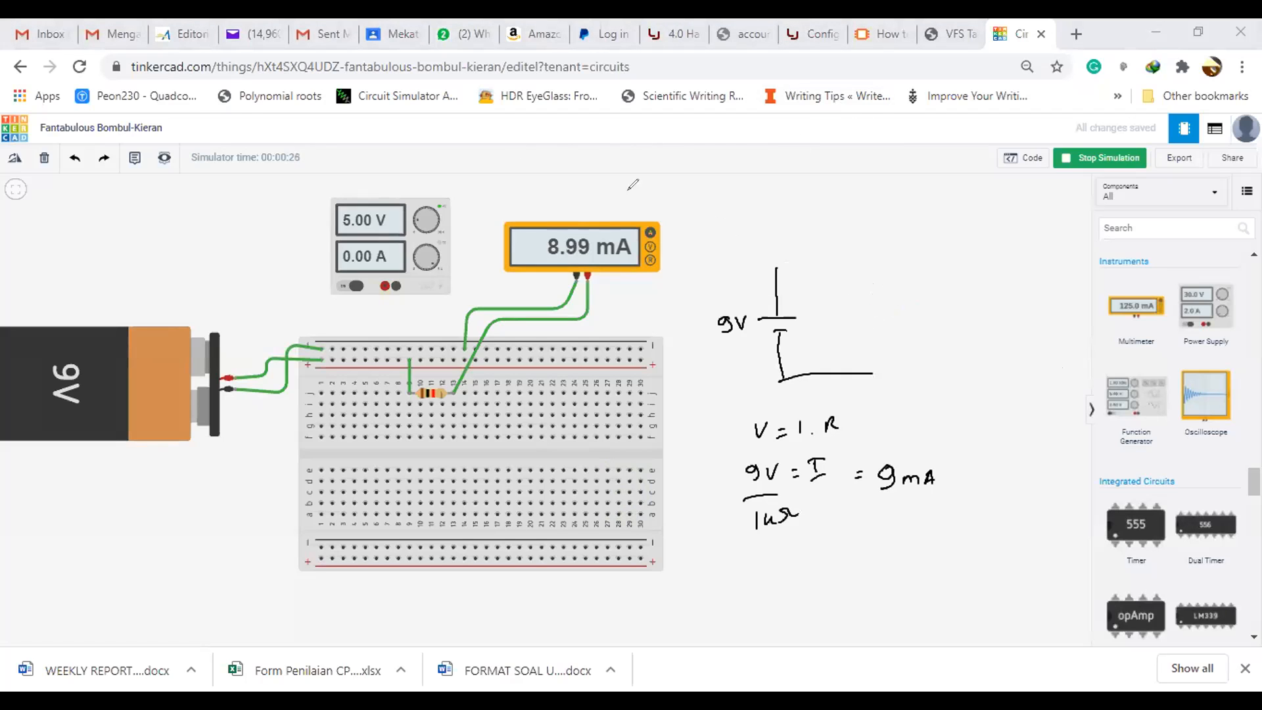
{"action": "mouse_move", "coordinate": [776, 263]}
{"action": "left_mouse_down"}
{"action": "mouse_move", "coordinate": [867, 261]}
{"action": "mouse_move", "coordinate": [871, 378]}
{"action": "left_mouse_up"}
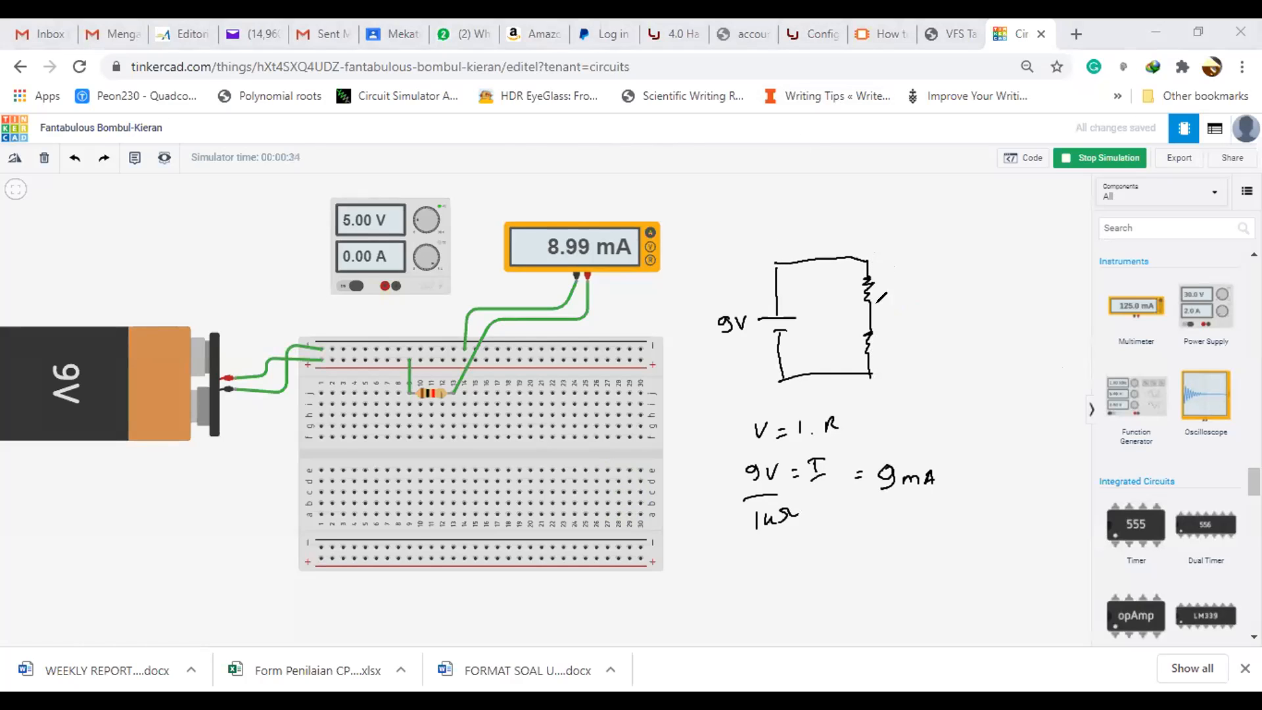
{"action": "left_click_drag", "start_coordinate": [886, 276], "coordinate": [886, 290]}
{"action": "mouse_move", "coordinate": [893, 279]}
{"action": "left_mouse_down"}
{"action": "mouse_move", "coordinate": [894, 290]}
{"action": "mouse_move", "coordinate": [876, 291]}
{"action": "mouse_move", "coordinate": [903, 276]}
{"action": "mouse_move", "coordinate": [909, 289]}
{"action": "left_mouse_up"}
{"action": "mouse_move", "coordinate": [882, 333]}
{"action": "left_mouse_down"}
{"action": "mouse_move", "coordinate": [882, 347]}
{"action": "mouse_move", "coordinate": [913, 342]}
{"action": "left_mouse_up"}
Step: Stop the simulation and delete the wire from the multimeter's positive terminal to the resistor
{"action": "left_click", "coordinate": [1118, 158]}
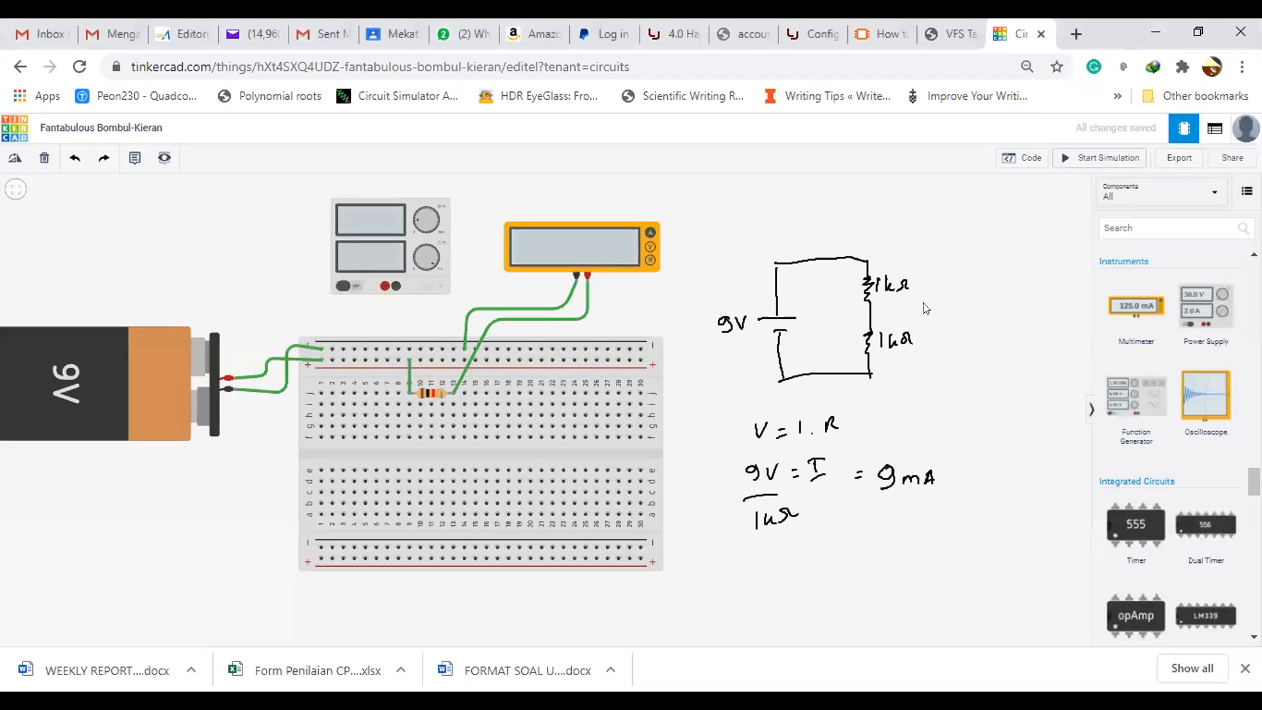
{"action": "left_click", "coordinate": [486, 324]}
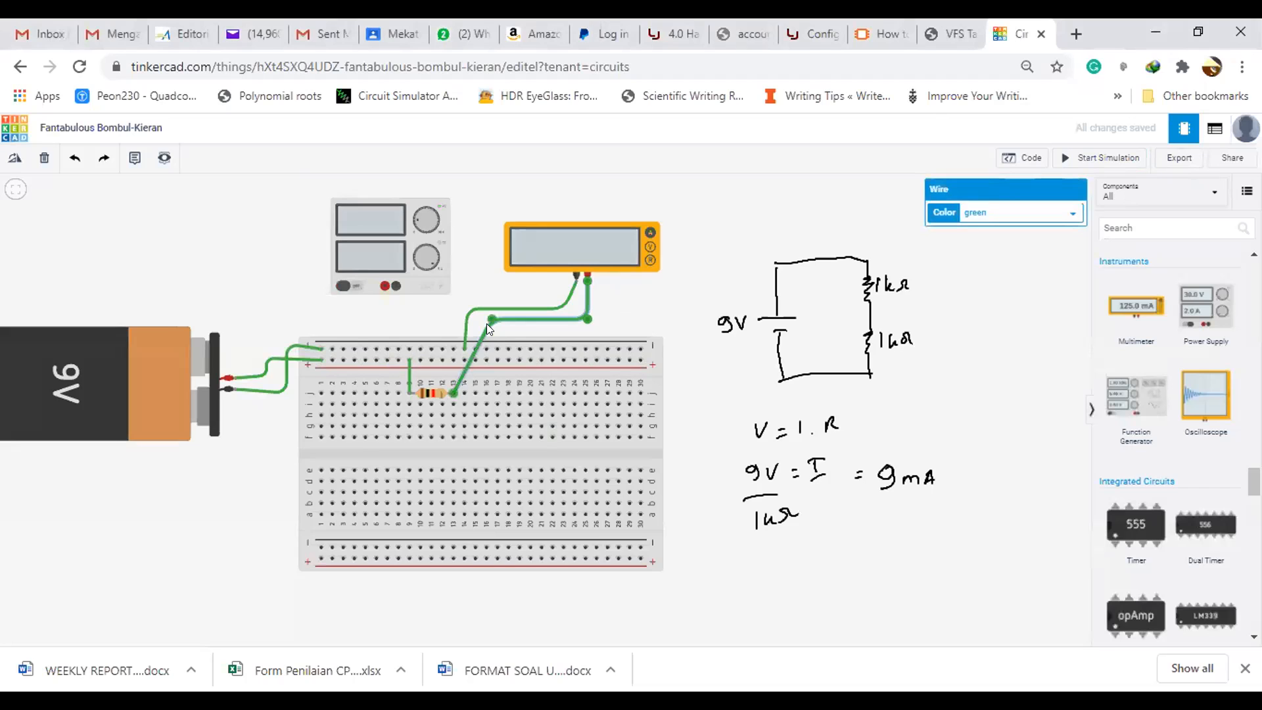
{"action": "key", "text": "Delete"}
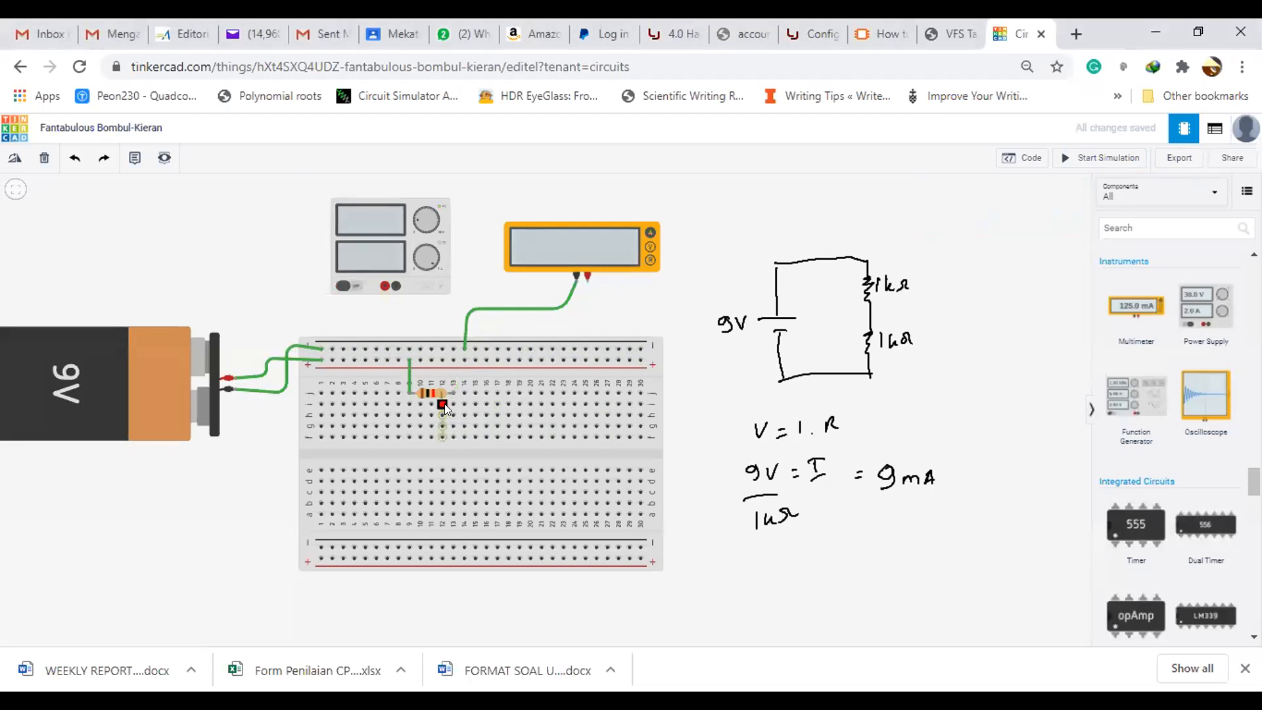
Step: Add a second 1 kΩ resistor, rotate it to horizontal, and place it in breadboard row h from column 13 to column 17
{"action": "left_click", "coordinate": [434, 390]}
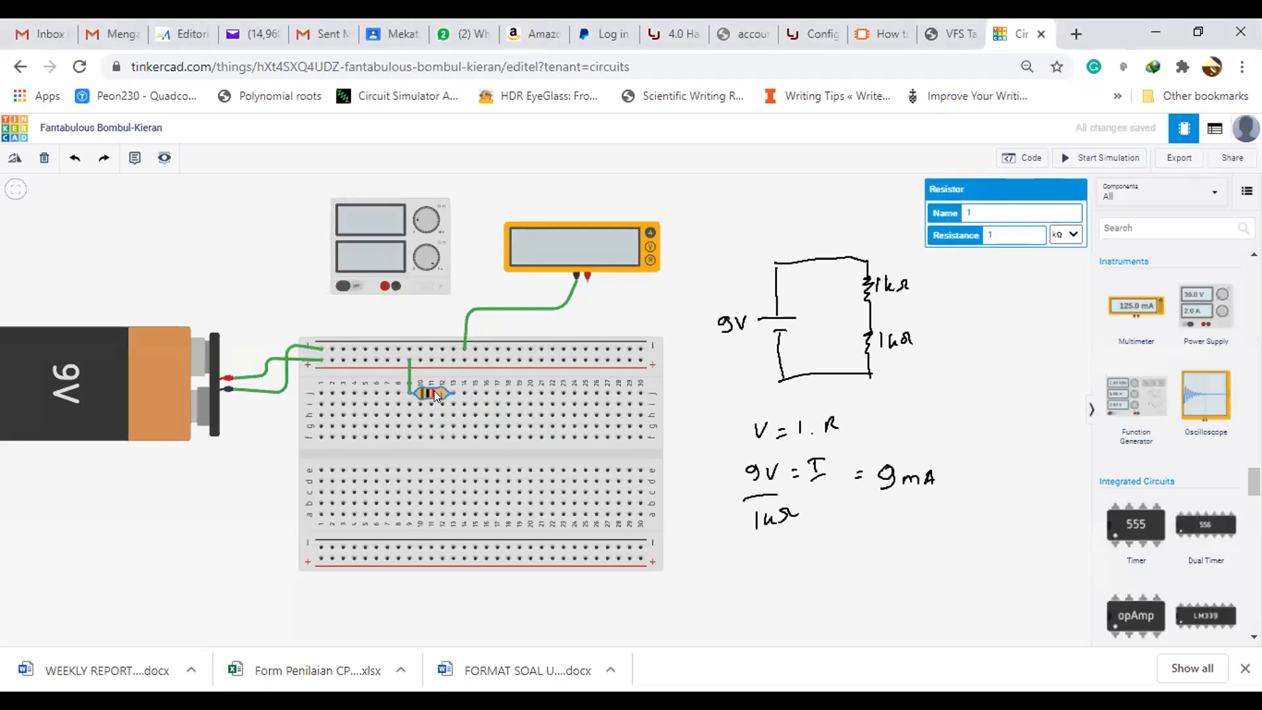
{"action": "left_click", "coordinate": [101, 158]}
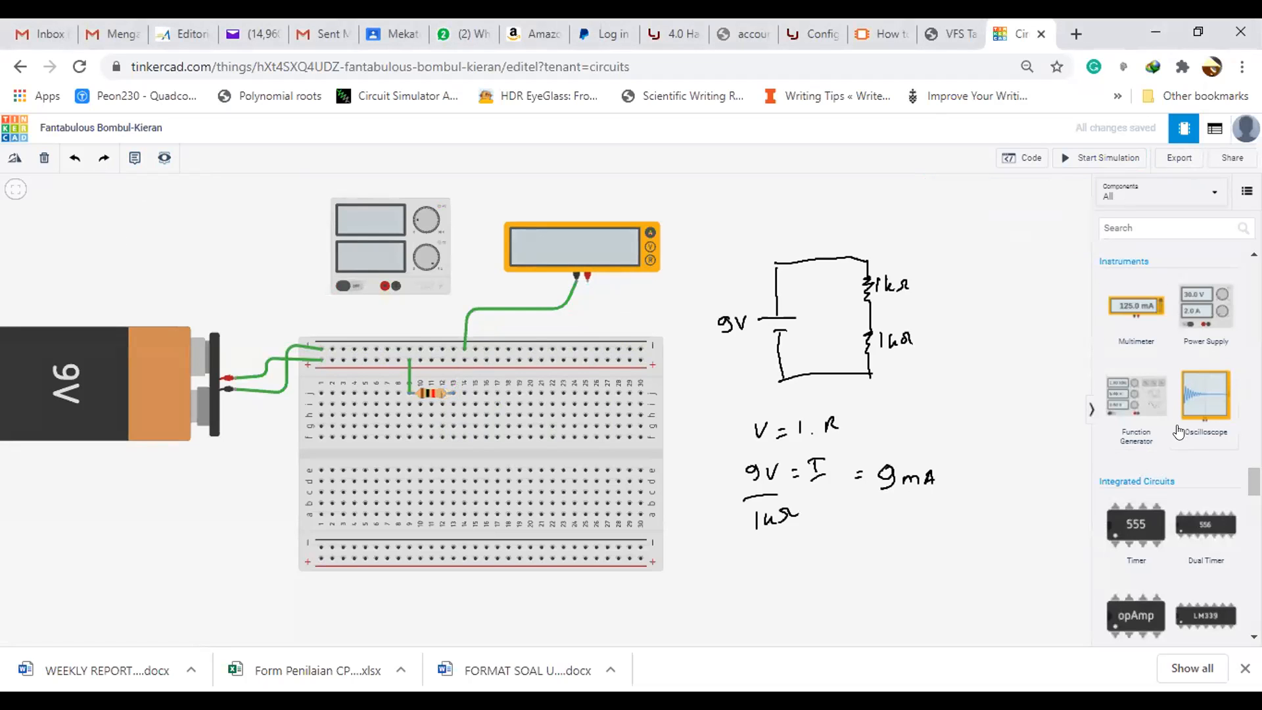
{"action": "scroll", "coordinate": [1177, 420], "scroll_direction": "up", "scroll_amount": 10}
{"action": "left_click_drag", "start_coordinate": [1134, 308], "coordinate": [744, 211]}
{"action": "left_click", "coordinate": [13, 161]}
{"action": "left_click", "coordinate": [13, 161]}
{"action": "left_click", "coordinate": [15, 159]}
{"action": "left_click", "coordinate": [14, 160]}
{"action": "left_click", "coordinate": [14, 159]}
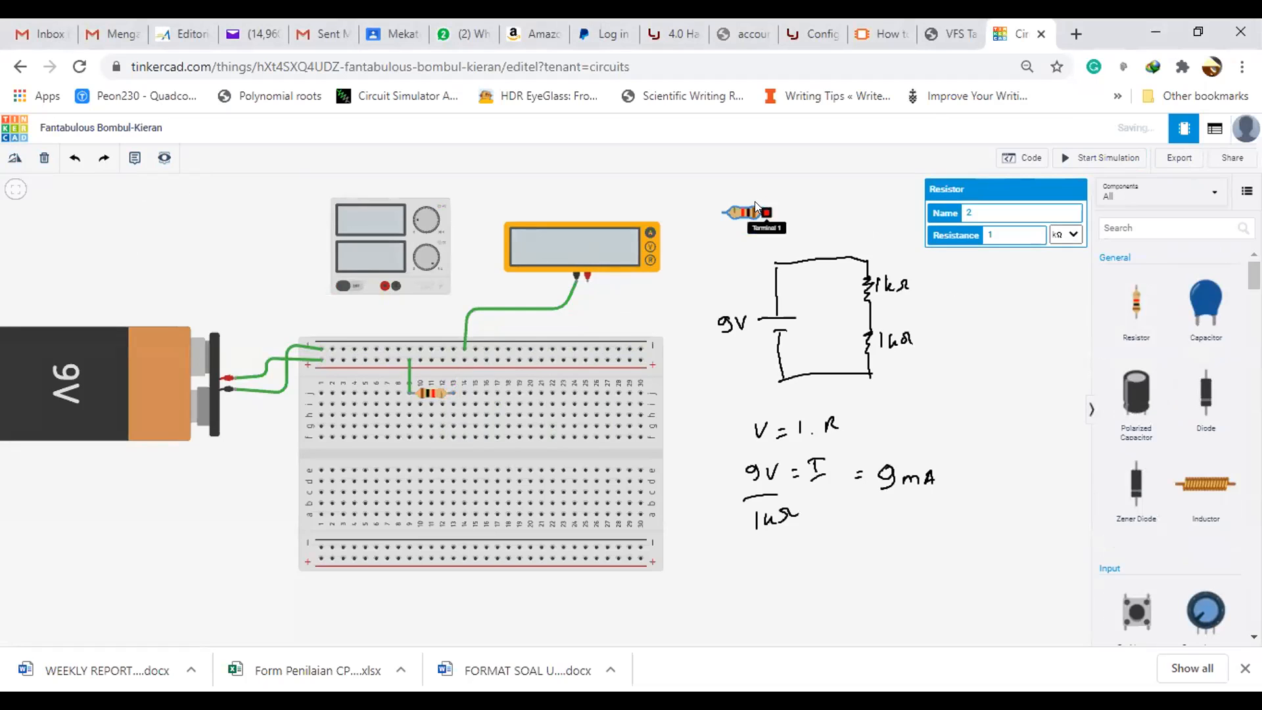
{"action": "left_click_drag", "start_coordinate": [746, 205], "coordinate": [509, 412]}
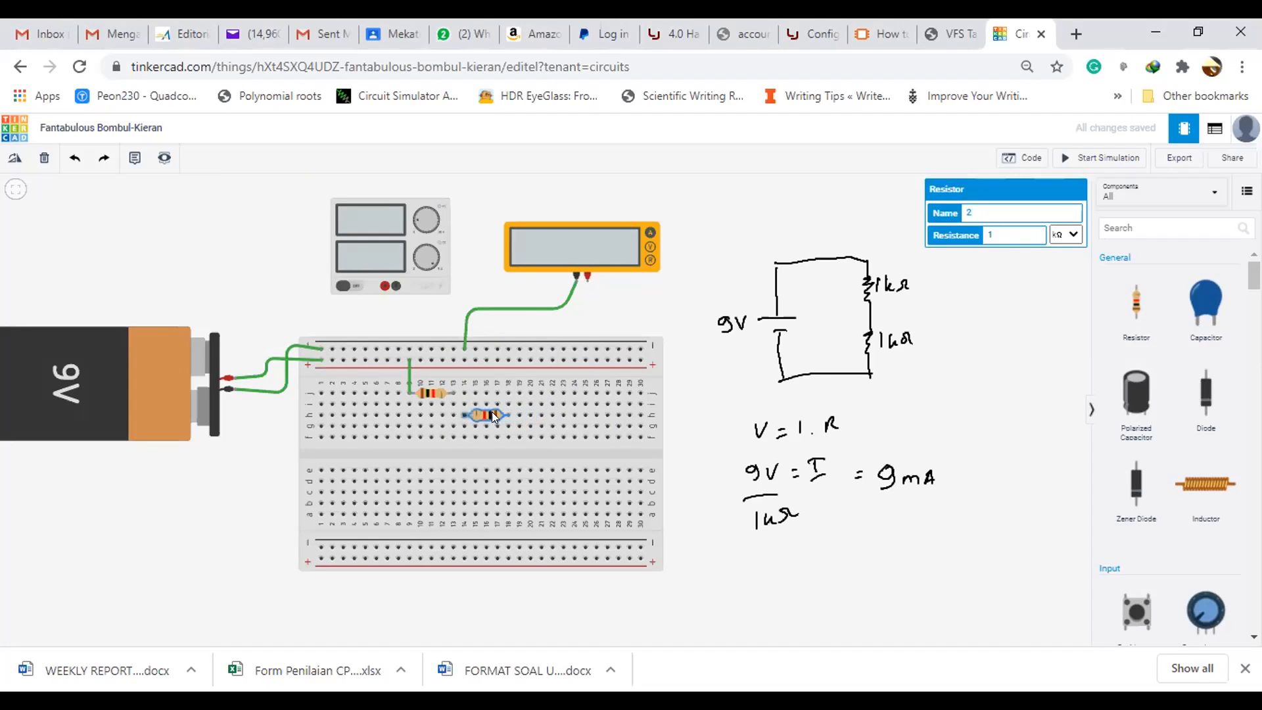
{"action": "left_click", "coordinate": [669, 291]}
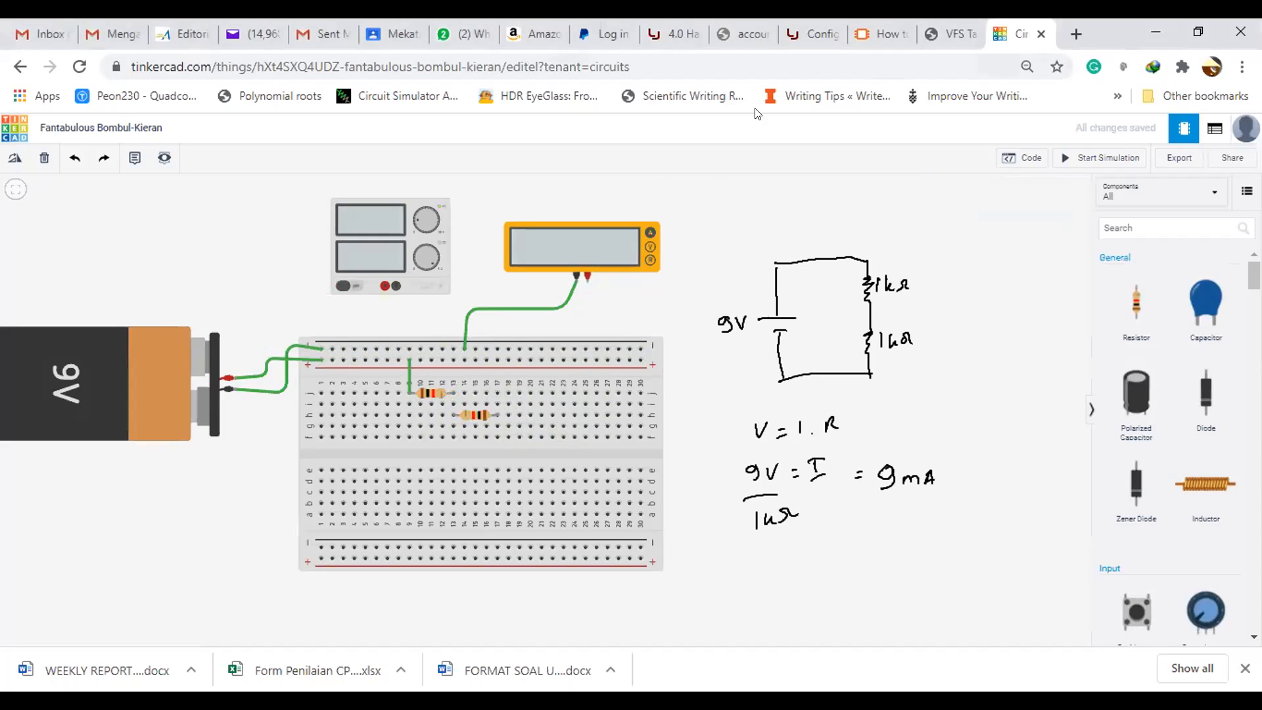
Step: Sketch output lines from both ends of the schematic's lower resistor, joined by a double-headed arrow labelled V
{"action": "left_click_drag", "start_coordinate": [872, 316], "coordinate": [931, 315]}
{"action": "left_click_drag", "start_coordinate": [871, 376], "coordinate": [911, 375]}
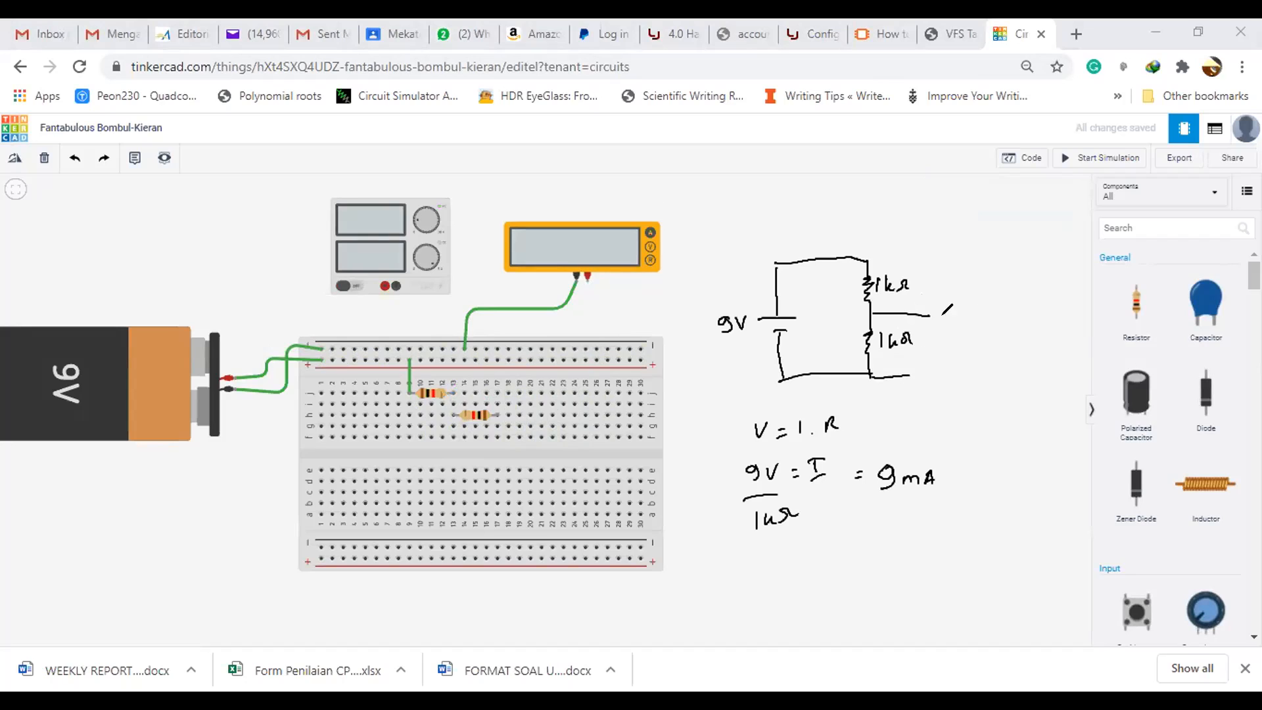
{"action": "left_click_drag", "start_coordinate": [911, 375], "coordinate": [930, 375]}
{"action": "left_click_drag", "start_coordinate": [931, 318], "coordinate": [932, 329]}
{"action": "left_click_drag", "start_coordinate": [931, 318], "coordinate": [929, 374]}
{"action": "left_click_drag", "start_coordinate": [923, 368], "coordinate": [950, 336]}
Step: Label the schematic's upper resistor R1 and its lower resistor R2
{"action": "left_click_drag", "start_coordinate": [833, 275], "coordinate": [845, 288]}
{"action": "left_click_drag", "start_coordinate": [849, 282], "coordinate": [845, 345]}
{"action": "left_click_drag", "start_coordinate": [847, 341], "coordinate": [852, 348]}
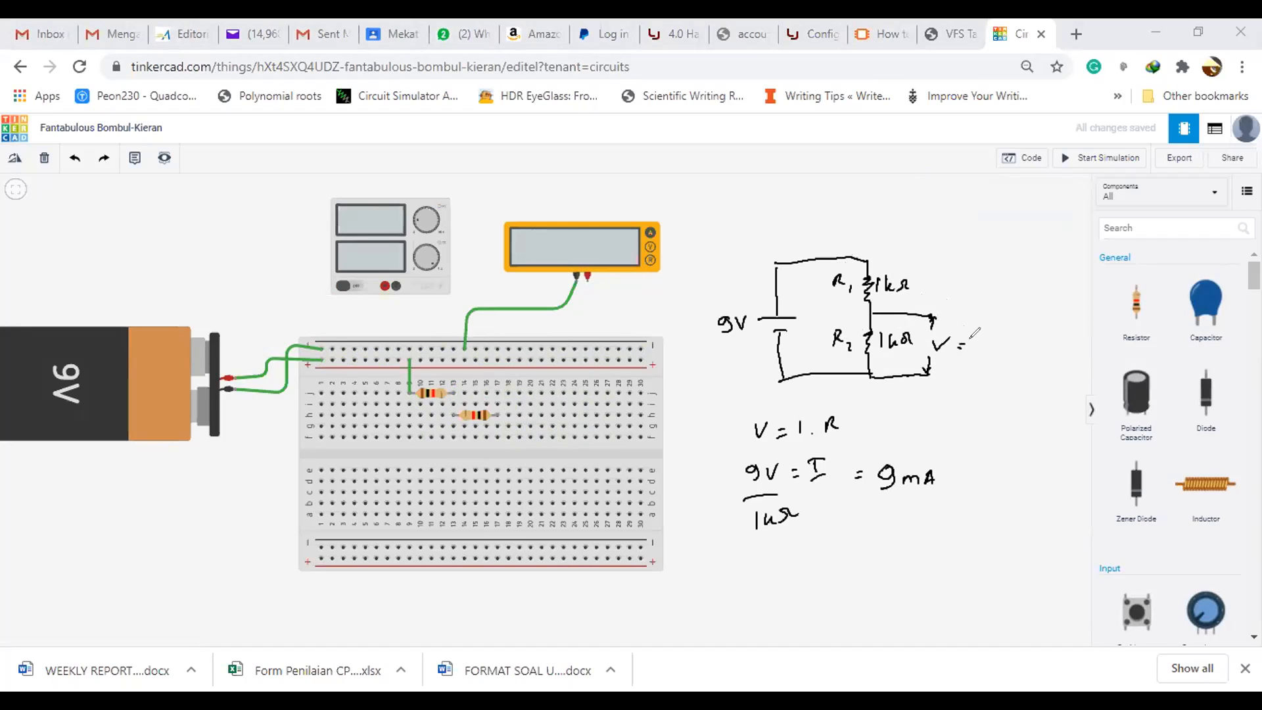
Step: Complete the handwritten voltage divider formula beside the schematic as V = R2 / (R1 + R2) · 9V
{"action": "mouse_move", "coordinate": [991, 339]}
{"action": "left_mouse_down"}
{"action": "mouse_move", "coordinate": [1033, 351]}
{"action": "mouse_move", "coordinate": [987, 362]}
{"action": "mouse_move", "coordinate": [1006, 376]}
{"action": "left_mouse_up"}
{"action": "mouse_move", "coordinate": [1001, 370]}
{"action": "left_mouse_down"}
{"action": "mouse_move", "coordinate": [1023, 365]}
{"action": "mouse_move", "coordinate": [1031, 378]}
{"action": "left_mouse_up"}
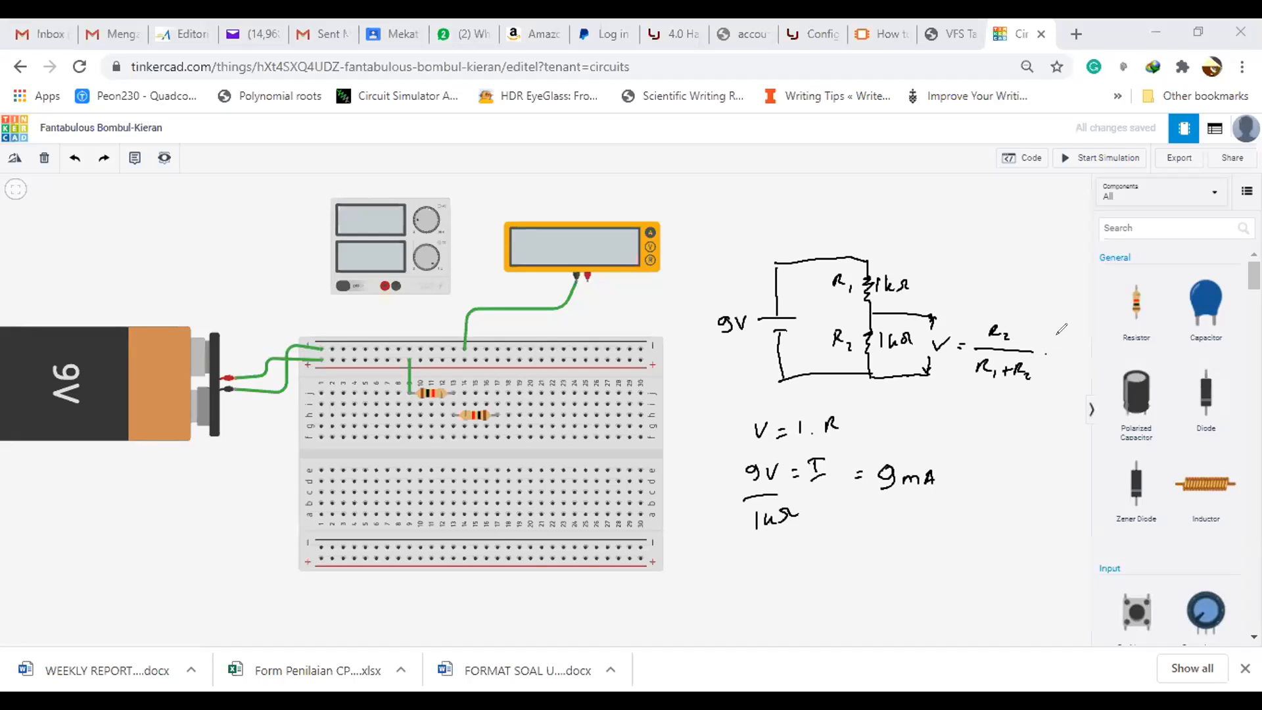
{"action": "mouse_move", "coordinate": [1067, 337]}
{"action": "left_mouse_down"}
{"action": "mouse_move", "coordinate": [1064, 348]}
{"action": "mouse_move", "coordinate": [1085, 337]}
{"action": "left_mouse_up"}
Step: Write the worked calculation below the voltage divider formula as = 1/2 · 9V = 4.5V
{"action": "left_click_drag", "start_coordinate": [956, 397], "coordinate": [962, 397]}
{"action": "mouse_move", "coordinate": [956, 403]}
{"action": "left_mouse_down"}
{"action": "mouse_move", "coordinate": [1041, 411]}
{"action": "mouse_move", "coordinate": [1011, 439]}
{"action": "left_mouse_up"}
{"action": "left_click", "coordinate": [1056, 413]}
{"action": "mouse_move", "coordinate": [1081, 394]}
{"action": "left_mouse_down"}
{"action": "mouse_move", "coordinate": [1076, 411]}
{"action": "mouse_move", "coordinate": [1093, 411]}
{"action": "left_mouse_up"}
{"action": "left_click_drag", "start_coordinate": [962, 454], "coordinate": [993, 462]}
{"action": "mouse_move", "coordinate": [990, 454]}
{"action": "left_mouse_down"}
{"action": "mouse_move", "coordinate": [990, 468]}
{"action": "mouse_move", "coordinate": [1004, 467]}
{"action": "left_mouse_up"}
{"action": "left_click", "coordinate": [997, 465]}
{"action": "left_click_drag", "start_coordinate": [1007, 452], "coordinate": [1020, 451]}
{"action": "left_click_drag", "start_coordinate": [1019, 453], "coordinate": [1033, 453]}
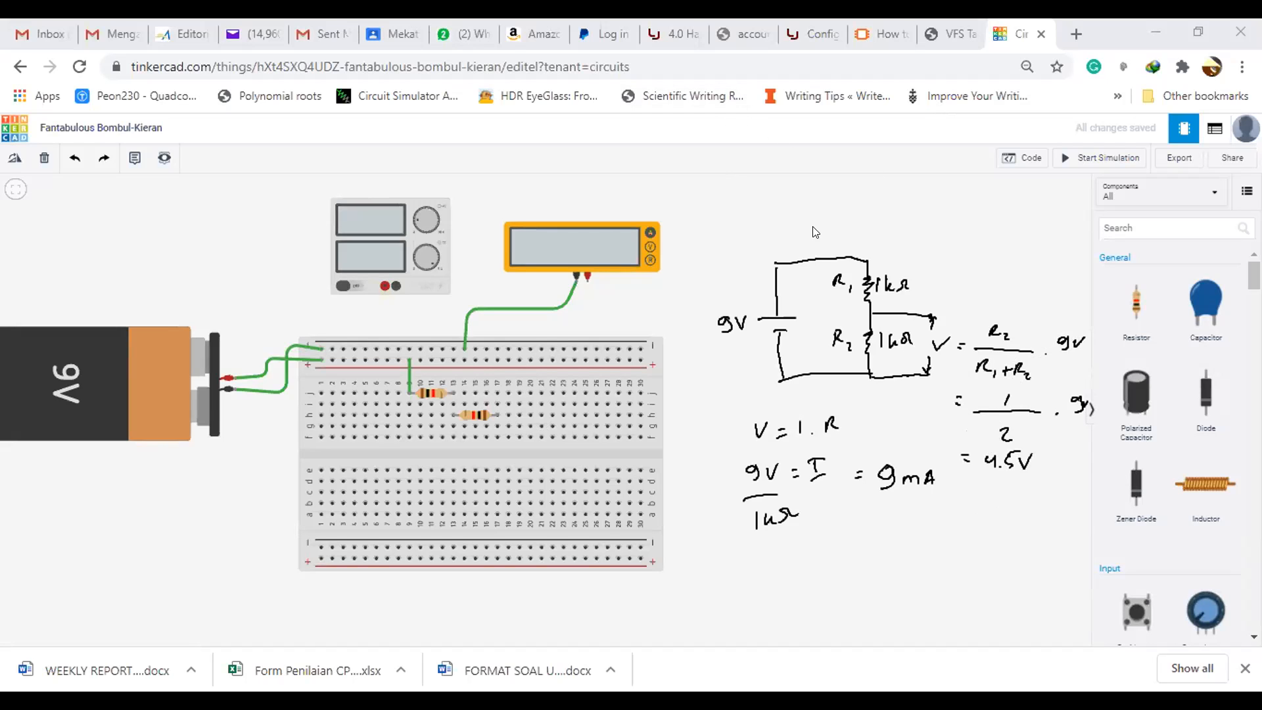
Step: Wire the second resistor's free end in column 17 to the upper negative rail and set the multimeter mode to Voltage
{"action": "left_click_drag", "start_coordinate": [479, 418], "coordinate": [493, 347]}
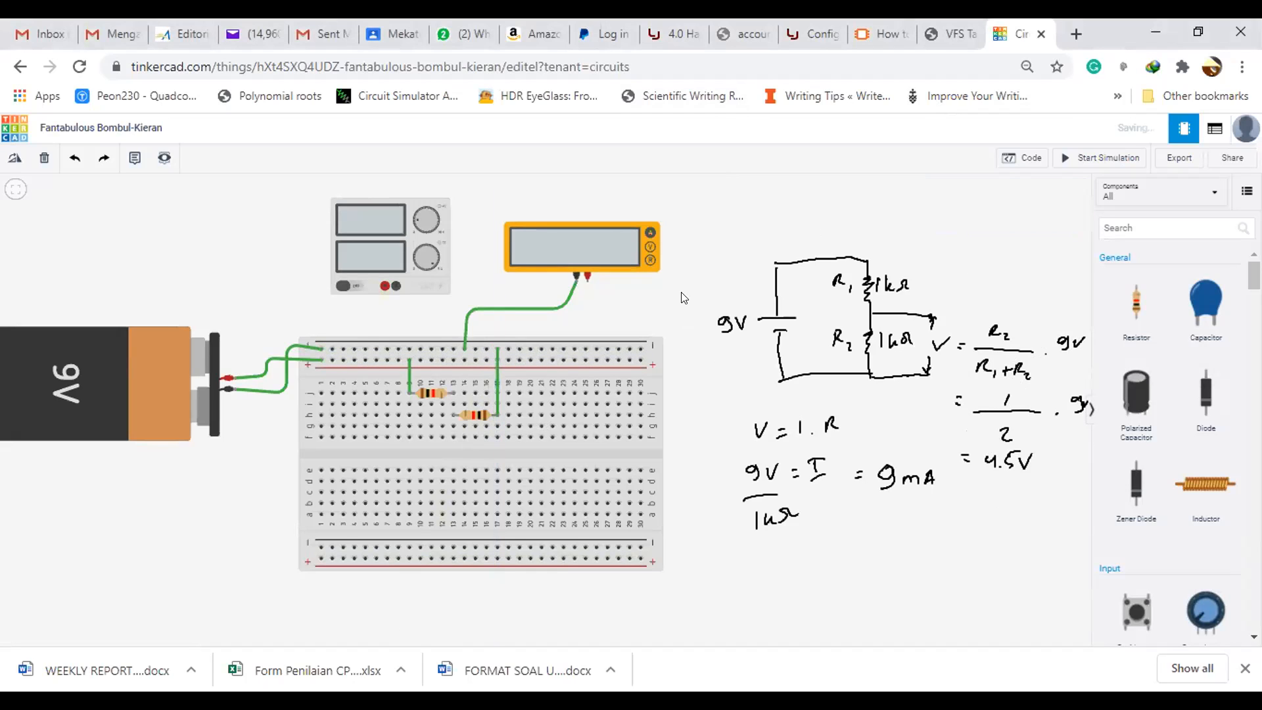
{"action": "left_click", "coordinate": [625, 240]}
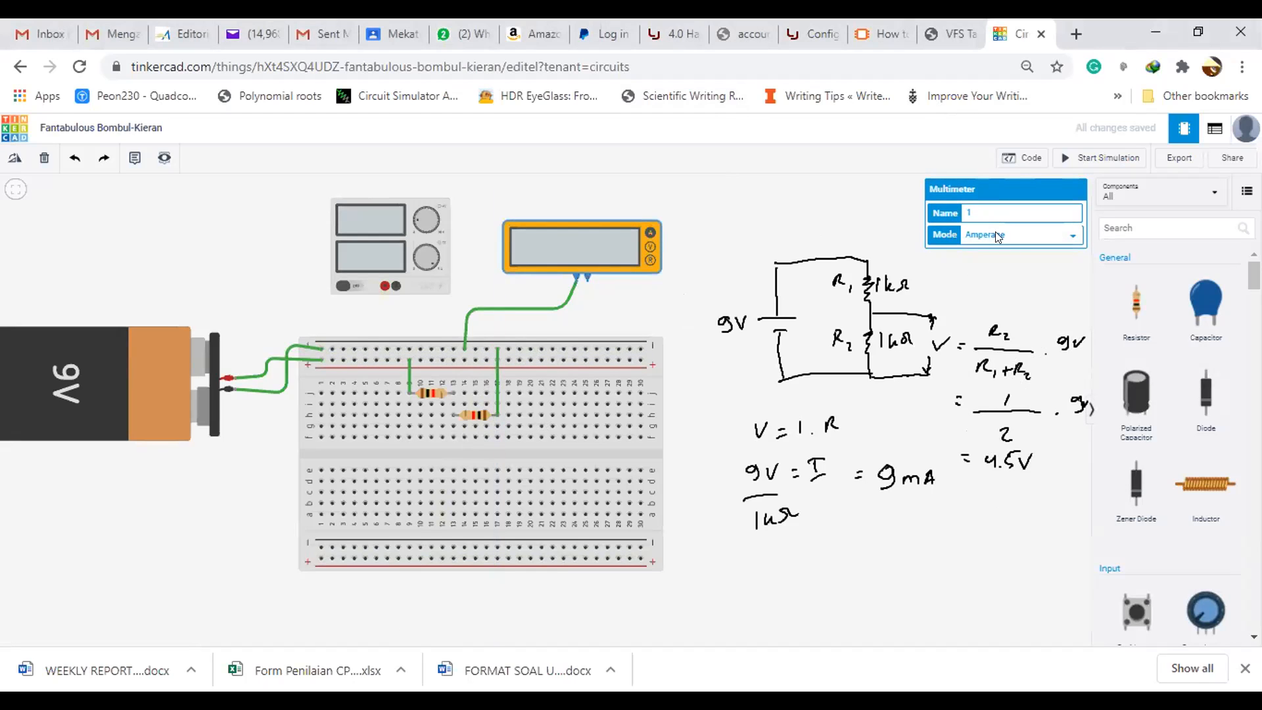
{"action": "left_click", "coordinate": [995, 234]}
{"action": "left_click", "coordinate": [995, 256]}
{"action": "left_click", "coordinate": [715, 267]}
Step: Run a bent wire from the resistors' shared column 13 to the multimeter's positive terminal
{"action": "left_click", "coordinate": [453, 394]}
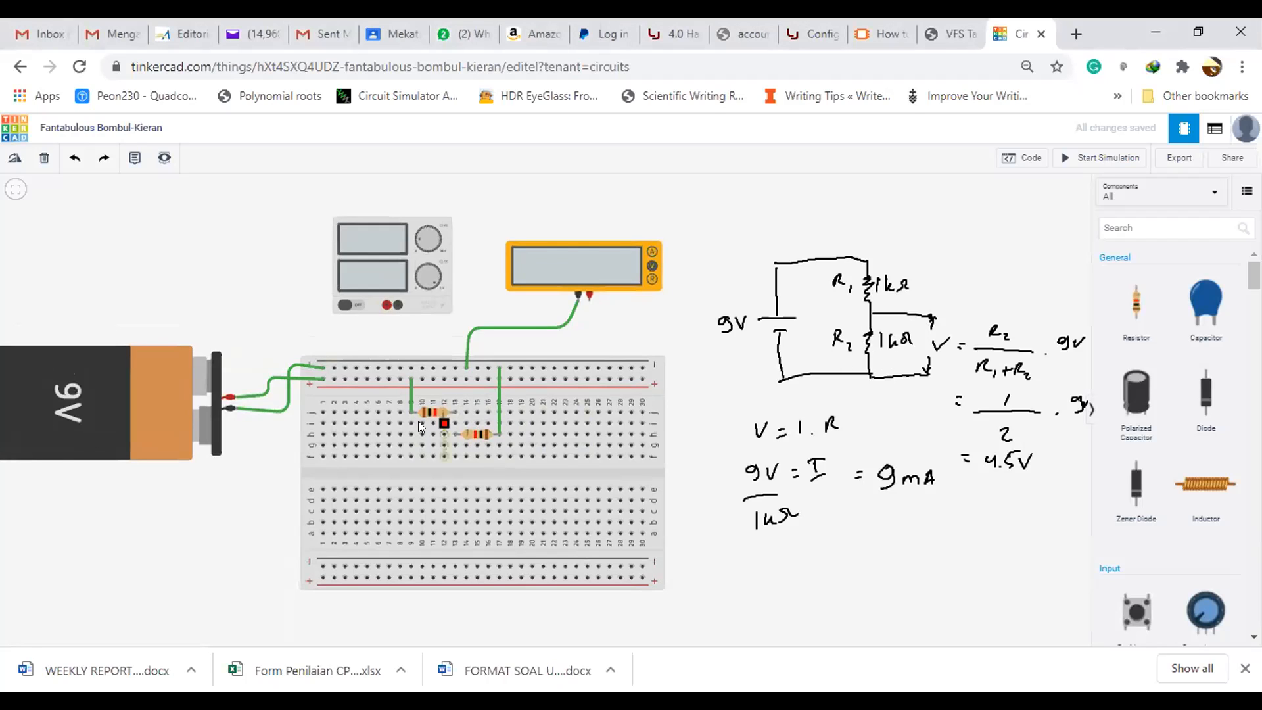
{"action": "left_click", "coordinate": [453, 422]}
{"action": "left_click", "coordinate": [486, 342]}
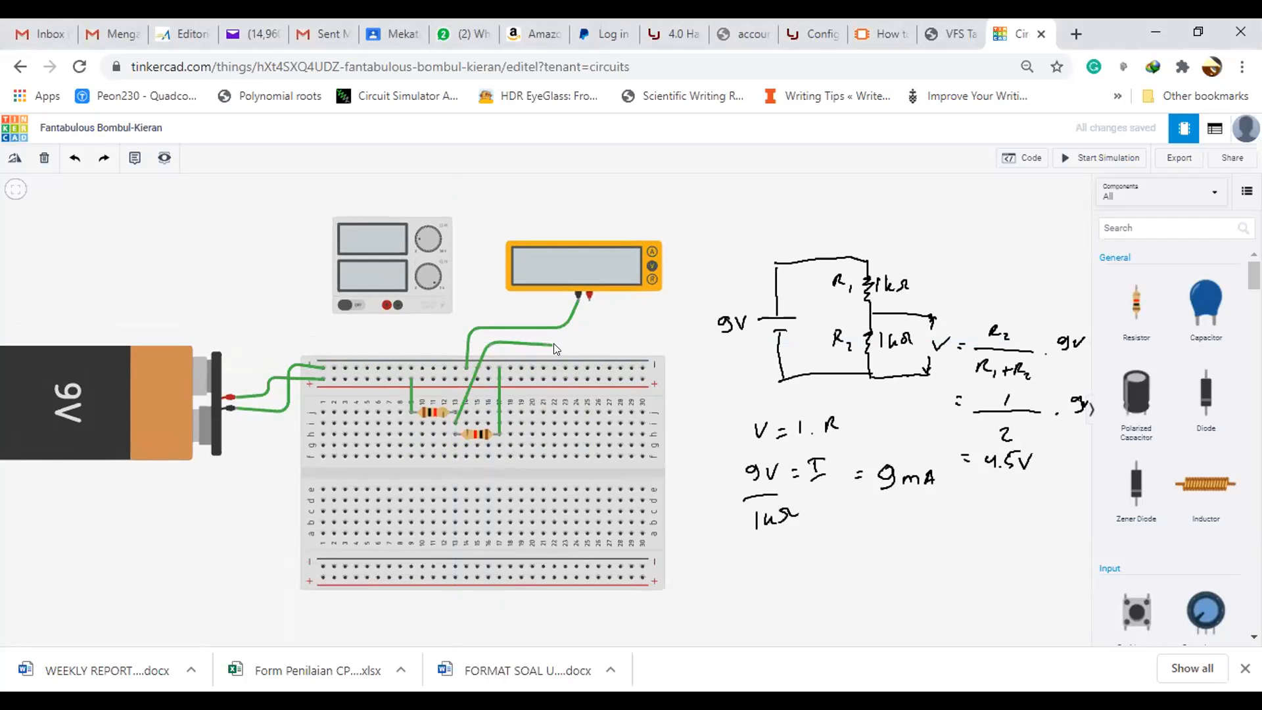
{"action": "left_click", "coordinate": [577, 342]}
{"action": "left_click", "coordinate": [590, 299]}
{"action": "left_click", "coordinate": [633, 323]}
Step: Check the multimeter's mode and start the simulation to measure the voltage across the second resistor
{"action": "left_click", "coordinate": [524, 270]}
{"action": "left_click", "coordinate": [1013, 296]}
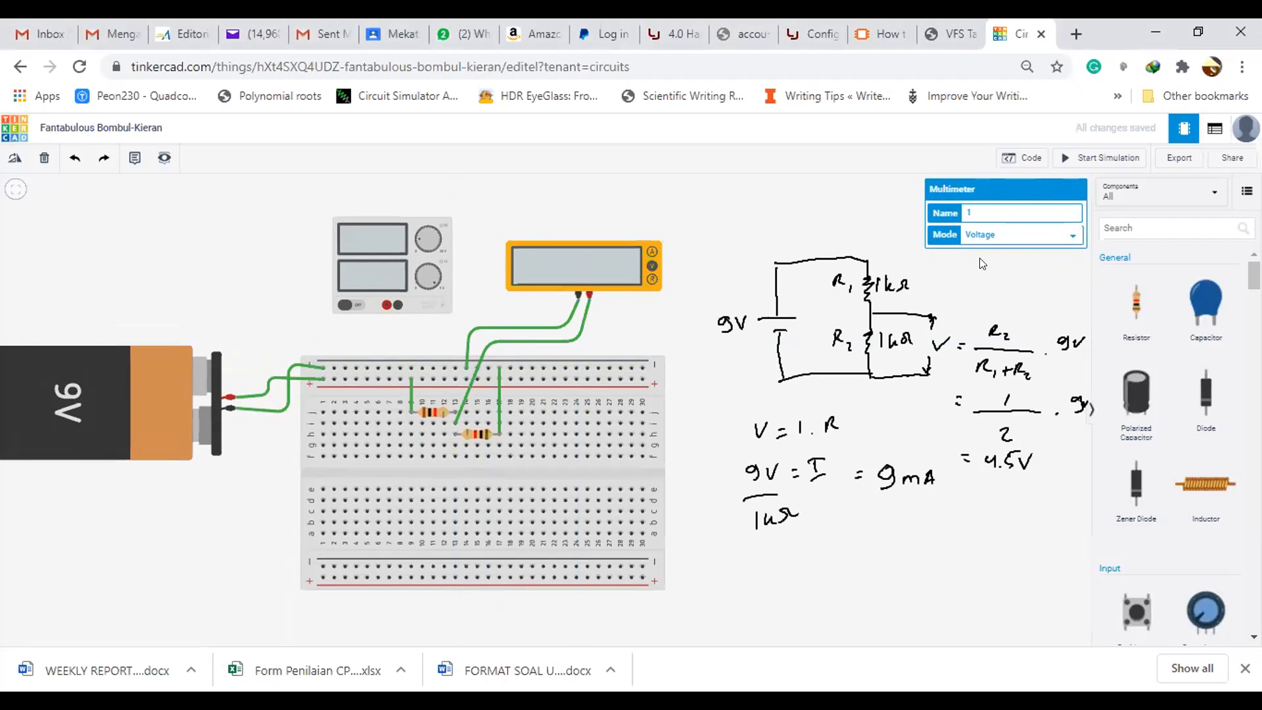
{"action": "left_click", "coordinate": [1089, 162]}
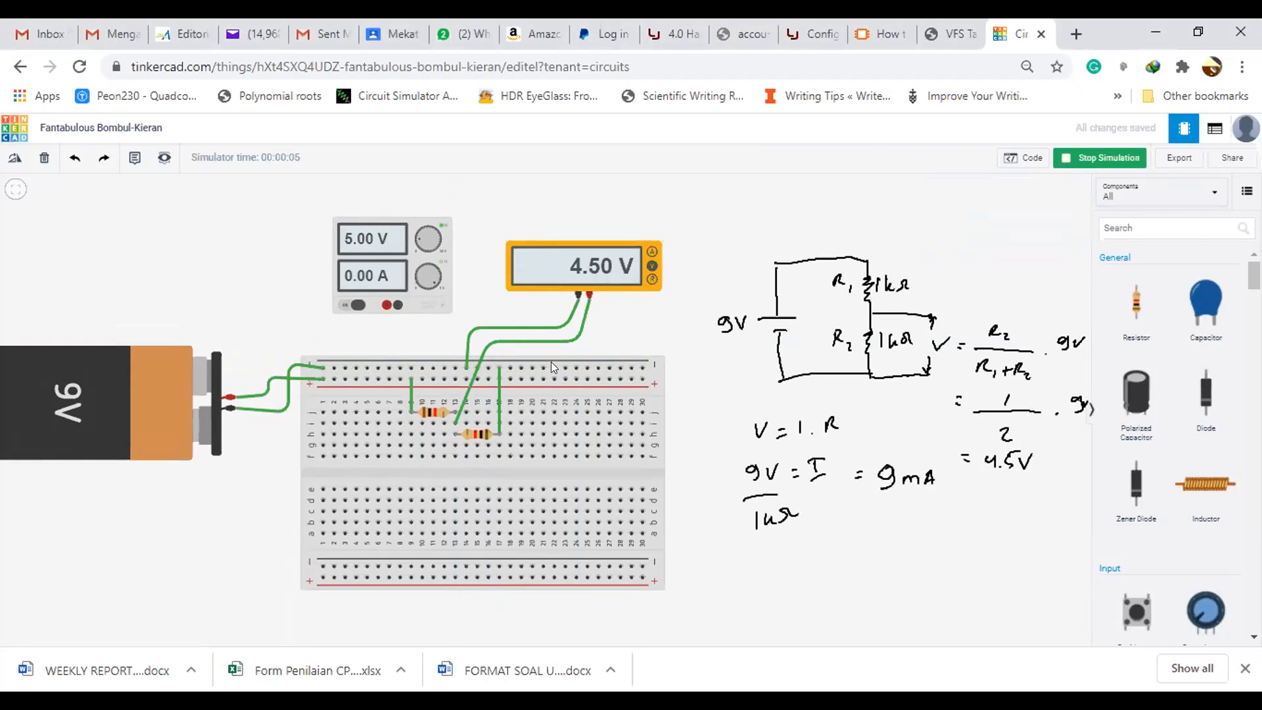
Step: Set the first resistor's resistance to 9 kΩ while the simulation runs
{"action": "left_click", "coordinate": [419, 409]}
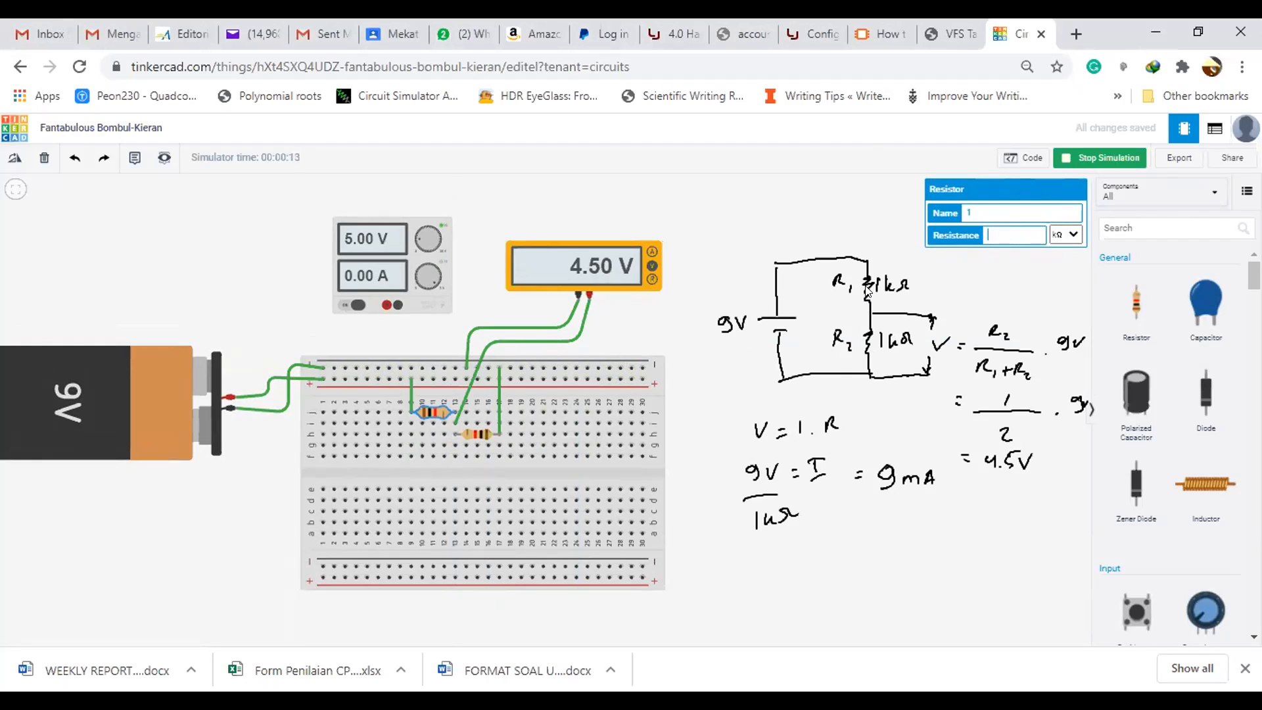
{"action": "type", "text": "9"}
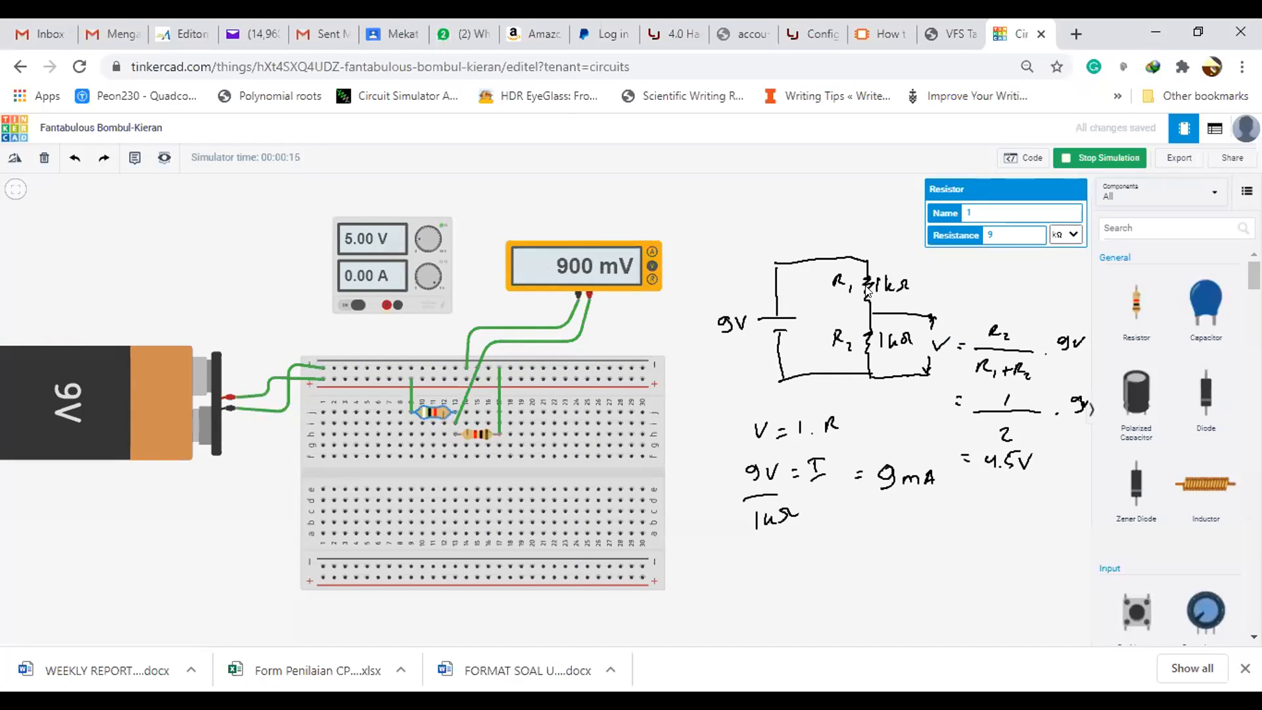
{"action": "left_click", "coordinate": [640, 293]}
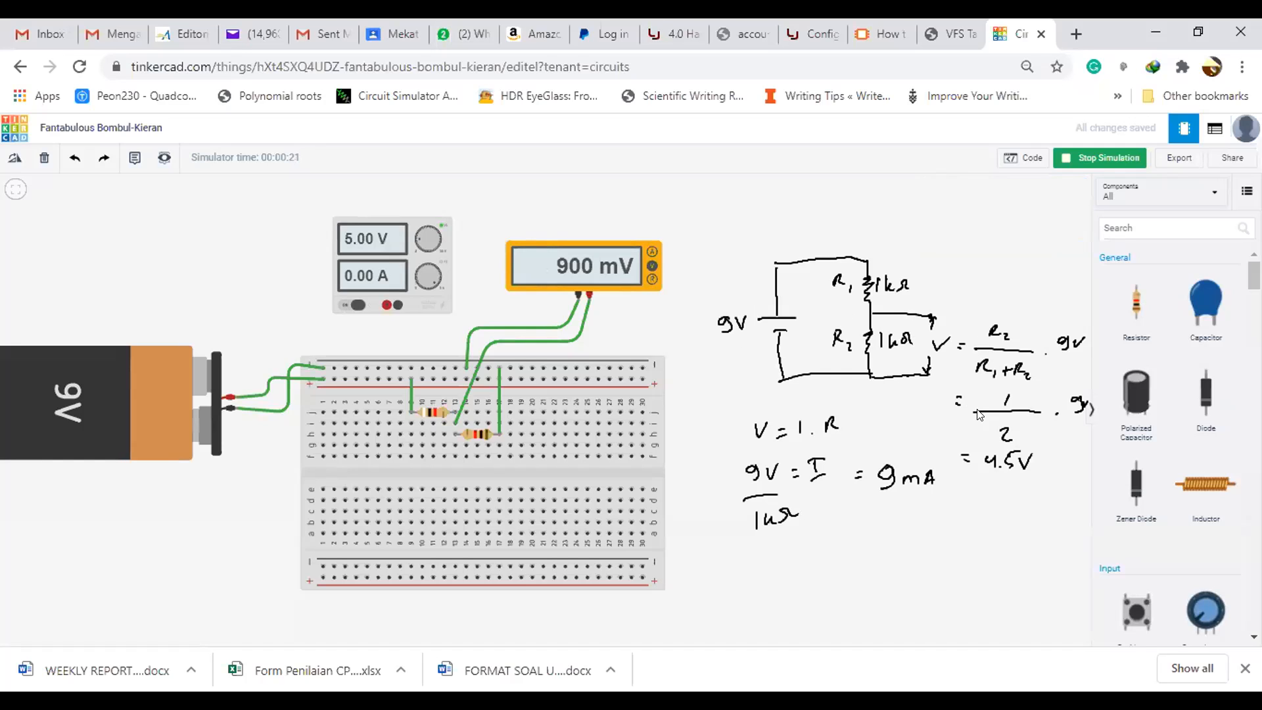
Step: Add "9 +" by hand to the denominator of the worked fraction beside the schematic
{"action": "left_click", "coordinate": [910, 106]}
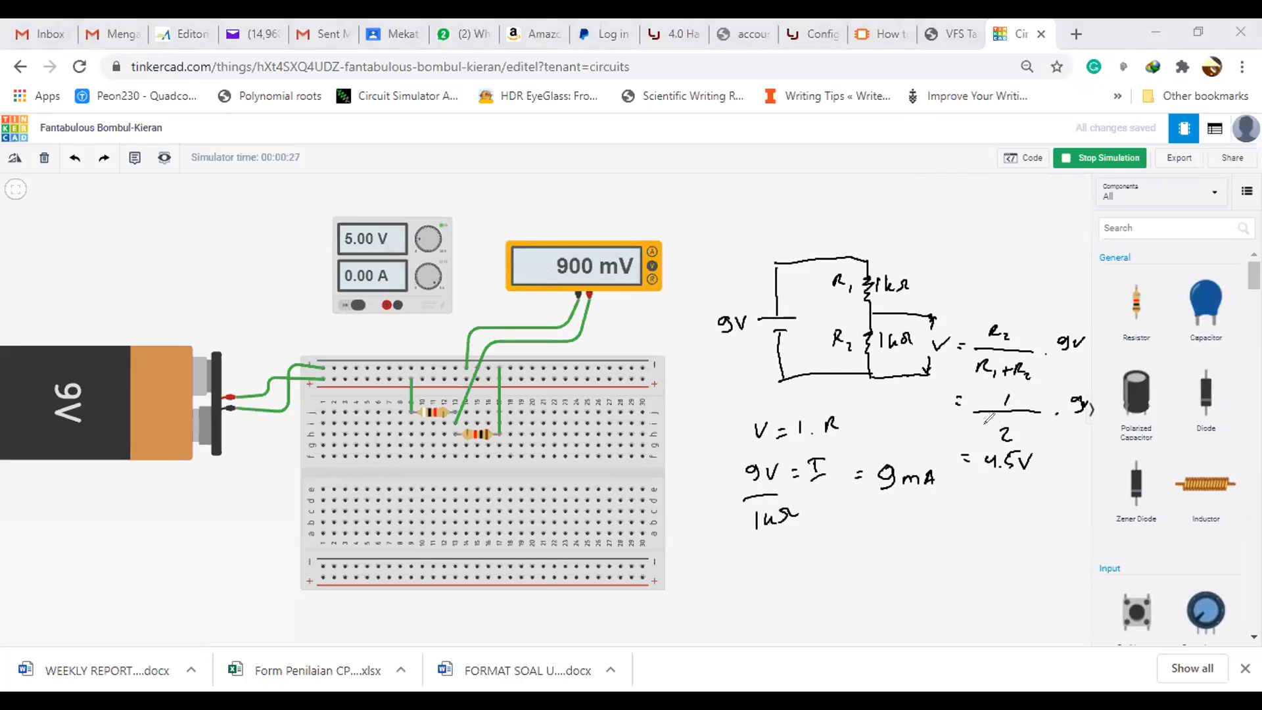
{"action": "mouse_move", "coordinate": [972, 430]}
{"action": "left_mouse_down"}
{"action": "mouse_move", "coordinate": [965, 440]}
{"action": "mouse_move", "coordinate": [998, 434]}
{"action": "left_mouse_up"}
{"action": "left_click_drag", "start_coordinate": [993, 429], "coordinate": [992, 439]}
{"action": "left_click_drag", "start_coordinate": [1009, 424], "coordinate": [1002, 442]}
Step: Stop the simulation and delete the 9V battery together with both of its breadboard wires
{"action": "left_click", "coordinate": [1101, 158]}
{"action": "left_click", "coordinate": [242, 396]}
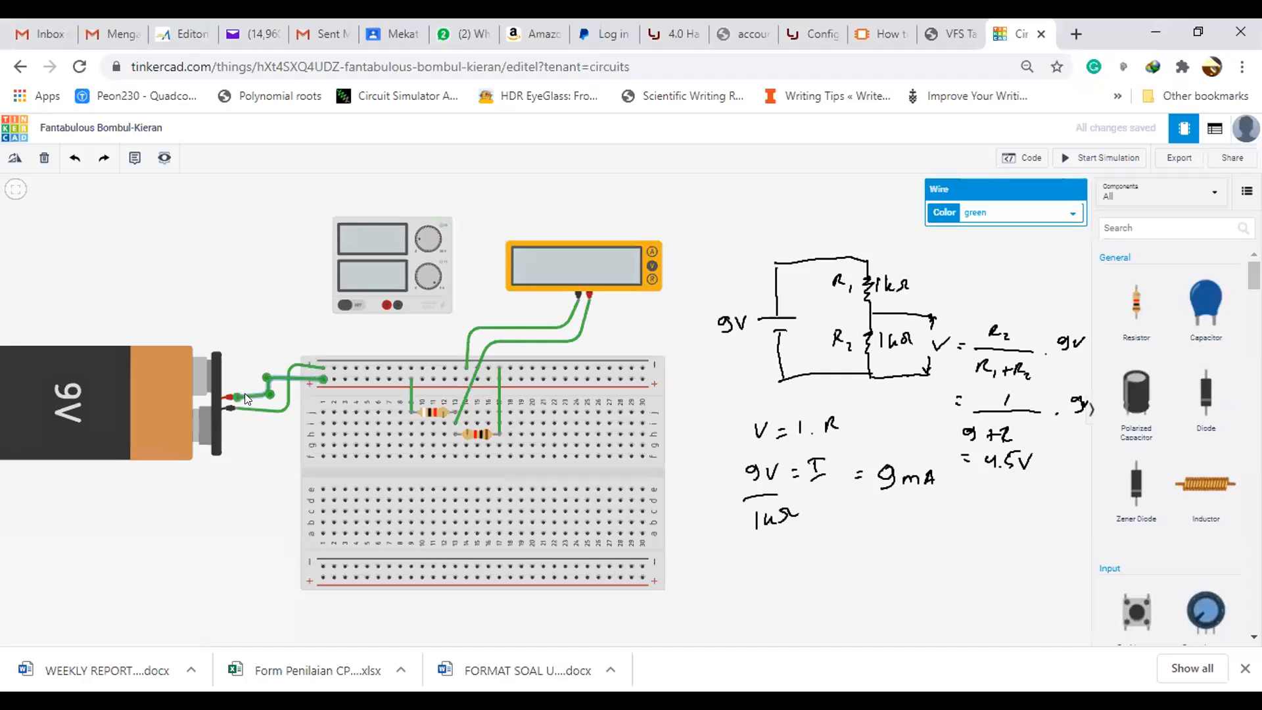
{"action": "key", "text": "Delete"}
{"action": "left_click", "coordinate": [266, 410]}
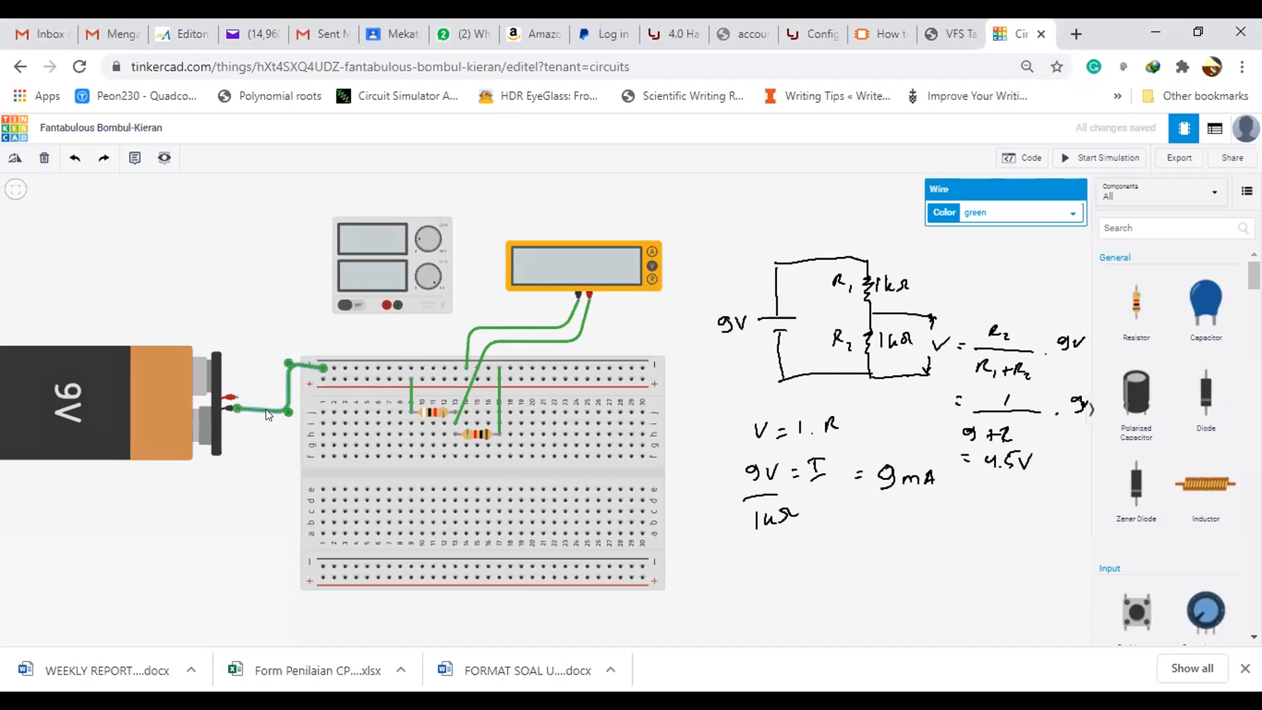
{"action": "key", "text": "Delete"}
{"action": "left_click", "coordinate": [165, 428]}
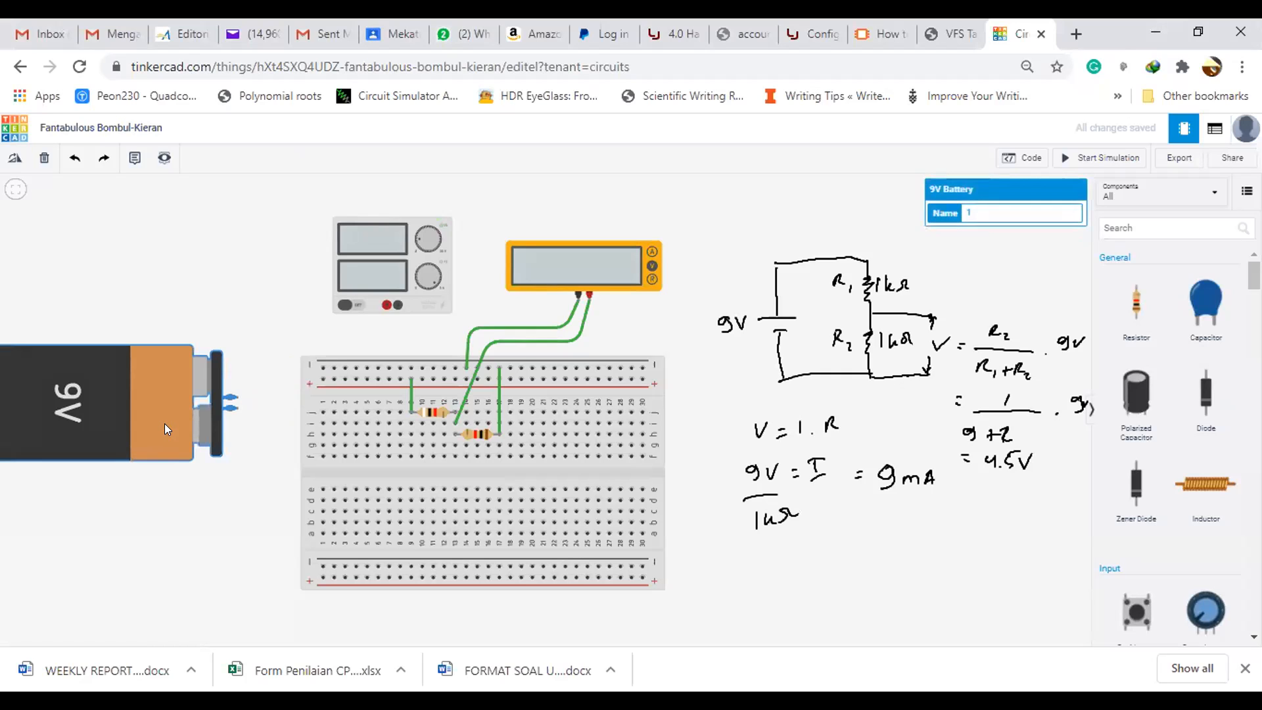
{"action": "key", "text": "Delete"}
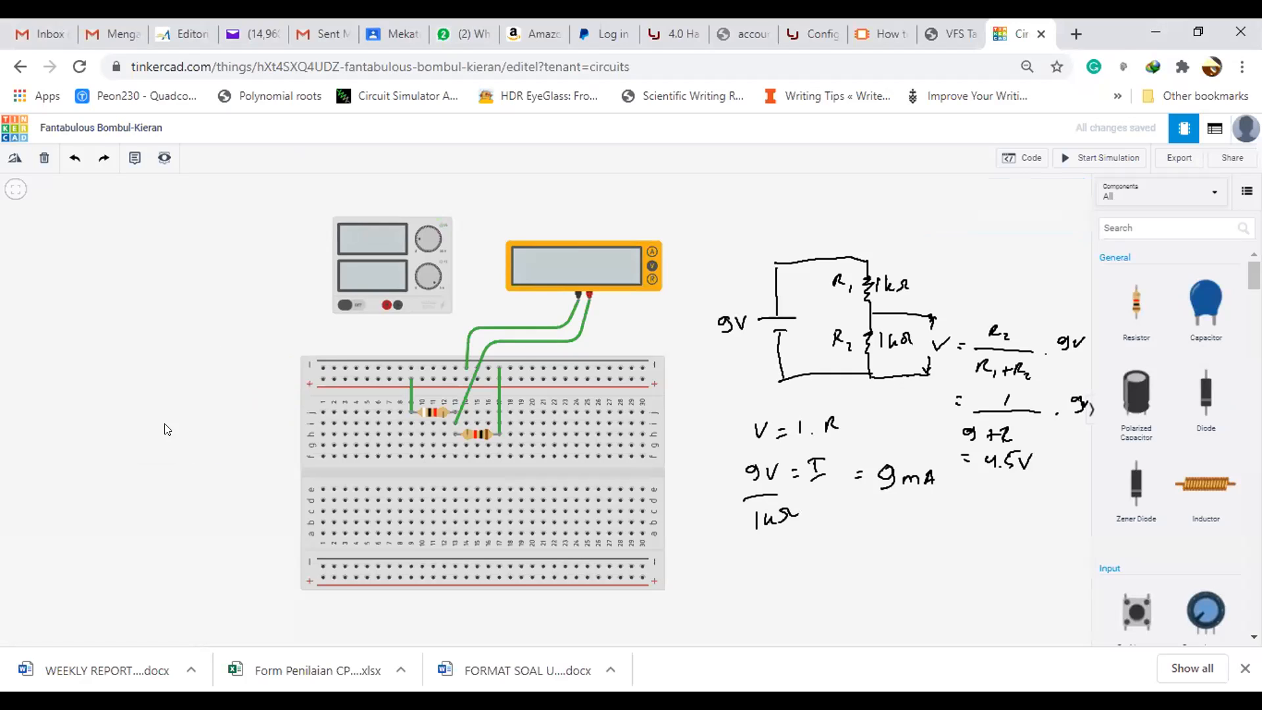
Step: Move the power supply to the empty area above and left of the breadboard and review its voltage and current settings
{"action": "left_click", "coordinate": [403, 292]}
{"action": "left_click_drag", "start_coordinate": [420, 293], "coordinate": [284, 288]}
{"action": "left_click", "coordinate": [241, 278]}
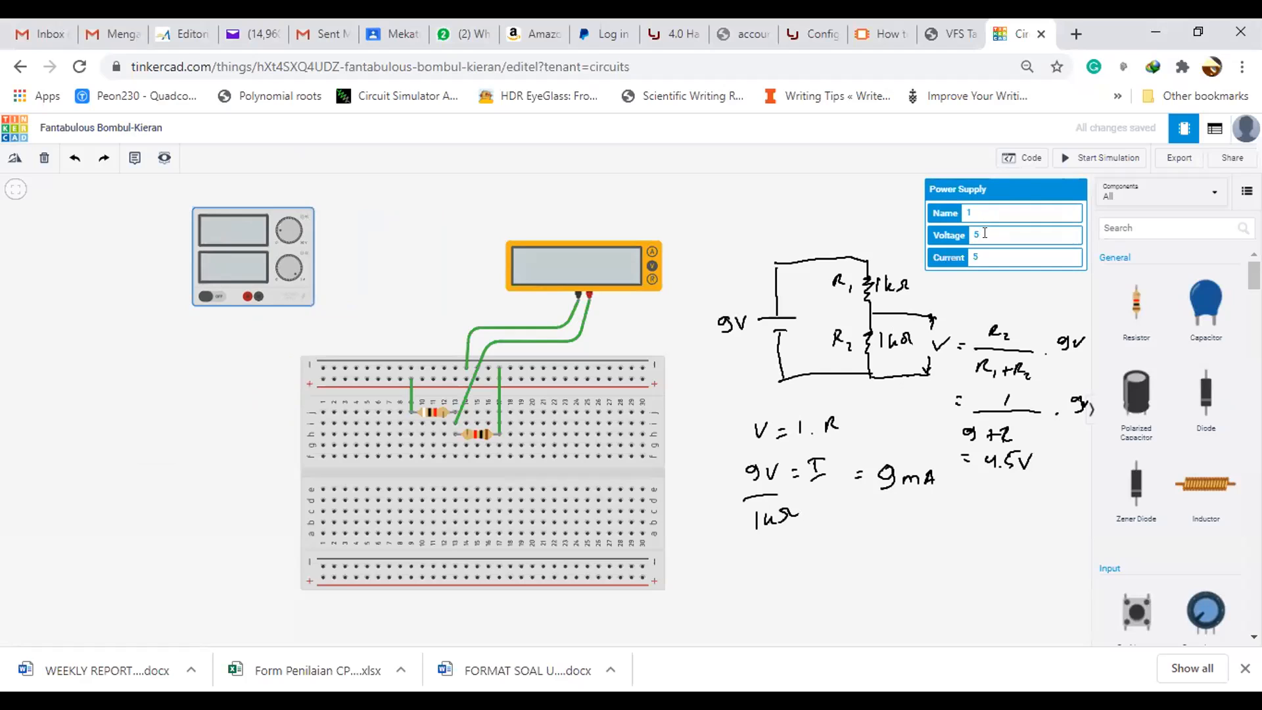
{"action": "left_click", "coordinate": [974, 232]}
{"action": "left_click", "coordinate": [1012, 253]}
Step: Handwrite the note Arus listrik "by demand" below the power supply
{"action": "mouse_move", "coordinate": [62, 358]}
{"action": "left_mouse_down"}
{"action": "mouse_move", "coordinate": [69, 330]}
{"action": "mouse_move", "coordinate": [189, 343]}
{"action": "left_mouse_up"}
{"action": "mouse_move", "coordinate": [80, 373]}
{"action": "left_mouse_down"}
{"action": "mouse_move", "coordinate": [103, 394]}
{"action": "mouse_move", "coordinate": [68, 373]}
{"action": "mouse_move", "coordinate": [192, 385]}
{"action": "mouse_move", "coordinate": [214, 354]}
{"action": "left_mouse_up"}
{"action": "left_click_drag", "start_coordinate": [219, 344], "coordinate": [221, 353]}
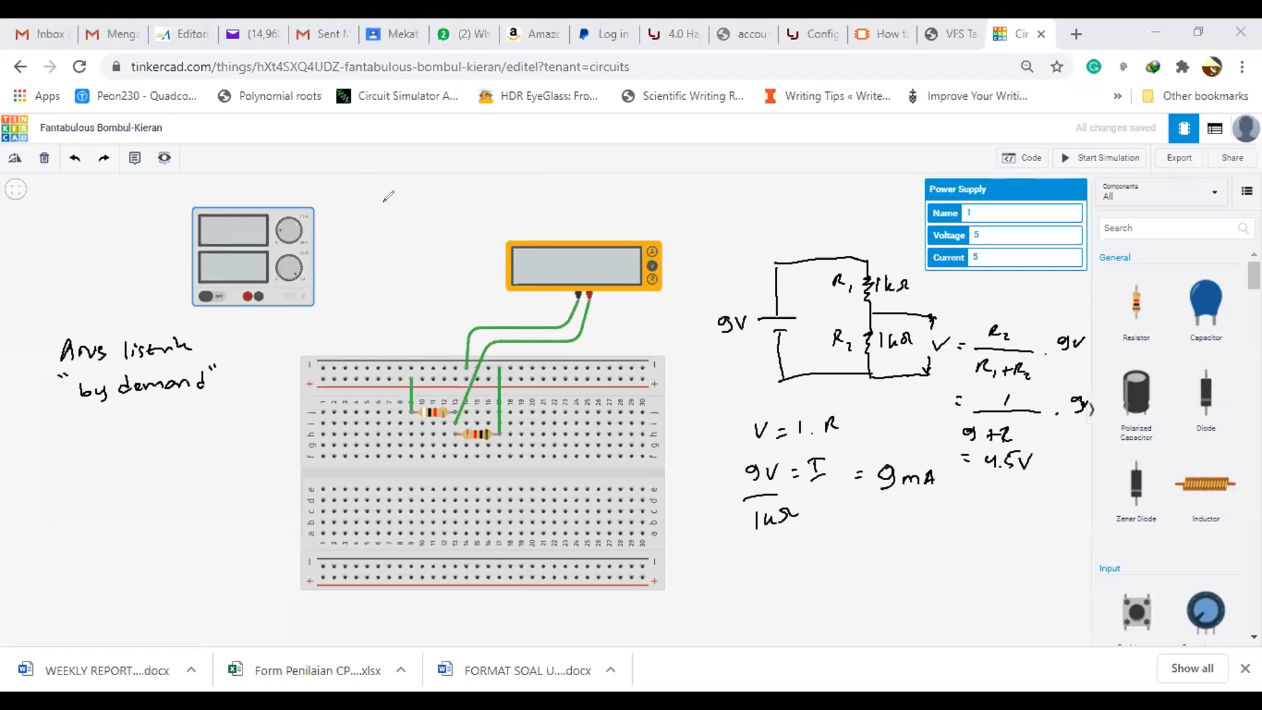
Step: Sketch a box labelled P beside the power supply with a small terminal mark, and circle the "by demand" note
{"action": "left_click_drag", "start_coordinate": [379, 205], "coordinate": [426, 262]}
{"action": "left_click_drag", "start_coordinate": [432, 207], "coordinate": [427, 262]}
{"action": "mouse_move", "coordinate": [379, 207]}
{"action": "left_mouse_down"}
{"action": "mouse_move", "coordinate": [440, 211]}
{"action": "mouse_move", "coordinate": [397, 238]}
{"action": "left_mouse_up"}
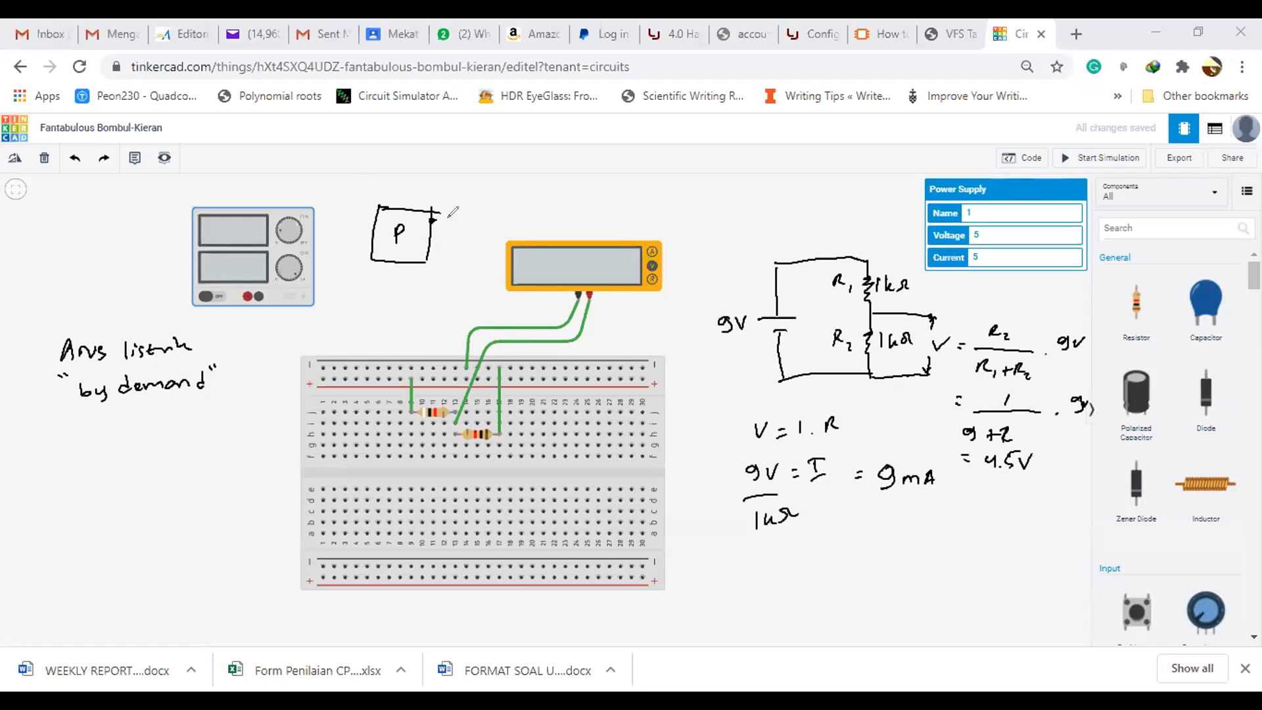
{"action": "left_click_drag", "start_coordinate": [435, 214], "coordinate": [430, 212]}
{"action": "mouse_move", "coordinate": [79, 322]}
{"action": "left_mouse_down"}
{"action": "mouse_move", "coordinate": [51, 322]}
{"action": "mouse_move", "coordinate": [59, 404]}
{"action": "mouse_move", "coordinate": [204, 400]}
{"action": "mouse_move", "coordinate": [223, 353]}
{"action": "mouse_move", "coordinate": [204, 322]}
{"action": "mouse_move", "coordinate": [77, 323]}
{"action": "left_mouse_up"}
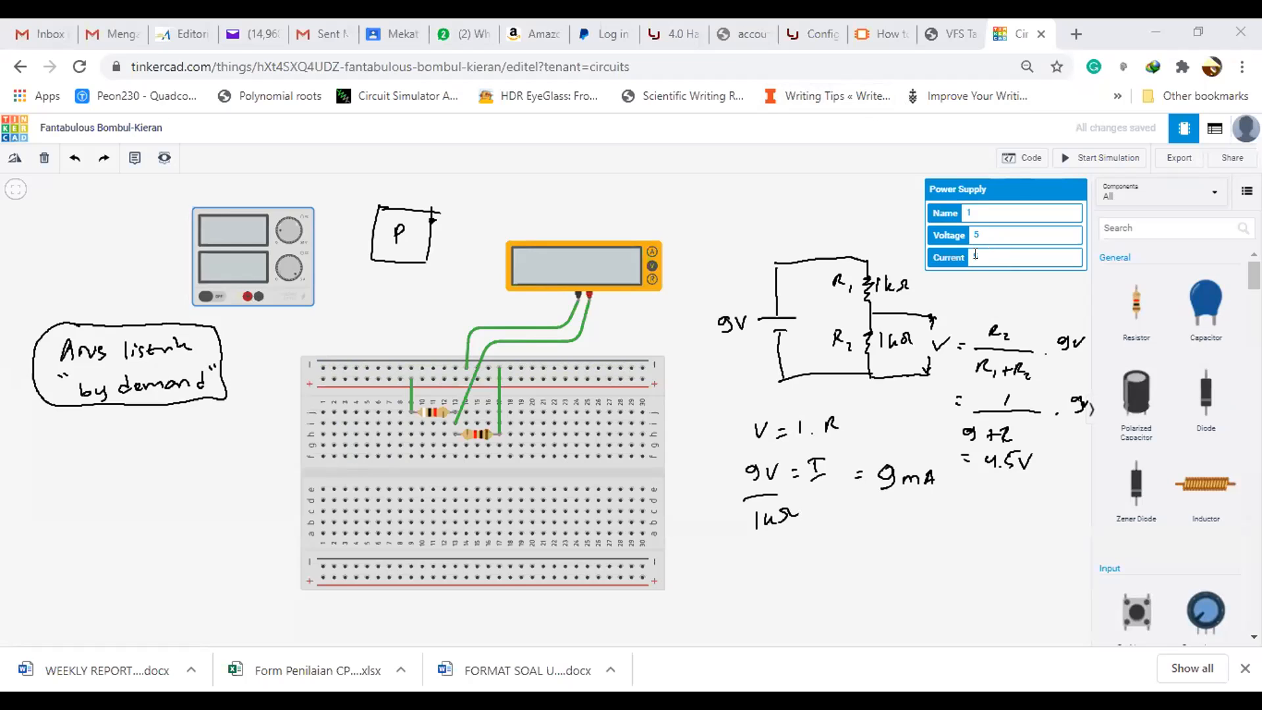
Step: Set the power supply's current to 5
{"action": "left_click", "coordinate": [975, 256]}
{"action": "type", "text": "5"}
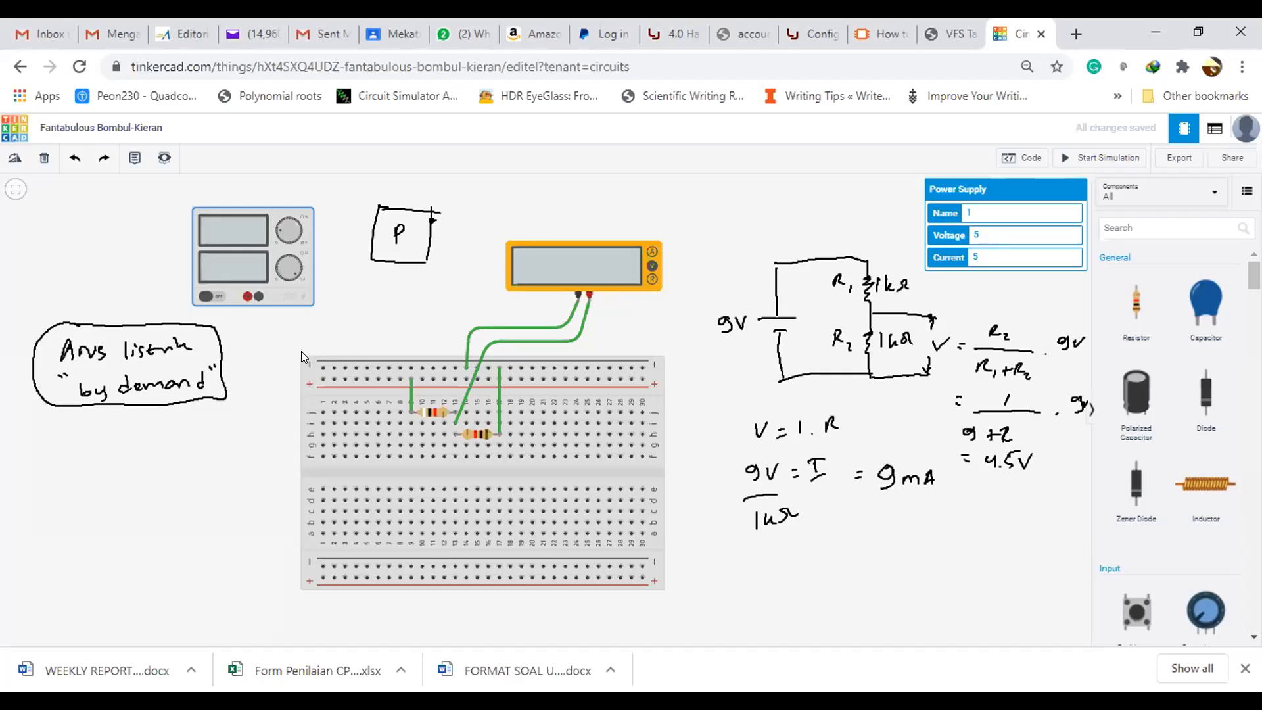
{"action": "left_click", "coordinate": [275, 367]}
Step: Wire the power supply's positive and negative terminals to the matching upper breadboard rails, start the simulation, and select the power supply
{"action": "left_click", "coordinate": [246, 298]}
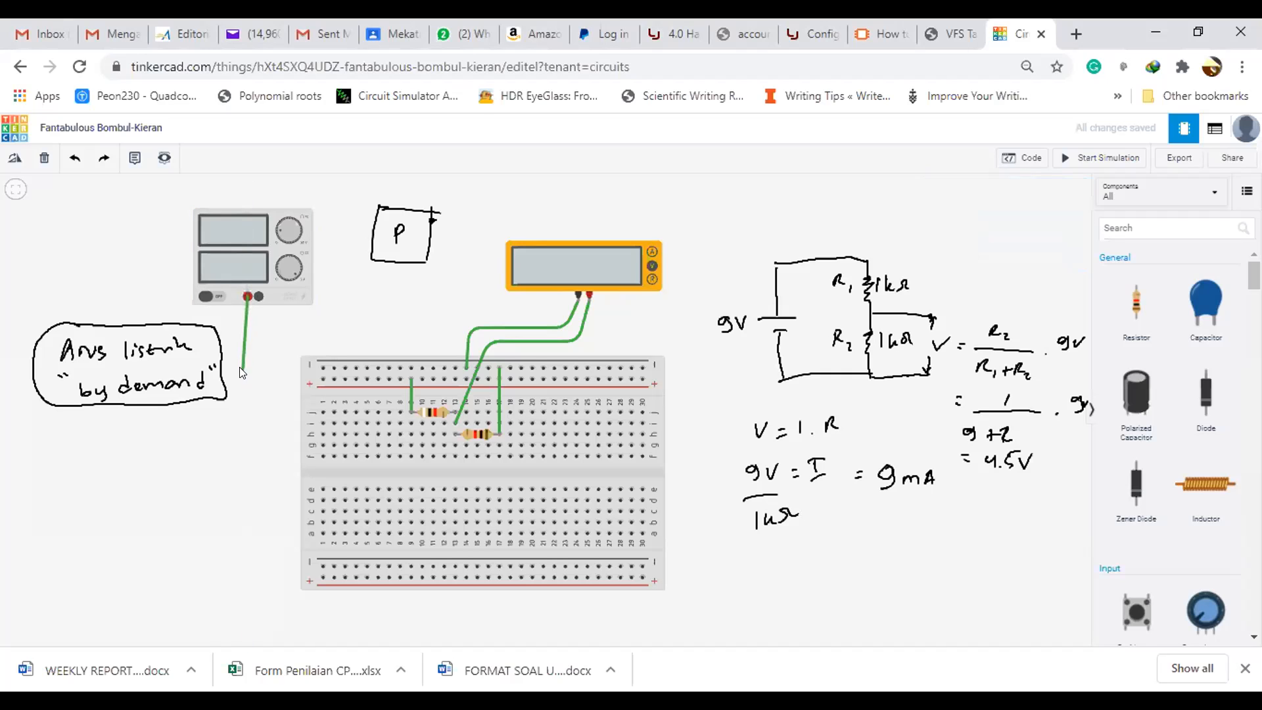
{"action": "left_click", "coordinate": [247, 379]}
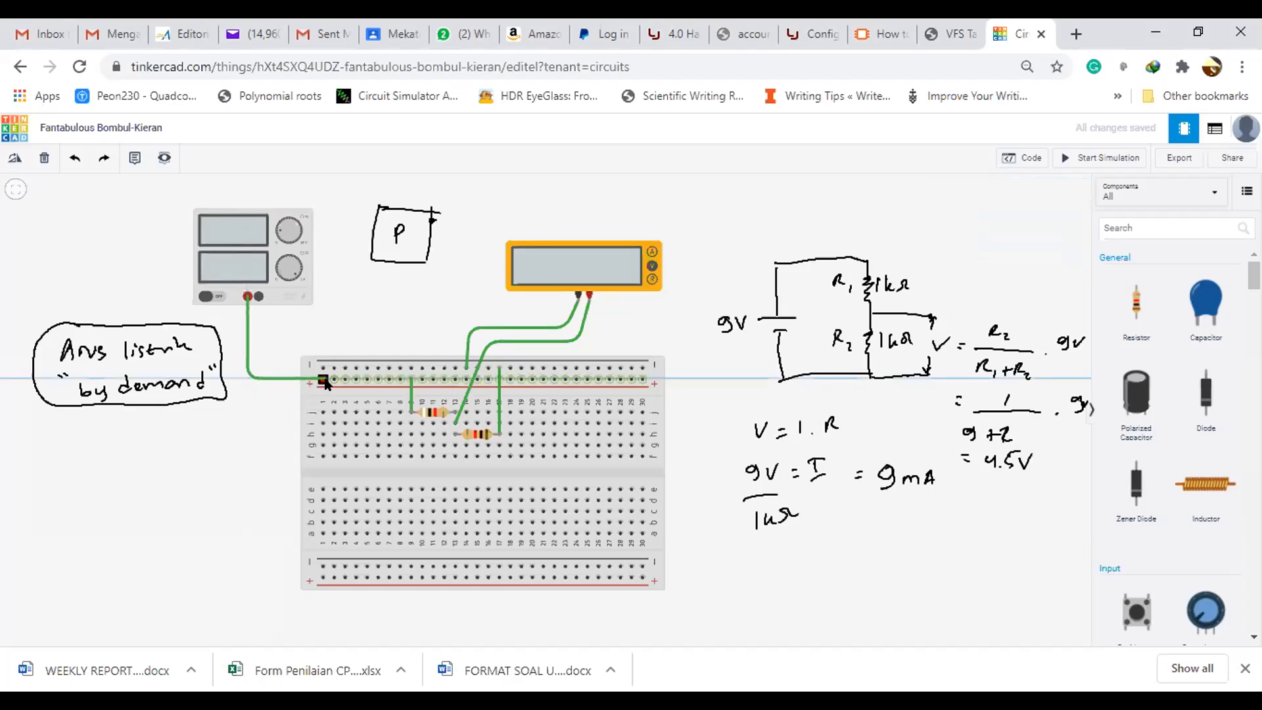
{"action": "left_click", "coordinate": [323, 379]}
{"action": "left_click", "coordinate": [258, 296]}
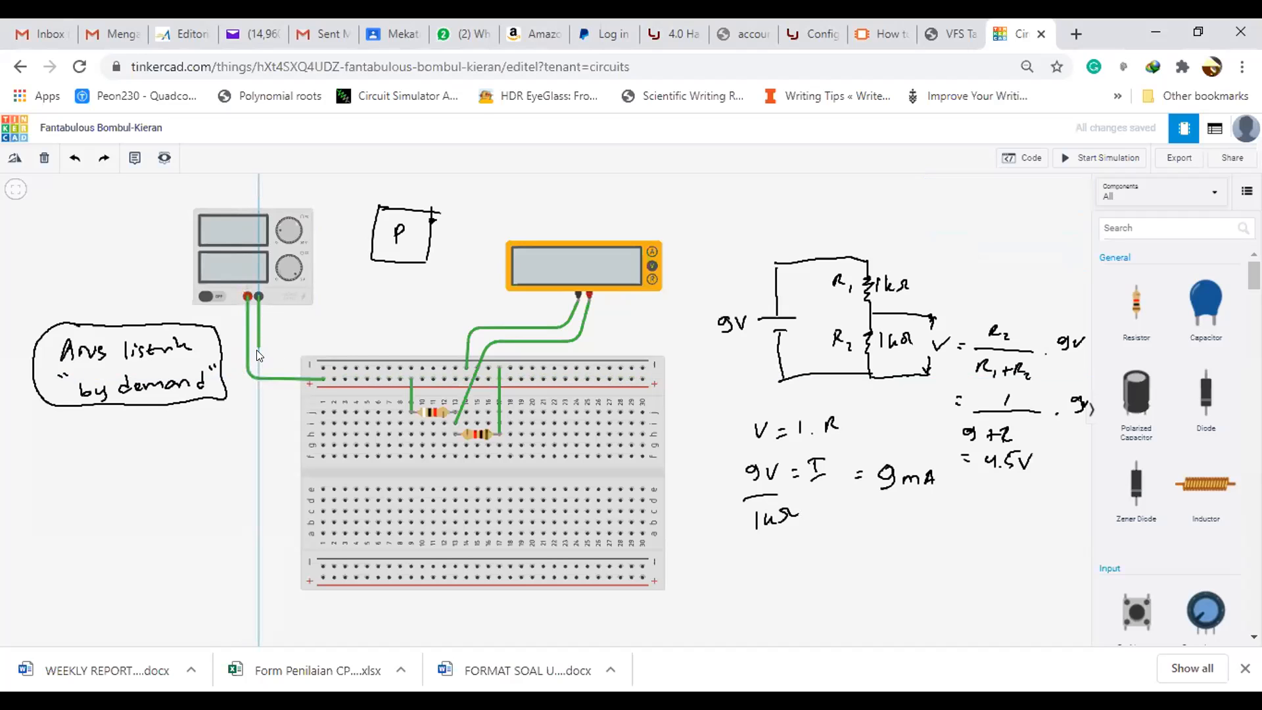
{"action": "left_click", "coordinate": [258, 355]}
{"action": "left_click", "coordinate": [324, 367]}
{"action": "left_click", "coordinate": [344, 318]}
{"action": "left_click", "coordinate": [1114, 159]}
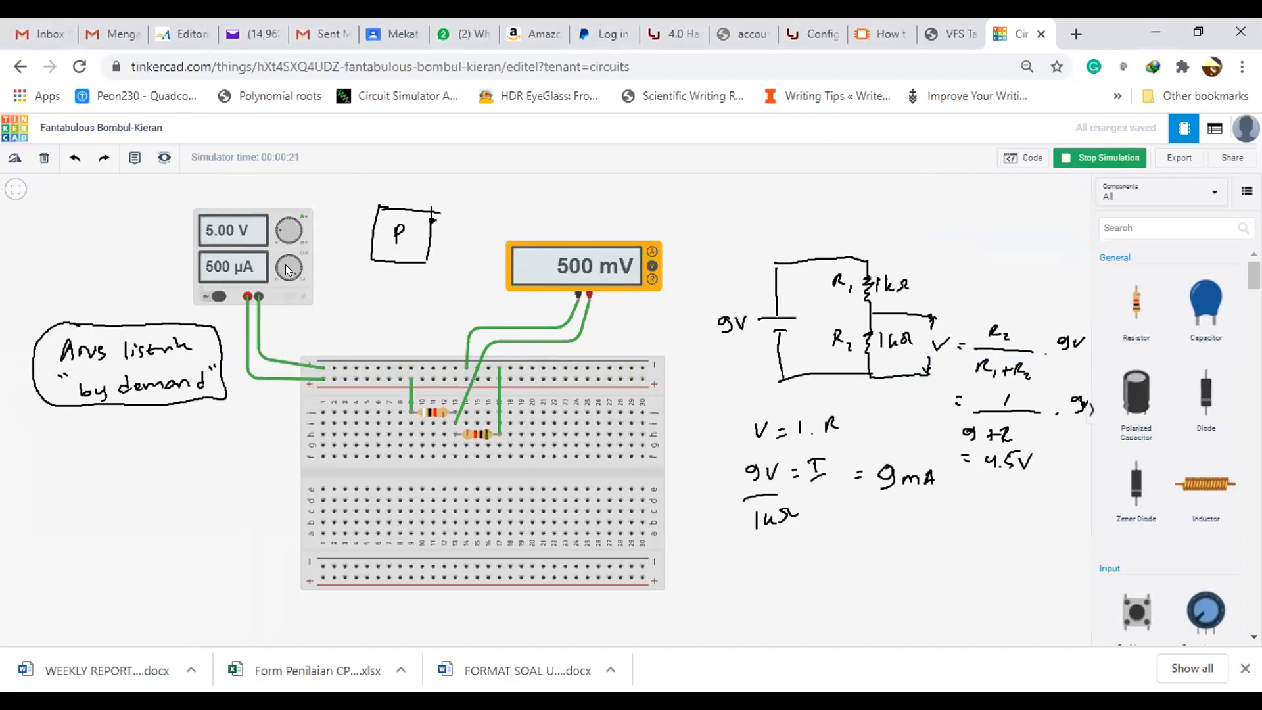
{"action": "left_click", "coordinate": [287, 289]}
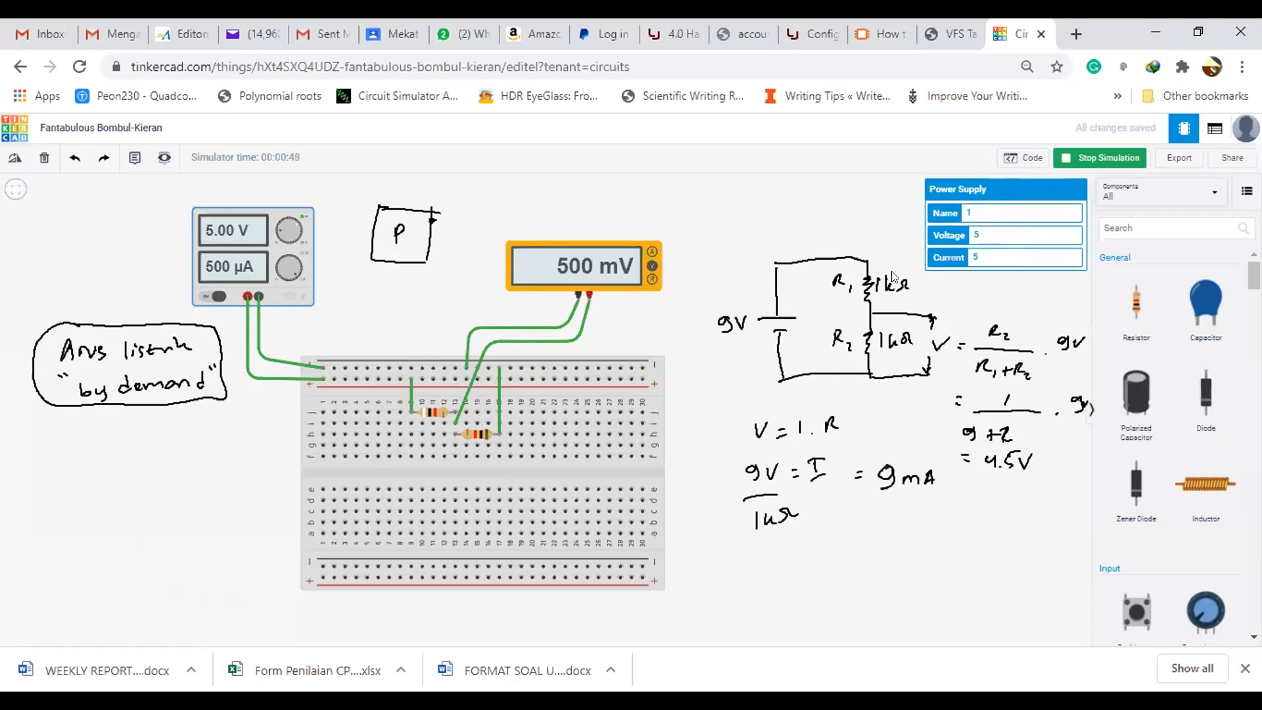
Step: Sketch a second schematic below the calculations with a 5V source and two series resistors, labelling the upper one 9kΩ
{"action": "left_click", "coordinate": [888, 106]}
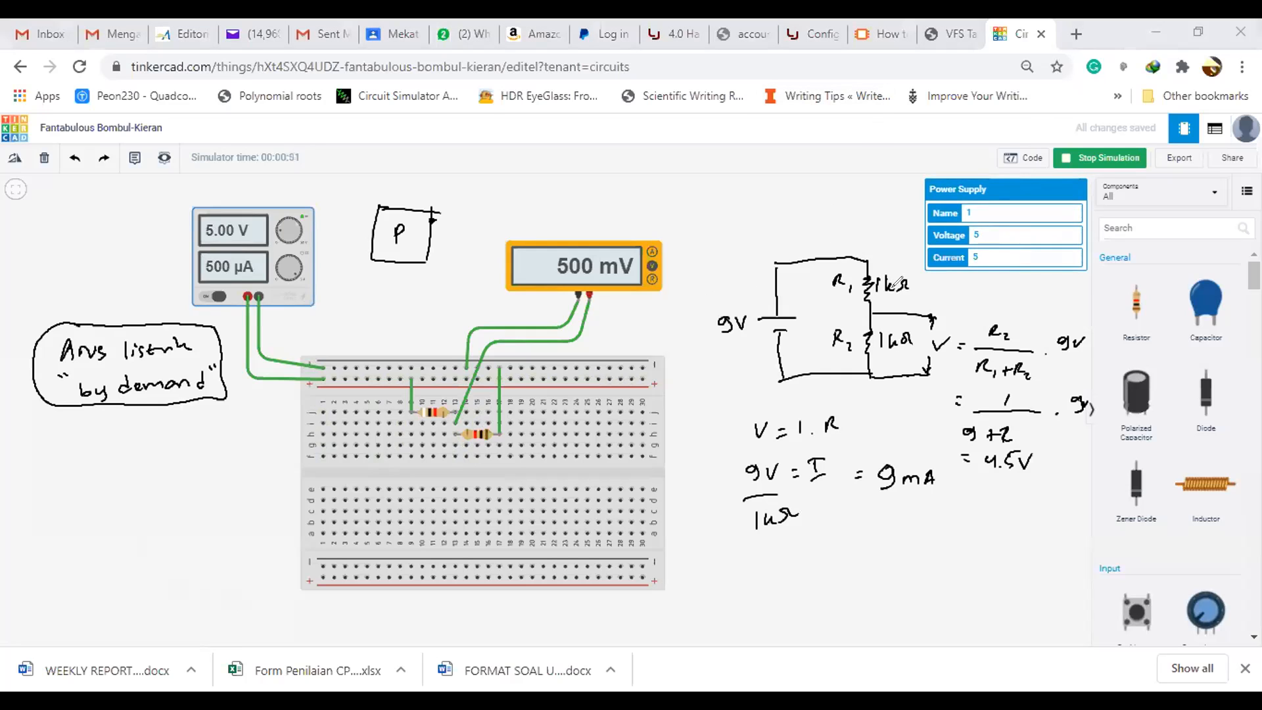
{"action": "left_click", "coordinate": [831, 537]}
{"action": "mouse_move", "coordinate": [831, 537]}
{"action": "left_mouse_down"}
{"action": "mouse_move", "coordinate": [830, 568]}
{"action": "mouse_move", "coordinate": [846, 570]}
{"action": "mouse_move", "coordinate": [825, 627]}
{"action": "left_mouse_up"}
{"action": "left_click_drag", "start_coordinate": [776, 567], "coordinate": [769, 583]}
{"action": "mouse_move", "coordinate": [783, 571]}
{"action": "left_mouse_down"}
{"action": "mouse_move", "coordinate": [917, 529]}
{"action": "mouse_move", "coordinate": [912, 585]}
{"action": "mouse_move", "coordinate": [936, 564]}
{"action": "left_mouse_up"}
{"action": "mouse_move", "coordinate": [949, 547]}
{"action": "left_mouse_down"}
{"action": "mouse_move", "coordinate": [947, 561]}
{"action": "mouse_move", "coordinate": [969, 549]}
{"action": "mouse_move", "coordinate": [913, 602]}
{"action": "mouse_move", "coordinate": [914, 633]}
{"action": "left_mouse_up"}
{"action": "left_click_drag", "start_coordinate": [830, 629], "coordinate": [907, 634]}
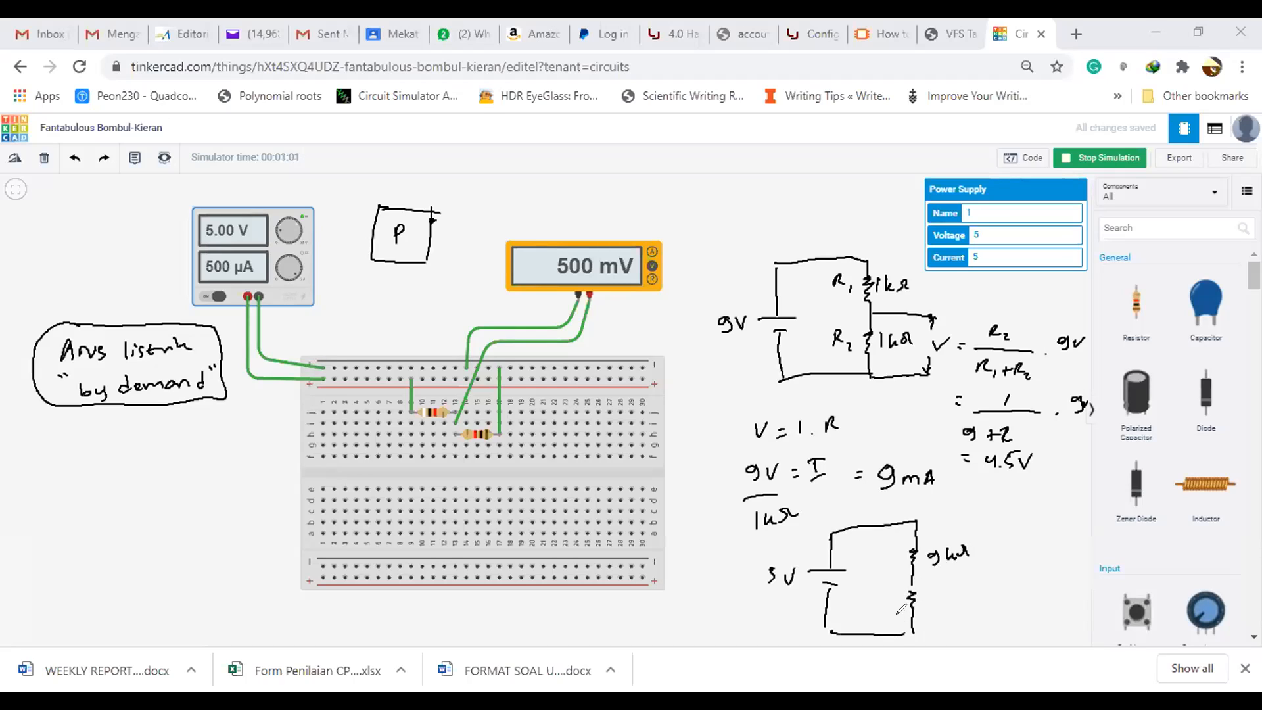
Step: Label the second schematic's lower resistor 1kΩ and write the 10kΩ total beside the resistors
{"action": "left_click_drag", "start_coordinate": [937, 590], "coordinate": [951, 600]}
{"action": "mouse_move", "coordinate": [951, 588]}
{"action": "left_mouse_down"}
{"action": "mouse_move", "coordinate": [959, 580]}
{"action": "mouse_move", "coordinate": [956, 605]}
{"action": "mouse_move", "coordinate": [971, 597]}
{"action": "left_mouse_up"}
{"action": "mouse_move", "coordinate": [879, 567]}
{"action": "left_mouse_down"}
{"action": "mouse_move", "coordinate": [879, 578]}
{"action": "mouse_move", "coordinate": [912, 579]}
{"action": "left_mouse_up"}
Step: Write the current calculation beside the second schematic as I = 5/10 = 500µA
{"action": "left_click_drag", "start_coordinate": [677, 601], "coordinate": [695, 618]}
{"action": "left_click_drag", "start_coordinate": [704, 604], "coordinate": [704, 606]}
{"action": "left_click_drag", "start_coordinate": [704, 615], "coordinate": [705, 617]}
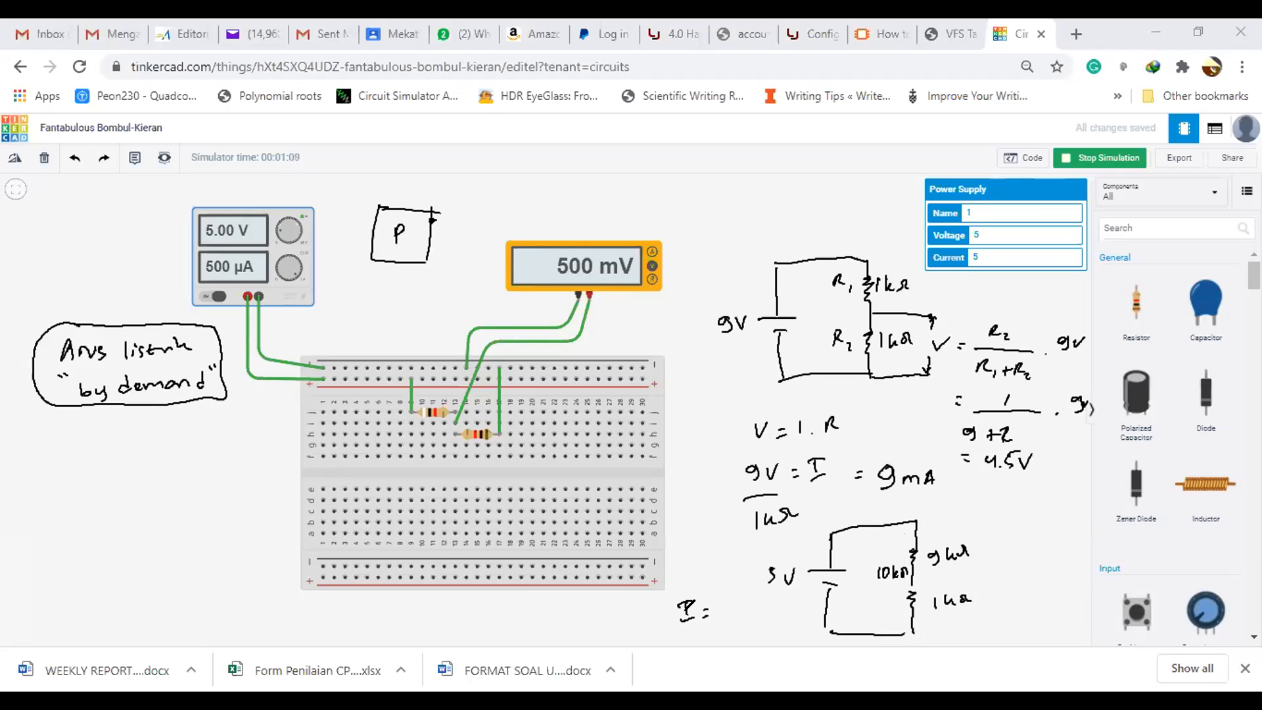
{"action": "mouse_move", "coordinate": [727, 590]}
{"action": "left_mouse_down"}
{"action": "mouse_move", "coordinate": [724, 603]}
{"action": "mouse_move", "coordinate": [747, 610]}
{"action": "mouse_move", "coordinate": [726, 635]}
{"action": "mouse_move", "coordinate": [763, 605]}
{"action": "mouse_move", "coordinate": [822, 602]}
{"action": "left_mouse_up"}
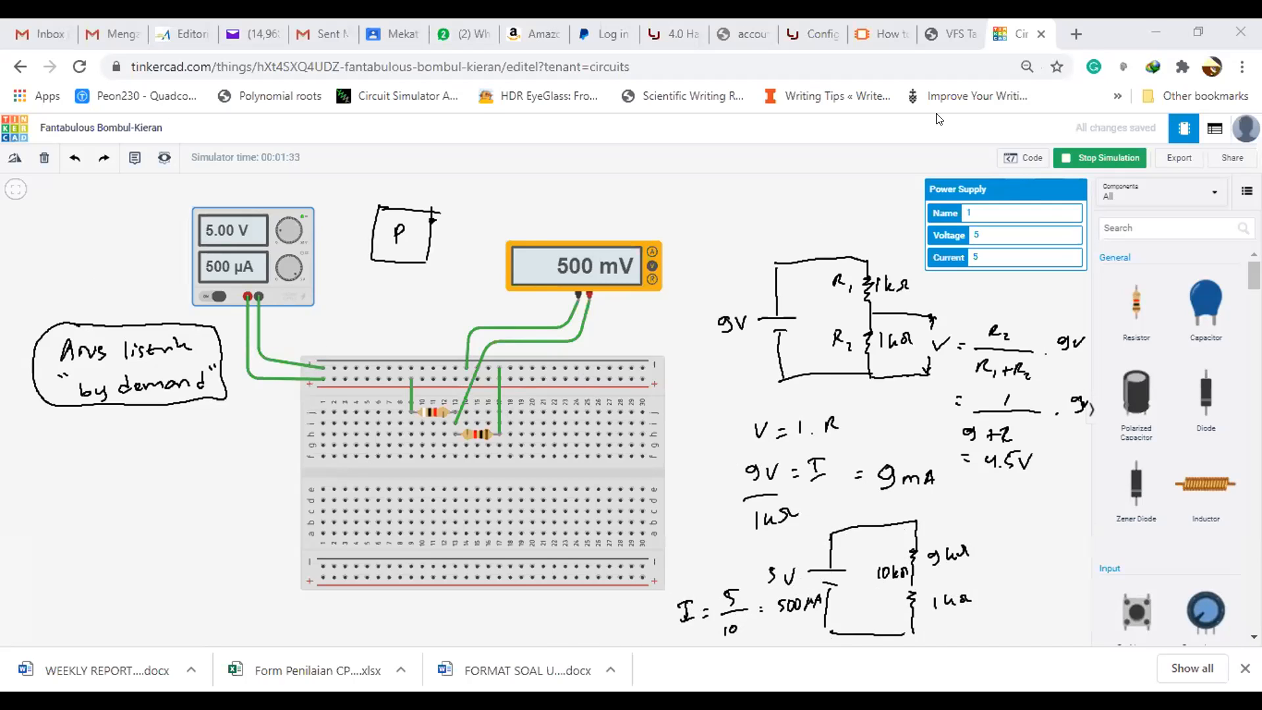
Step: Change the units of both breadboard resistors to Ω, making the first 9 Ω and the second 1 Ω
{"action": "left_click", "coordinate": [438, 406]}
{"action": "left_click", "coordinate": [1074, 235]}
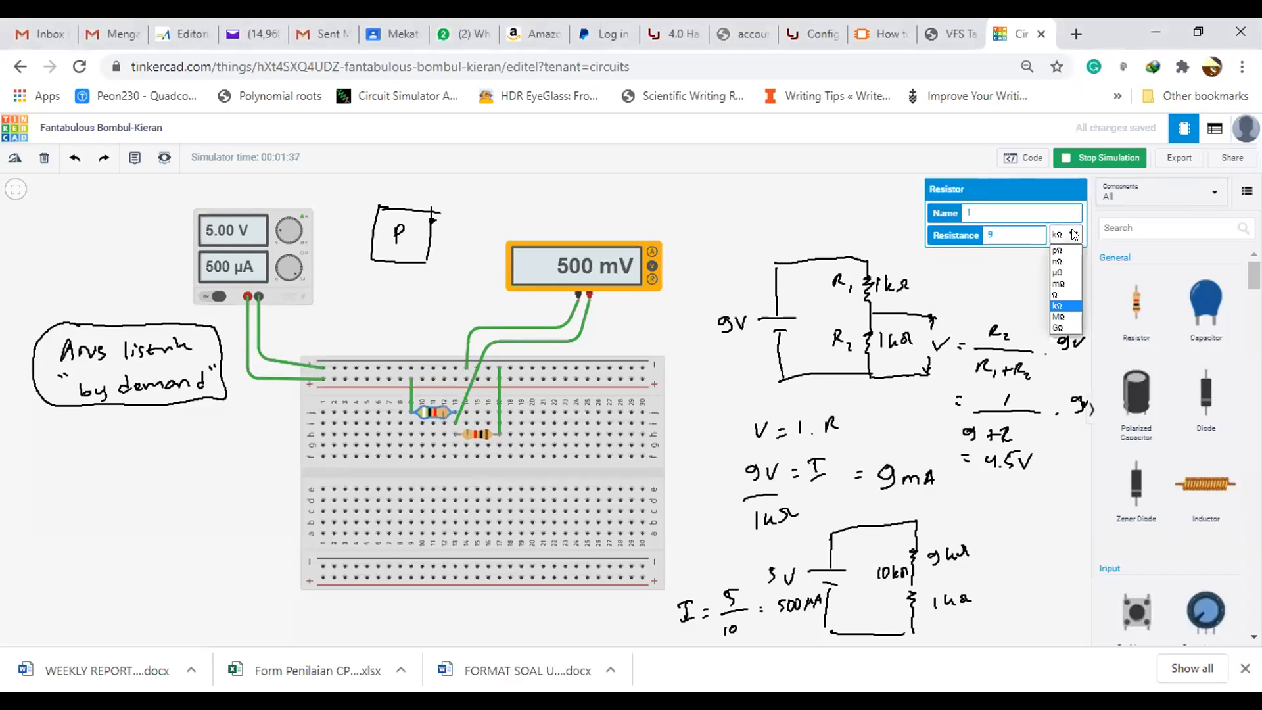
{"action": "left_click", "coordinate": [1056, 295]}
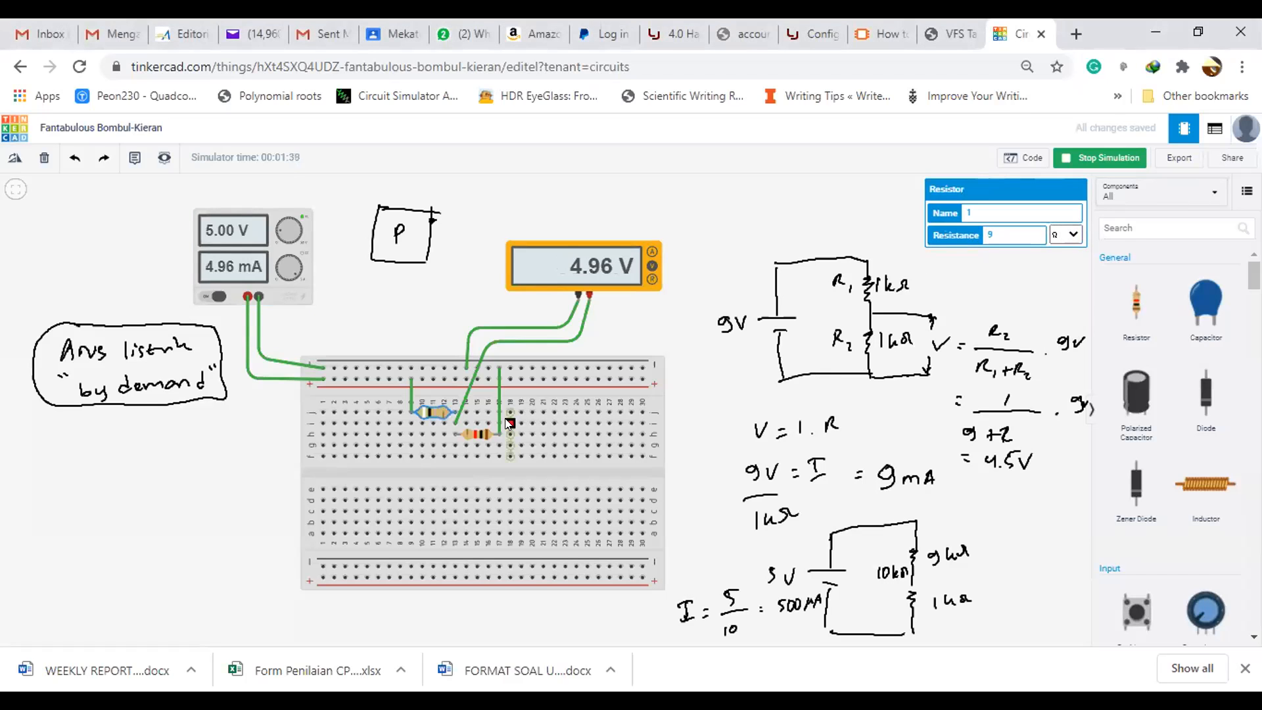
{"action": "left_click", "coordinate": [479, 431]}
{"action": "left_click", "coordinate": [1066, 235]}
{"action": "left_click", "coordinate": [1055, 292]}
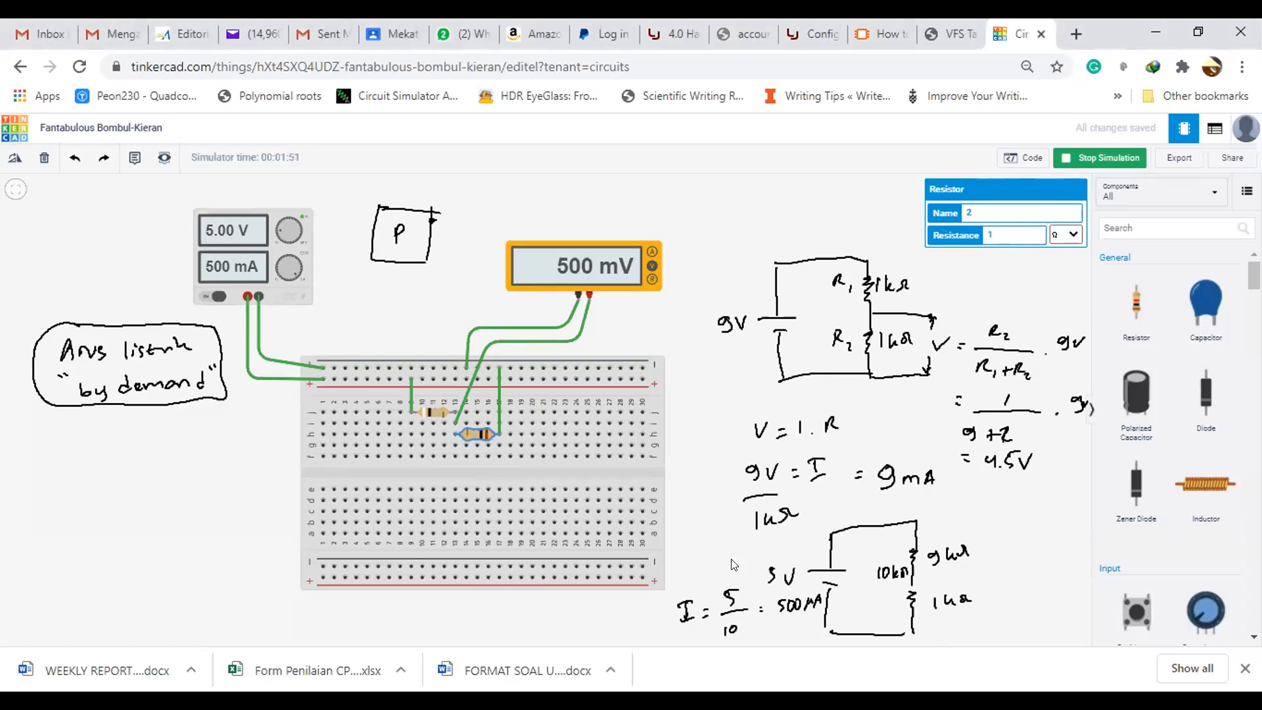
Step: Change the first resistor's unit back to kΩ for a resistance of 9 kΩ
{"action": "left_click", "coordinate": [436, 410]}
{"action": "left_click", "coordinate": [1071, 237]}
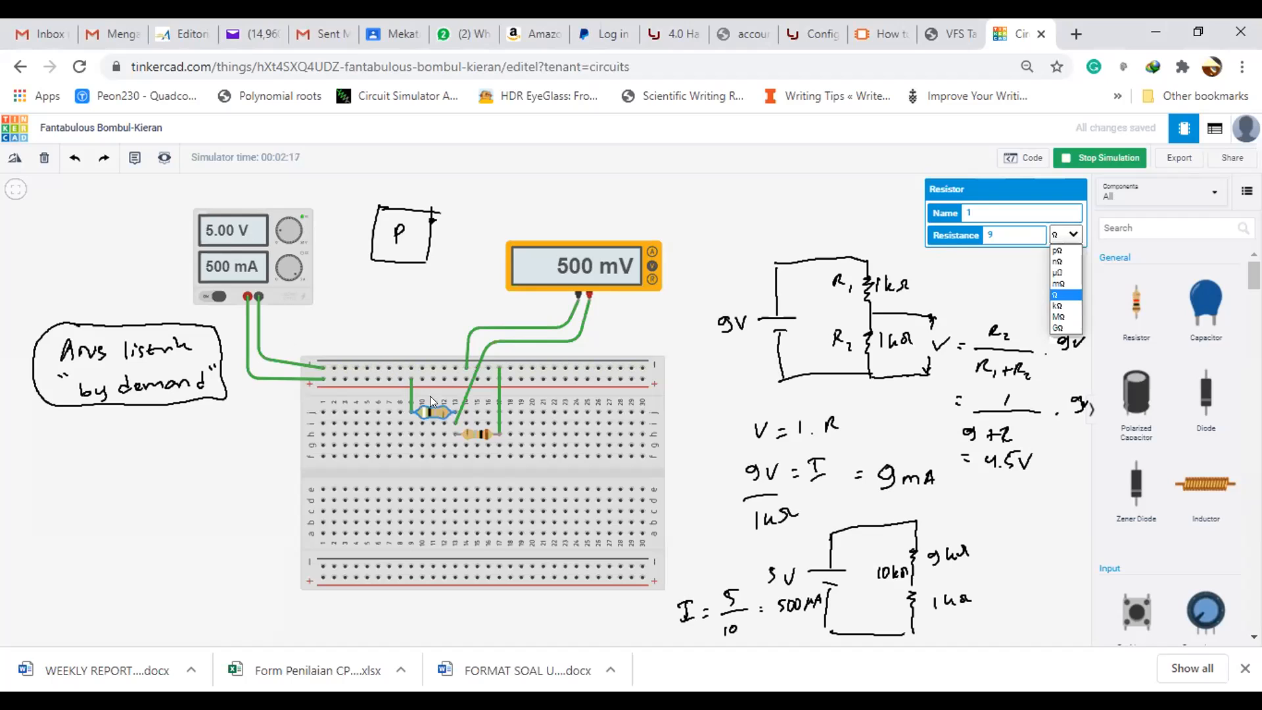
{"action": "left_click", "coordinate": [1065, 305]}
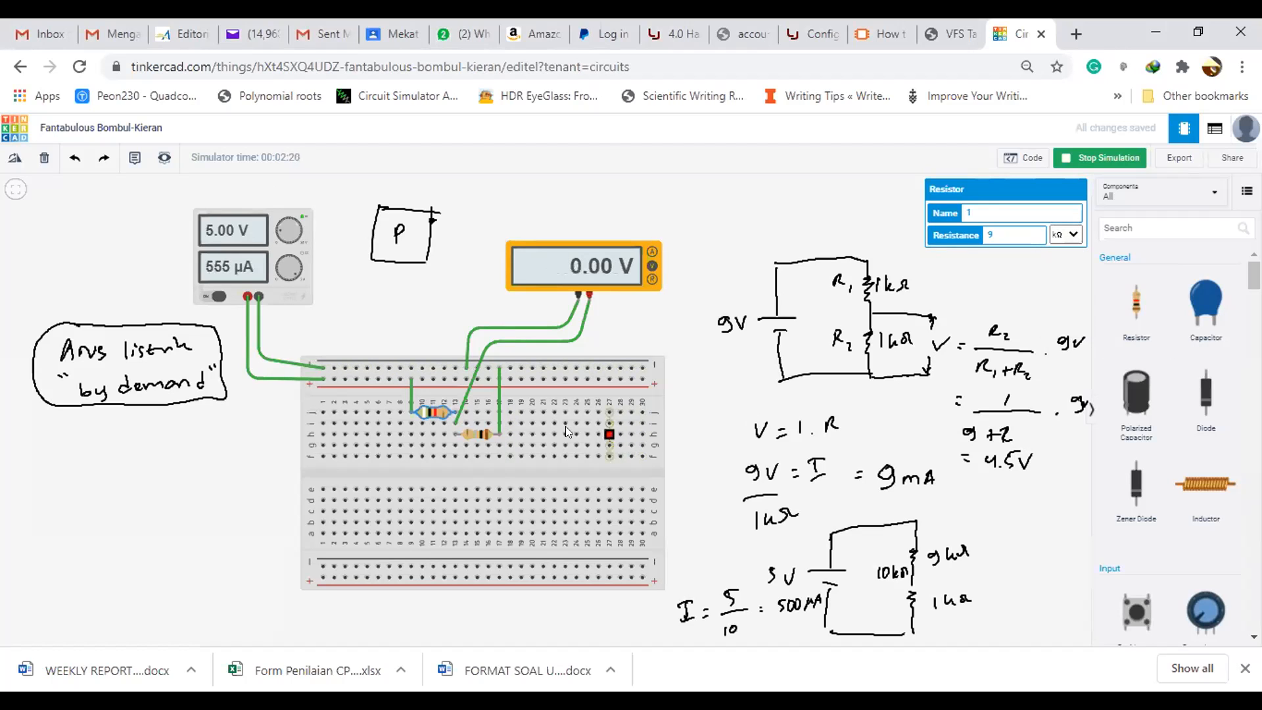
Step: Change the second resistor's unit back to kΩ for a resistance of 1 kΩ, and stop the simulation
{"action": "left_click", "coordinate": [477, 435]}
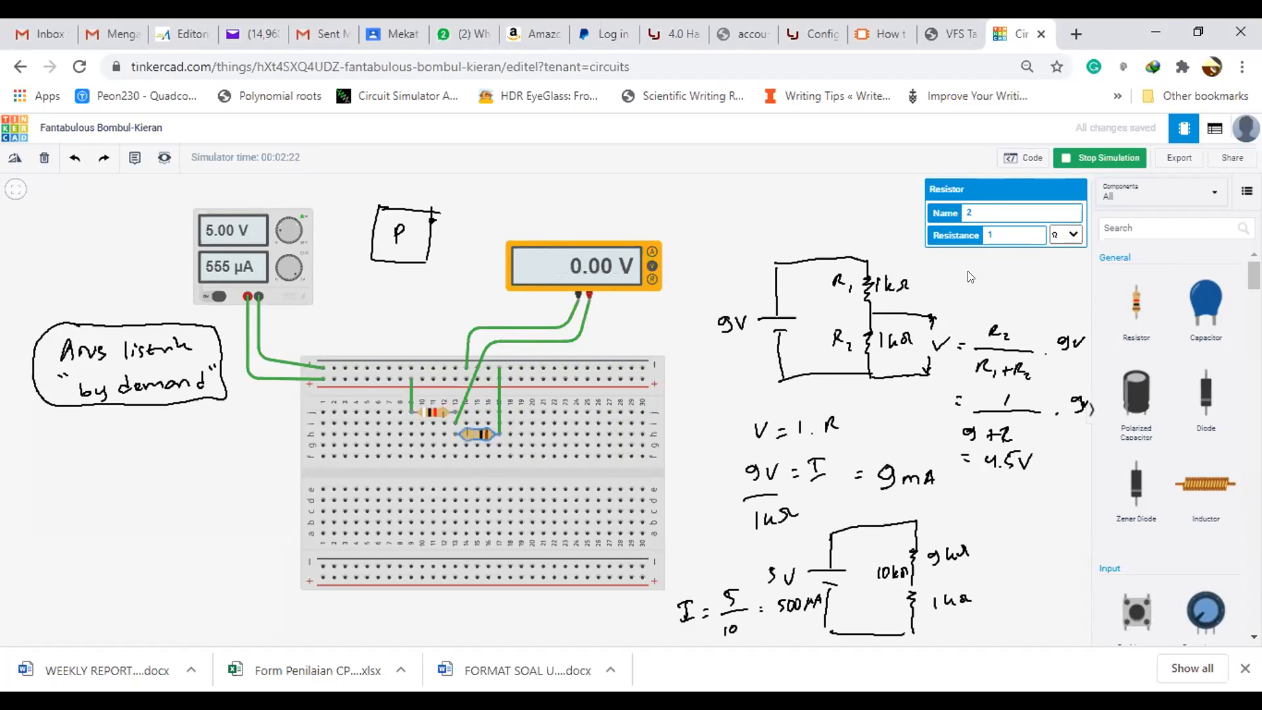
{"action": "left_click", "coordinate": [1065, 234]}
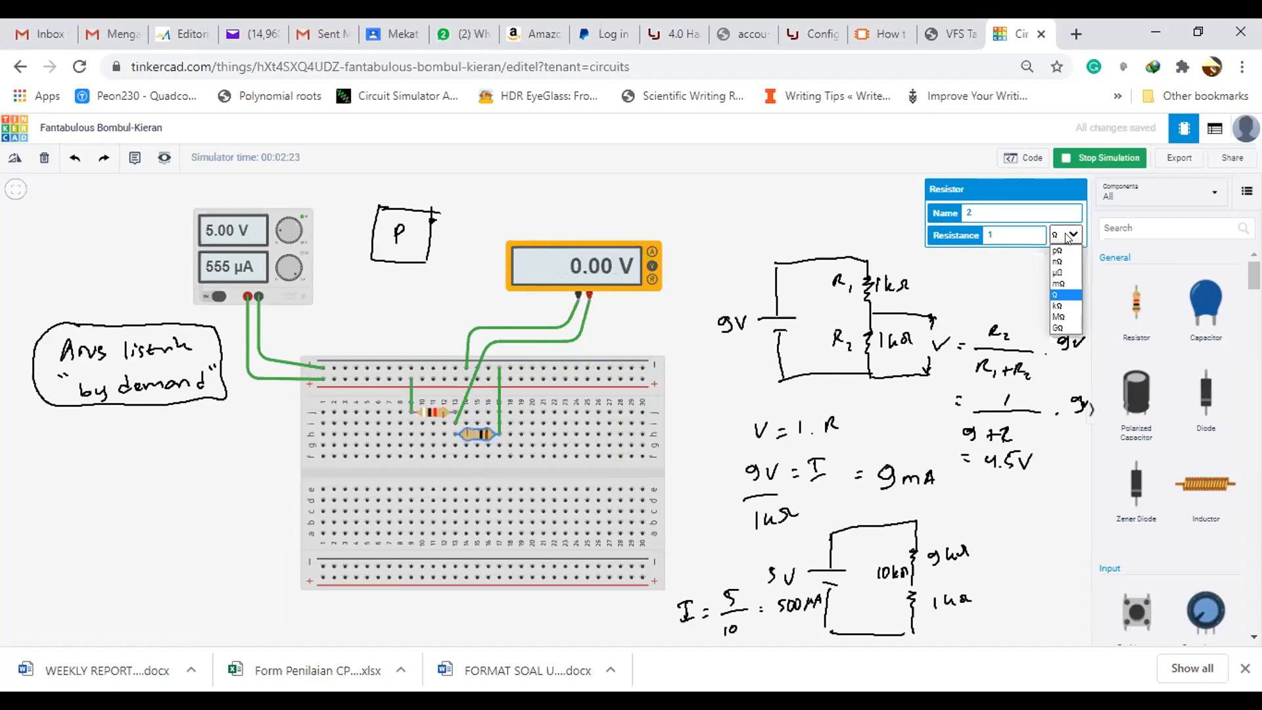
{"action": "left_click", "coordinate": [1056, 307]}
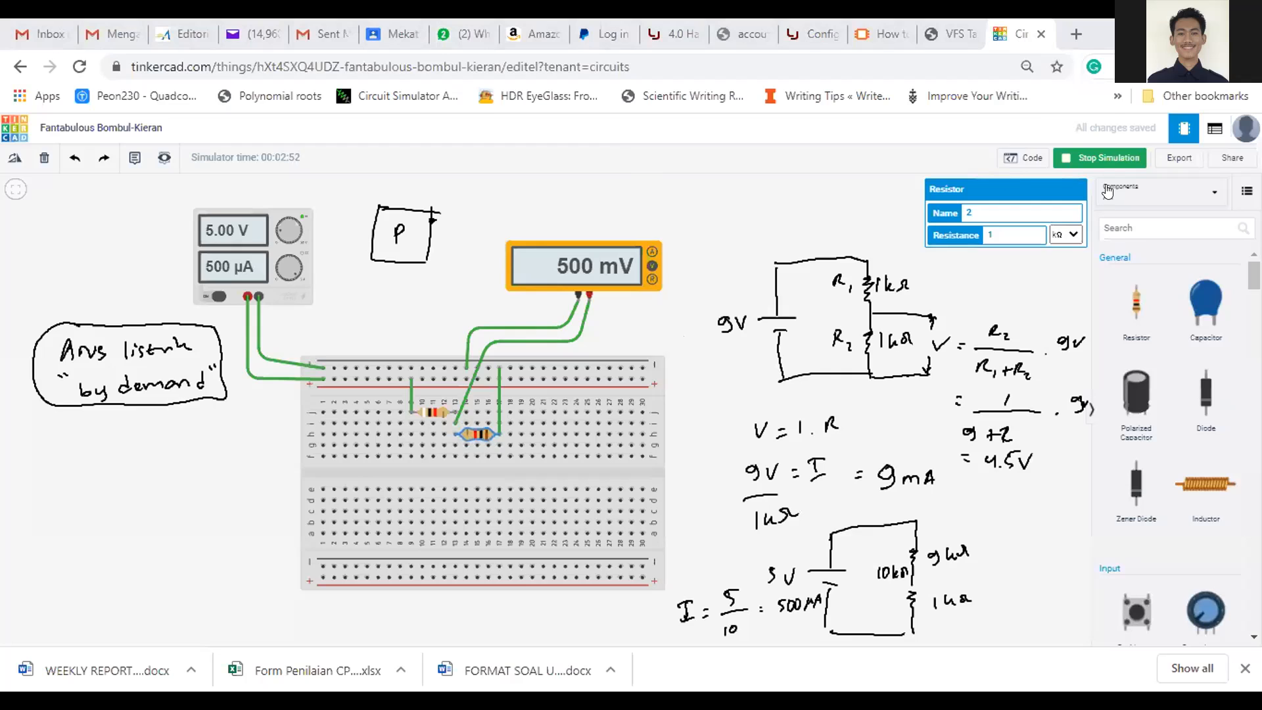
{"action": "left_click", "coordinate": [1086, 160]}
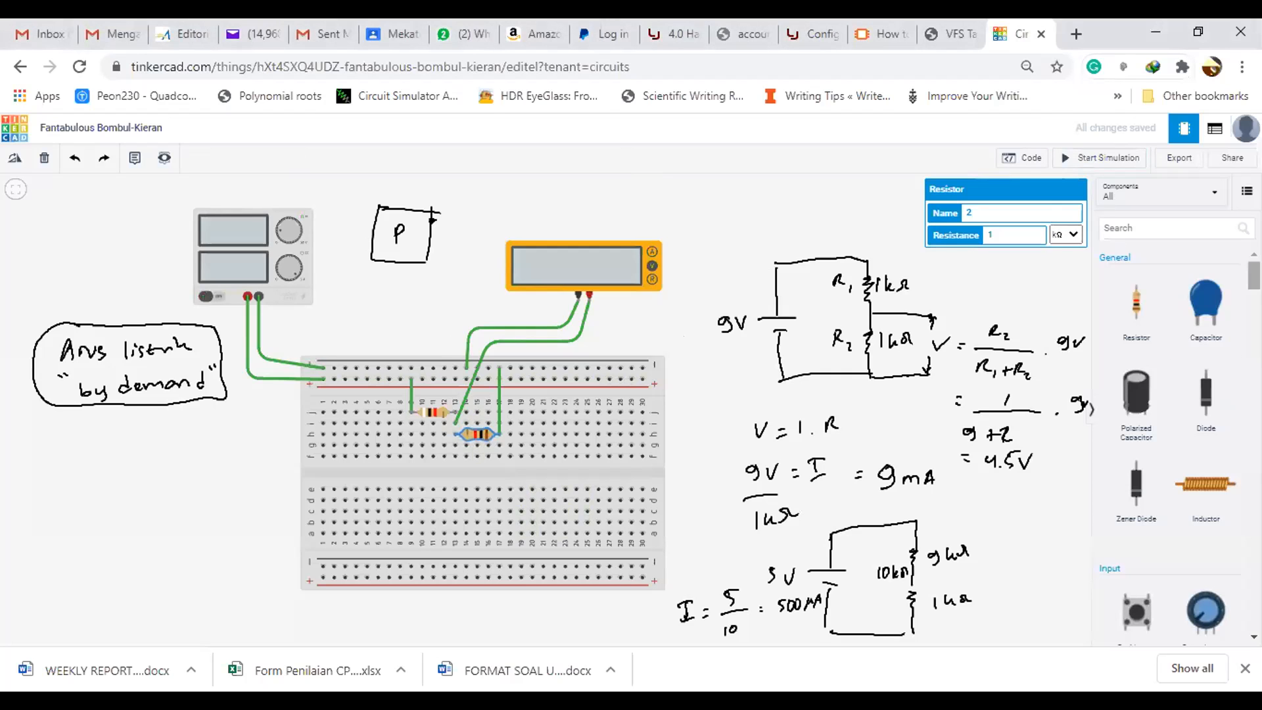
Step: Add a potentiometer from the input components to the breadboard, beside the first resistor and clear of it
{"action": "scroll", "coordinate": [1177, 447], "scroll_direction": "down", "scroll_amount": 10}
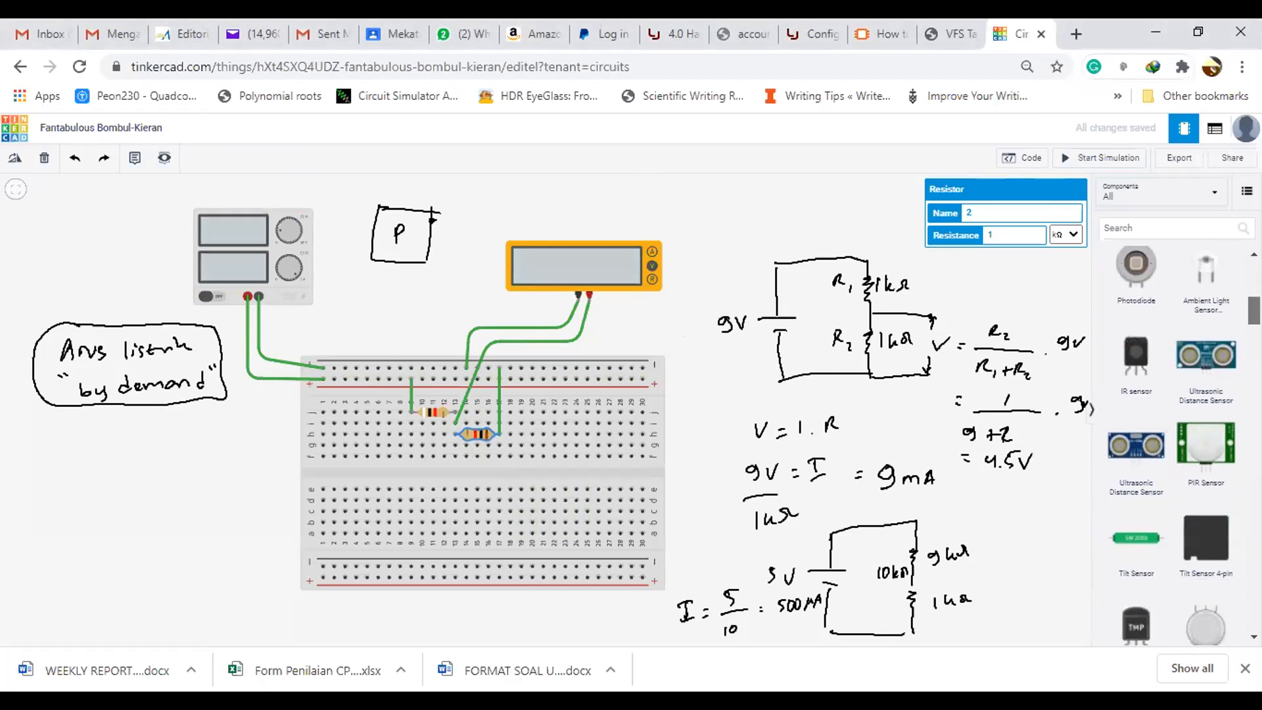
{"action": "scroll", "coordinate": [1176, 447], "scroll_direction": "down", "scroll_amount": 3}
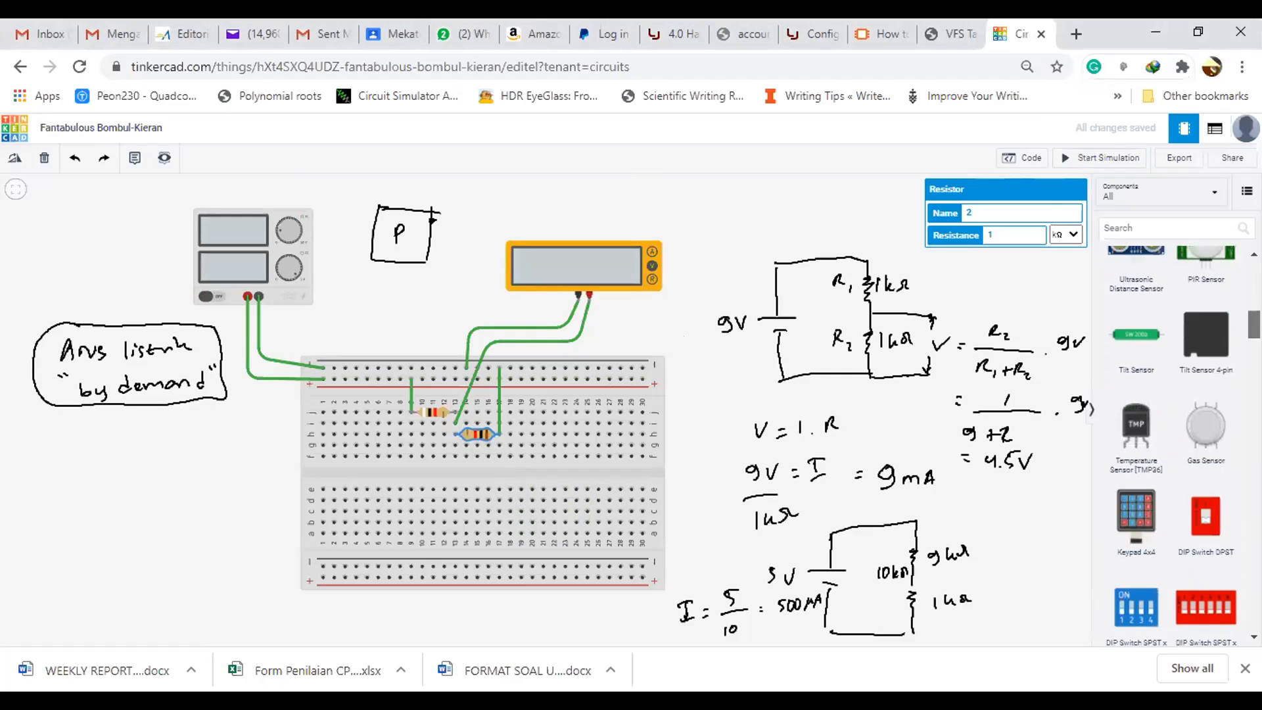
{"action": "scroll", "coordinate": [1177, 447], "scroll_direction": "up", "scroll_amount": 2}
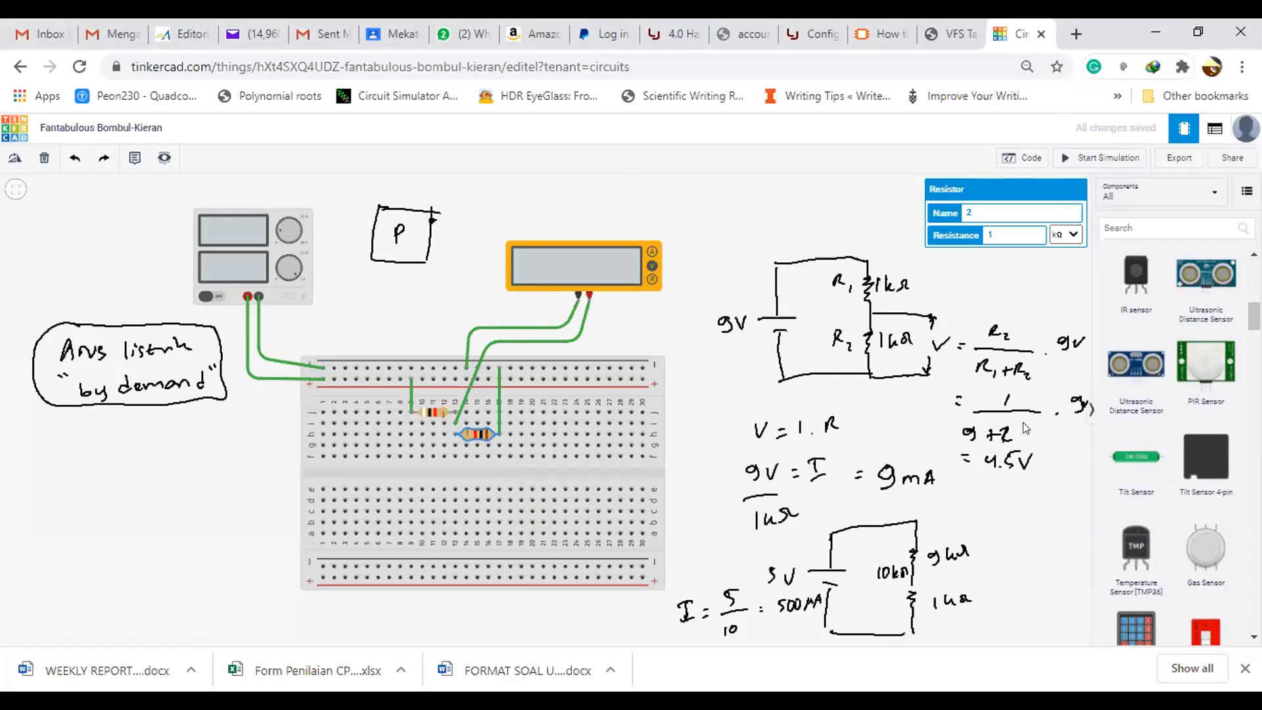
{"action": "left_click", "coordinate": [1058, 577]}
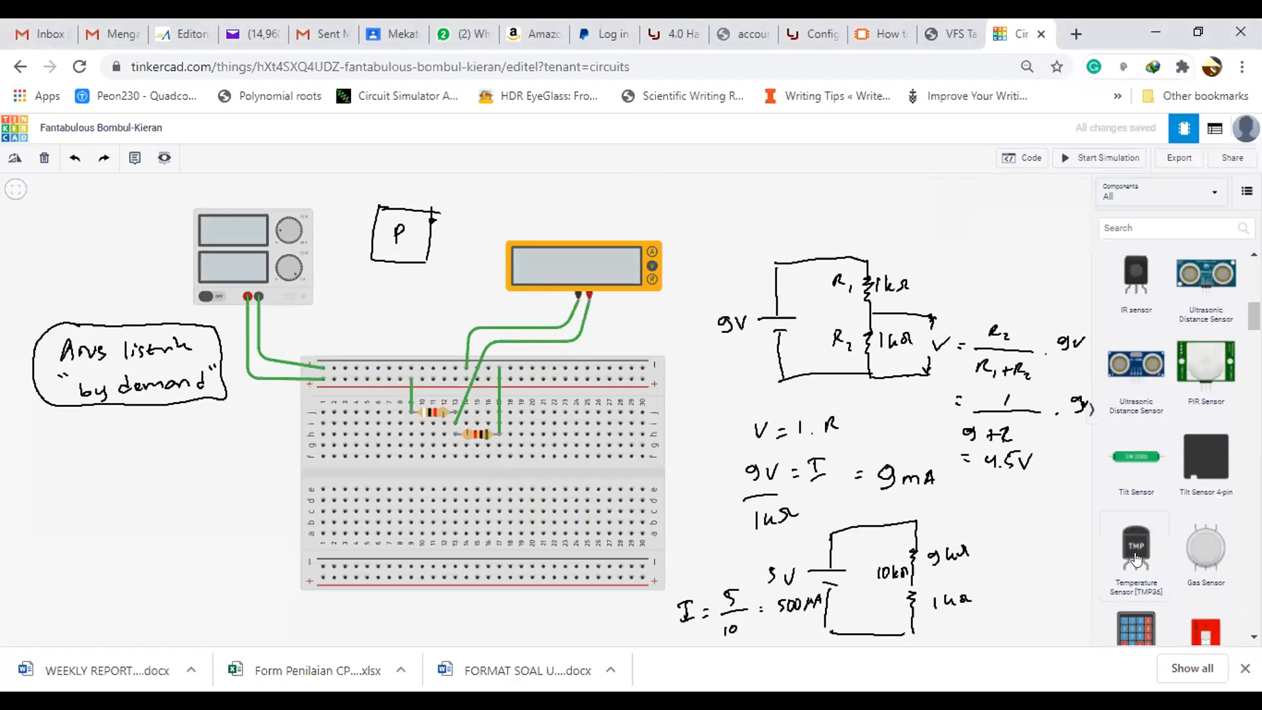
{"action": "left_click", "coordinate": [1136, 557]}
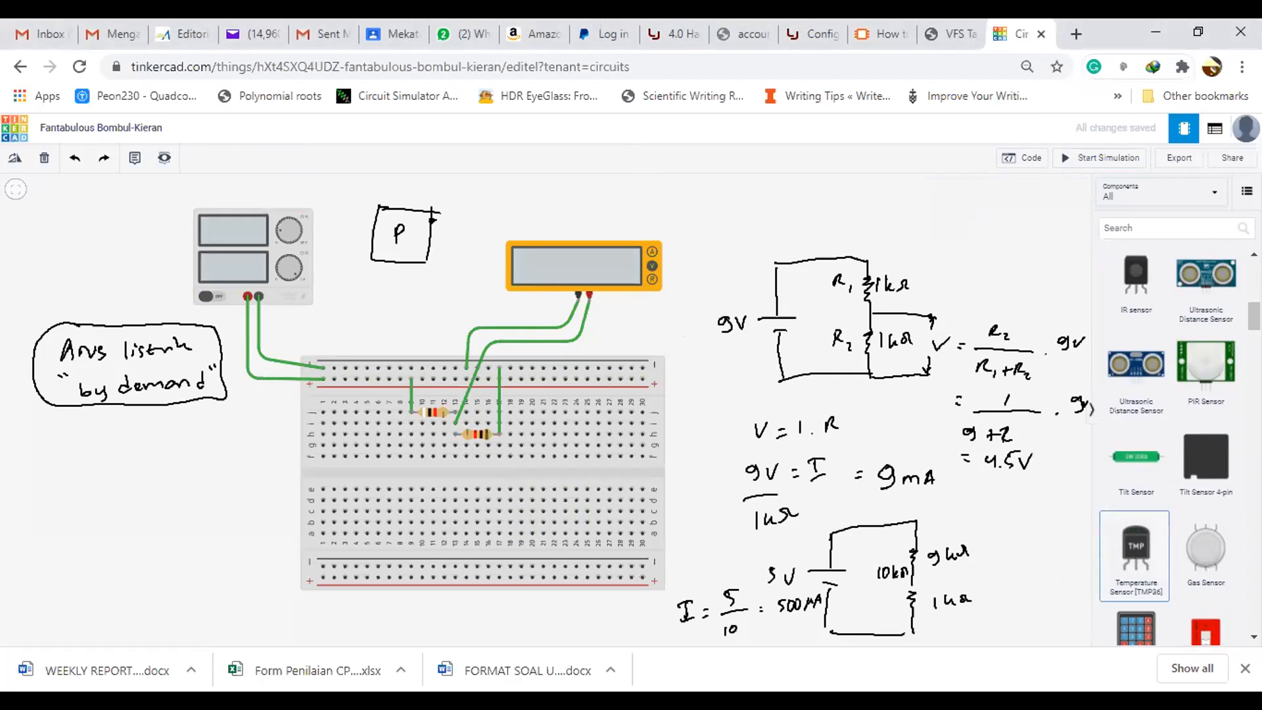
{"action": "left_click", "coordinate": [1132, 469]}
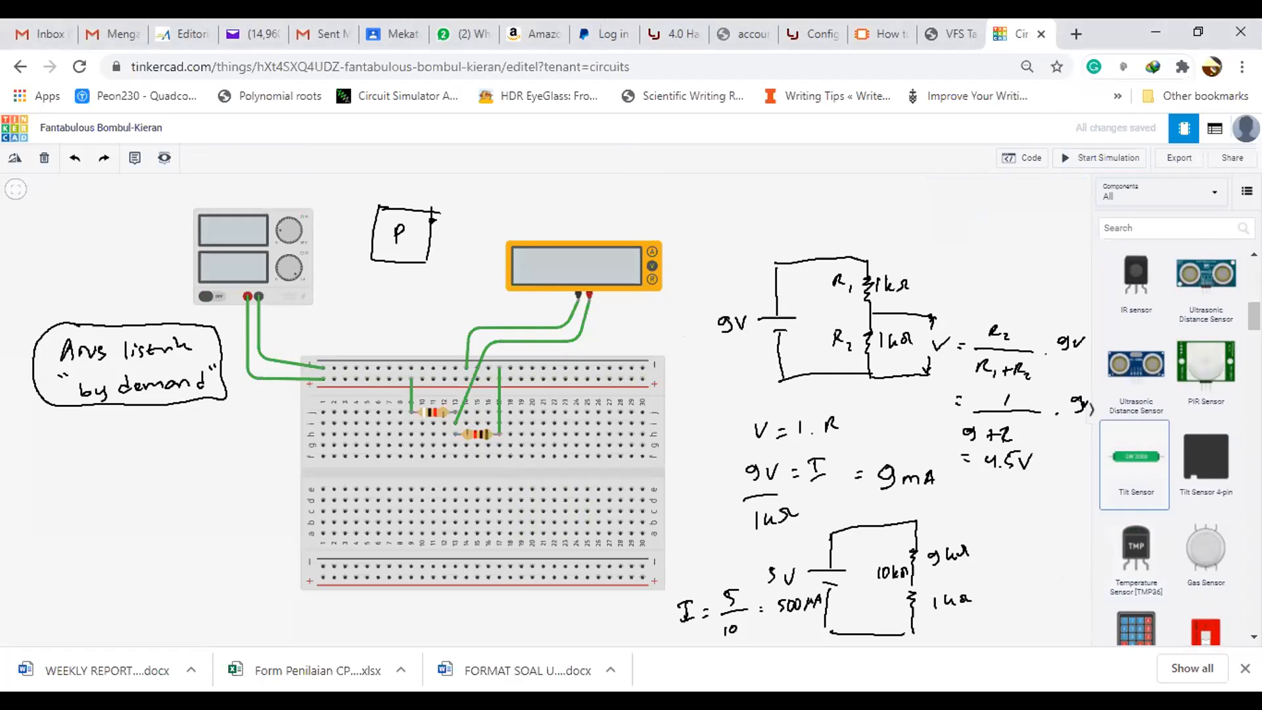
{"action": "scroll", "coordinate": [1170, 447], "scroll_direction": "up", "scroll_amount": 4}
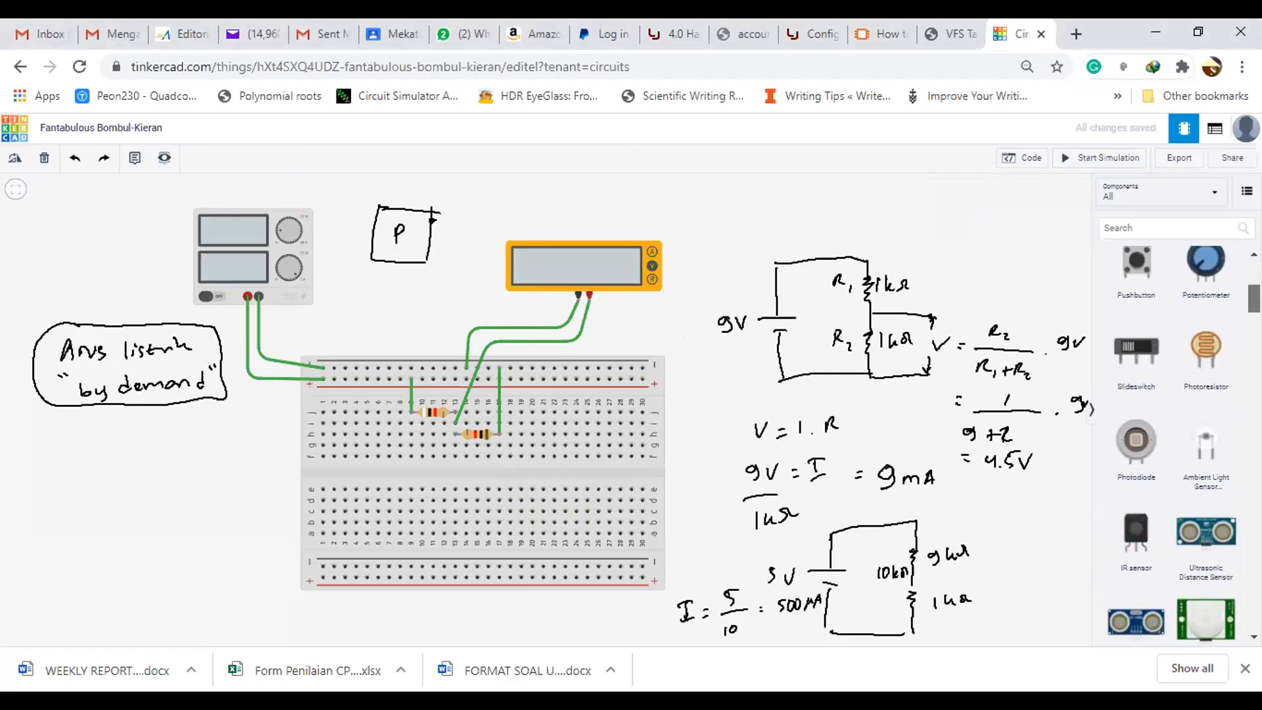
{"action": "scroll", "coordinate": [1177, 447], "scroll_direction": "up", "scroll_amount": 1}
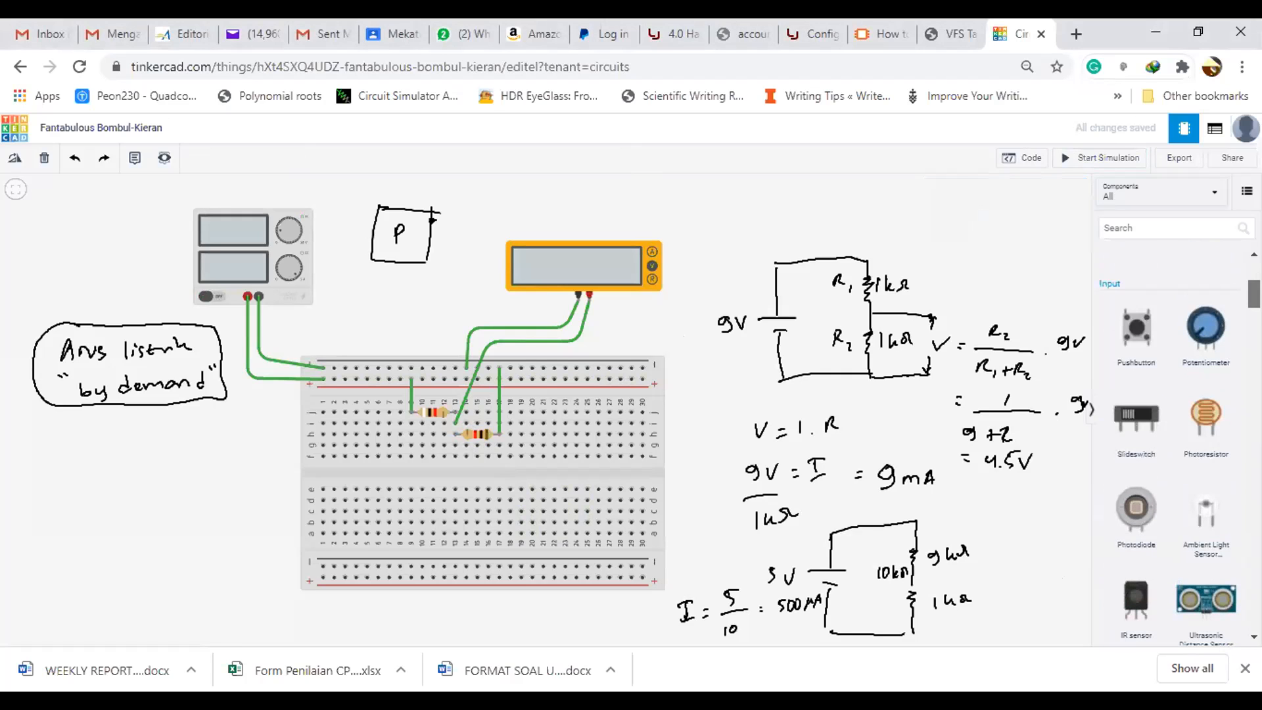
{"action": "left_click_drag", "start_coordinate": [1205, 326], "coordinate": [430, 355]}
{"action": "left_click_drag", "start_coordinate": [431, 437], "coordinate": [359, 451]}
{"action": "left_click", "coordinate": [452, 296]}
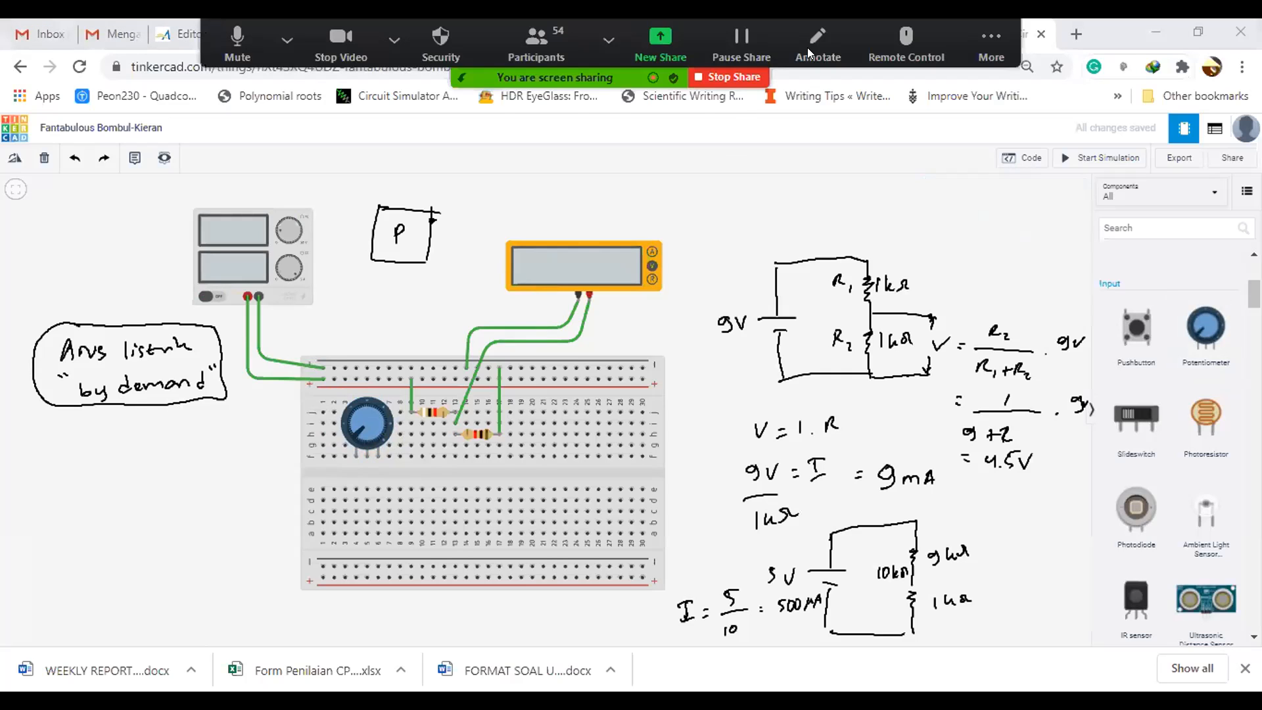
Step: Annotate the canvas: circle R1 and R2 in the first schematic and sketch an open zigzag resistance ring below the "by demand" note
{"action": "left_click", "coordinate": [813, 48]}
{"action": "mouse_move", "coordinate": [866, 260]}
{"action": "left_mouse_down"}
{"action": "mouse_move", "coordinate": [826, 315]}
{"action": "mouse_move", "coordinate": [894, 358]}
{"action": "mouse_move", "coordinate": [868, 255]}
{"action": "left_mouse_up"}
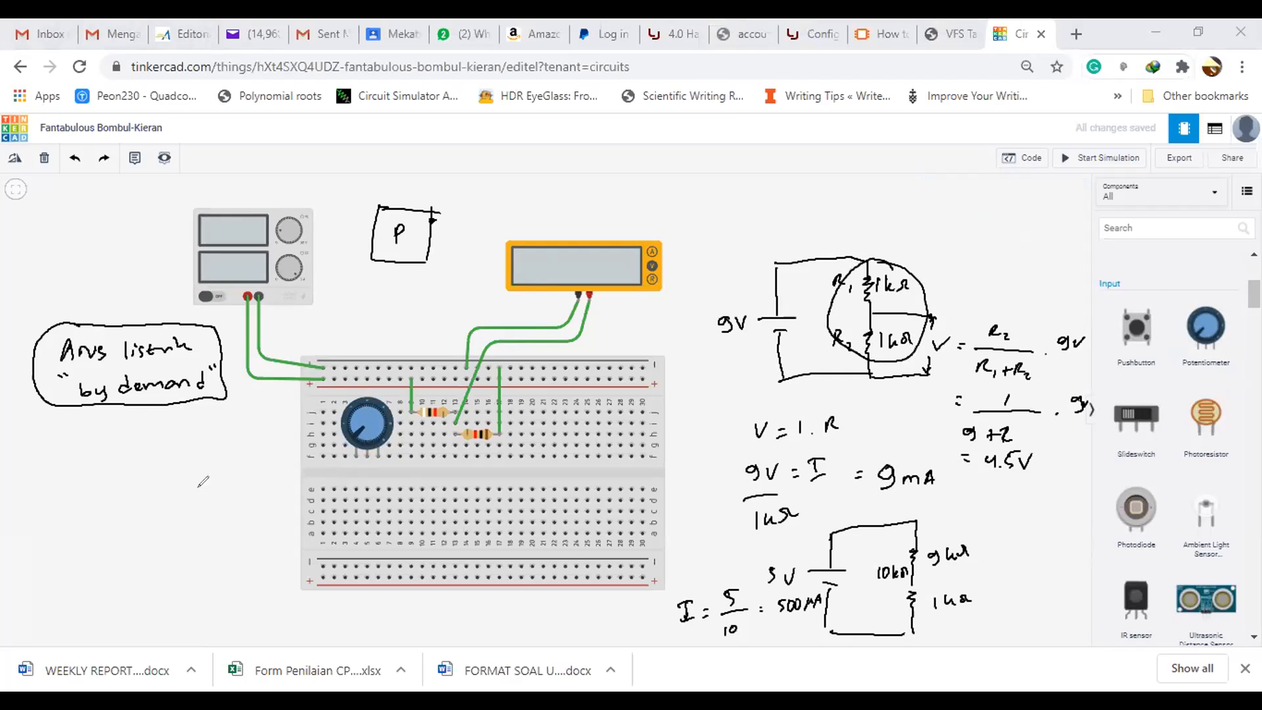
{"action": "mouse_move", "coordinate": [156, 504]}
{"action": "left_mouse_down"}
{"action": "mouse_move", "coordinate": [129, 488]}
{"action": "mouse_move", "coordinate": [139, 479]}
{"action": "mouse_move", "coordinate": [126, 453]}
{"action": "mouse_move", "coordinate": [184, 422]}
{"action": "mouse_move", "coordinate": [209, 459]}
{"action": "mouse_move", "coordinate": [204, 488]}
{"action": "mouse_move", "coordinate": [177, 495]}
{"action": "left_mouse_up"}
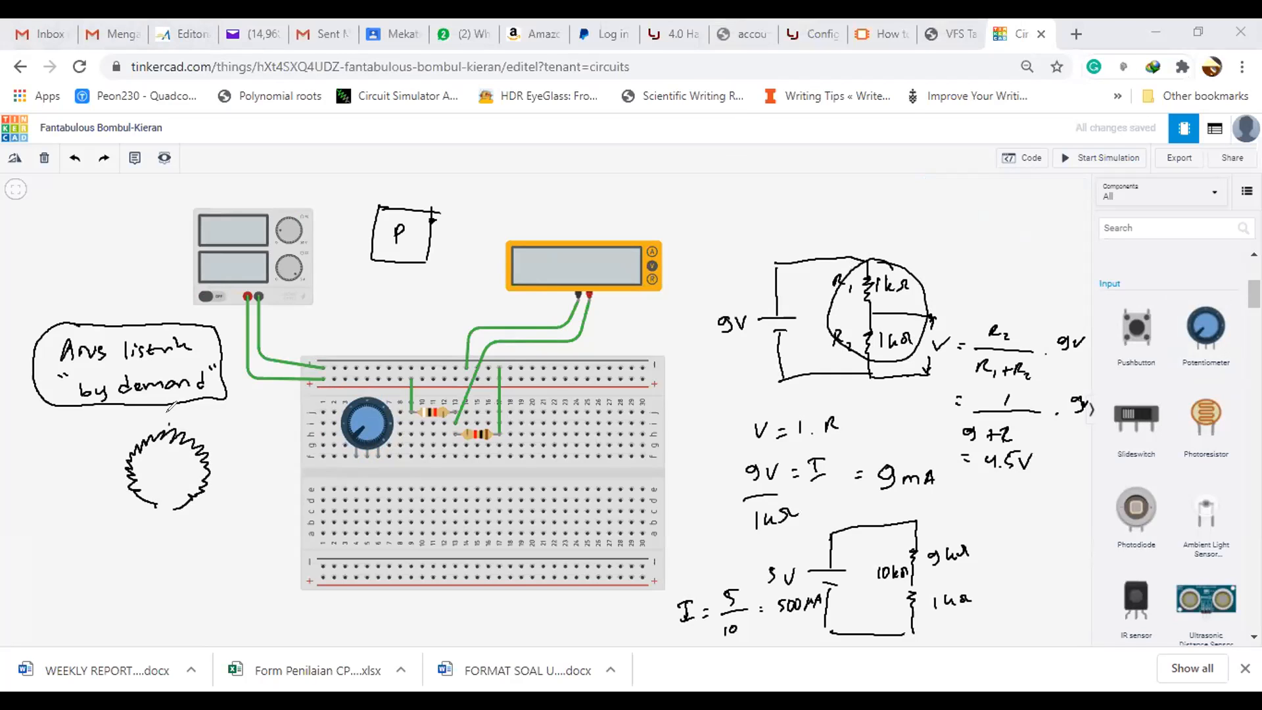
Step: Add a wiper mark on top of the zigzag ring, an outer arc with end ticks, and arrows for both rotation directions
{"action": "mouse_move", "coordinate": [166, 408]}
{"action": "left_mouse_down"}
{"action": "mouse_move", "coordinate": [166, 422]}
{"action": "mouse_move", "coordinate": [170, 406]}
{"action": "mouse_move", "coordinate": [125, 439]}
{"action": "mouse_move", "coordinate": [113, 476]}
{"action": "left_mouse_up"}
{"action": "mouse_move", "coordinate": [176, 415]}
{"action": "left_mouse_down"}
{"action": "mouse_move", "coordinate": [232, 451]}
{"action": "mouse_move", "coordinate": [222, 480]}
{"action": "left_mouse_up"}
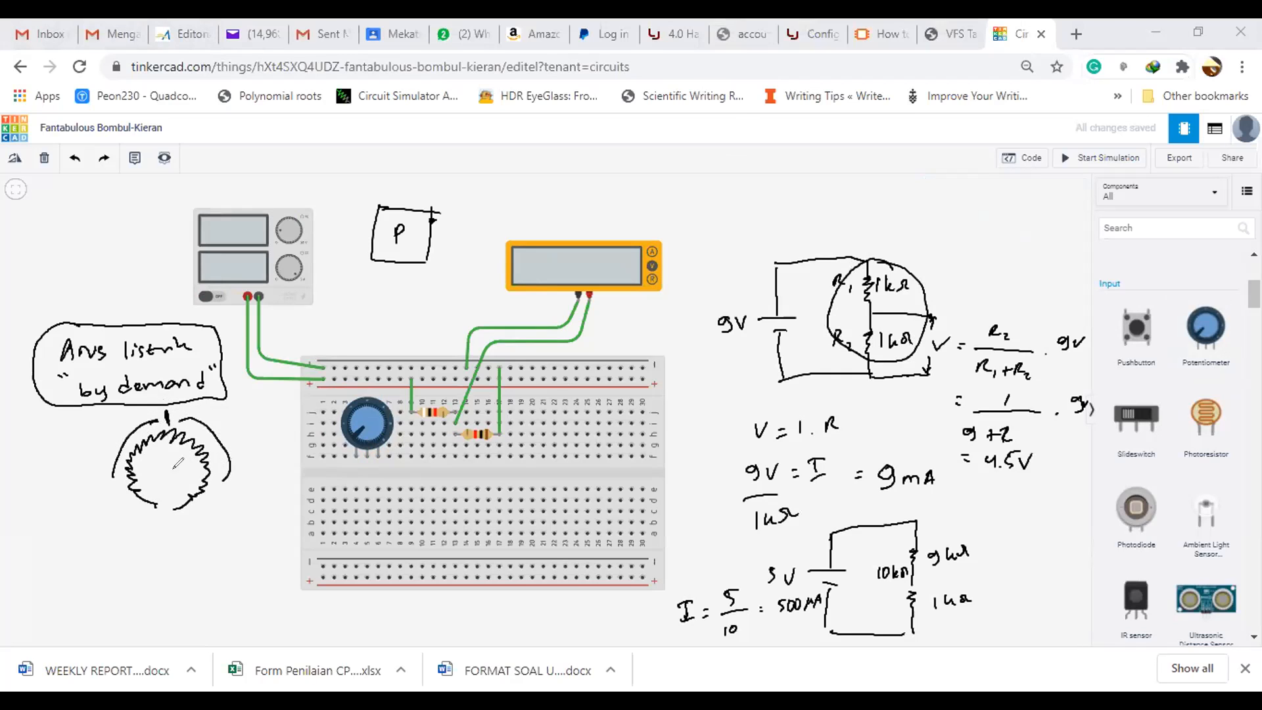
{"action": "left_click_drag", "start_coordinate": [113, 475], "coordinate": [125, 499]}
{"action": "left_click_drag", "start_coordinate": [222, 480], "coordinate": [214, 497]}
{"action": "mouse_move", "coordinate": [160, 420]}
{"action": "left_mouse_down"}
{"action": "mouse_move", "coordinate": [180, 418]}
{"action": "mouse_move", "coordinate": [150, 415]}
{"action": "mouse_move", "coordinate": [208, 415]}
{"action": "left_mouse_up"}
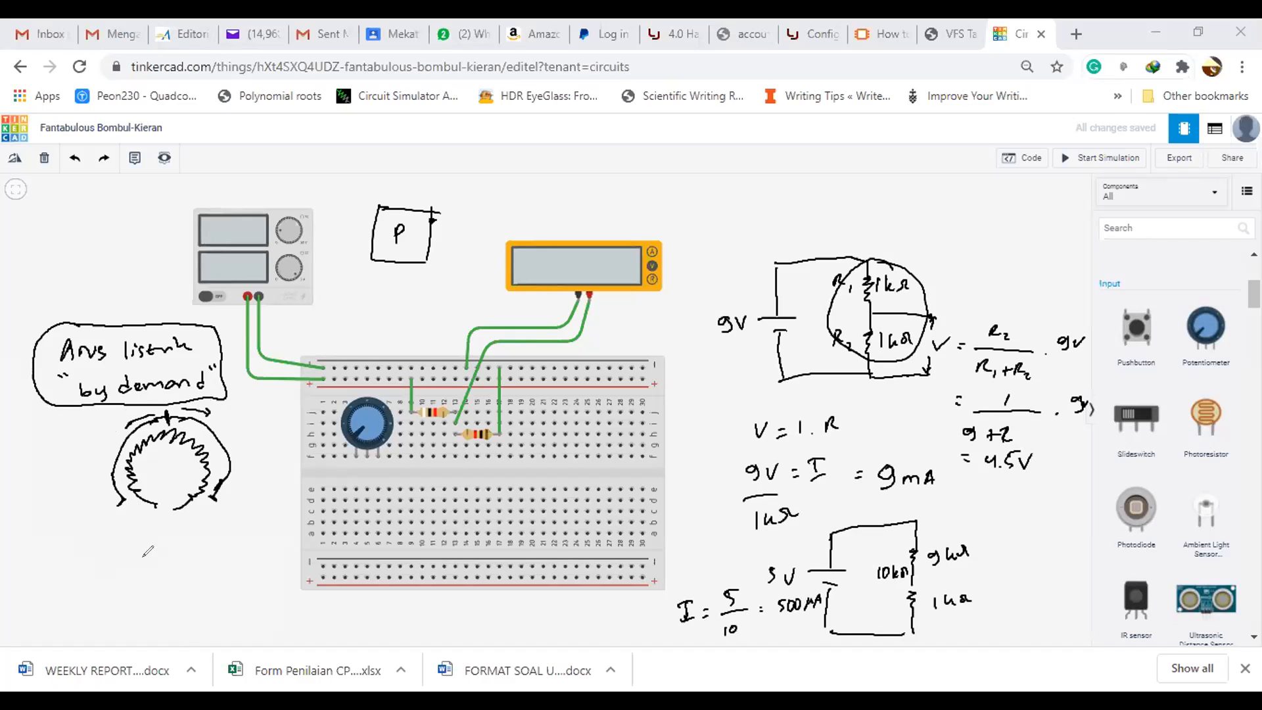
Step: Label the ring 10kΩ and sketch its equivalent below: two boxed series resistors labelled 5kΩ with an arrow at their midpoint
{"action": "left_click_drag", "start_coordinate": [33, 579], "coordinate": [179, 566]}
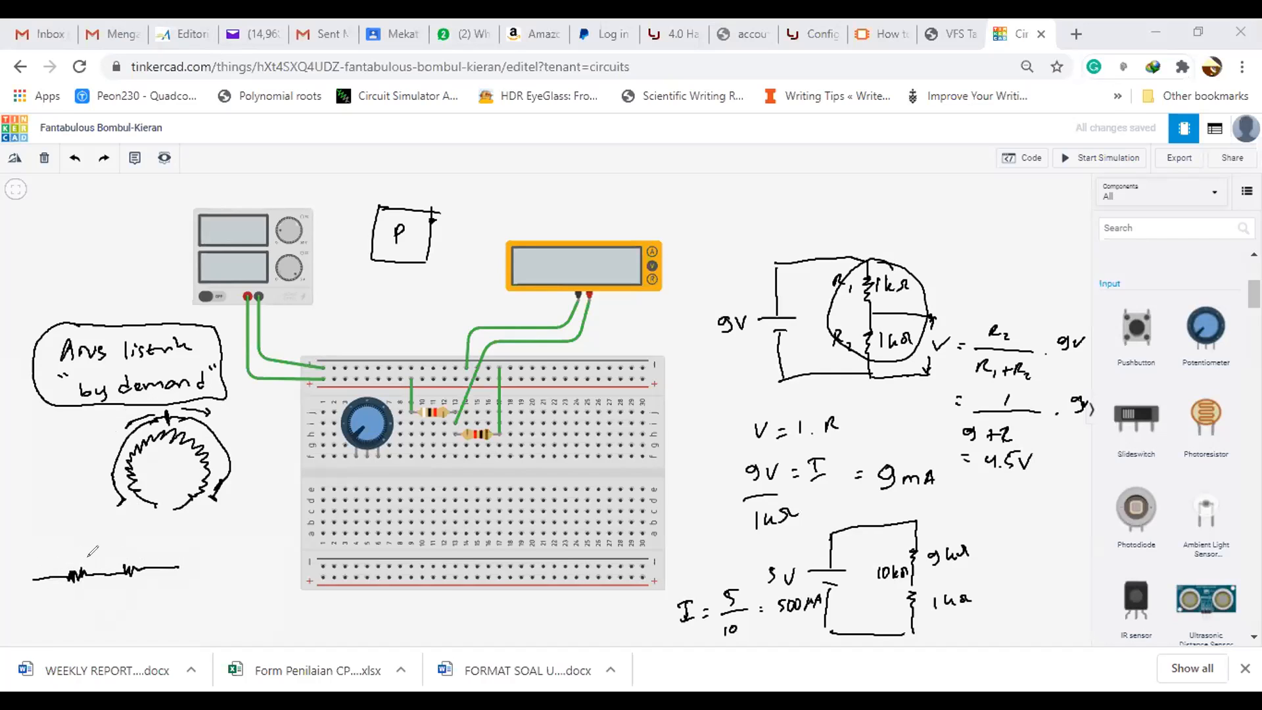
{"action": "left_click_drag", "start_coordinate": [103, 575], "coordinate": [103, 544]}
{"action": "mouse_move", "coordinate": [159, 472]}
{"action": "left_mouse_down"}
{"action": "mouse_move", "coordinate": [160, 484]}
{"action": "mouse_move", "coordinate": [192, 478]}
{"action": "left_mouse_up"}
{"action": "mouse_move", "coordinate": [55, 550]}
{"action": "left_mouse_down"}
{"action": "mouse_move", "coordinate": [54, 564]}
{"action": "mouse_move", "coordinate": [159, 540]}
{"action": "mouse_move", "coordinate": [57, 595]}
{"action": "mouse_move", "coordinate": [175, 551]}
{"action": "mouse_move", "coordinate": [71, 523]}
{"action": "mouse_move", "coordinate": [57, 547]}
{"action": "left_mouse_up"}
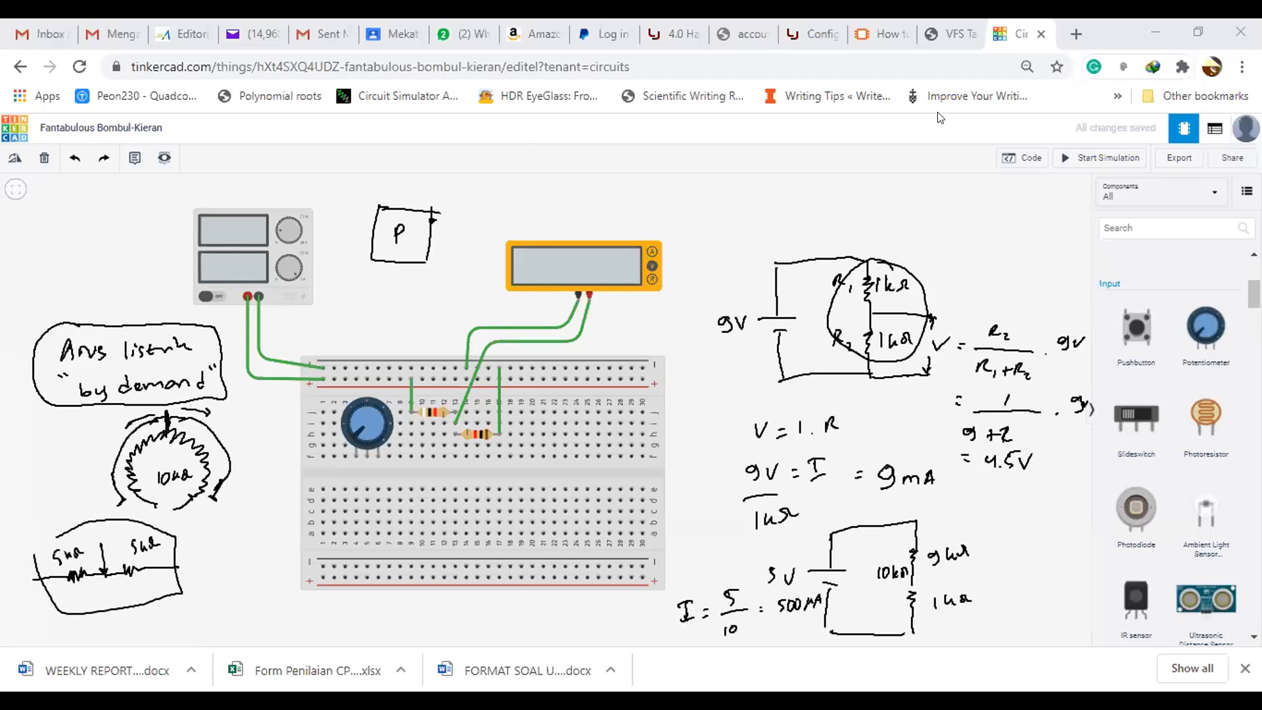
Step: Move the potentiometer up on the breadboard and wire both its outer terminals to the positive rail
{"action": "left_click", "coordinate": [376, 423]}
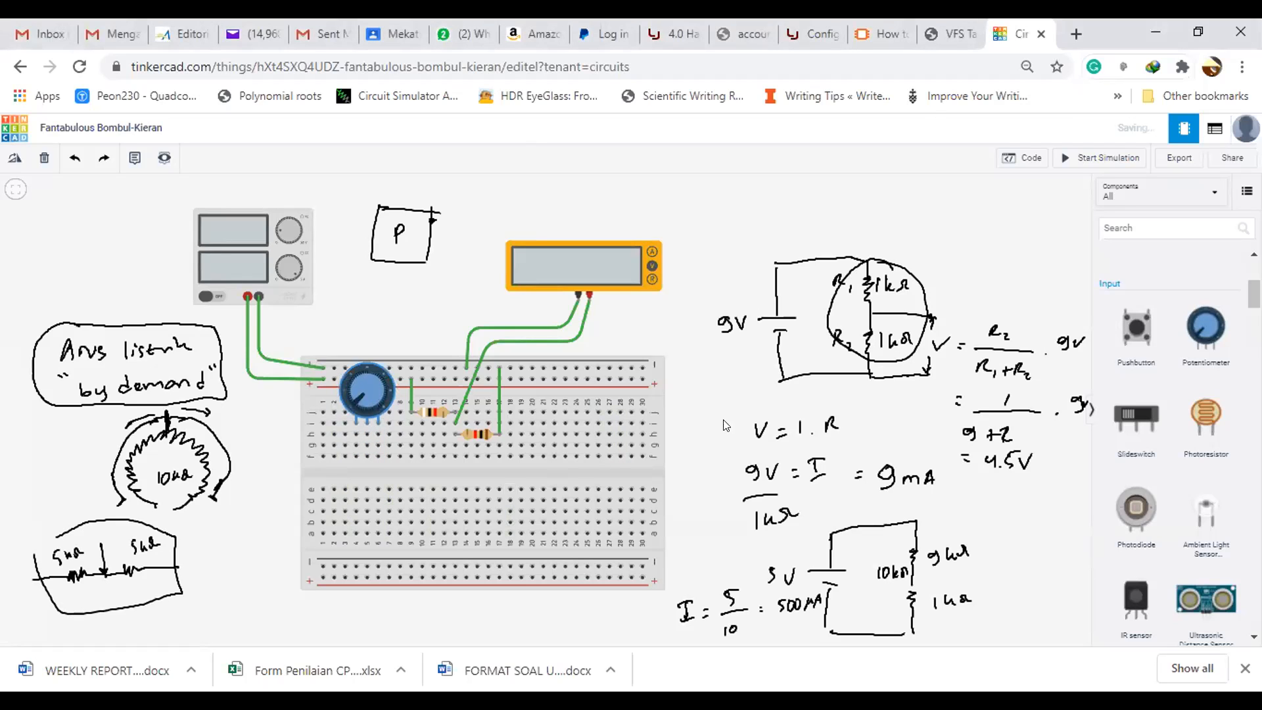
{"action": "left_click", "coordinate": [357, 433]}
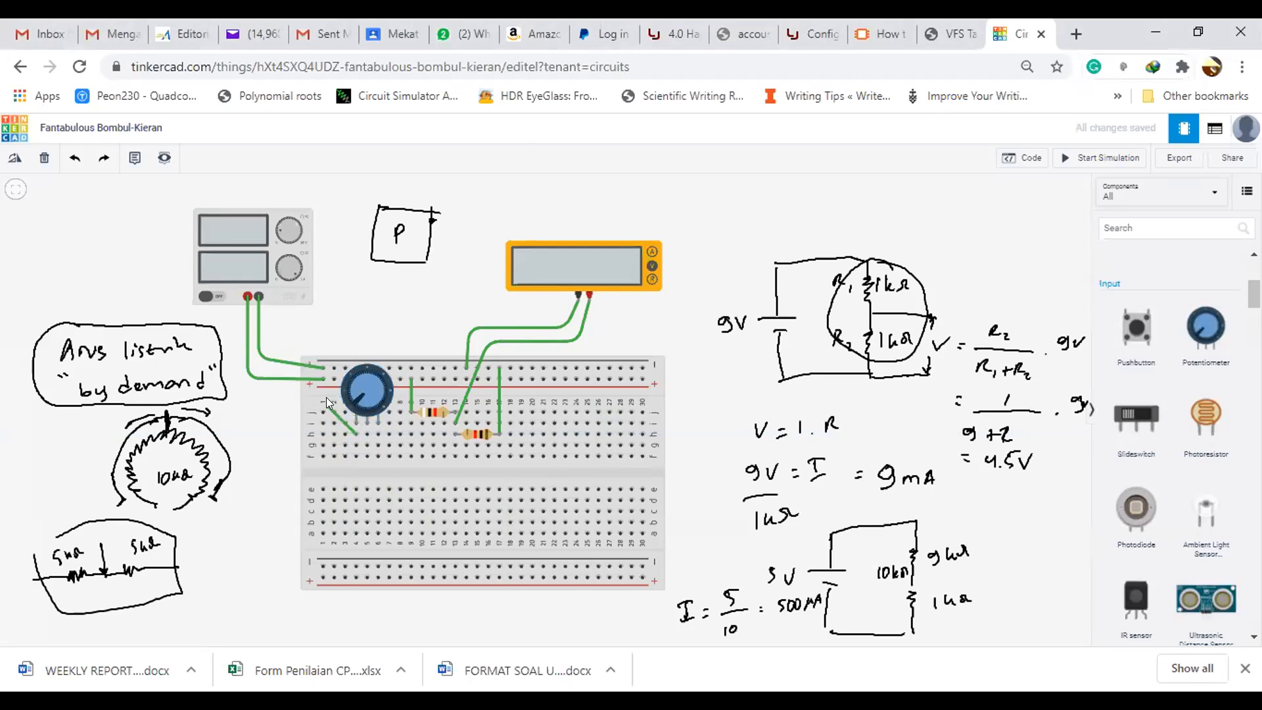
{"action": "left_click", "coordinate": [334, 379]}
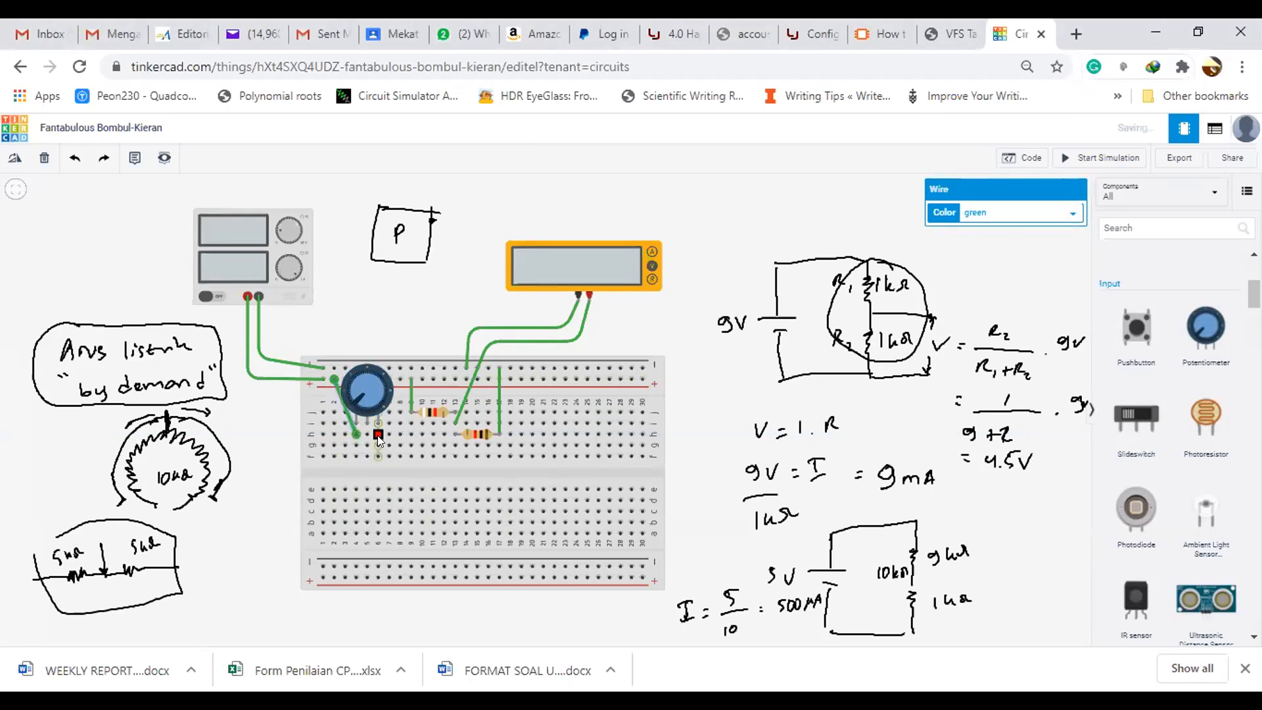
{"action": "left_click", "coordinate": [379, 437]}
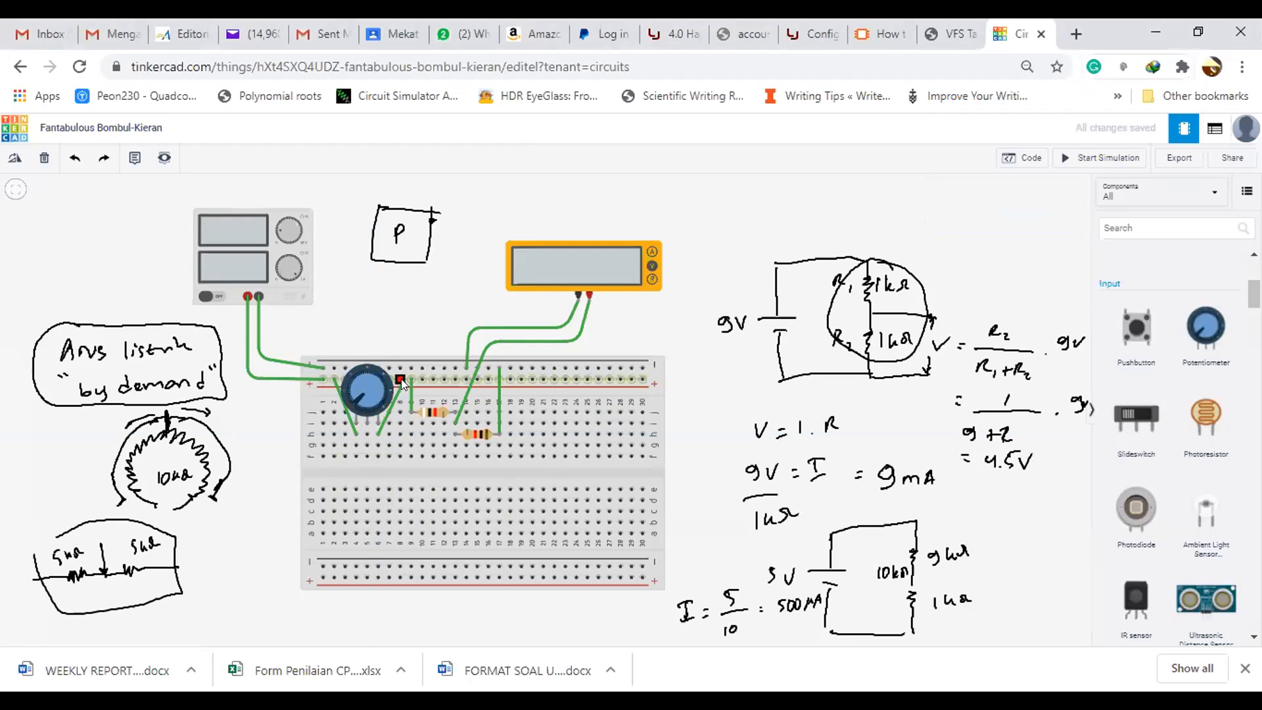
{"action": "left_click", "coordinate": [400, 380]}
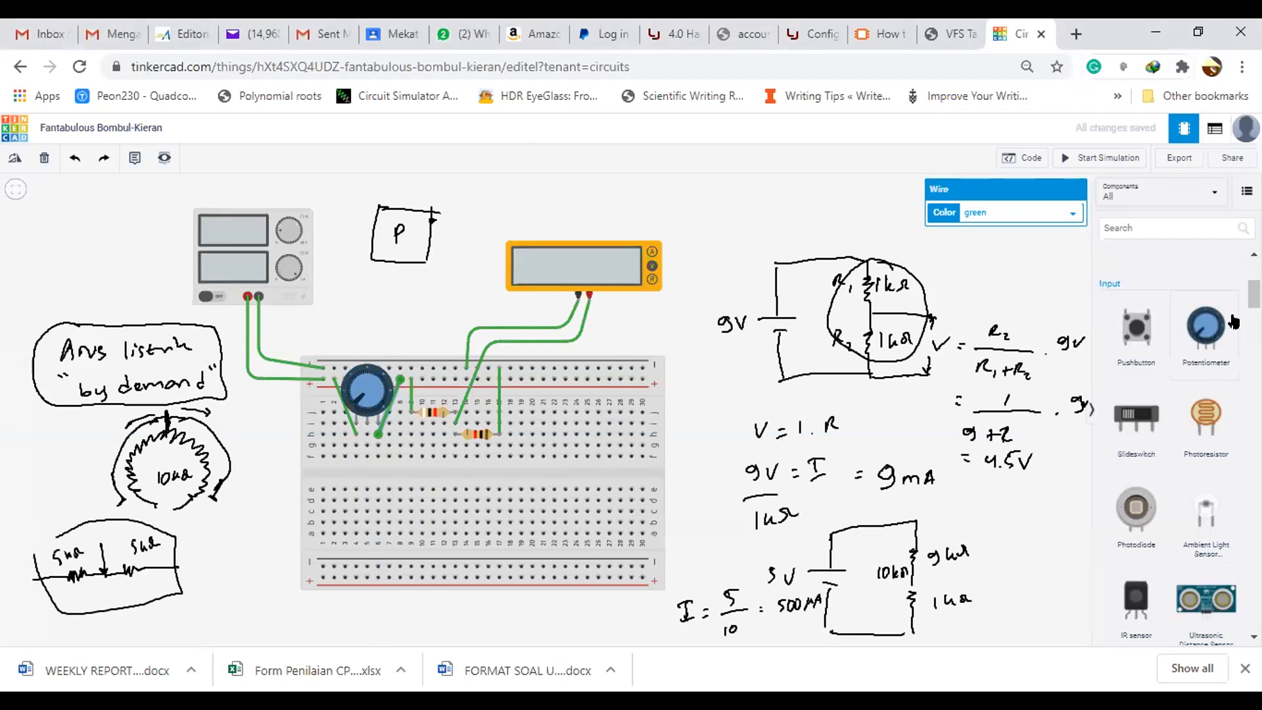
Step: Add a second multimeter from the instruments and place it on the breadboard beside the potentiometer
{"action": "left_click_drag", "start_coordinate": [1254, 295], "coordinate": [1252, 472]}
{"action": "mouse_move", "coordinate": [1135, 447]}
{"action": "left_mouse_down"}
{"action": "mouse_move", "coordinate": [287, 510]}
{"action": "mouse_move", "coordinate": [216, 487]}
{"action": "mouse_move", "coordinate": [348, 525]}
{"action": "left_mouse_up"}
{"action": "left_click_drag", "start_coordinate": [478, 521], "coordinate": [462, 469]}
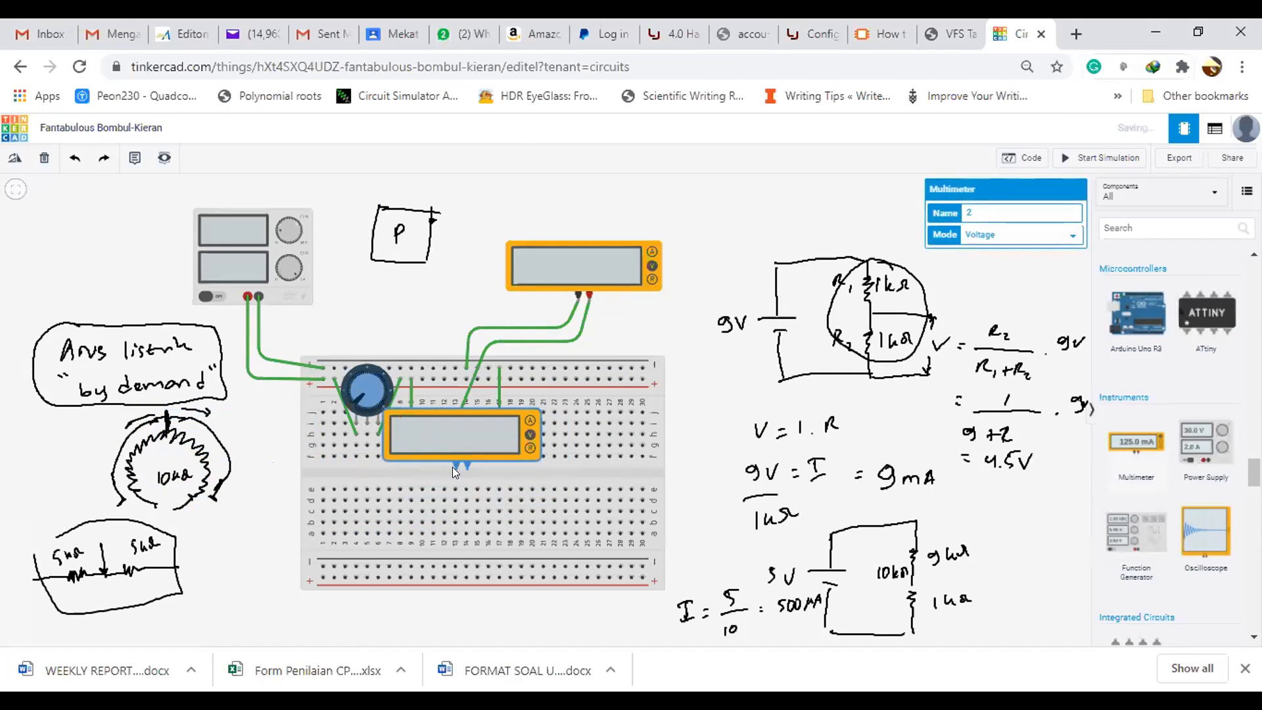
{"action": "left_click", "coordinate": [254, 531]}
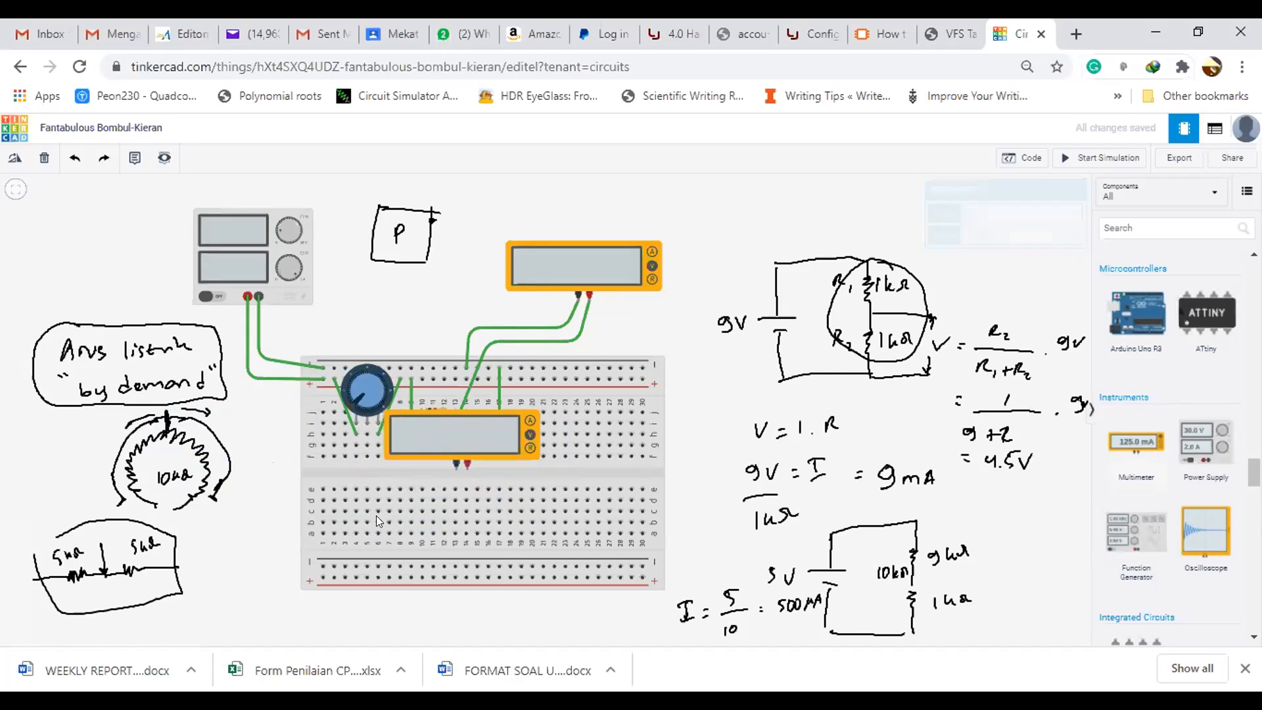
Step: Wire the second multimeter's negative terminal around the breadboard's edge to the negative rail
{"action": "left_click", "coordinate": [456, 464]}
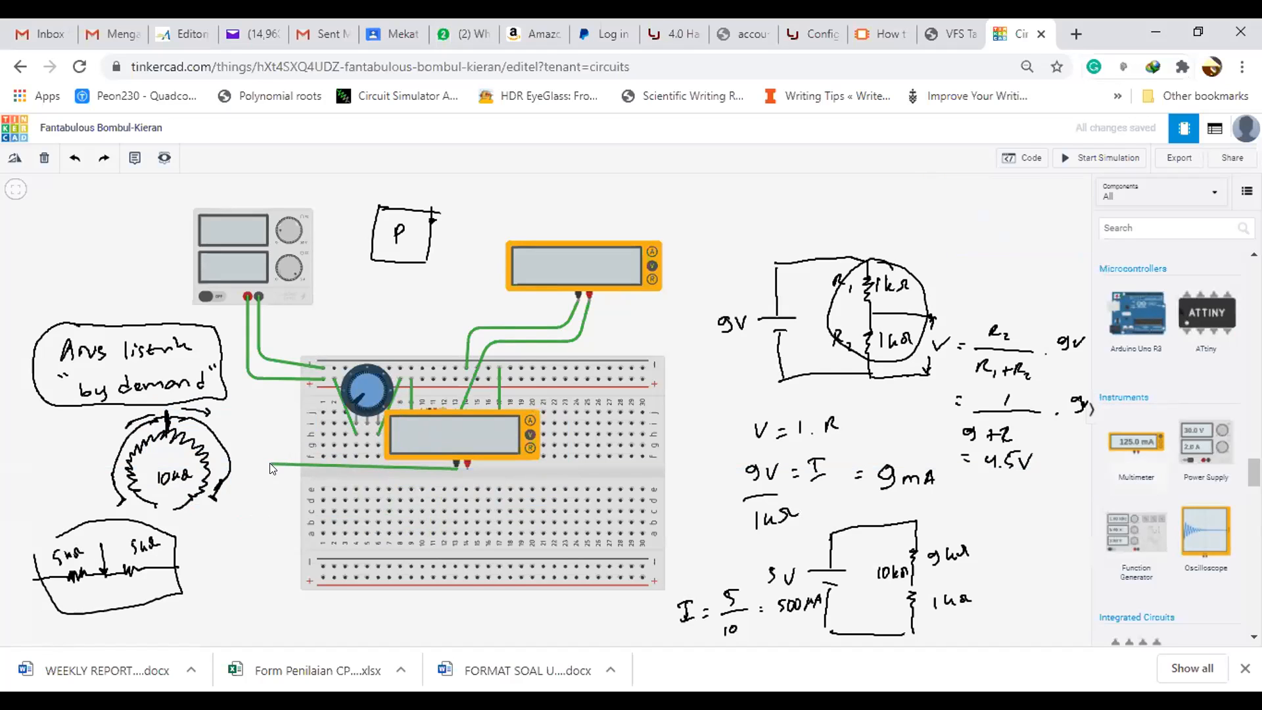
{"action": "left_click", "coordinate": [267, 466]}
{"action": "left_click", "coordinate": [293, 330]}
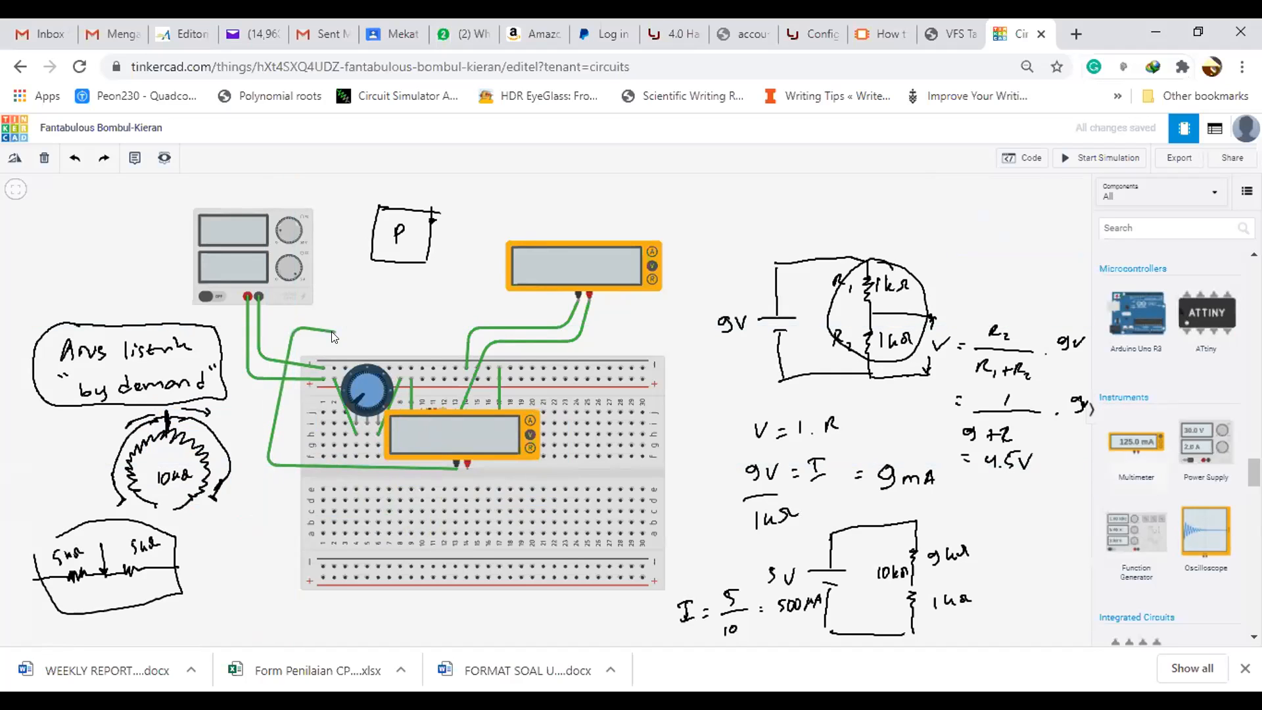
{"action": "left_click", "coordinate": [330, 365]}
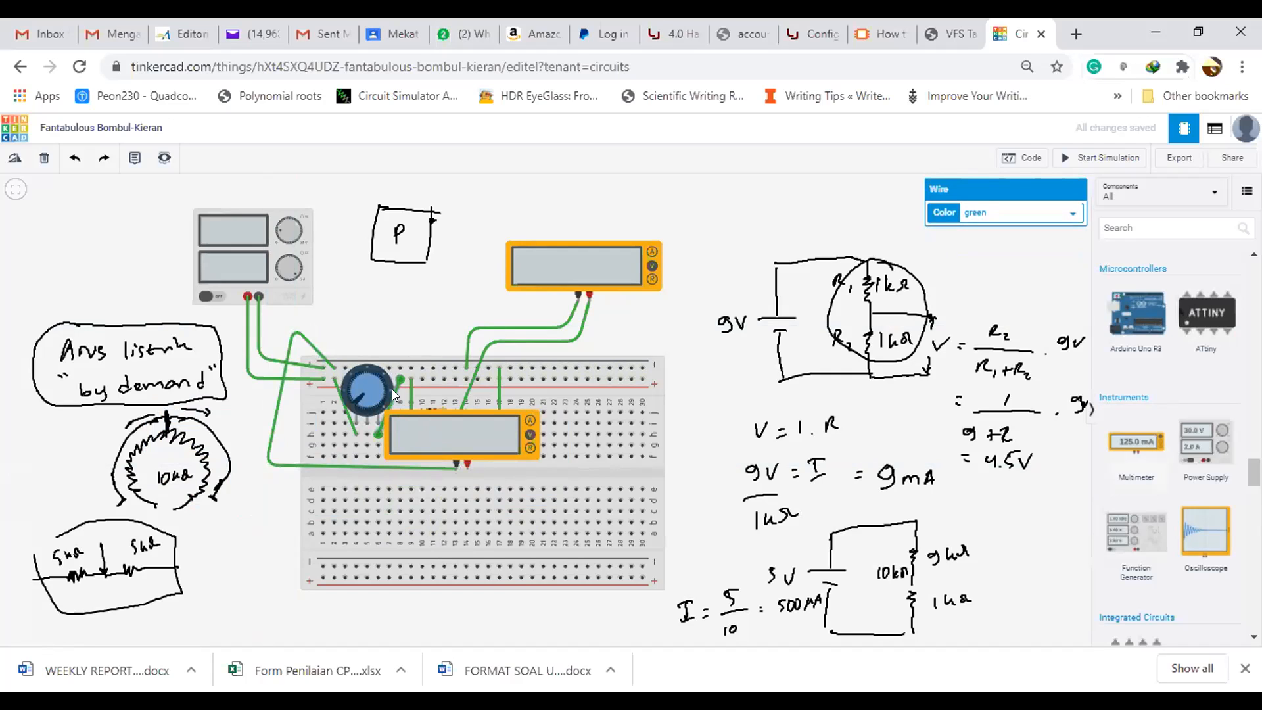
Step: Replace the wire on the potentiometer's right-hand outer terminal with one running to the negative rail
{"action": "key", "text": "Delete"}
{"action": "left_click", "coordinate": [378, 434]}
{"action": "left_click", "coordinate": [399, 366]}
Step: Wire the second multimeter's positive terminal to the potentiometer's middle terminal and start the simulation
{"action": "left_click", "coordinate": [462, 466]}
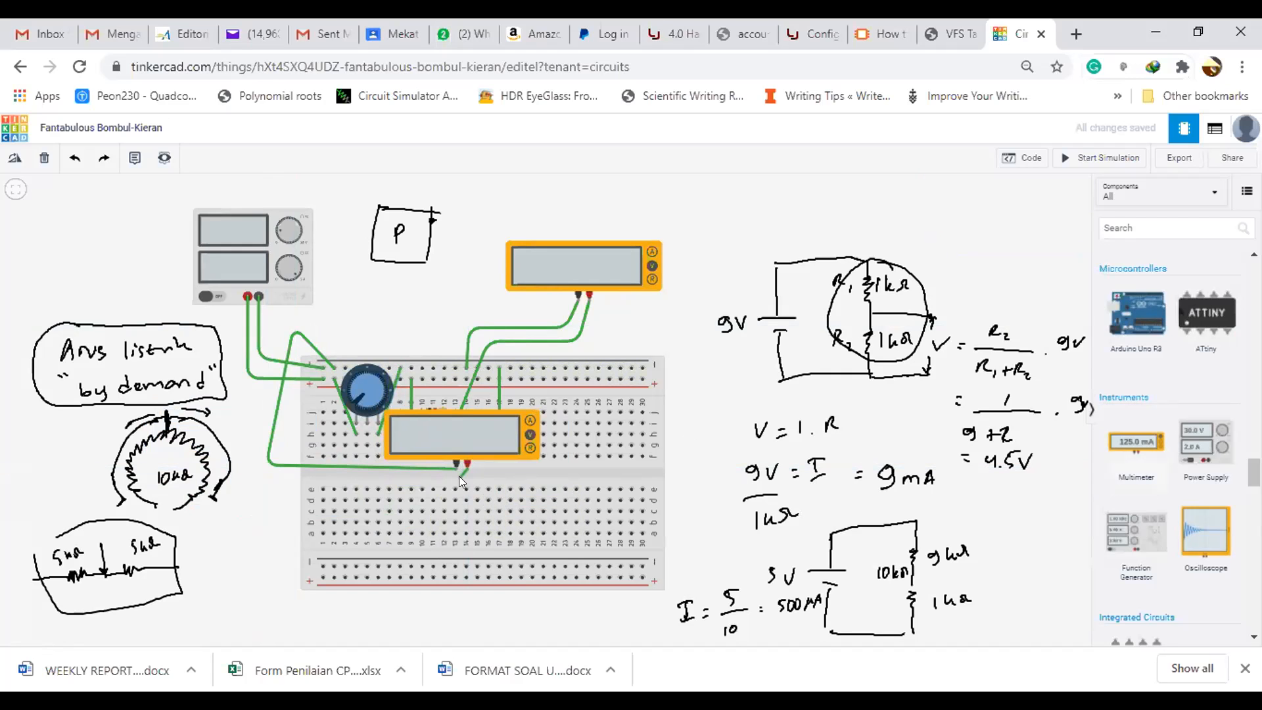
{"action": "left_click", "coordinate": [356, 479]}
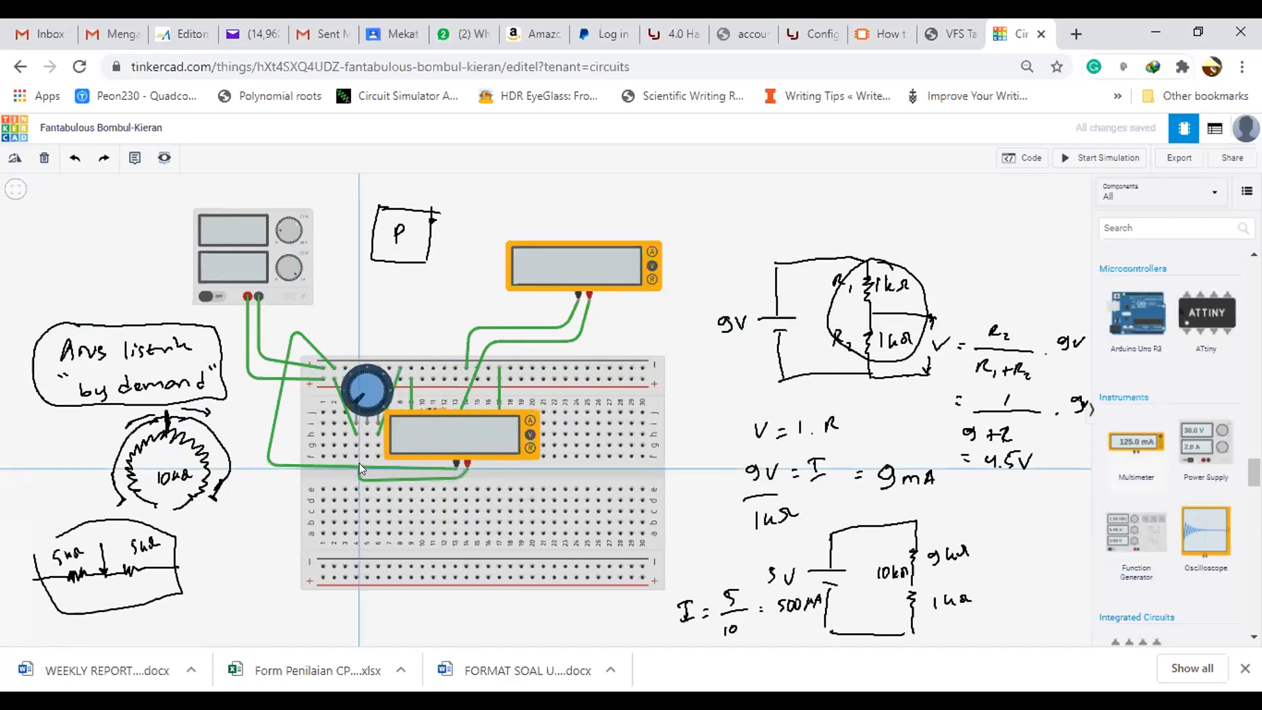
{"action": "left_click", "coordinate": [362, 447]}
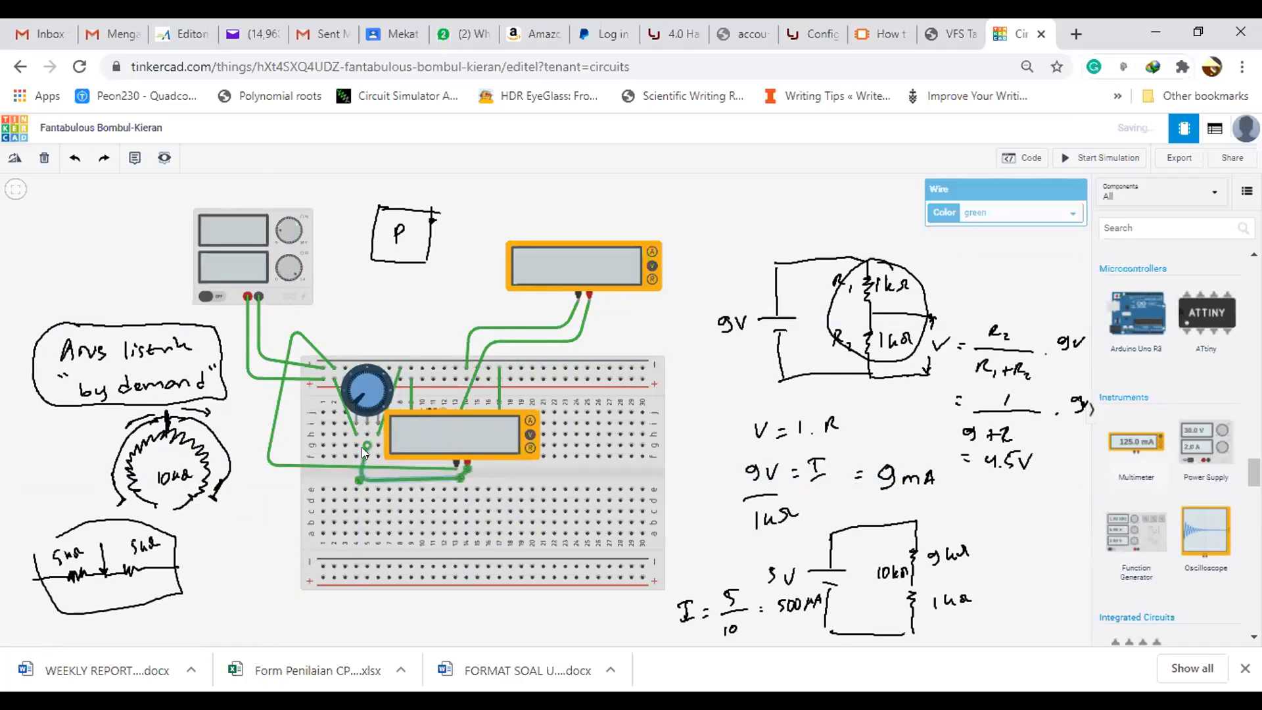
{"action": "left_click", "coordinate": [661, 342]}
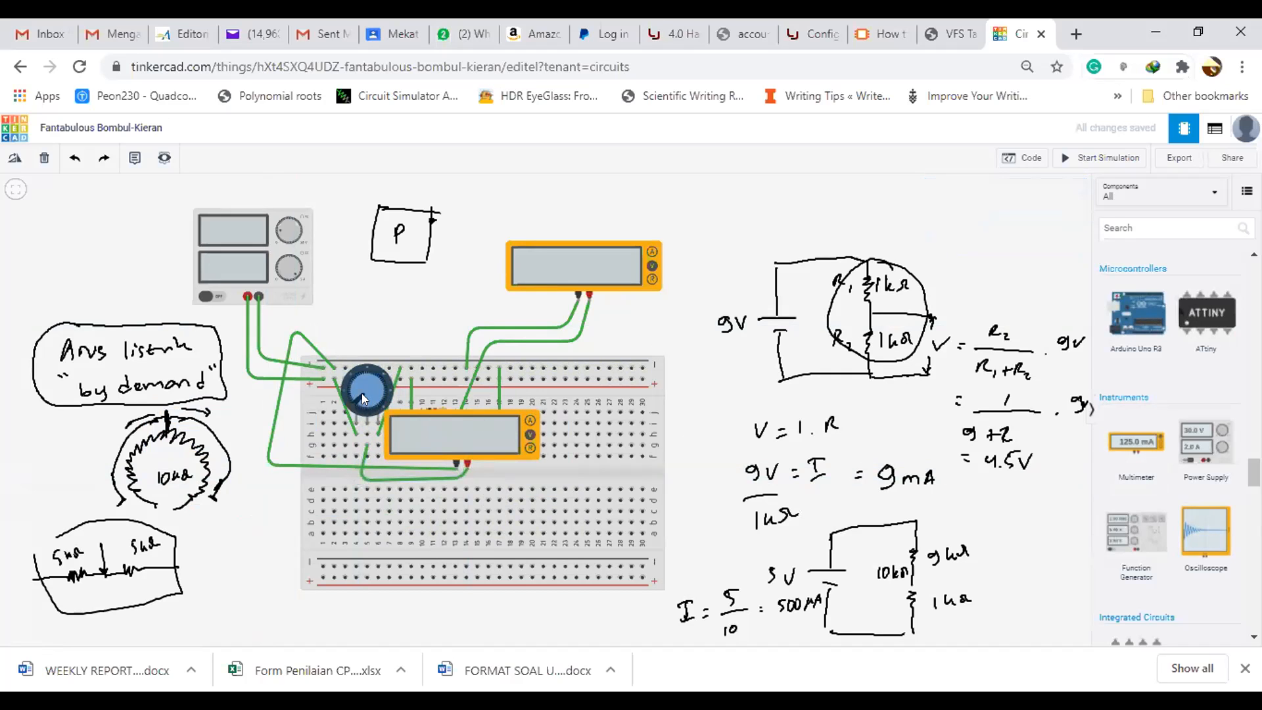
{"action": "left_click", "coordinate": [1106, 161]}
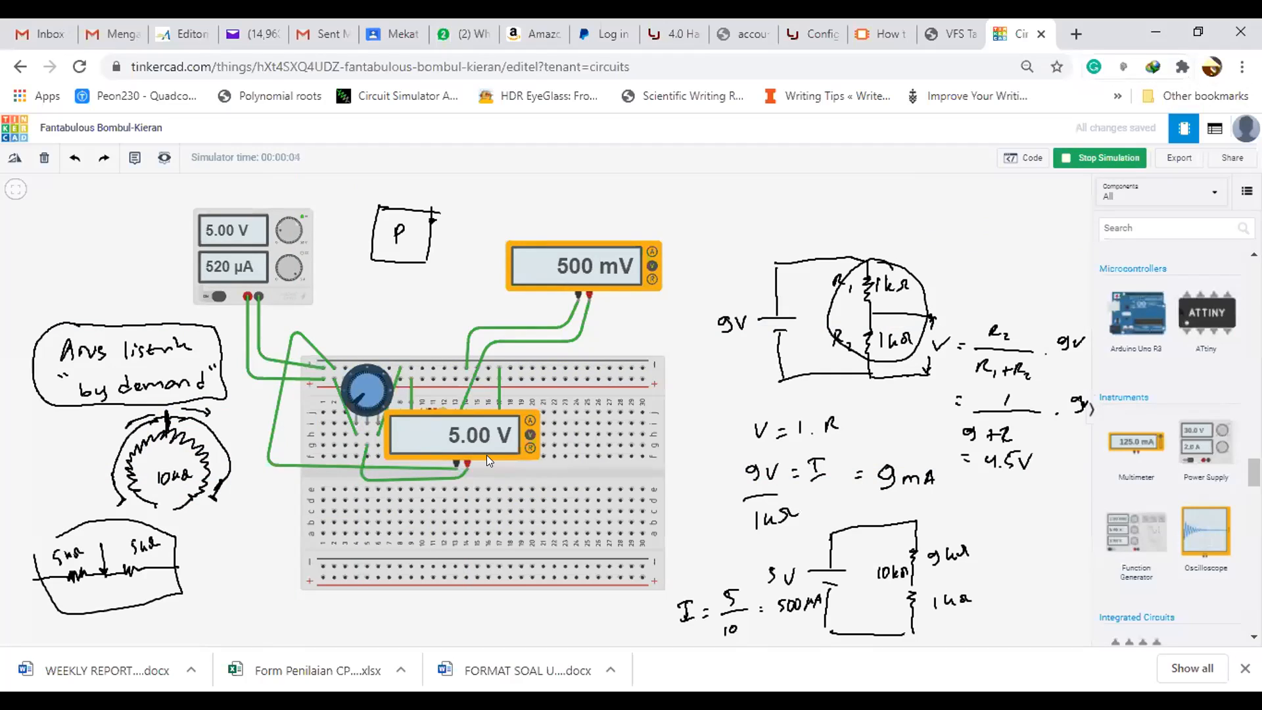
Step: Reinforce the wiper mark on the zigzag ring sketch and draw thicker strokes over the tick at the outer arc's left end
{"action": "left_click_drag", "start_coordinate": [167, 426], "coordinate": [169, 409]}
{"action": "left_click", "coordinate": [713, 107]}
{"action": "left_click", "coordinate": [112, 502]}
{"action": "left_click_drag", "start_coordinate": [120, 490], "coordinate": [110, 505]}
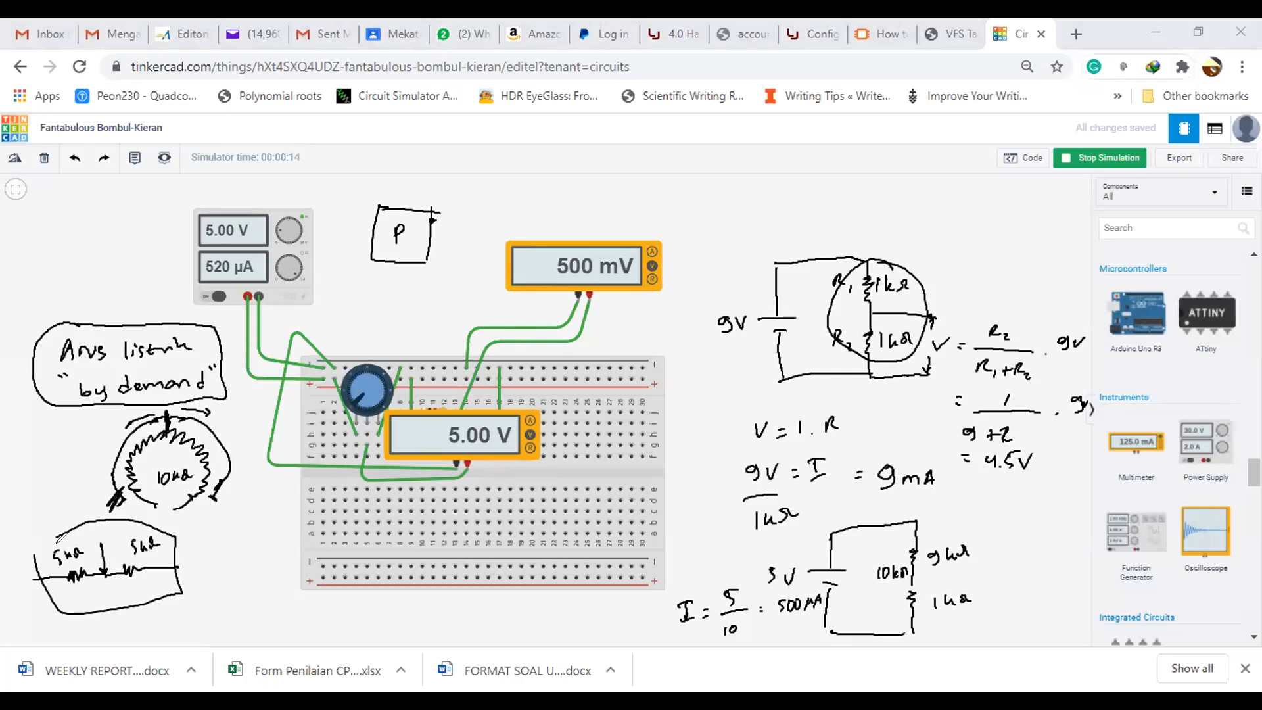
Step: Amend the labels and add a second wiper line in the boxed resistor sketch, and sweep the simulated potentiometer's knob through its range
{"action": "mouse_move", "coordinate": [58, 544]}
{"action": "left_mouse_down"}
{"action": "mouse_move", "coordinate": [50, 563]}
{"action": "mouse_move", "coordinate": [59, 545]}
{"action": "mouse_move", "coordinate": [123, 560]}
{"action": "mouse_move", "coordinate": [135, 542]}
{"action": "left_mouse_up"}
{"action": "left_click_drag", "start_coordinate": [355, 399], "coordinate": [363, 366]}
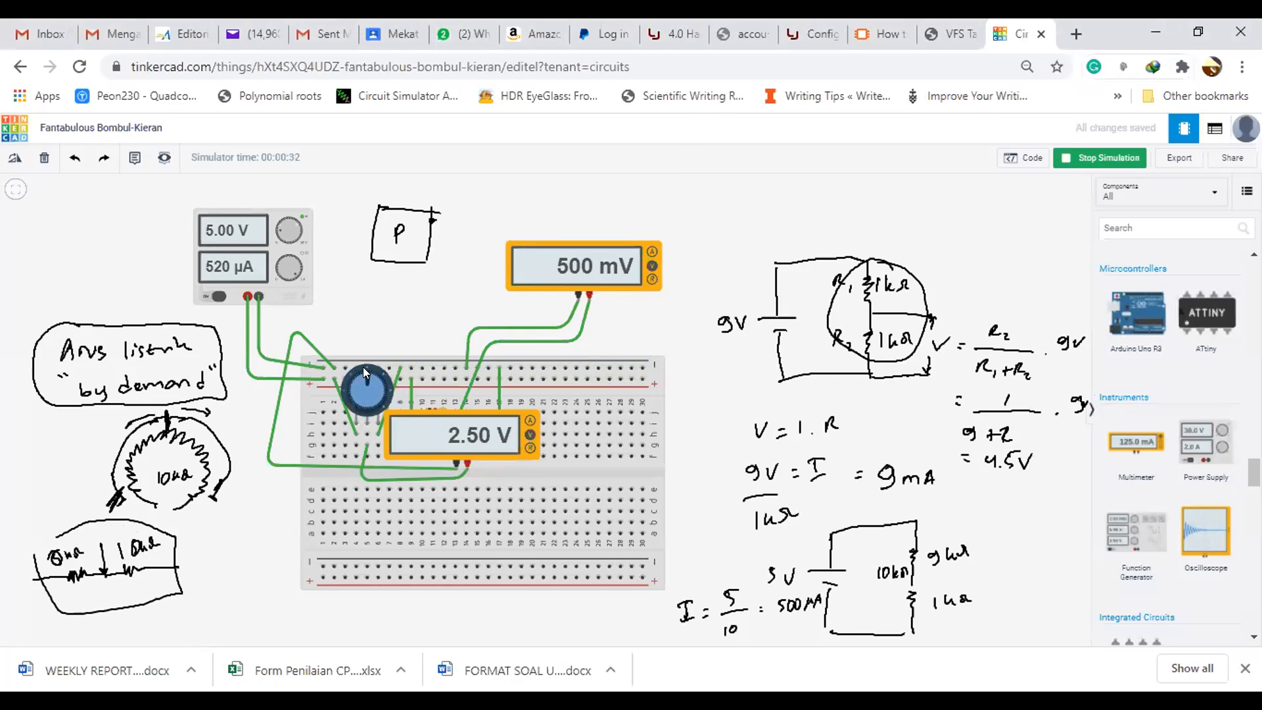
{"action": "mouse_move", "coordinate": [362, 366]}
{"action": "left_mouse_down"}
{"action": "mouse_move", "coordinate": [377, 391]}
{"action": "mouse_move", "coordinate": [359, 367]}
{"action": "mouse_move", "coordinate": [342, 396]}
{"action": "mouse_move", "coordinate": [346, 381]}
{"action": "mouse_move", "coordinate": [363, 387]}
{"action": "mouse_move", "coordinate": [346, 395]}
{"action": "mouse_move", "coordinate": [349, 375]}
{"action": "mouse_move", "coordinate": [370, 367]}
{"action": "mouse_move", "coordinate": [360, 376]}
{"action": "mouse_move", "coordinate": [356, 364]}
{"action": "mouse_move", "coordinate": [364, 377]}
{"action": "left_mouse_up"}
{"action": "left_click_drag", "start_coordinate": [362, 375], "coordinate": [391, 421]}
{"action": "mouse_move", "coordinate": [345, 383]}
{"action": "left_mouse_down"}
{"action": "mouse_move", "coordinate": [355, 377]}
{"action": "mouse_move", "coordinate": [356, 393]}
{"action": "left_mouse_up"}
{"action": "left_click", "coordinate": [1086, 159]}
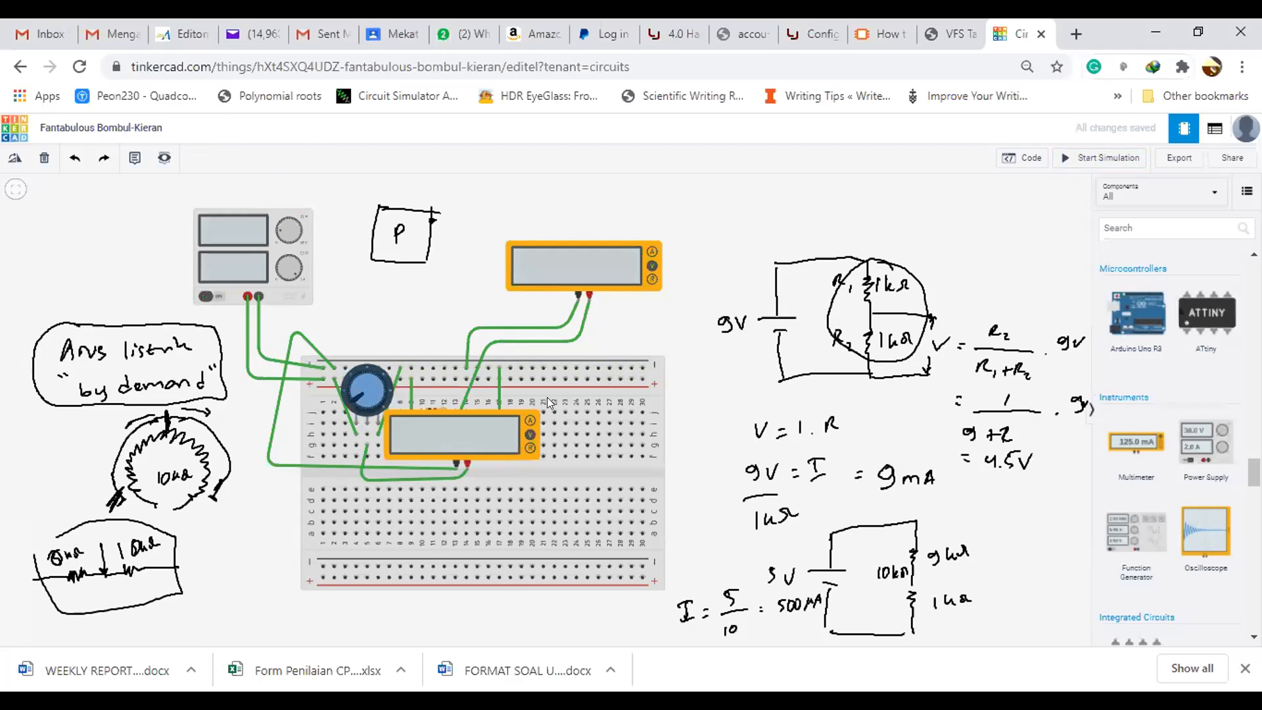
Step: Check the potentiometer's settings, restart the simulation and turn its knob back to the counterclockwise end stop
{"action": "left_click", "coordinate": [372, 379]}
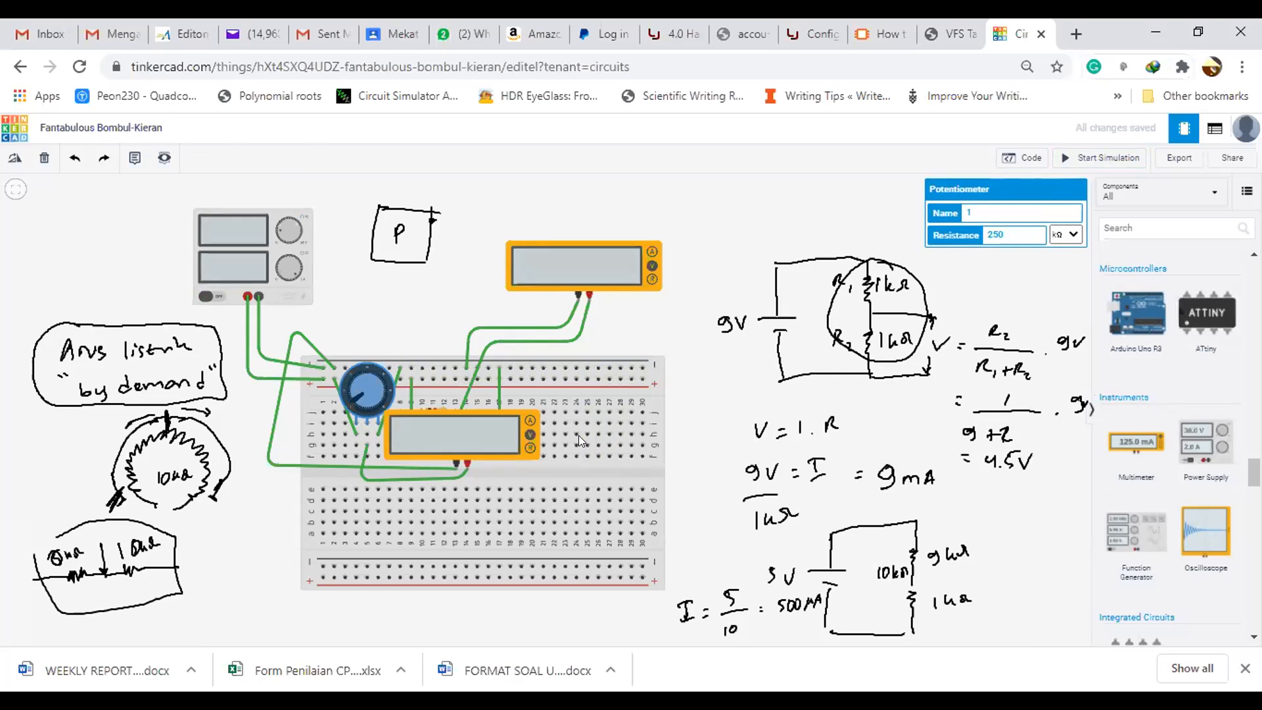
{"action": "left_click", "coordinate": [674, 242]}
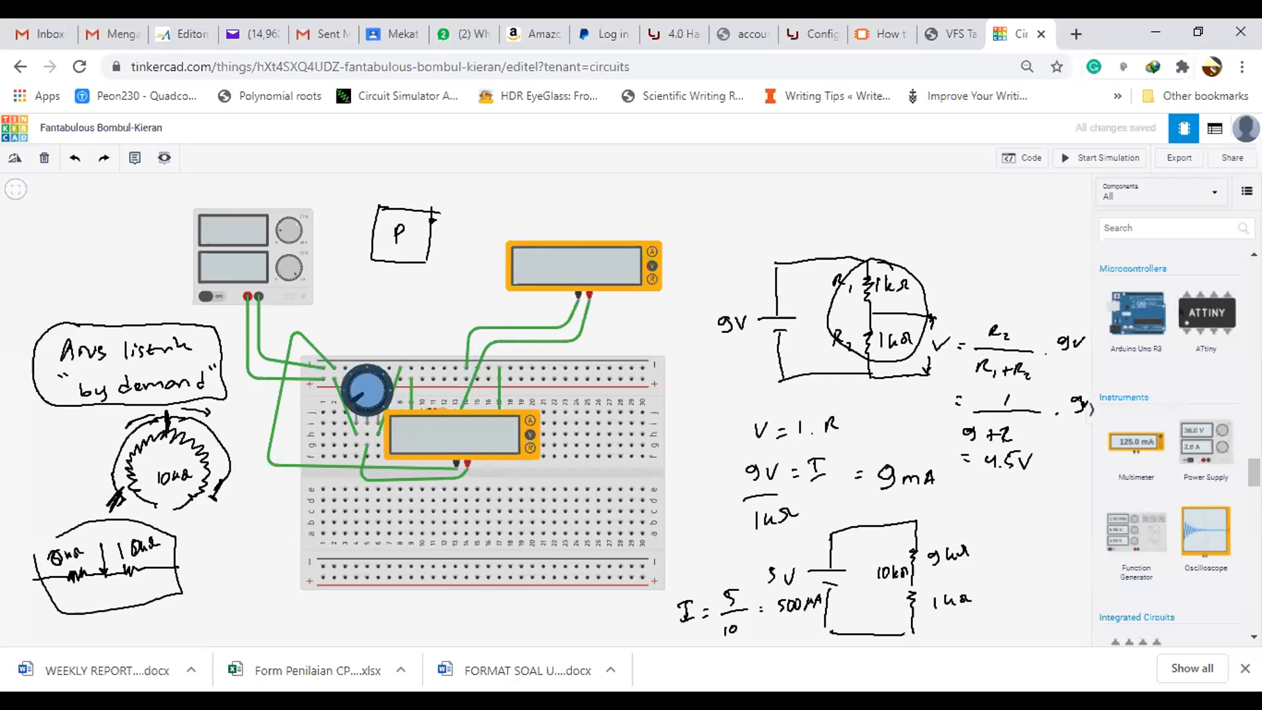
{"action": "scroll", "coordinate": [1173, 427], "scroll_direction": "up", "scroll_amount": 3}
{"action": "scroll", "coordinate": [1173, 427], "scroll_direction": "up", "scroll_amount": 3}
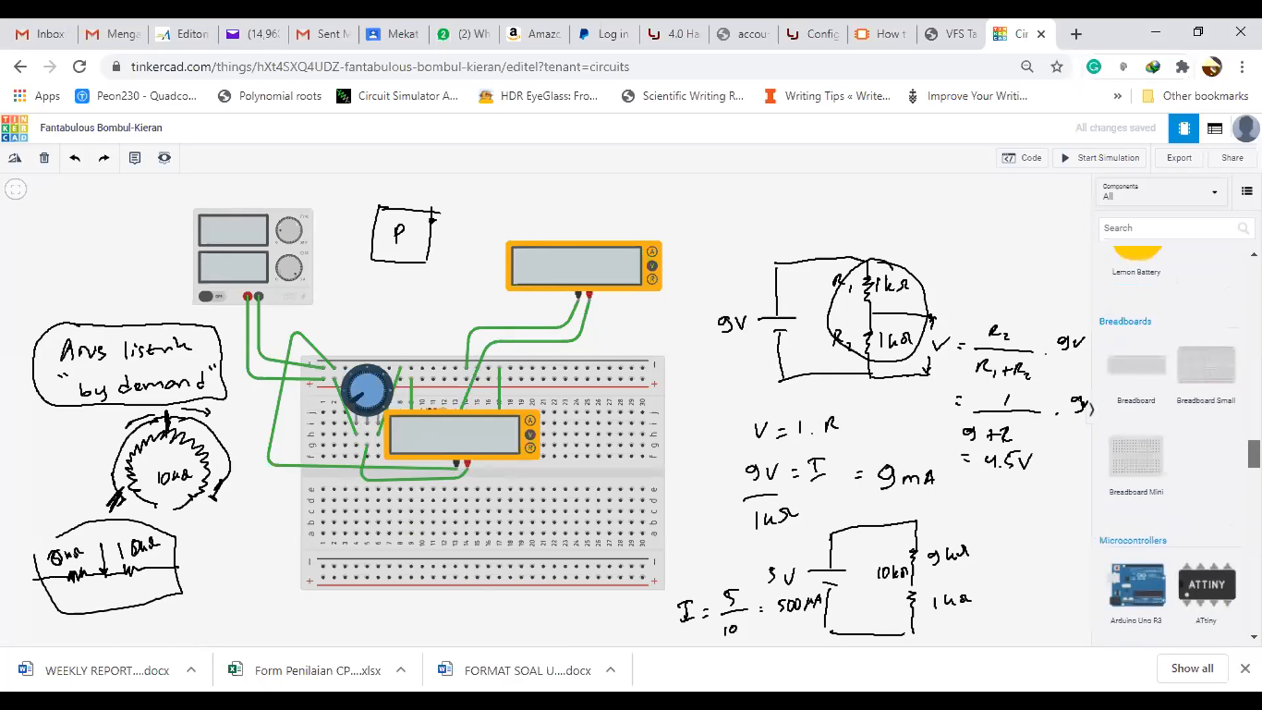
{"action": "left_click_drag", "start_coordinate": [1254, 447], "coordinate": [1254, 445]}
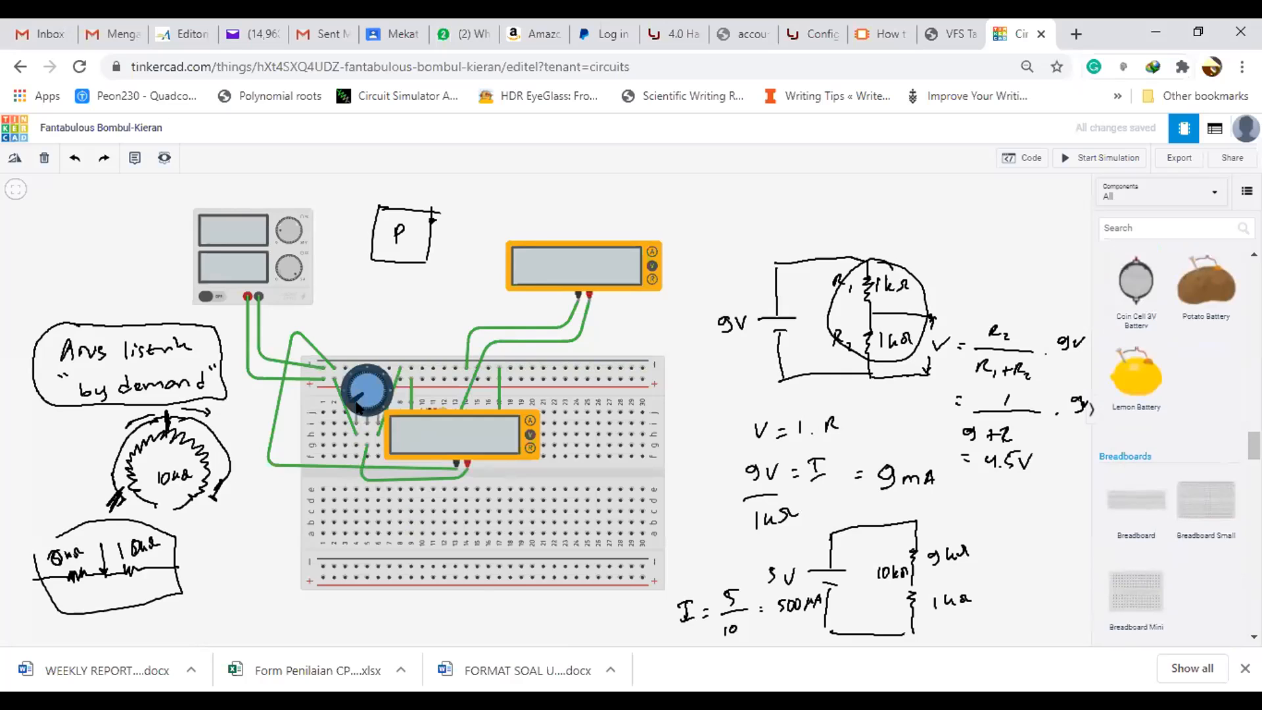
{"action": "left_click_drag", "start_coordinate": [349, 401], "coordinate": [359, 379]}
{"action": "left_click", "coordinate": [1085, 158]}
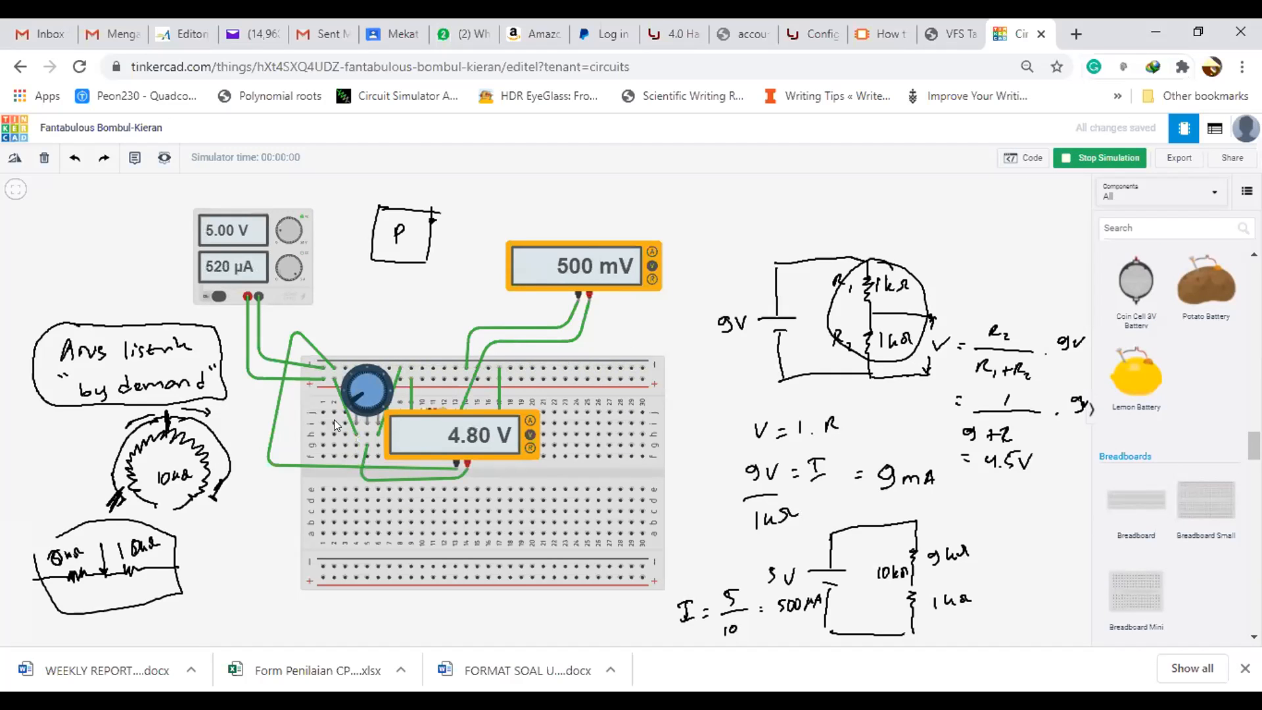
{"action": "mouse_move", "coordinate": [353, 394]}
{"action": "left_mouse_down"}
{"action": "mouse_move", "coordinate": [357, 374]}
{"action": "mouse_move", "coordinate": [377, 367]}
{"action": "mouse_move", "coordinate": [344, 374]}
{"action": "mouse_move", "coordinate": [375, 379]}
{"action": "mouse_move", "coordinate": [375, 390]}
{"action": "mouse_move", "coordinate": [347, 364]}
{"action": "mouse_move", "coordinate": [348, 403]}
{"action": "left_mouse_up"}
Step: Place a photoresistor in the breadboard's upper half near column 27 and sketch its symbol, labelled R with light arrows, above the 9V schematic
{"action": "left_click_drag", "start_coordinate": [1254, 445], "coordinate": [1254, 297]}
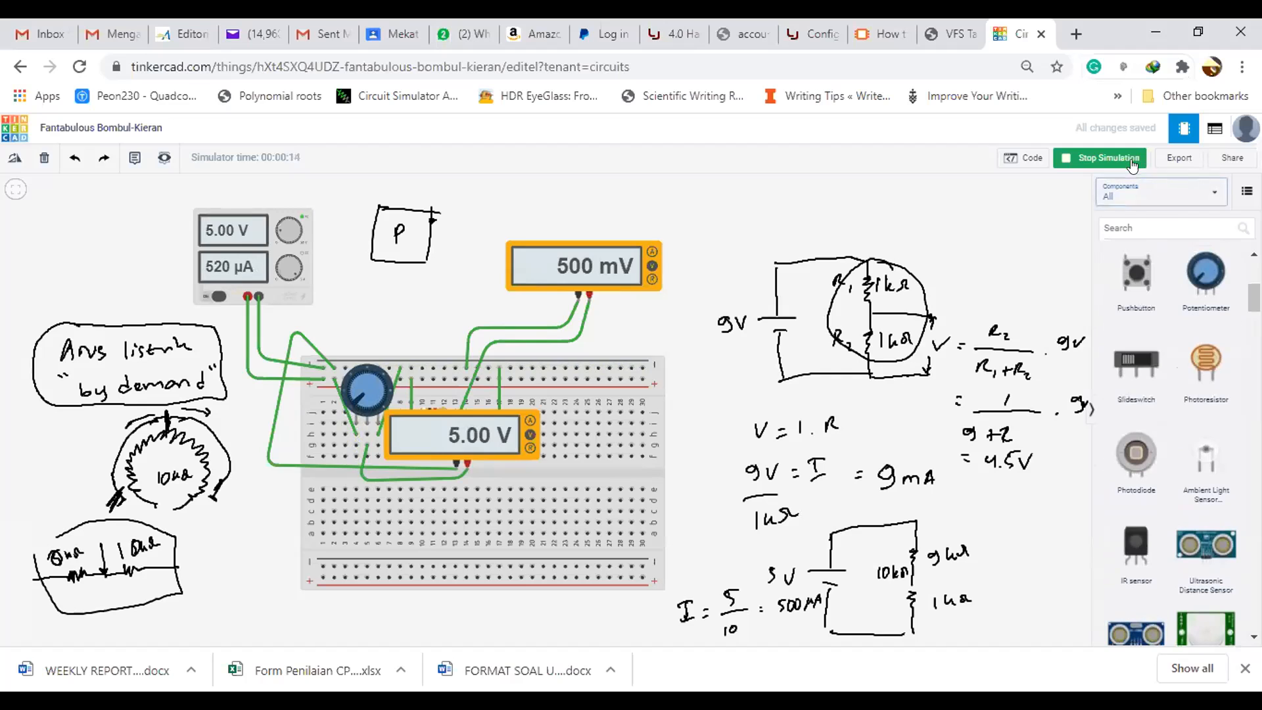
{"action": "left_click", "coordinate": [1128, 159]}
{"action": "left_click_drag", "start_coordinate": [1206, 365], "coordinate": [598, 509]}
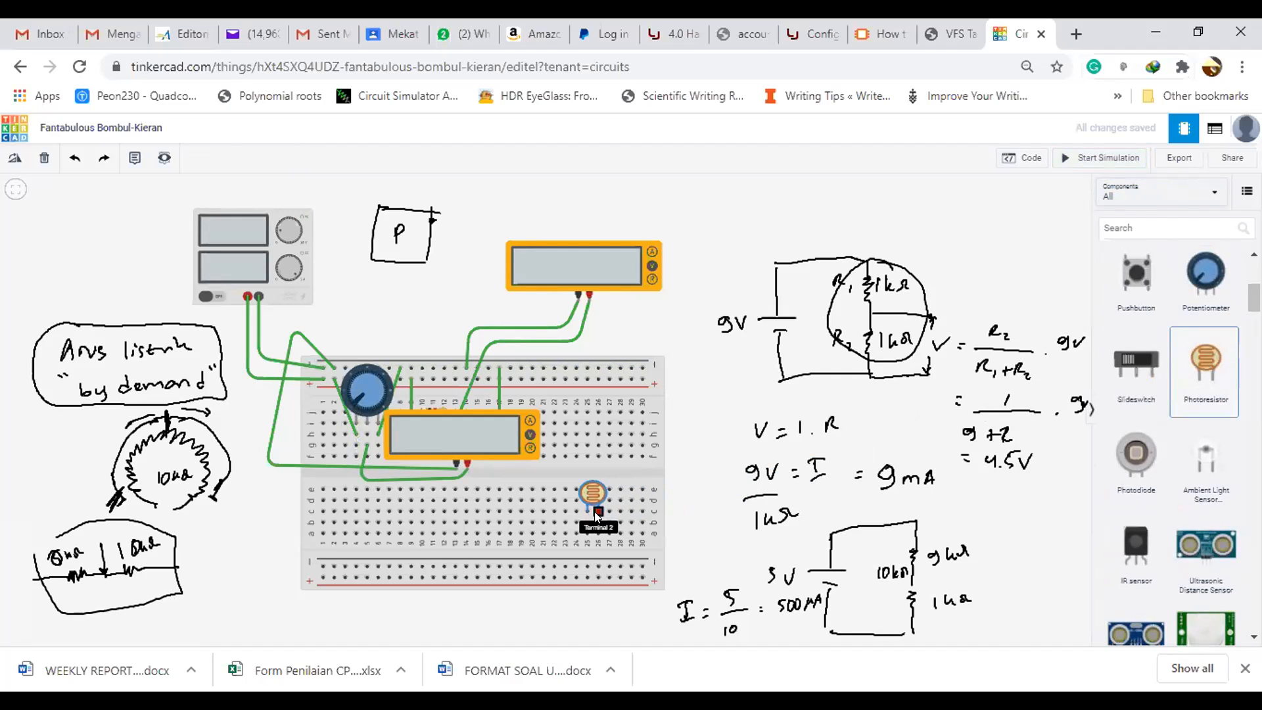
{"action": "left_click", "coordinate": [687, 409]}
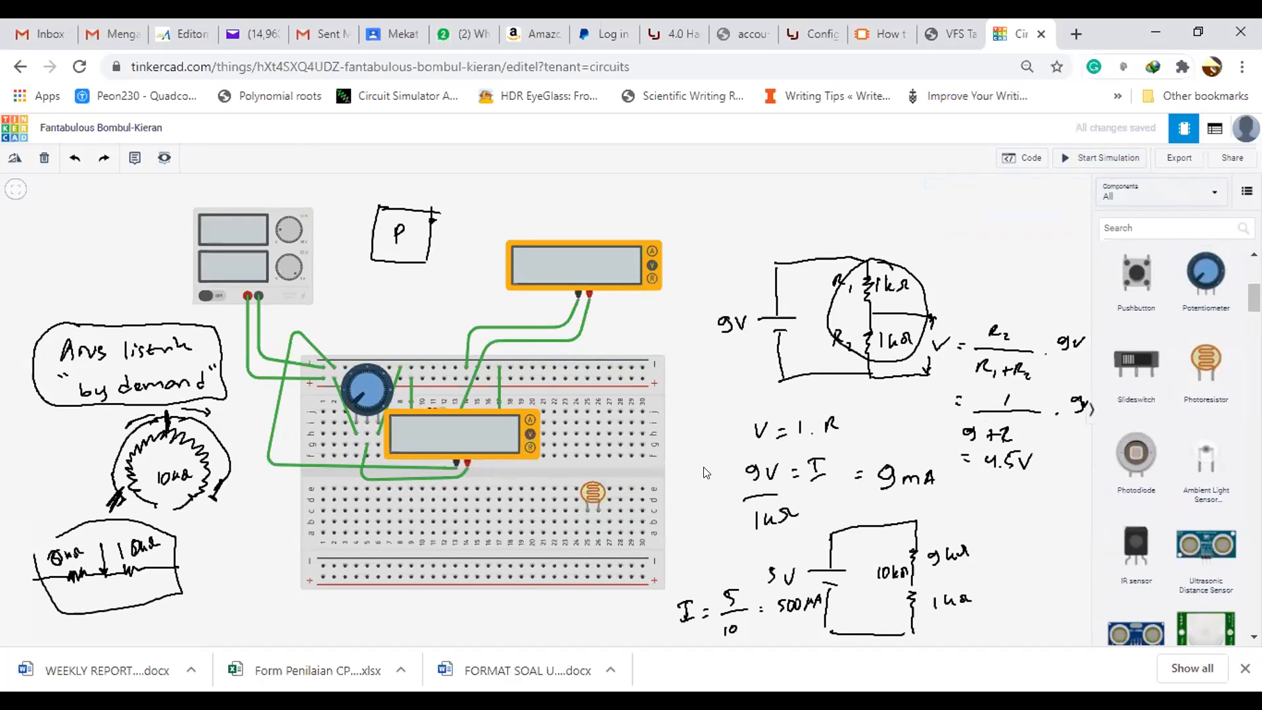
{"action": "left_click_drag", "start_coordinate": [593, 493], "coordinate": [619, 418]}
{"action": "mouse_move", "coordinate": [726, 196]}
{"action": "left_mouse_down"}
{"action": "mouse_move", "coordinate": [724, 282]}
{"action": "mouse_move", "coordinate": [752, 217]}
{"action": "mouse_move", "coordinate": [704, 237]}
{"action": "left_mouse_up"}
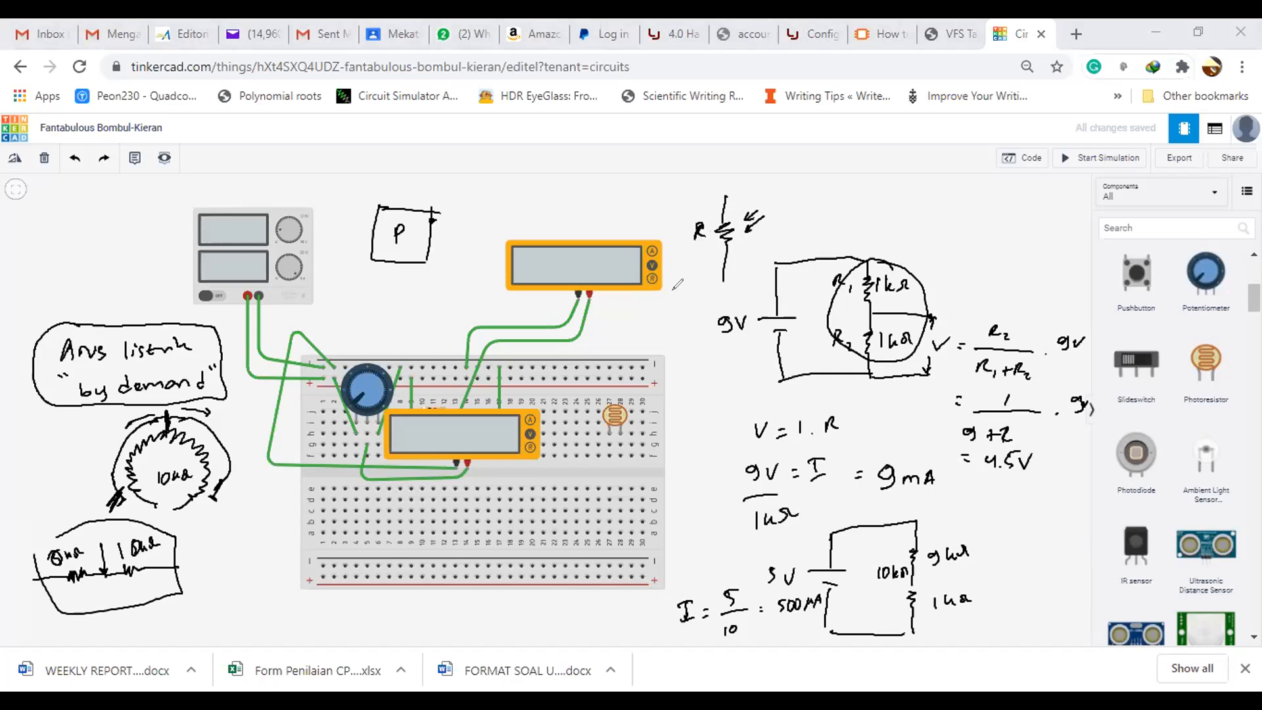
{"action": "left_click_drag", "start_coordinate": [696, 239], "coordinate": [712, 230]}
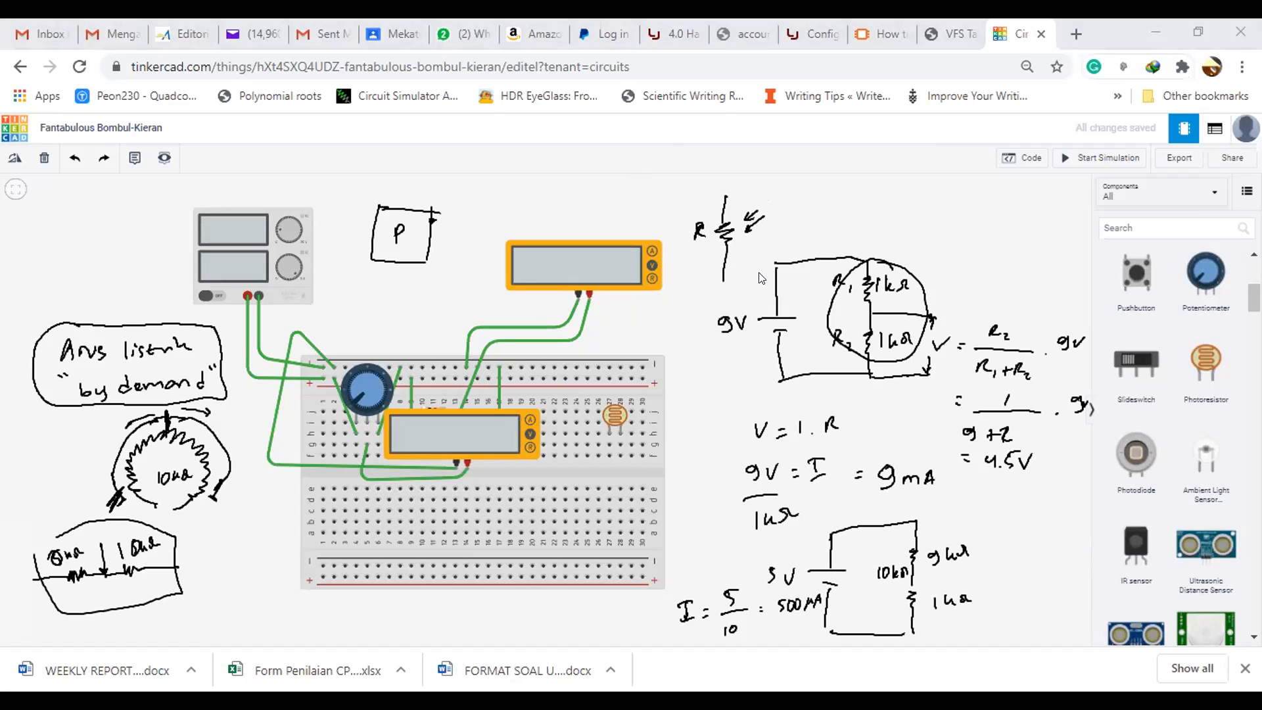
Step: Delete the multimeter lying over the breadboard and the right-hand resistor beneath it, including its wire to the negative rail
{"action": "left_click", "coordinate": [477, 418]}
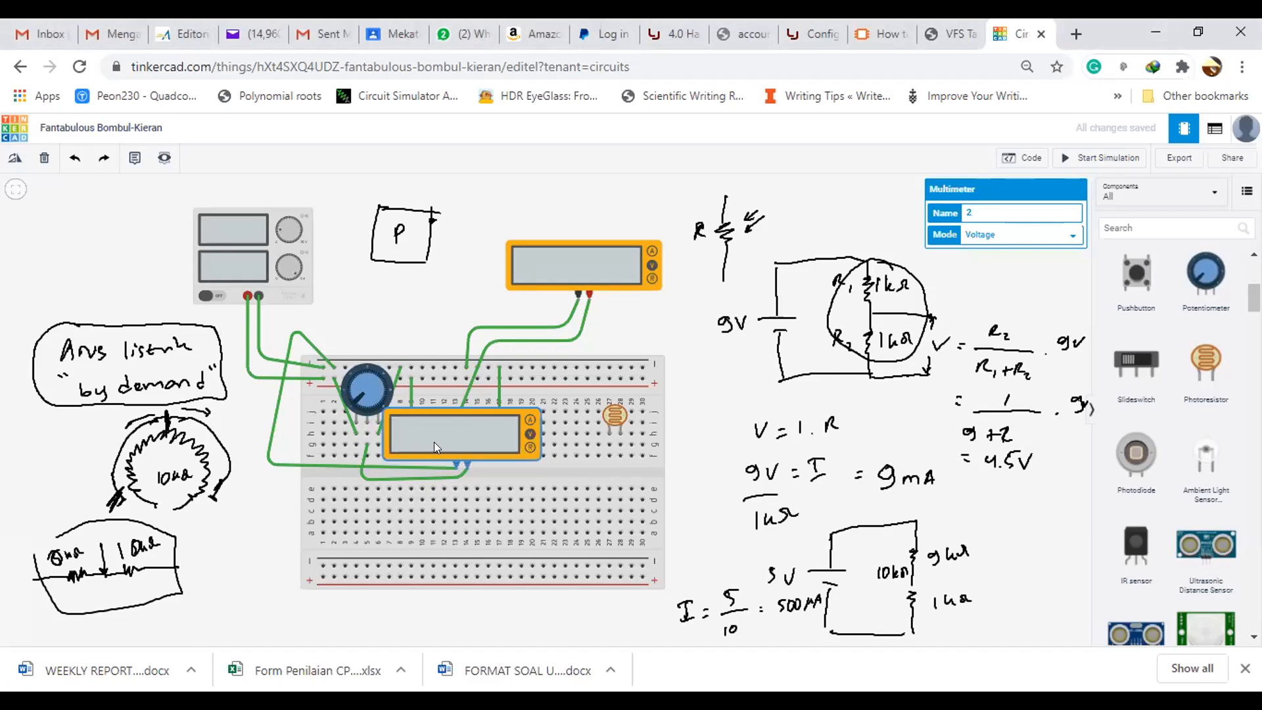
{"action": "key", "text": "Delete"}
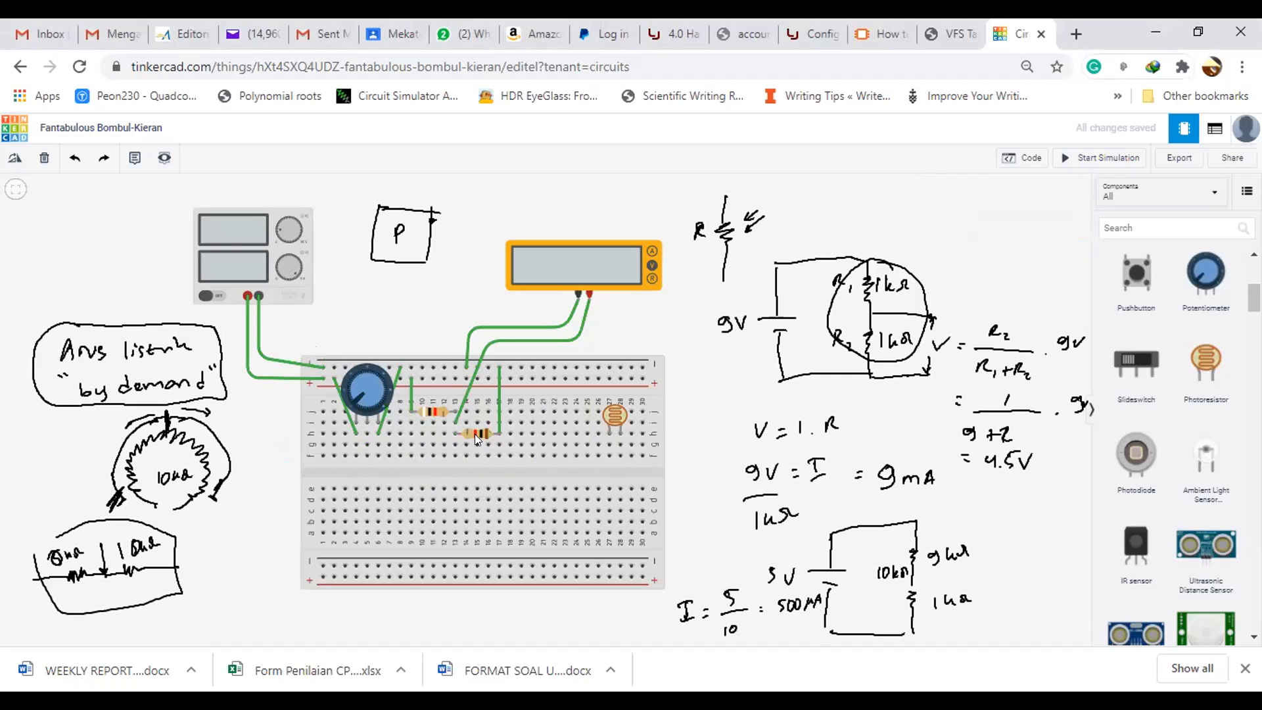
{"action": "left_click", "coordinate": [477, 436]}
{"action": "key", "text": "Delete"}
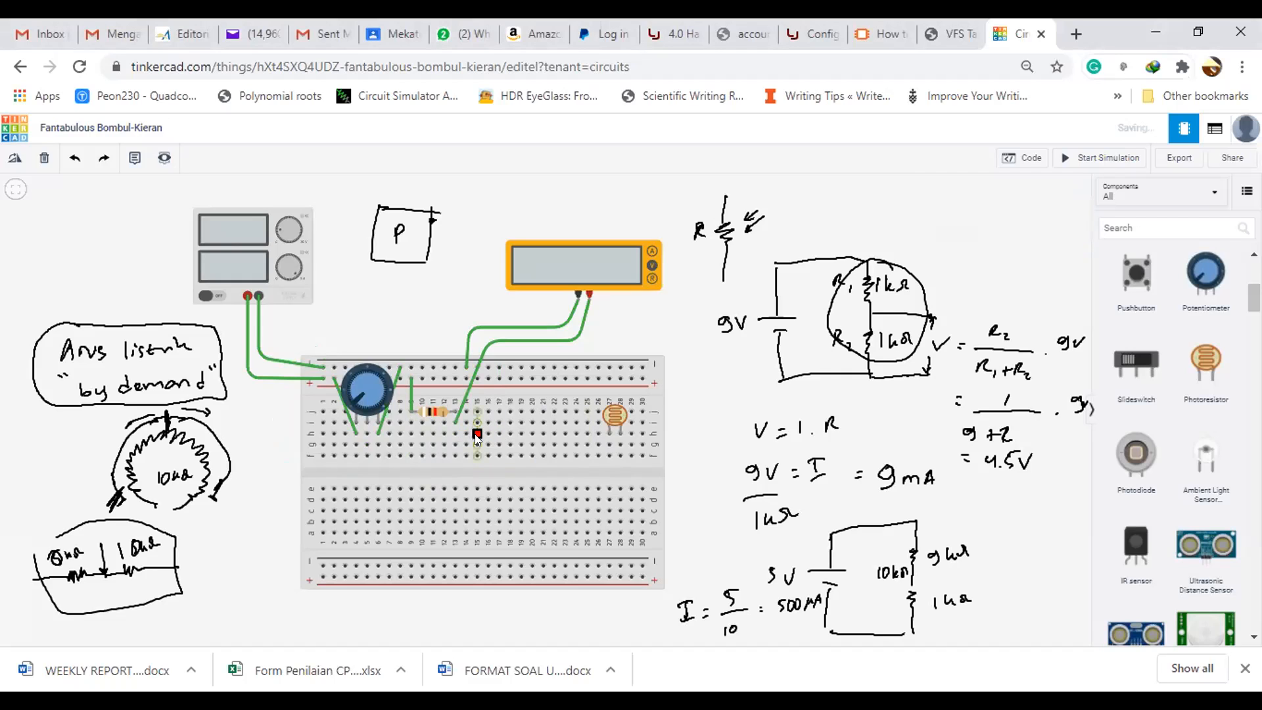
Step: Move the photoresistor into the removed resistor's place and wire its left leg to the remaining resistor's right end
{"action": "left_click_drag", "start_coordinate": [616, 417], "coordinate": [492, 419]}
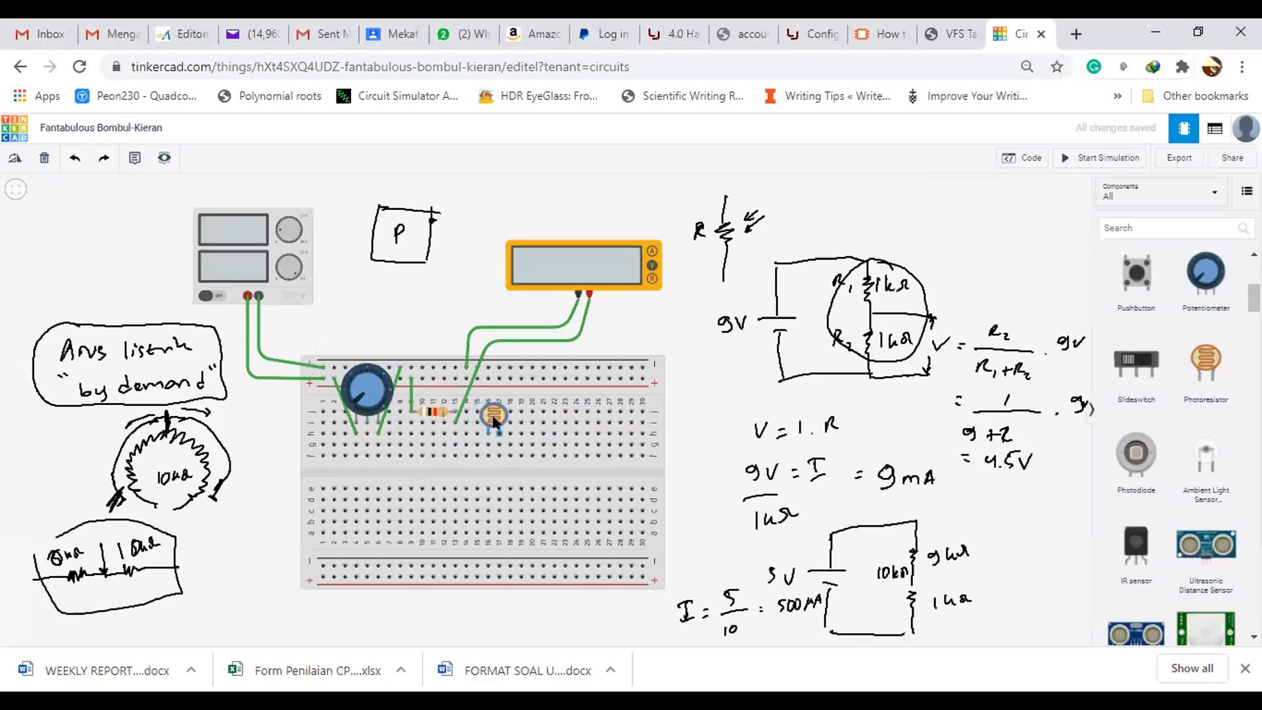
{"action": "left_click", "coordinate": [455, 444]}
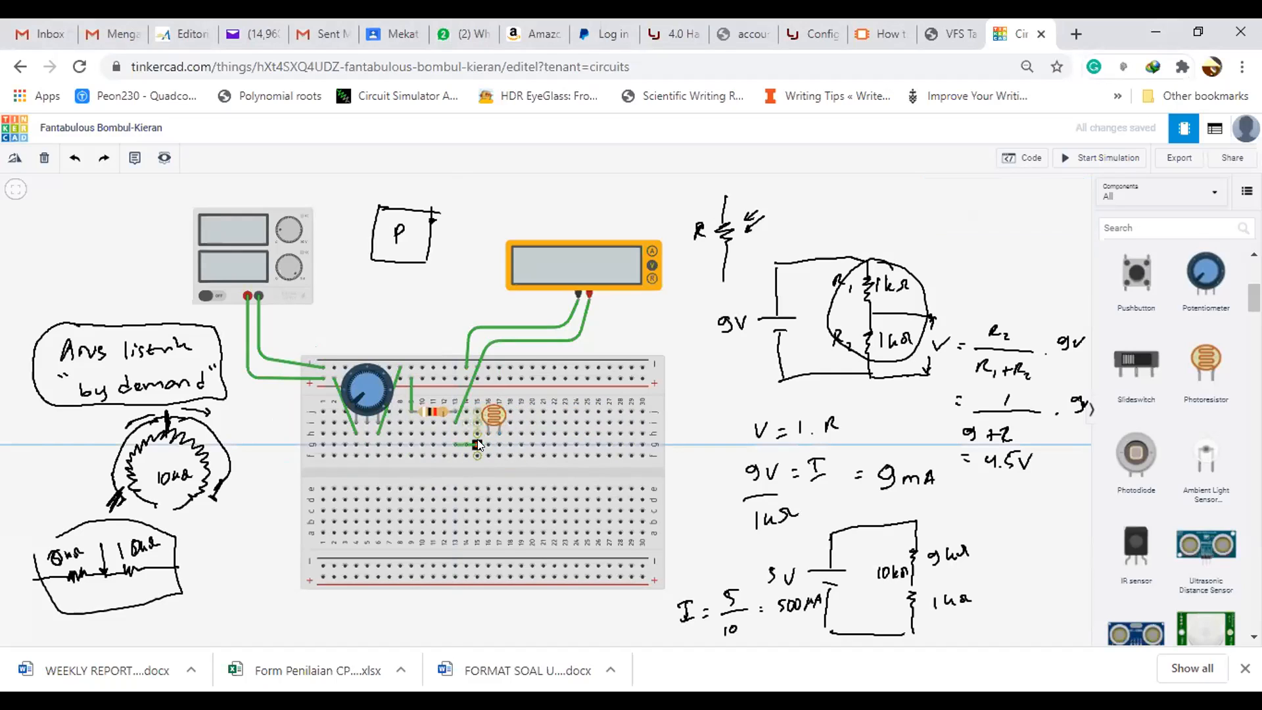
{"action": "left_click", "coordinate": [491, 444]}
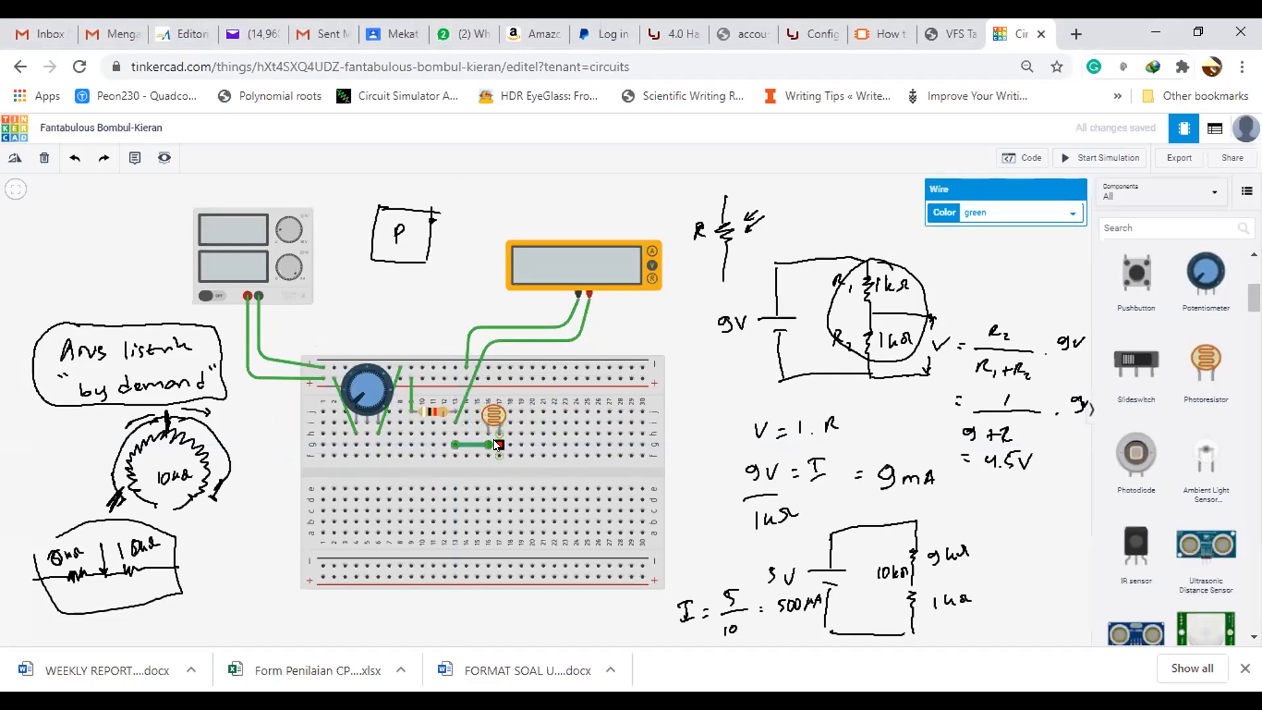
Step: Wire the photoresistor's right leg around its side and up to the negative rail
{"action": "left_click", "coordinate": [500, 443]}
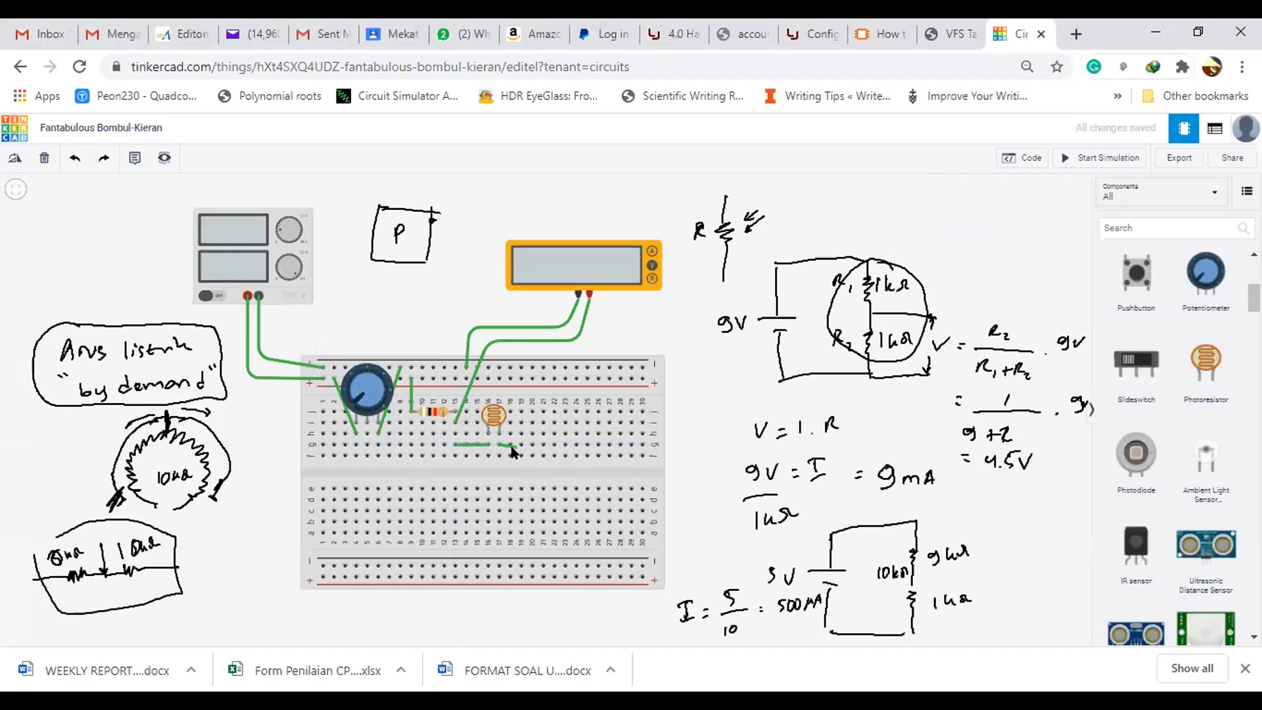
{"action": "left_click", "coordinate": [521, 445]}
{"action": "left_click", "coordinate": [521, 412]}
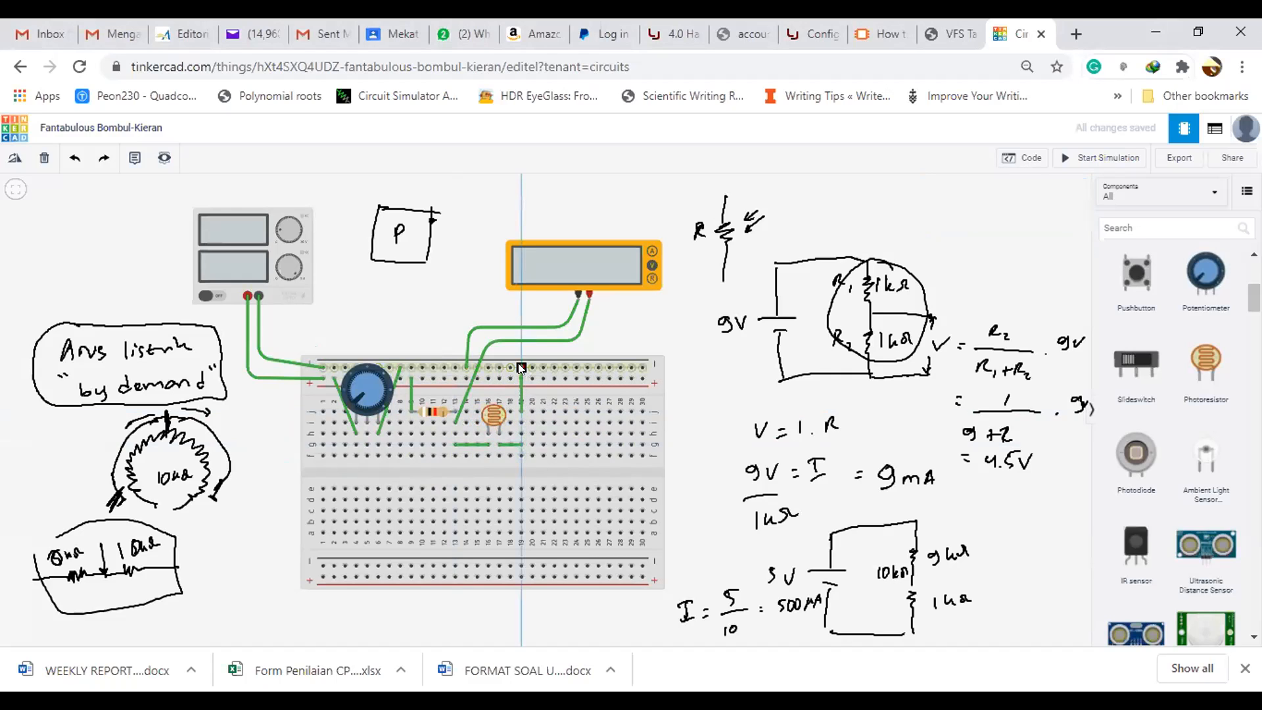
{"action": "left_click", "coordinate": [521, 368]}
{"action": "left_click", "coordinate": [680, 328]}
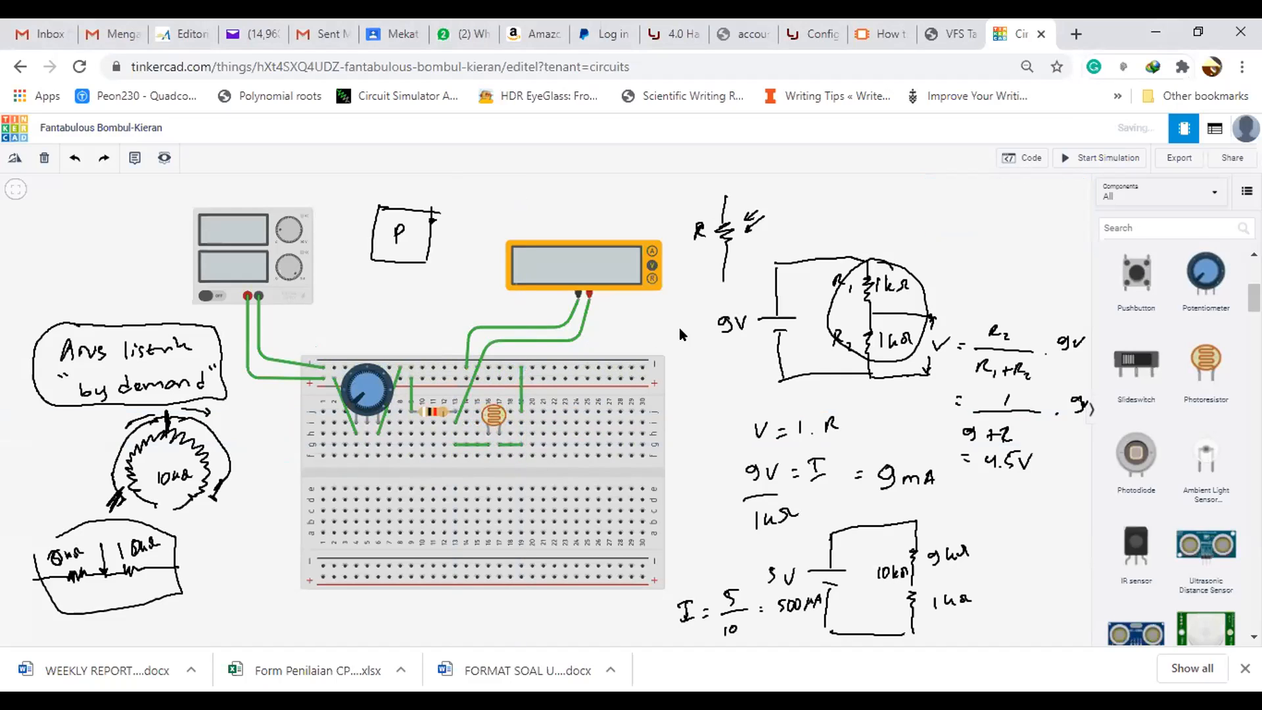
{"action": "left_click", "coordinate": [493, 414]}
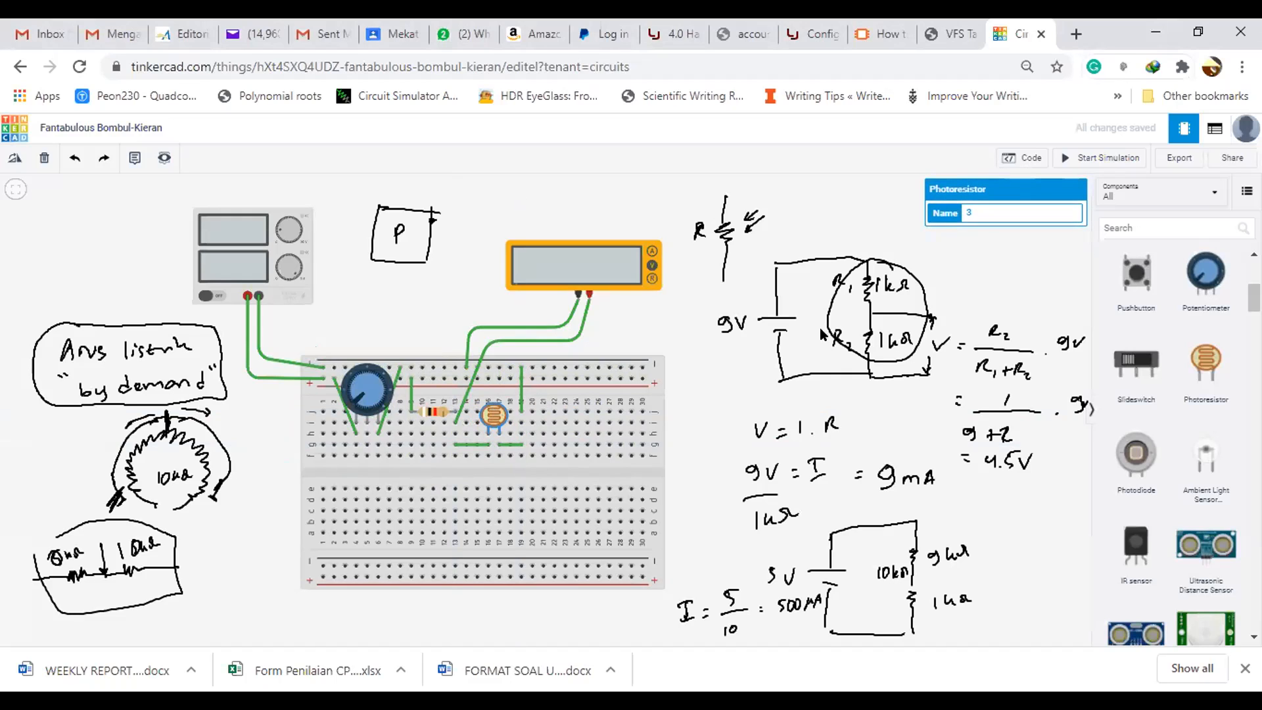
{"action": "left_click", "coordinate": [679, 311]}
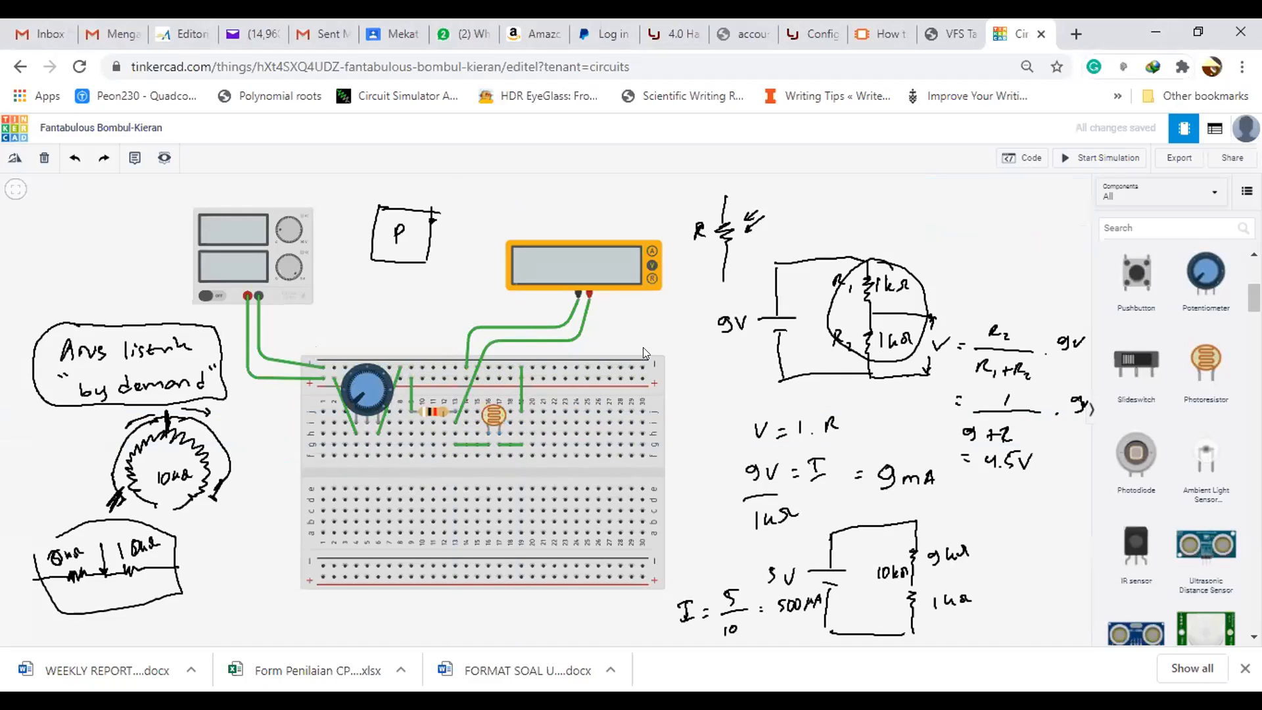
{"action": "left_click", "coordinate": [488, 412]}
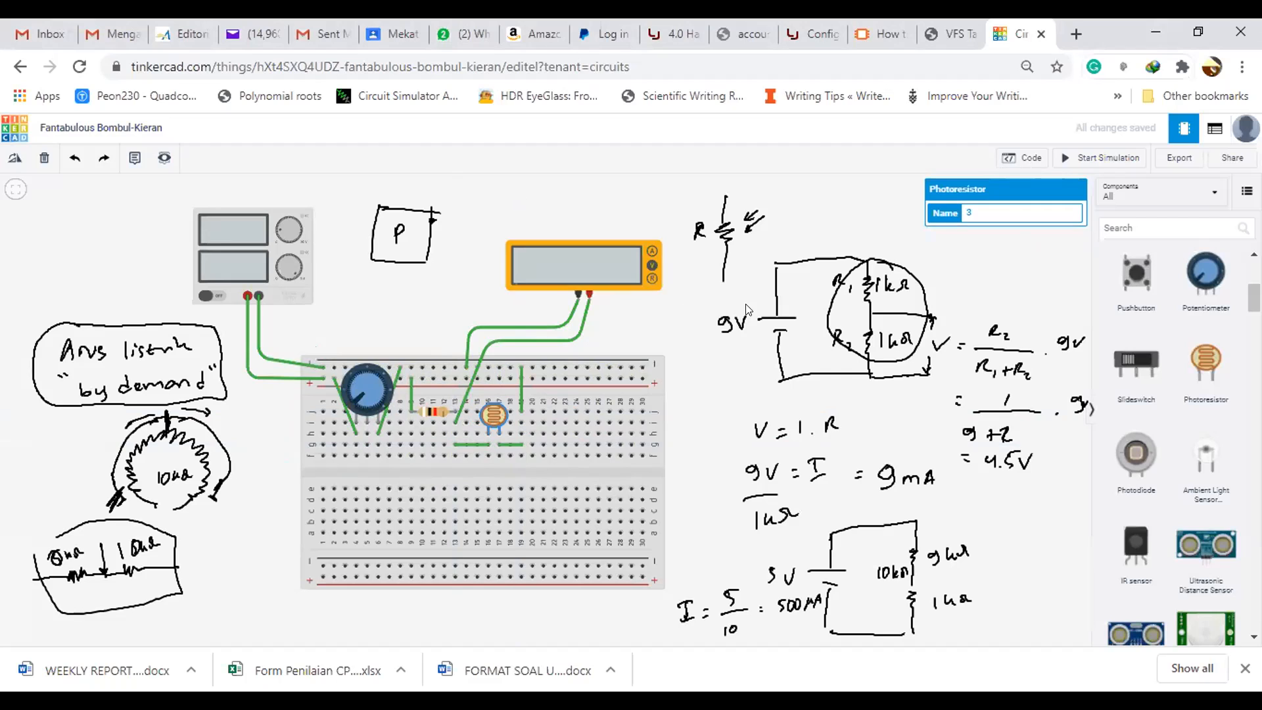
{"action": "left_click", "coordinate": [672, 356]}
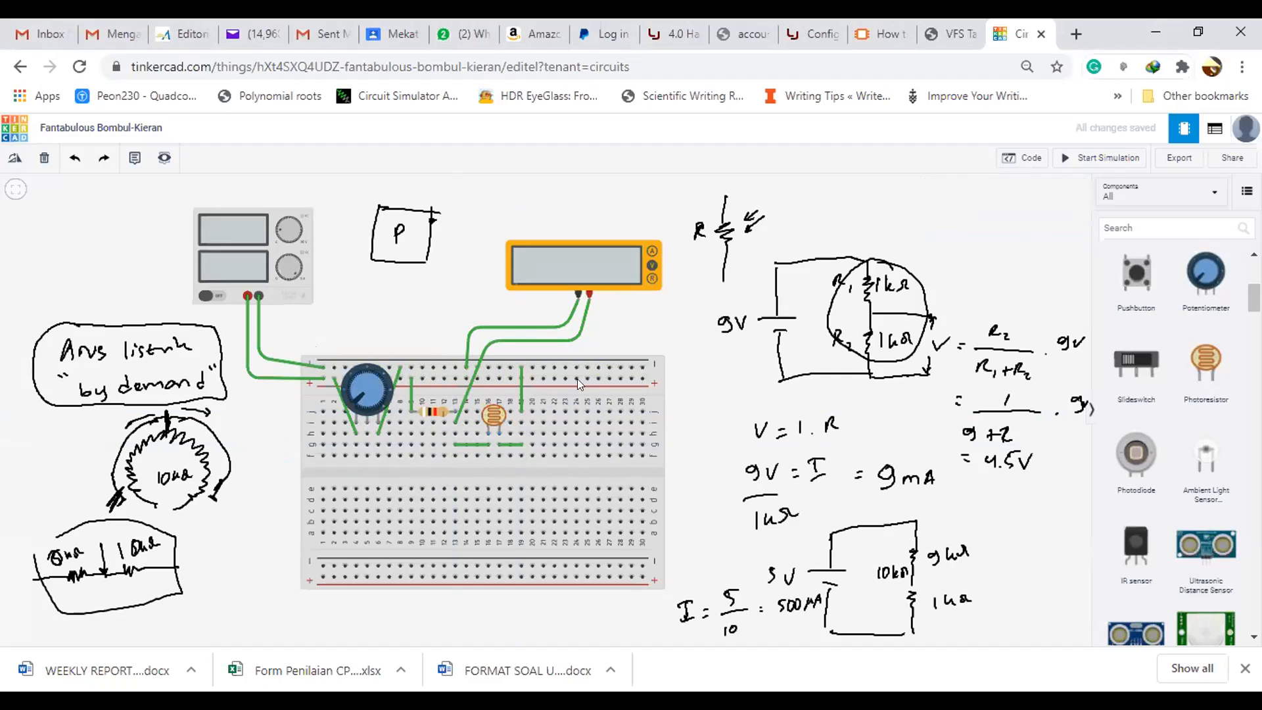
Step: Set the remaining resistor's resistance to 1 kΩ
{"action": "left_click", "coordinate": [432, 414]}
{"action": "double_click", "coordinate": [1015, 232]}
{"action": "type", "text": "1"}
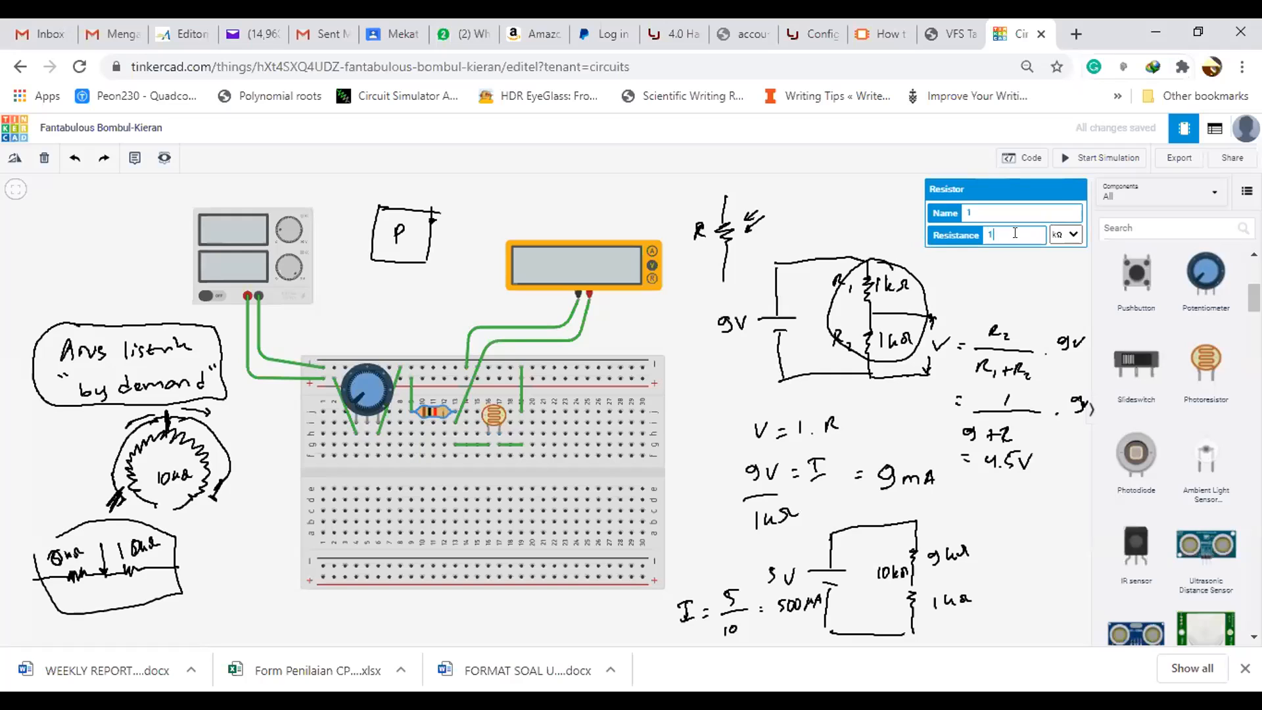
{"action": "left_click", "coordinate": [832, 224]}
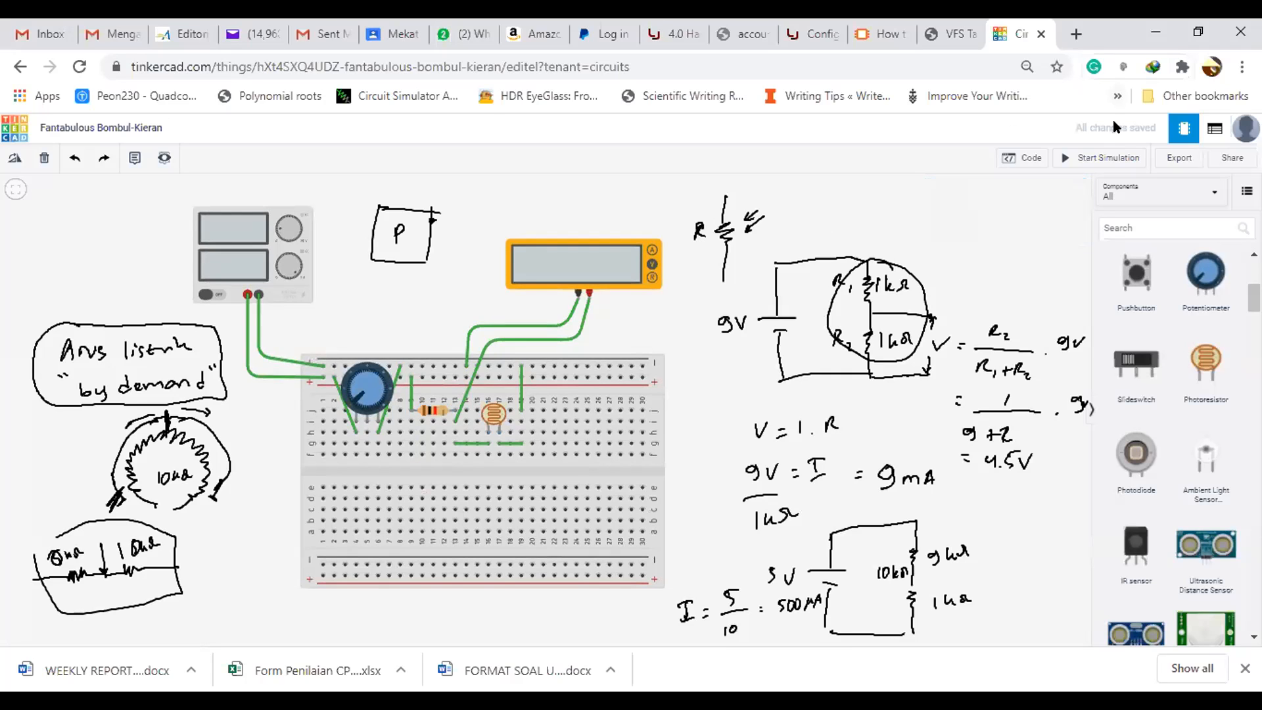
Step: Simulate the photoresistor divider, sweeping the light level from dark towards bright and back to dark
{"action": "left_click", "coordinate": [1115, 160]}
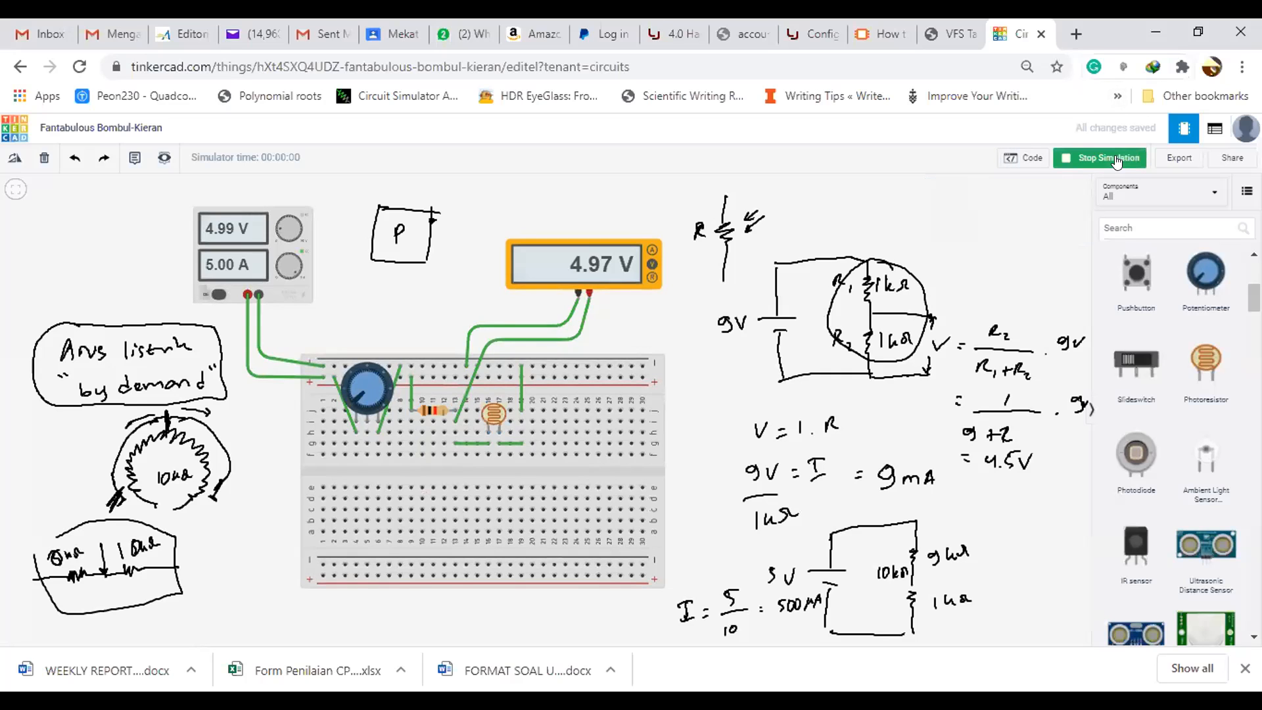
{"action": "left_click", "coordinate": [493, 415]}
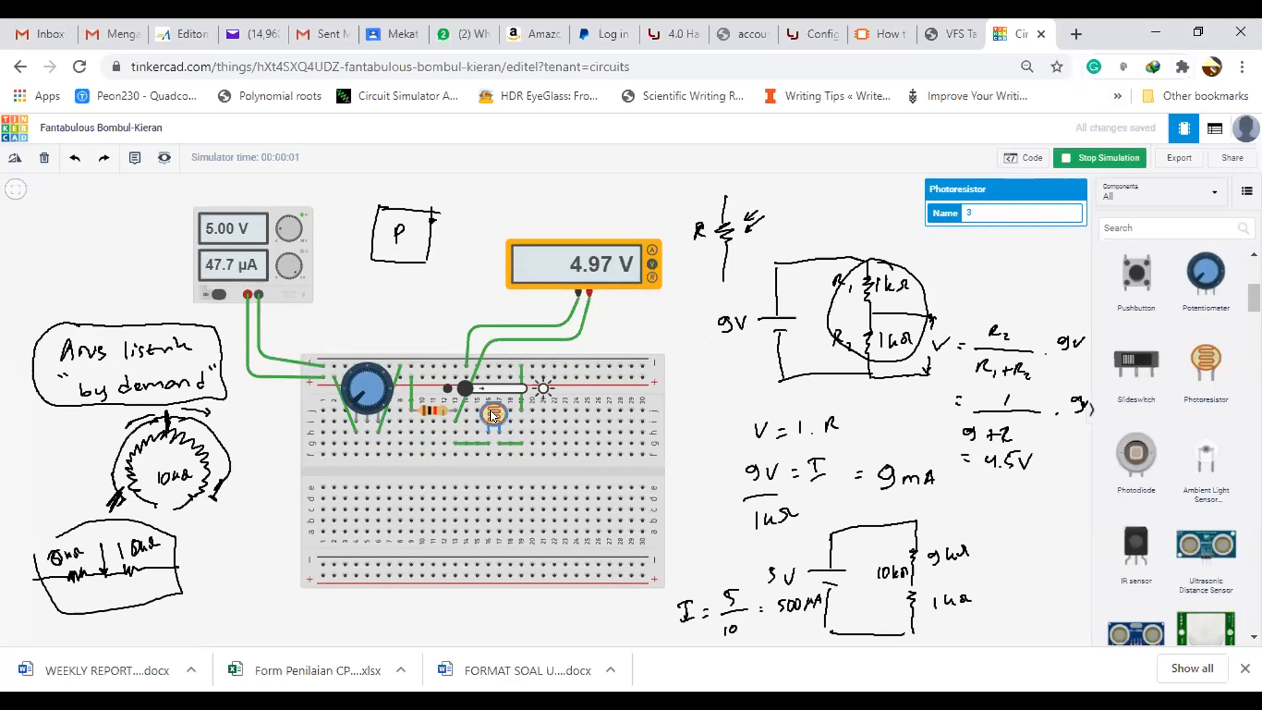
{"action": "left_click_drag", "start_coordinate": [463, 383], "coordinate": [521, 394]}
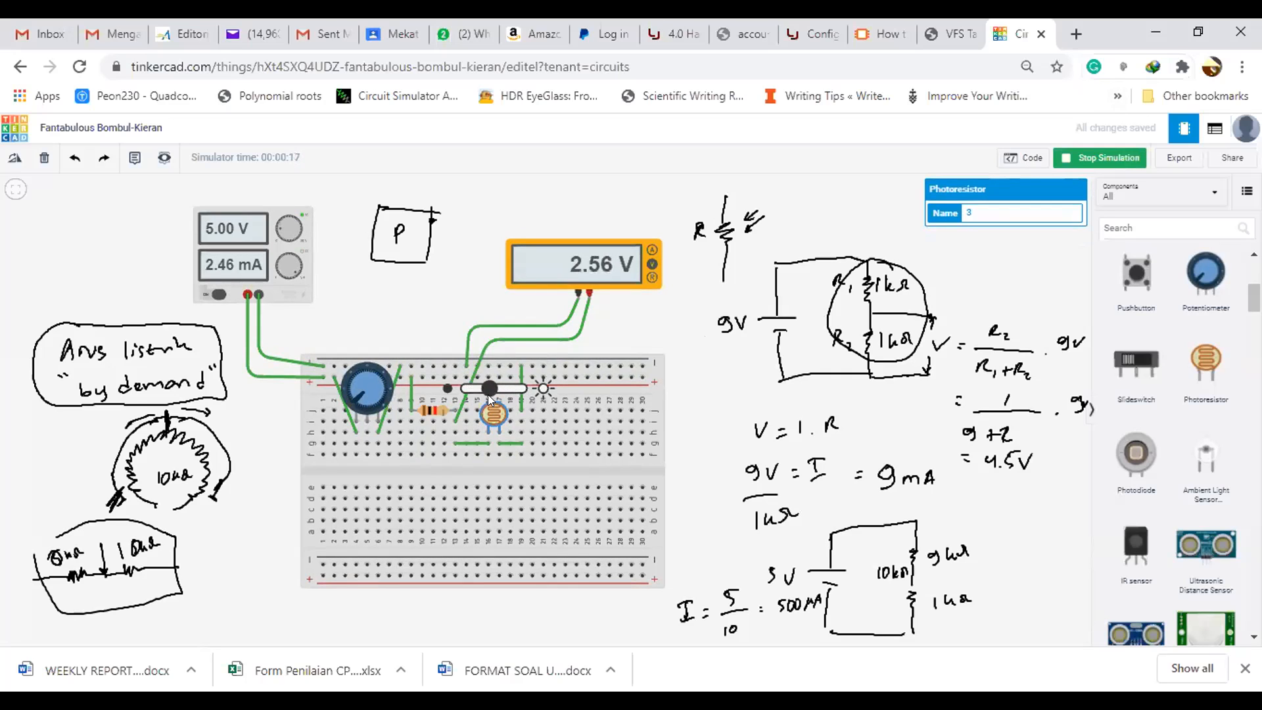
{"action": "left_click_drag", "start_coordinate": [467, 394], "coordinate": [462, 394]}
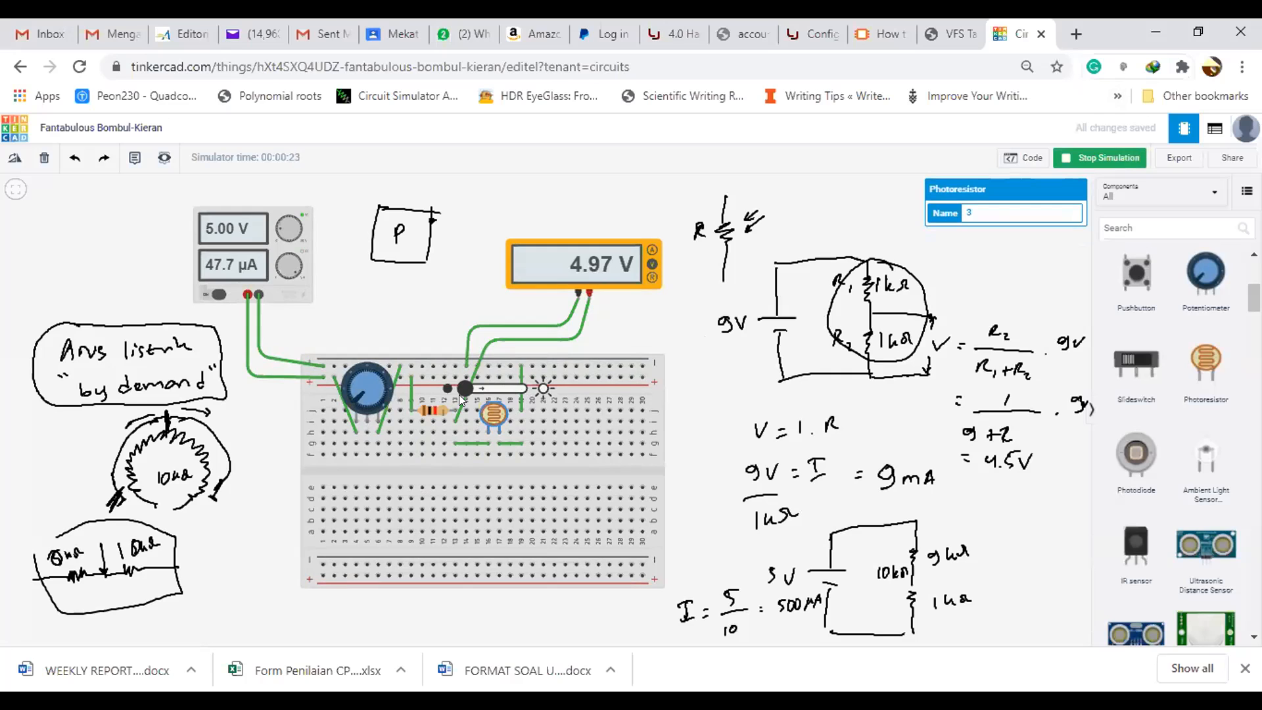
{"action": "mouse_move", "coordinate": [459, 394]}
{"action": "left_mouse_down"}
{"action": "mouse_move", "coordinate": [521, 394]}
{"action": "mouse_move", "coordinate": [451, 393]}
{"action": "left_mouse_up"}
Step: Stop the simulation and place a second photoresistor on the breadboard near column 27
{"action": "left_click", "coordinate": [1084, 160]}
{"action": "left_click_drag", "start_coordinate": [1205, 364], "coordinate": [610, 434]}
{"action": "left_click", "coordinate": [680, 390]}
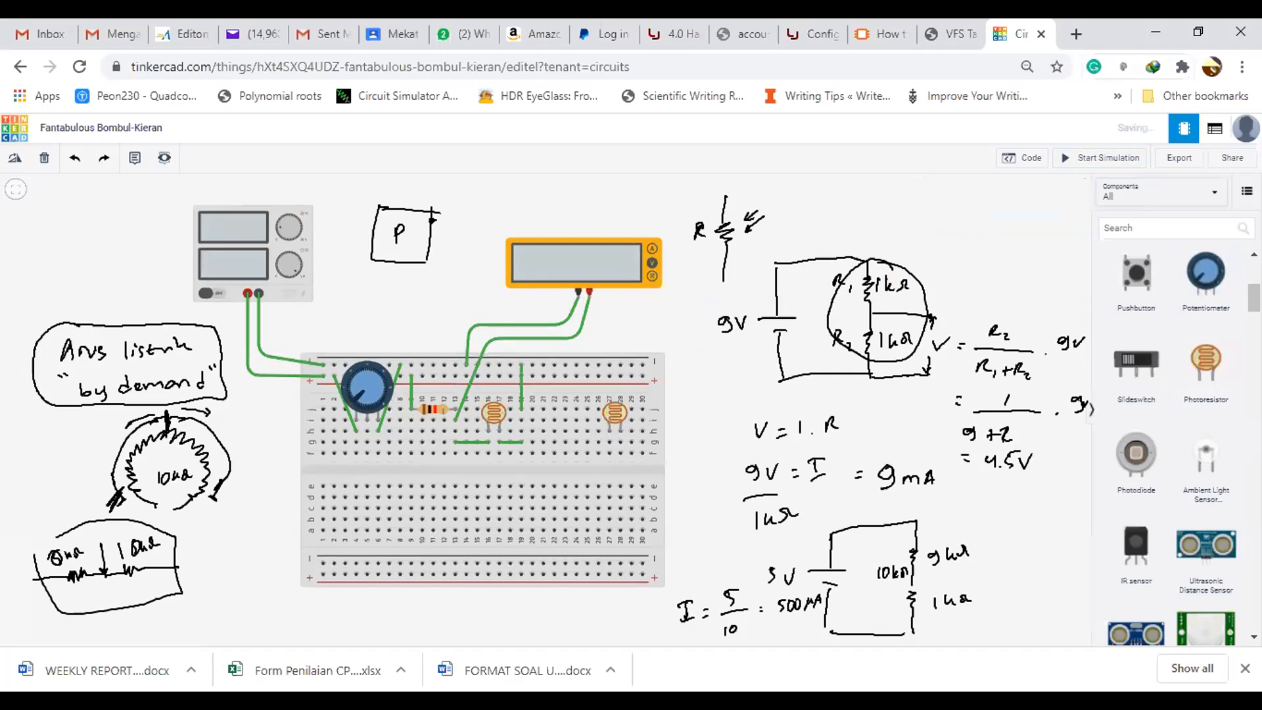
Step: Add another multimeter beside the breadboard's upper right corner, next to the second photoresistor
{"action": "scroll", "coordinate": [1180, 416], "scroll_direction": "down", "scroll_amount": 10}
{"action": "scroll", "coordinate": [1180, 416], "scroll_direction": "up", "scroll_amount": 6}
{"action": "scroll", "coordinate": [1180, 415], "scroll_direction": "down", "scroll_amount": 5}
{"action": "scroll", "coordinate": [1176, 414], "scroll_direction": "down", "scroll_amount": 3}
{"action": "left_click_drag", "start_coordinate": [1136, 424], "coordinate": [725, 387]}
{"action": "left_click", "coordinate": [724, 382]}
{"action": "left_click", "coordinate": [714, 417]}
Step: Set the new multimeter's mode to Resistance
{"action": "left_click", "coordinate": [701, 351]}
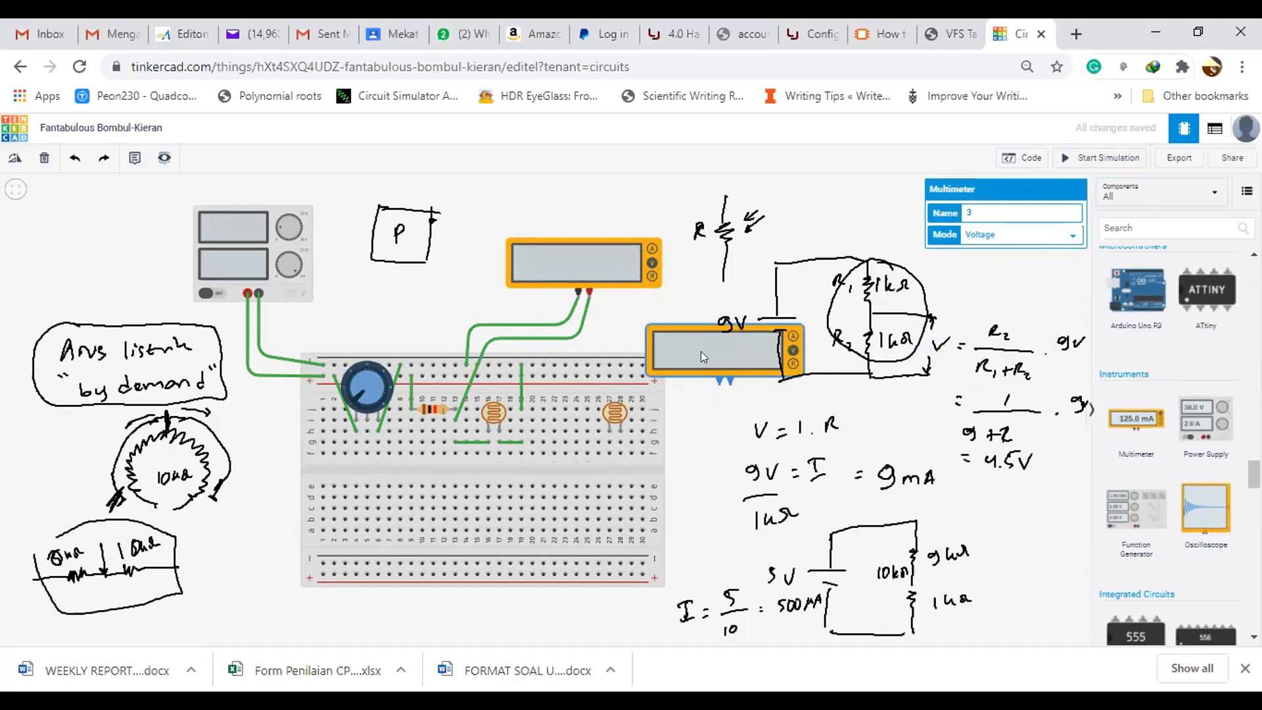
{"action": "left_click", "coordinate": [1013, 235]}
{"action": "left_click", "coordinate": [1013, 271]}
{"action": "left_click", "coordinate": [690, 430]}
Step: Wire the resistance multimeter's black and red terminals to the two breadboard columns holding the second photoresistor's legs
{"action": "left_click", "coordinate": [719, 383]}
{"action": "left_click", "coordinate": [719, 440]}
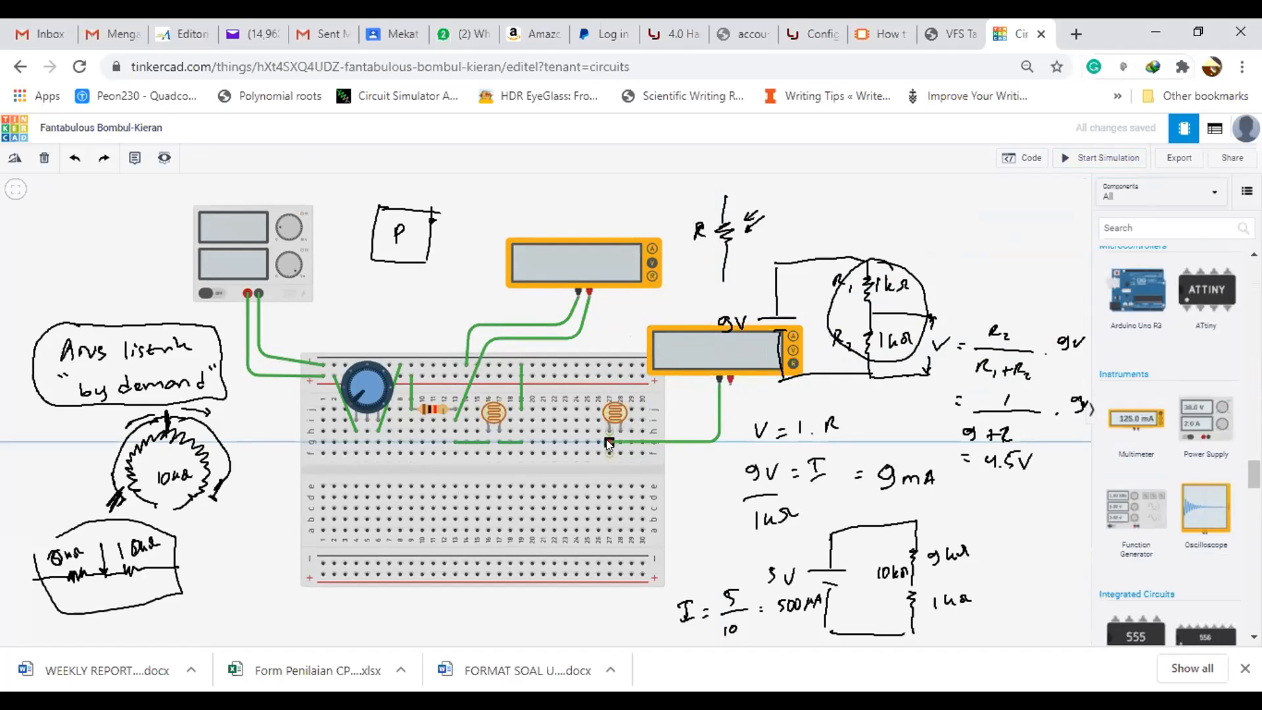
{"action": "left_click", "coordinate": [606, 439]}
{"action": "left_click", "coordinate": [730, 379]}
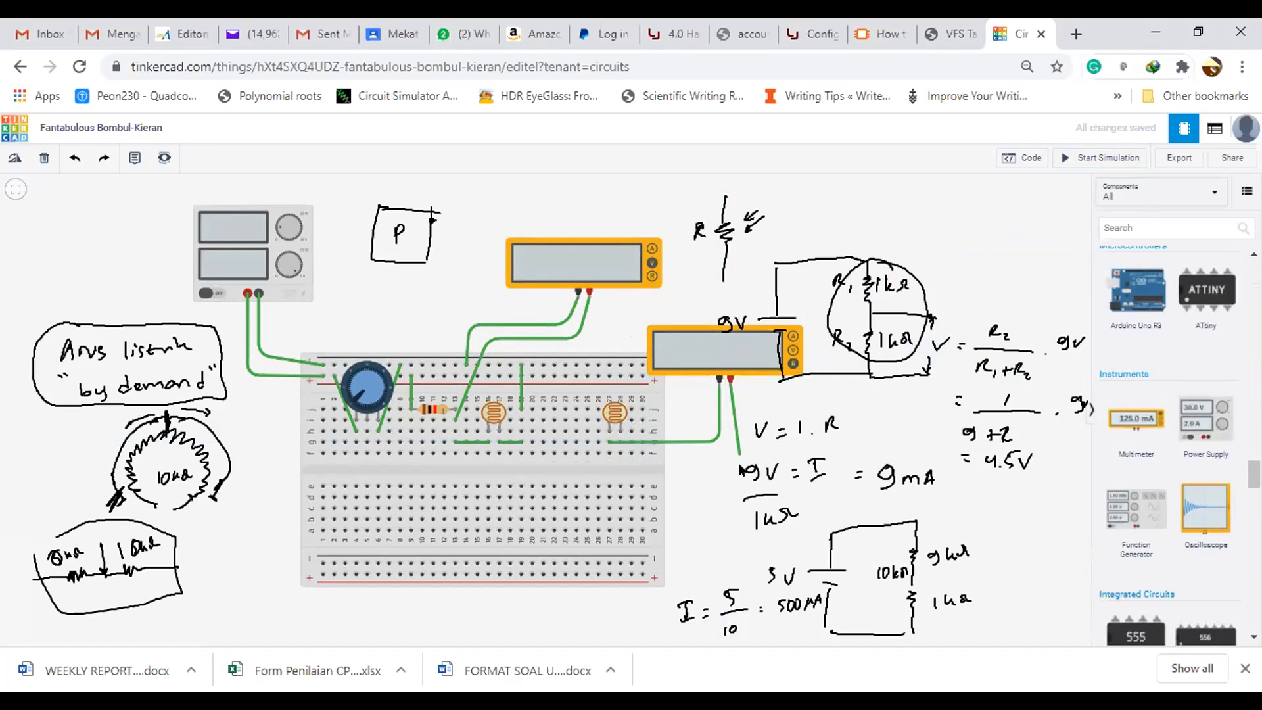
{"action": "left_click", "coordinate": [729, 450]}
{"action": "left_click", "coordinate": [621, 452]}
{"action": "left_click", "coordinate": [818, 195]}
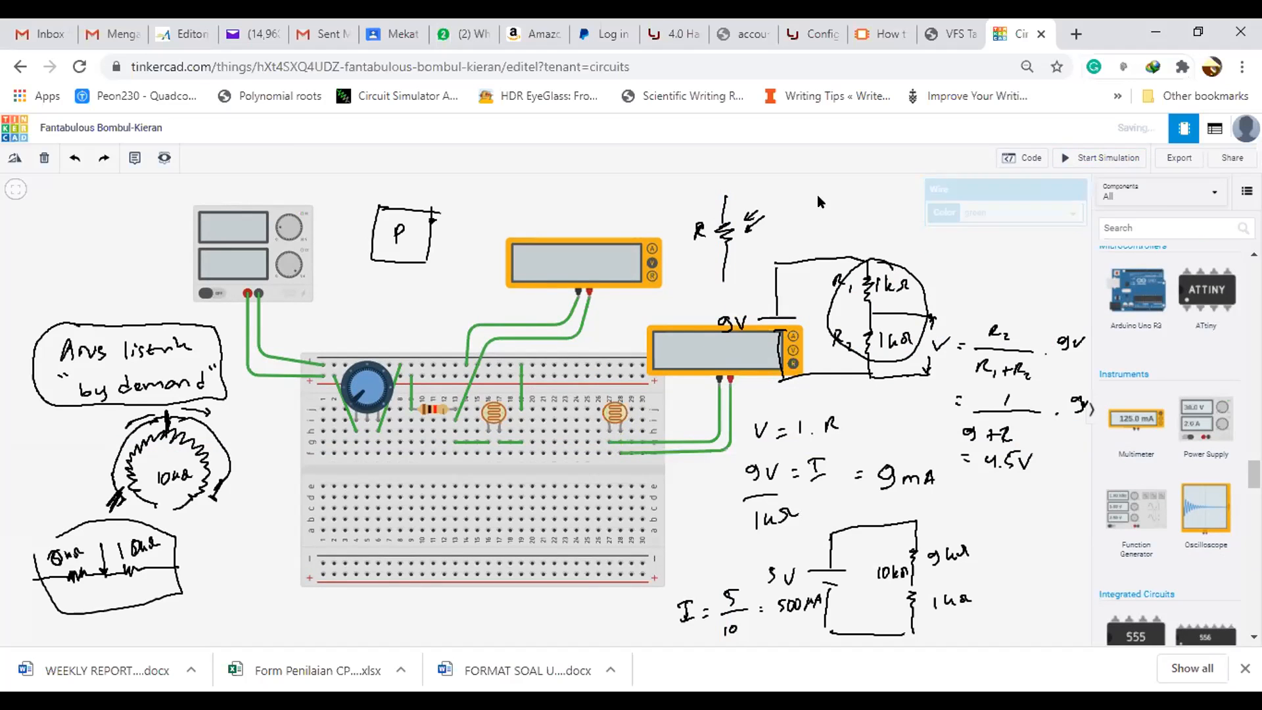
Step: Run the simulation and measure the second photoresistor's resistance in the dark and at full brightness
{"action": "left_click", "coordinate": [1132, 158]}
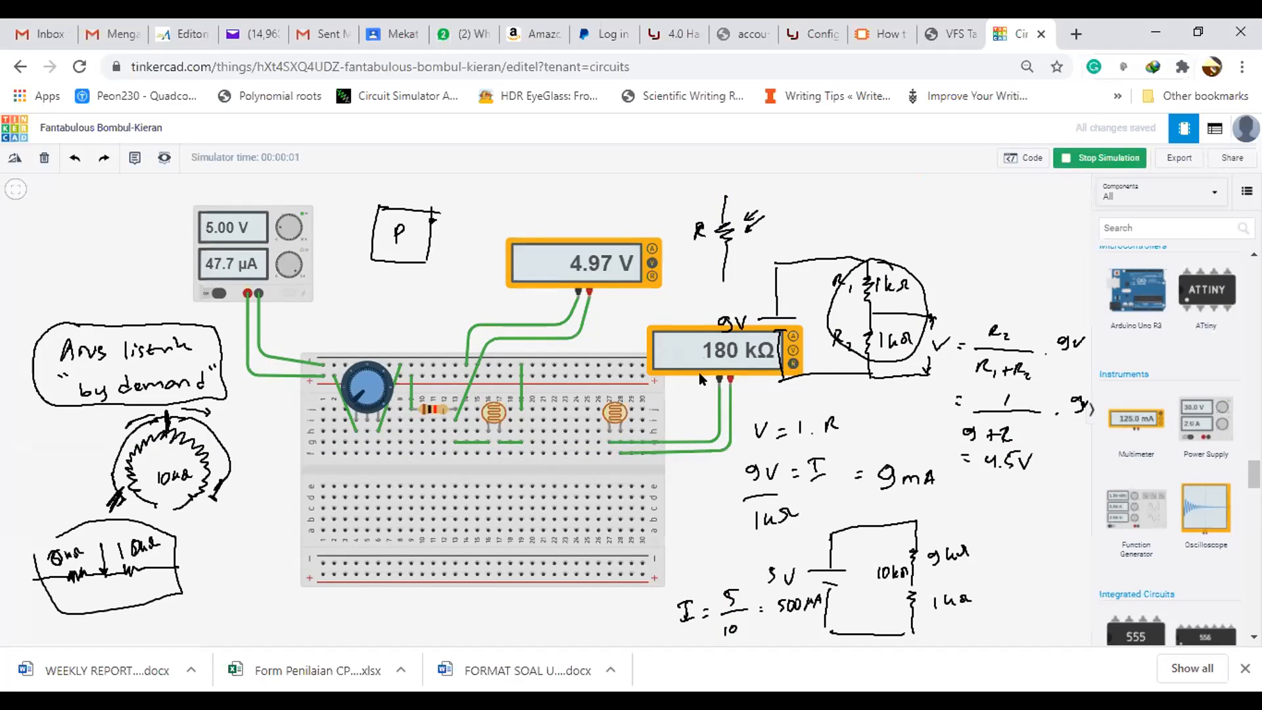
{"action": "left_click", "coordinate": [621, 409]}
{"action": "left_click_drag", "start_coordinate": [584, 384], "coordinate": [475, 410]}
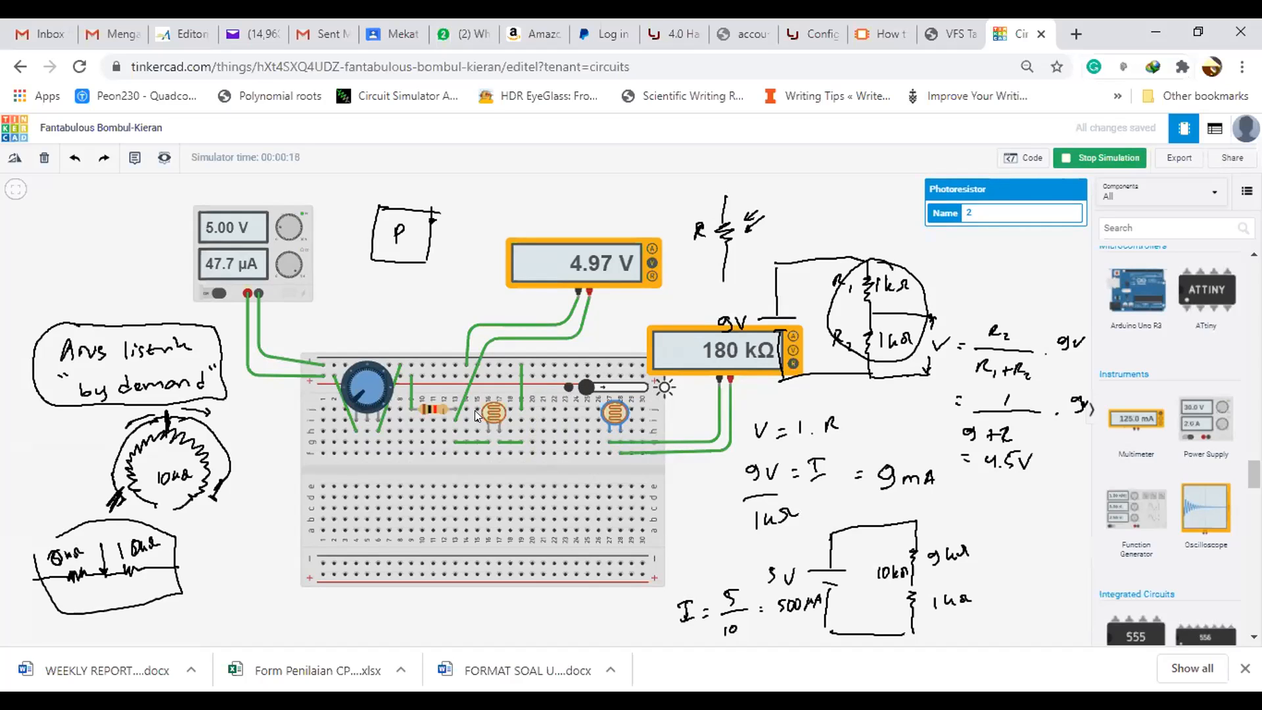
{"action": "left_click", "coordinate": [683, 269]}
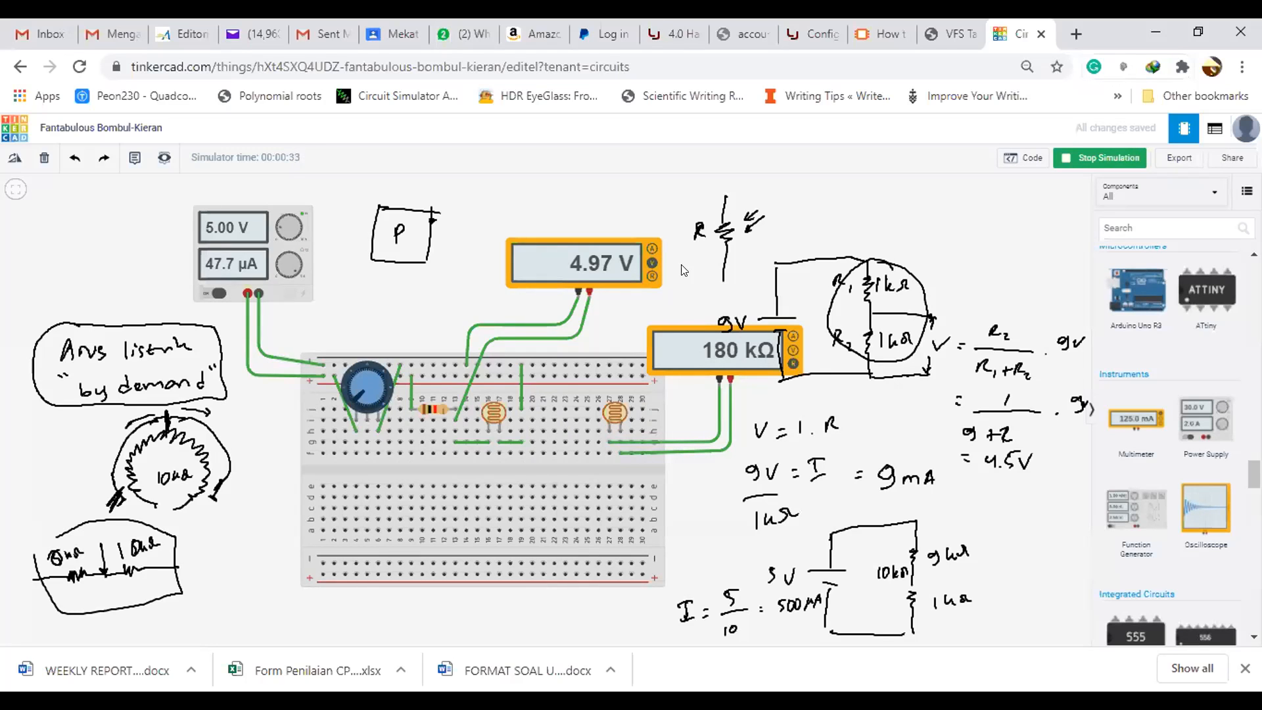
{"action": "left_click", "coordinate": [618, 412]}
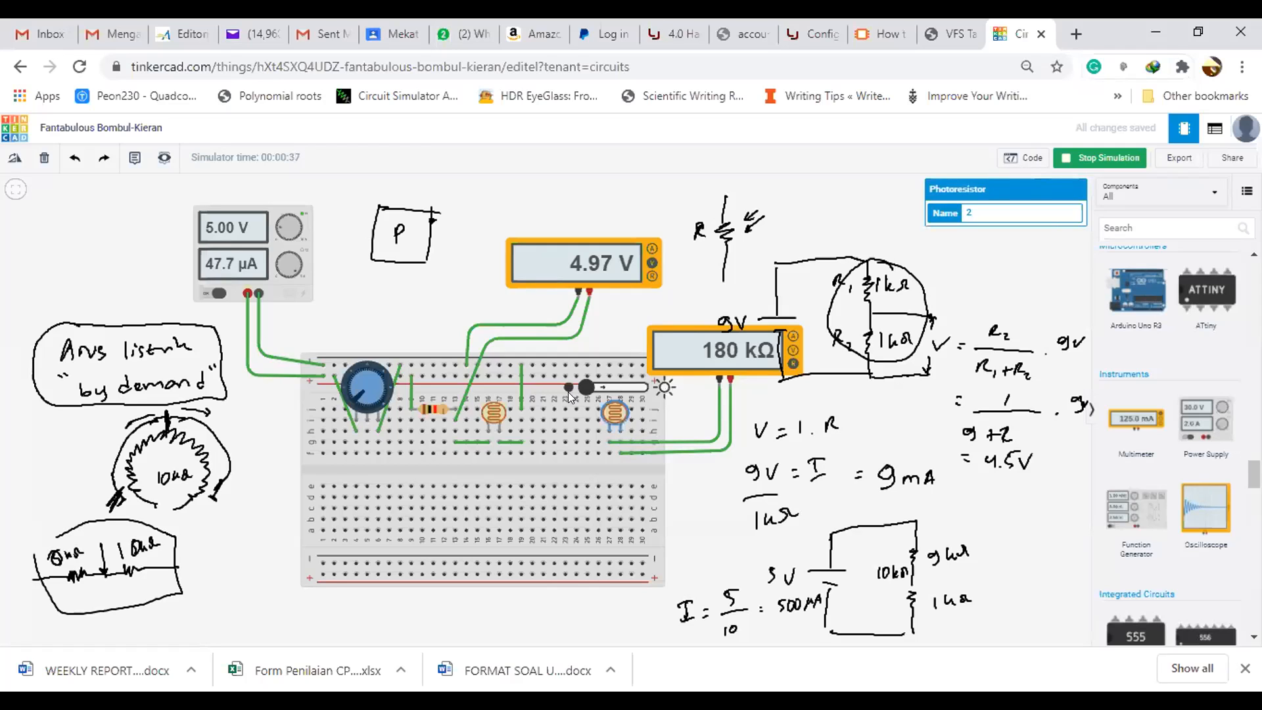
{"action": "left_click_drag", "start_coordinate": [585, 387], "coordinate": [653, 395]}
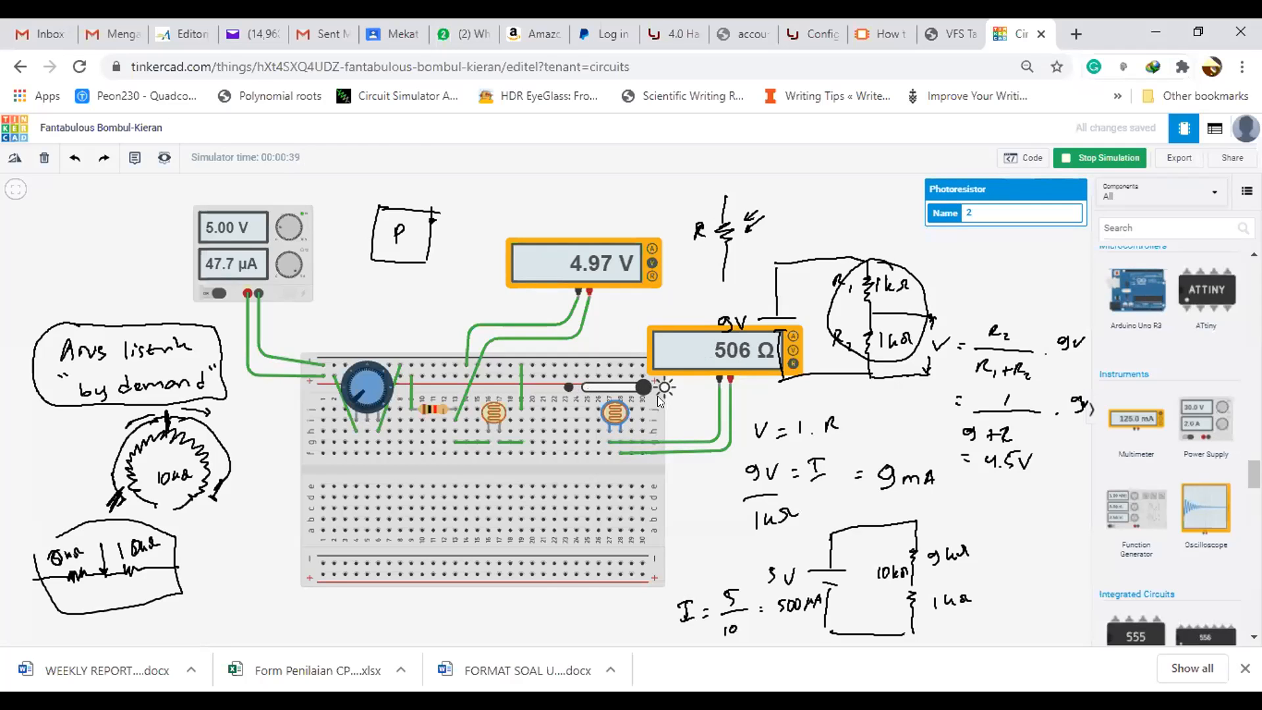
Step: Compare the divider's output voltage with its photoresistor at full brightness and back at the darkest light level
{"action": "left_click", "coordinate": [494, 413]}
{"action": "left_click_drag", "start_coordinate": [463, 385], "coordinate": [534, 392]}
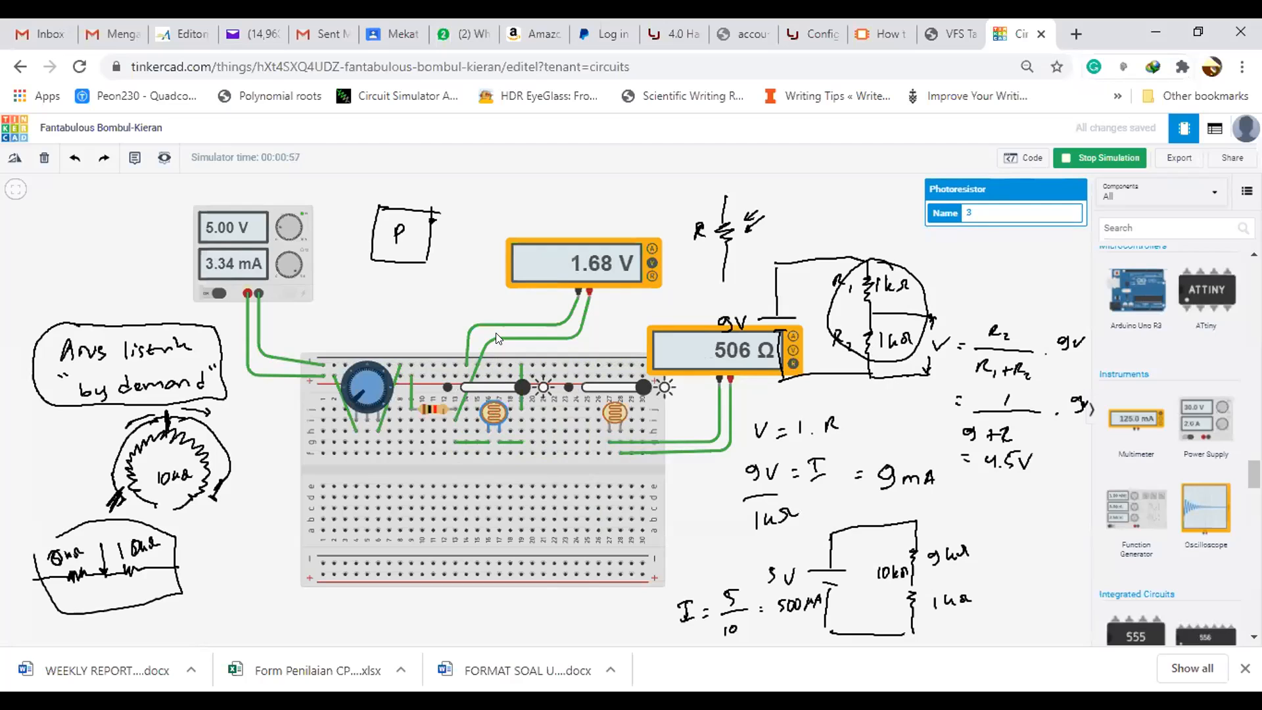
{"action": "left_click_drag", "start_coordinate": [520, 388], "coordinate": [462, 394]}
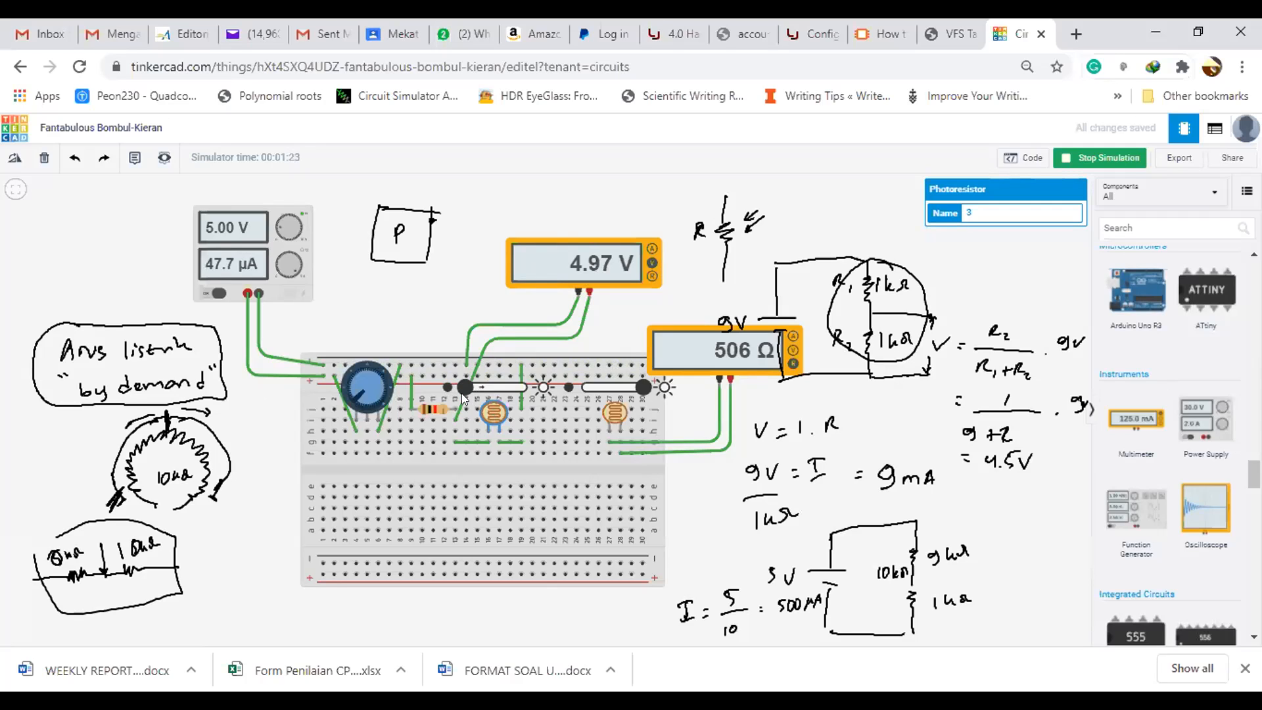
{"action": "mouse_move", "coordinate": [462, 393]}
{"action": "left_mouse_down"}
{"action": "mouse_move", "coordinate": [534, 385]}
{"action": "mouse_move", "coordinate": [447, 394]}
{"action": "left_mouse_up"}
{"action": "left_click_drag", "start_coordinate": [1254, 474], "coordinate": [1254, 290]}
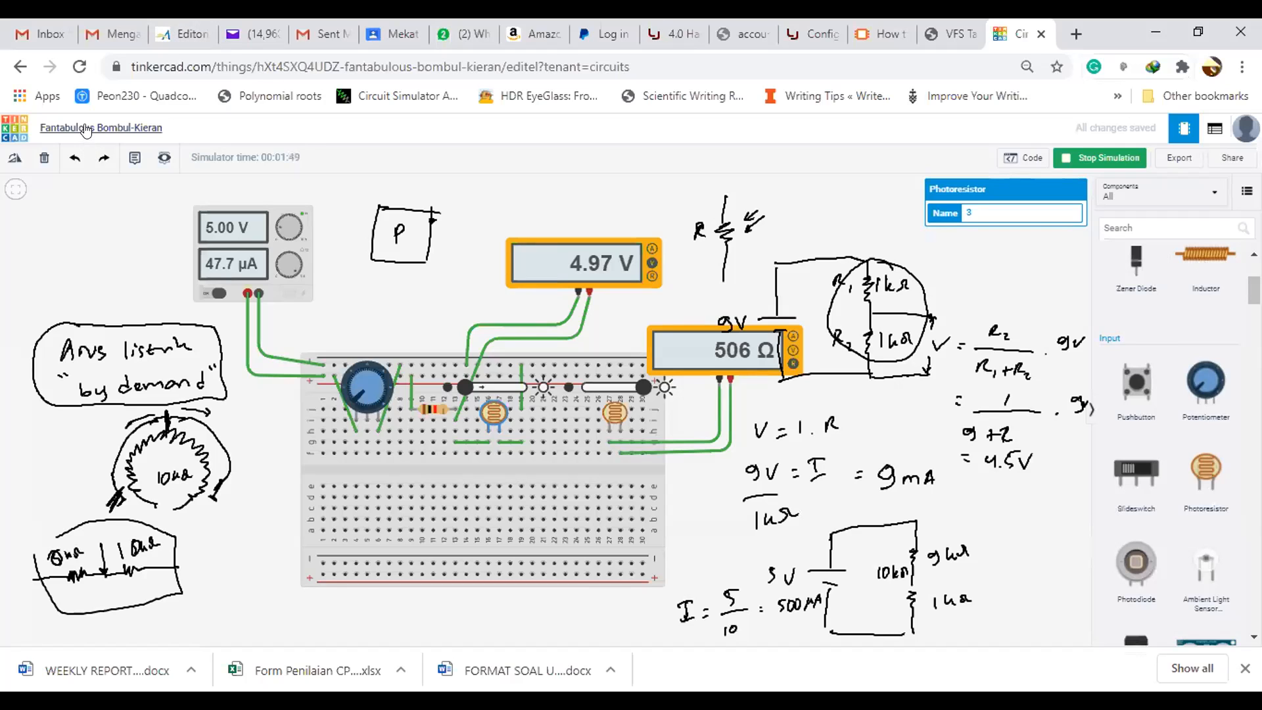
Step: Try to rename the circuit design as Tugas 1
{"action": "left_click", "coordinate": [85, 127]}
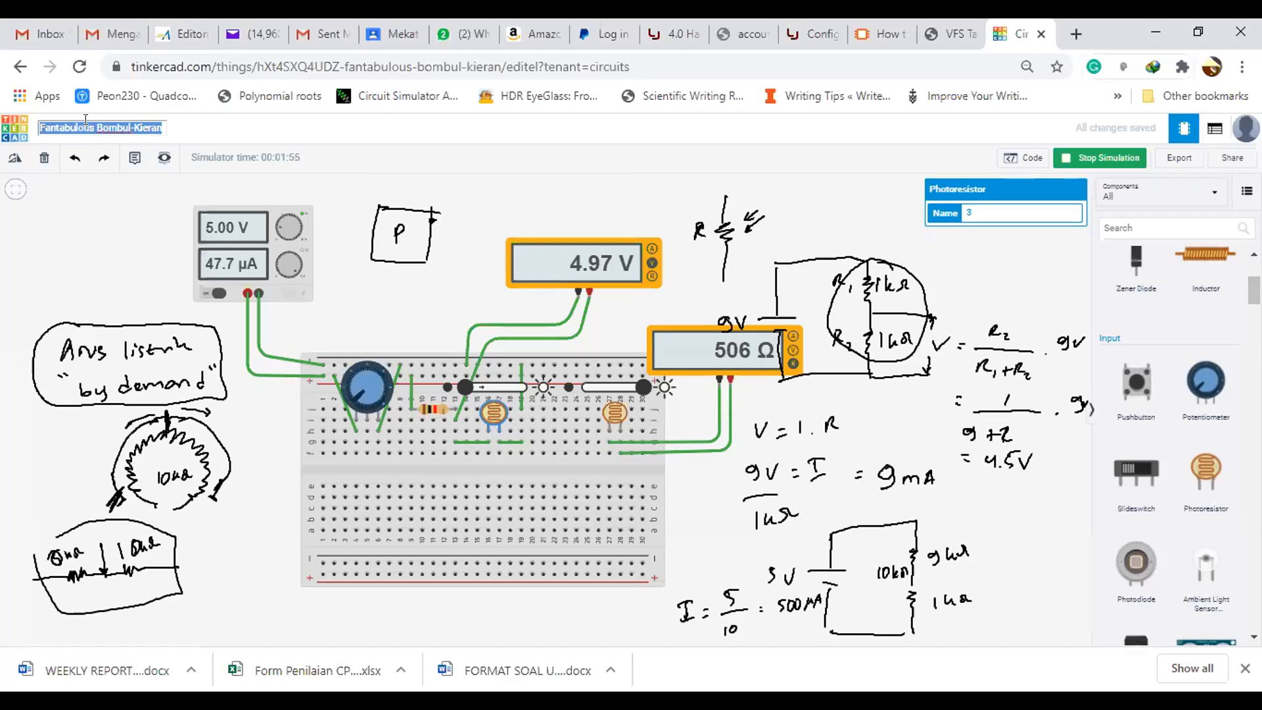
{"action": "type", "text": "Tugas"}
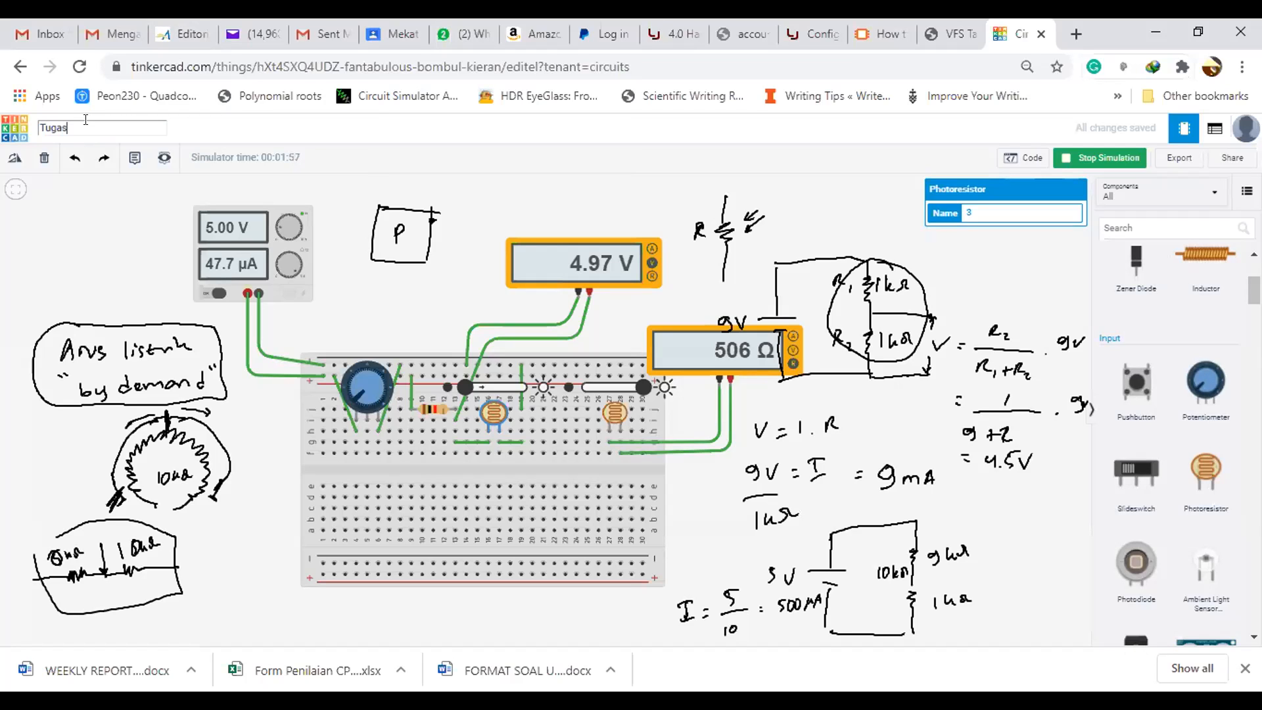
{"action": "type", "text": "1"}
{"action": "left_click", "coordinate": [68, 254]}
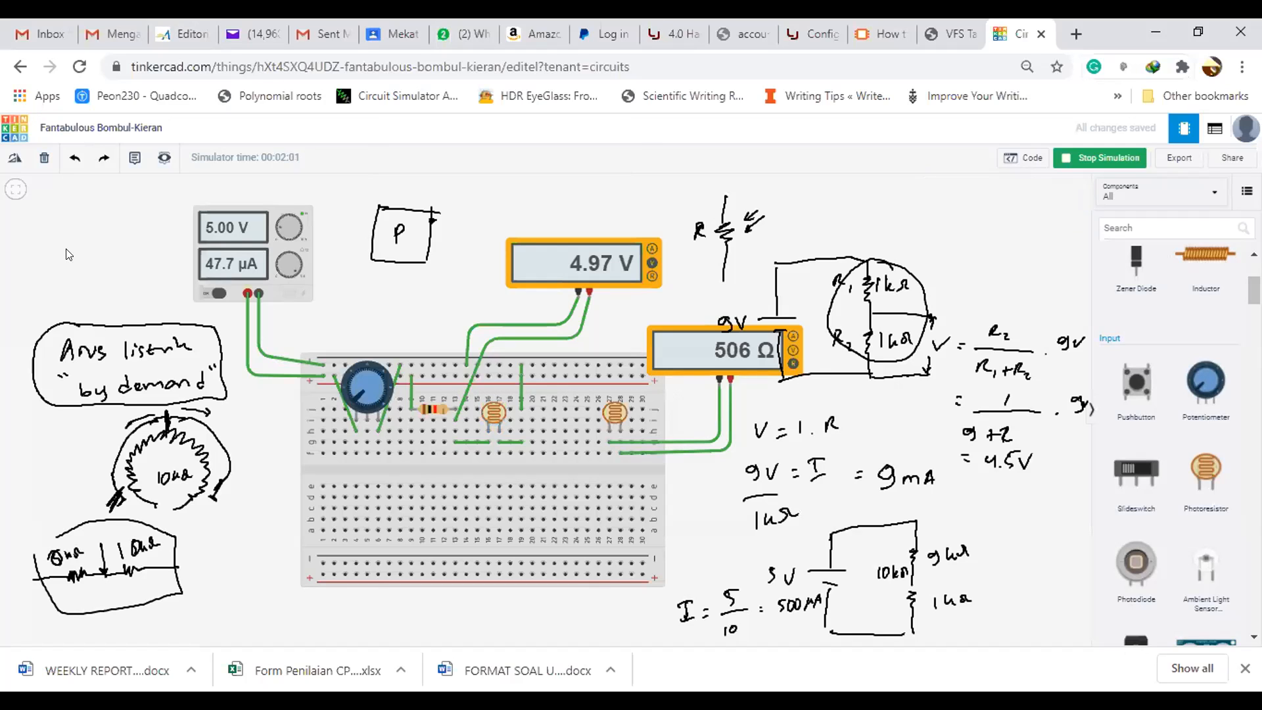